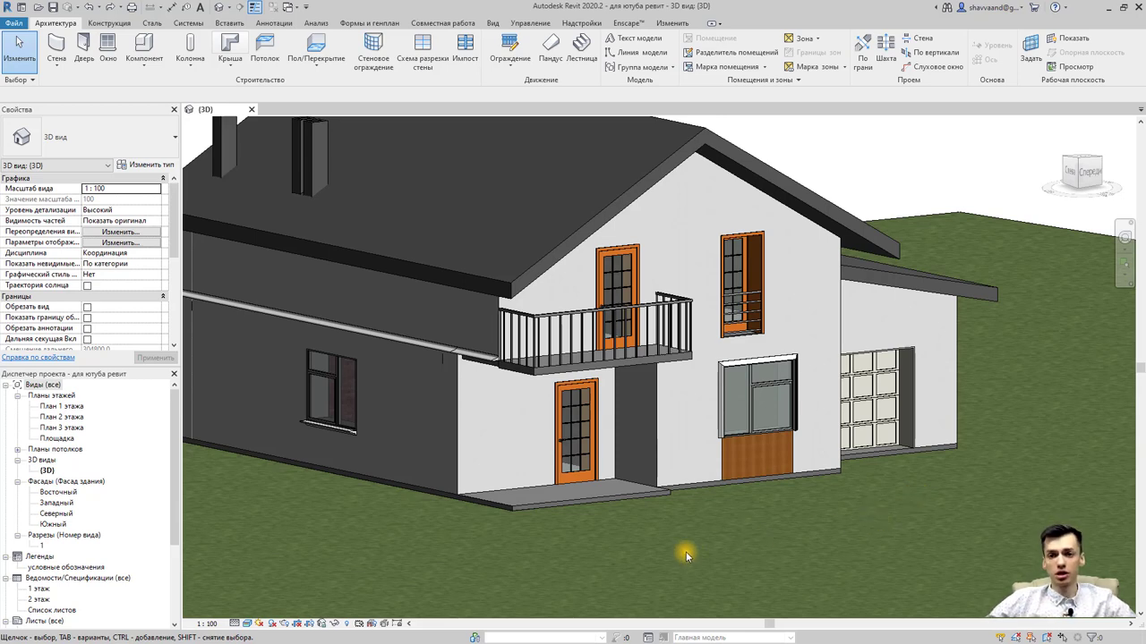
# Step: Zoom around the 3D house model and expand the Architecture tab's Roof dropdown of roof element types
pyautogui.scroll(-3, 686, 551)
pyautogui.scroll(-2, 719, 534)
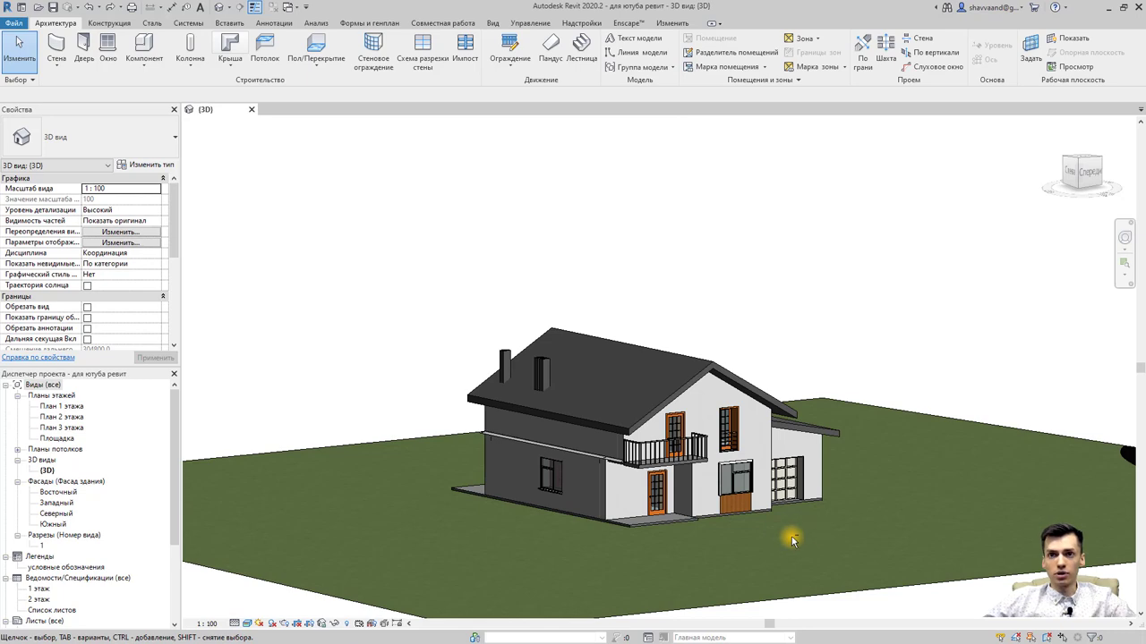
pyautogui.scroll(1, 806, 528)
pyautogui.scroll(2, 757, 546)
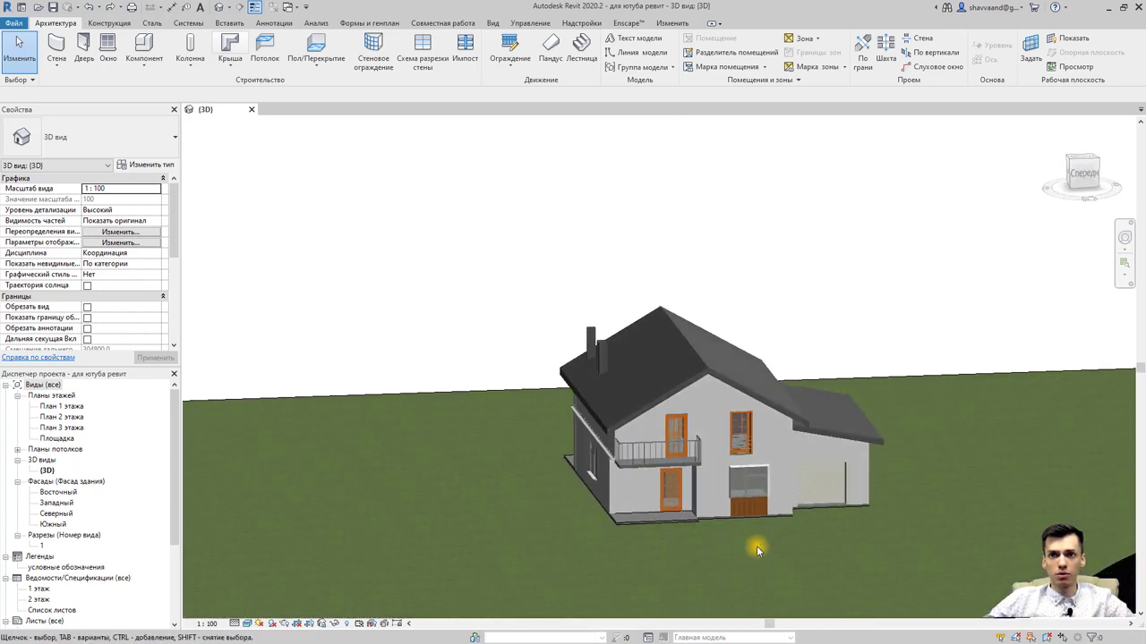
pyautogui.scroll(2, 768, 532)
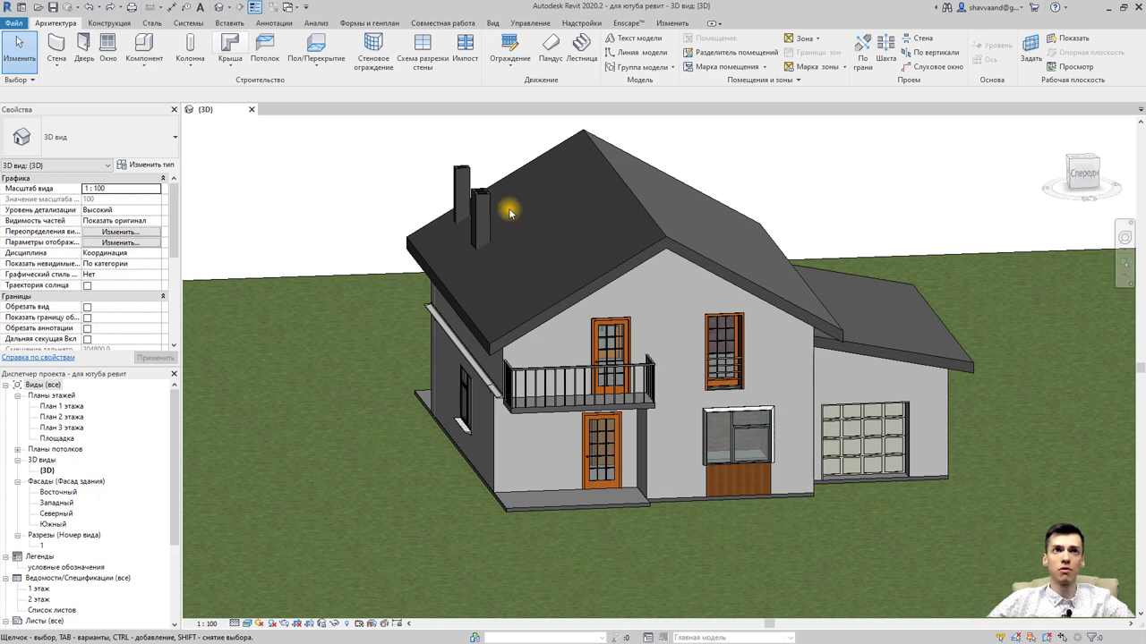
pyautogui.click(224, 63)
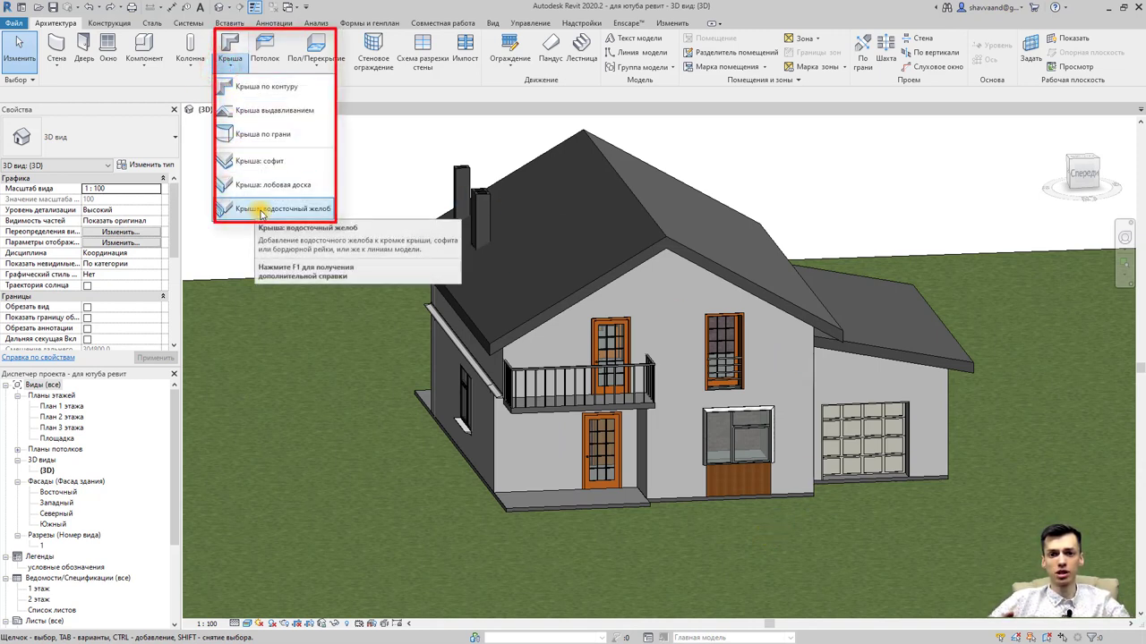
pyautogui.moveTo(273, 208)
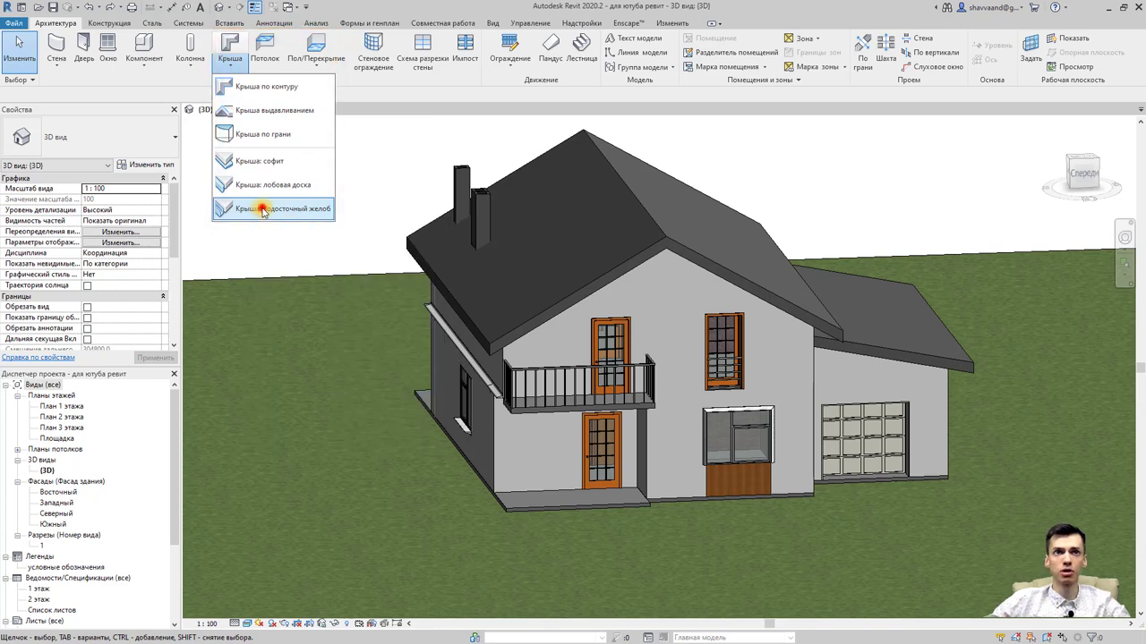
# Step: Place a Roof: Gutter along the main roof's eave and fascia edge above the balcony
pyautogui.click(262, 210)
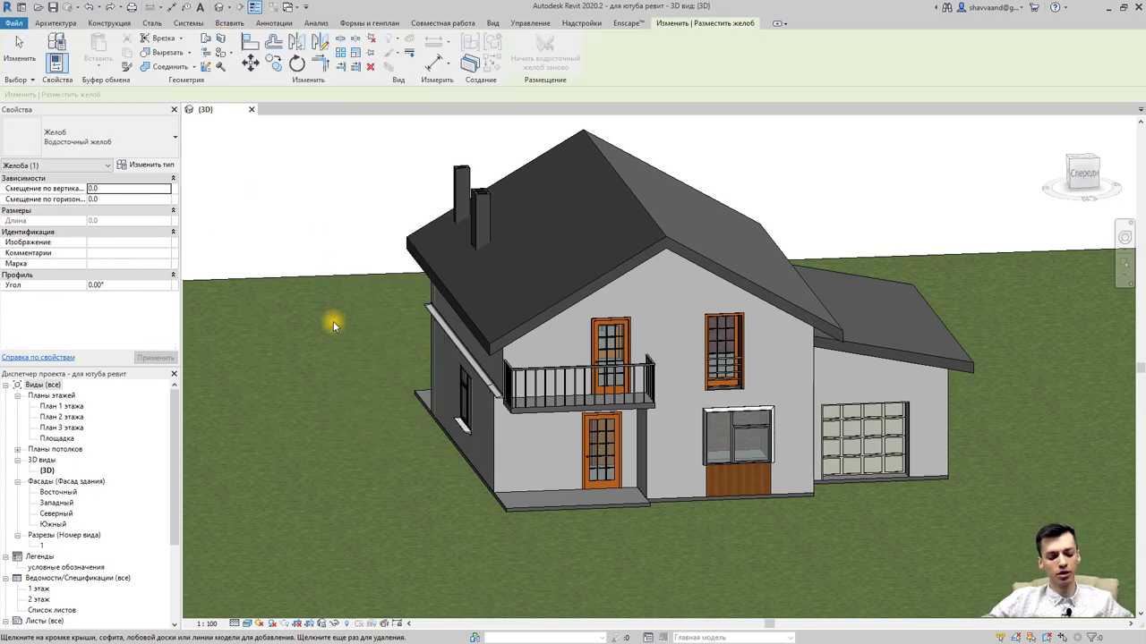
pyautogui.scroll(2, 333, 322)
pyautogui.scroll(3, 409, 328)
pyautogui.scroll(2, 456, 366)
pyautogui.click(459, 358)
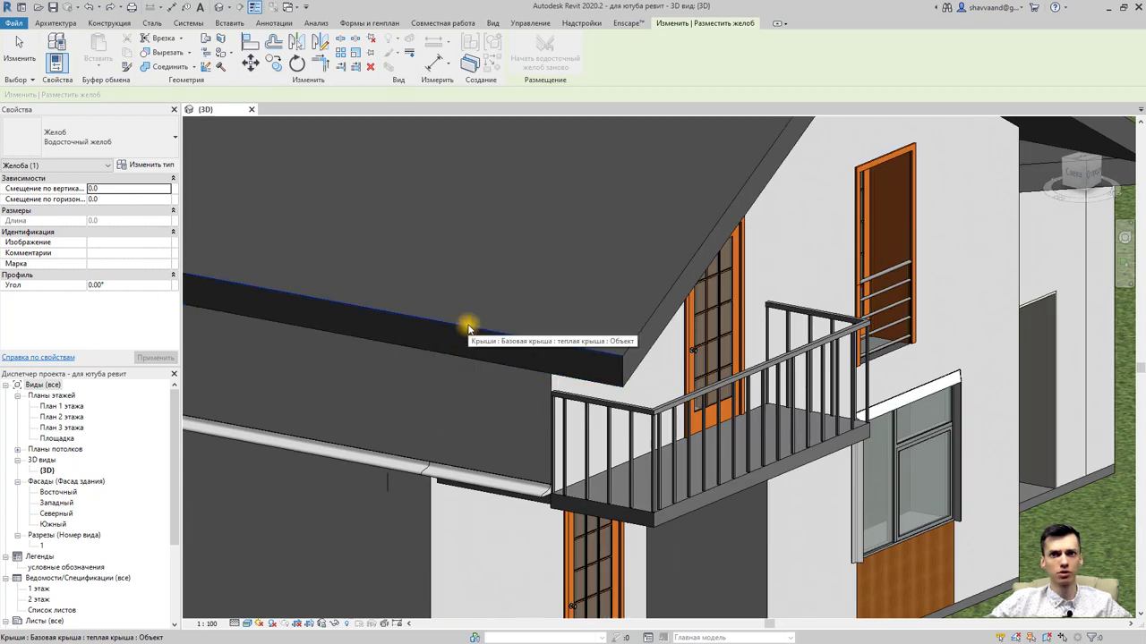
pyautogui.click(468, 327)
pyautogui.scroll(3, 555, 358)
pyautogui.scroll(3, 609, 374)
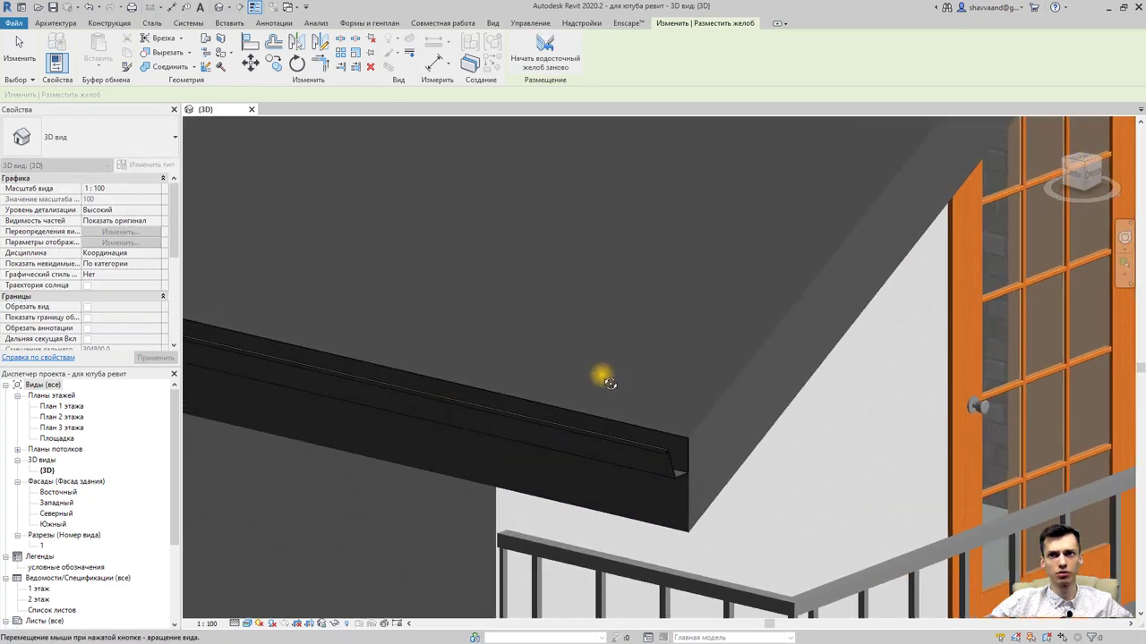
pyautogui.scroll(2, 648, 475)
pyautogui.click(659, 479)
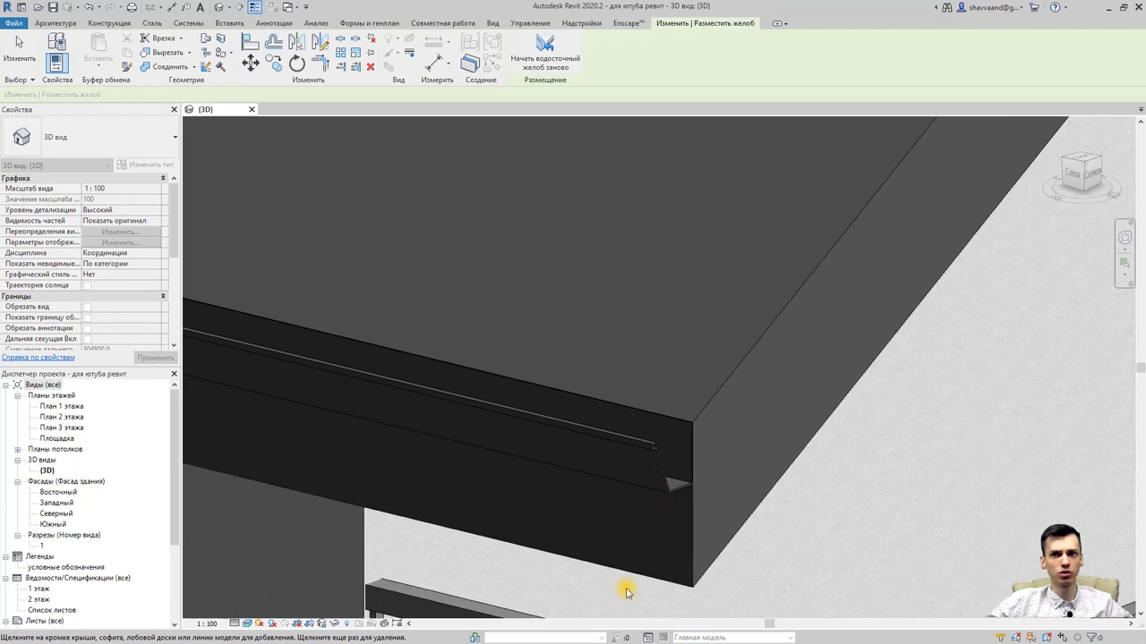
# Step: Orbit to inspect the gutter at the eave corner and end gutter placement
pyautogui.moveTo(626, 568)
pyautogui.keyDown('shift'); pyautogui.mouseDown(button='middle')
pyautogui.moveTo(628, 539)
pyautogui.moveTo(585, 529)
pyautogui.moveTo(609, 299)
pyautogui.moveTo(514, 327)
pyautogui.moveTo(599, 324)
pyautogui.mouseUp(button='middle'); pyautogui.keyUp('shift')
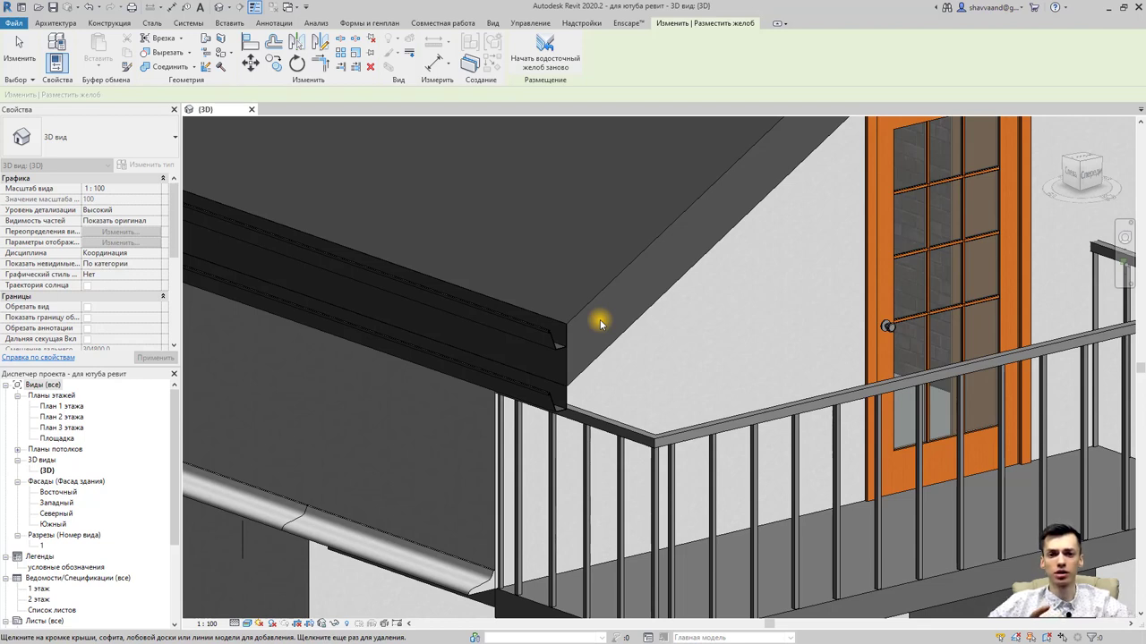
pyautogui.scroll(-2, 600, 324)
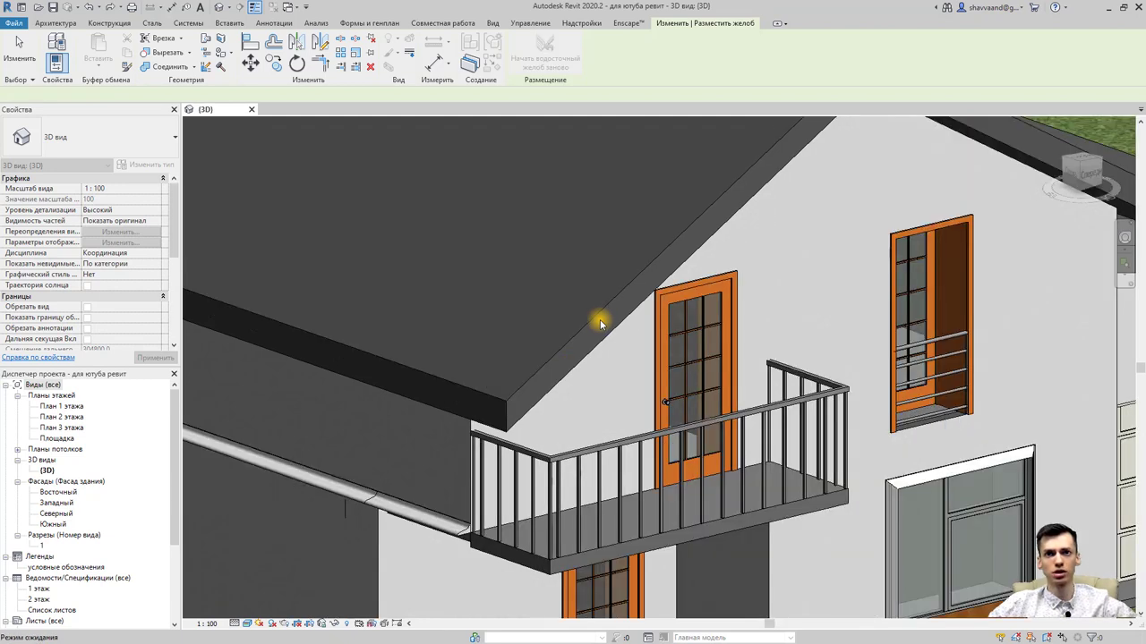
pyautogui.scroll(-3, 600, 324)
pyautogui.press('Escape')
# Step: Restart Roof: Gutter and add a gutter along the main roof's side eave
pyautogui.moveTo(573, 385); pyautogui.dragTo(854, 387, button='middle')
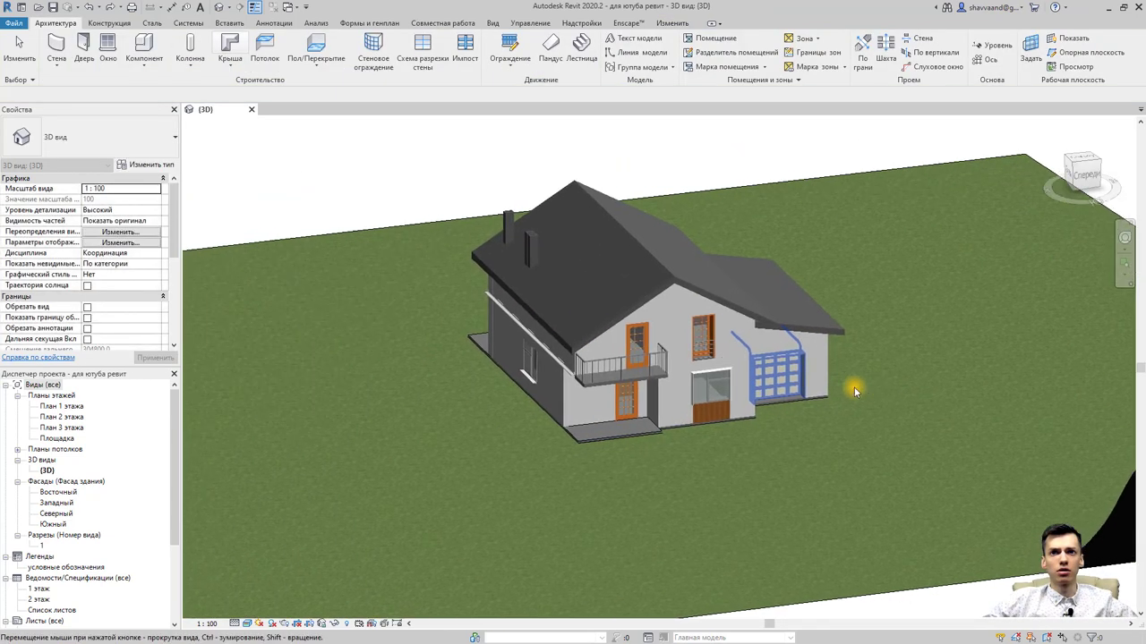
pyautogui.scroll(3, 515, 256)
pyautogui.scroll(2, 516, 256)
pyautogui.click(229, 59)
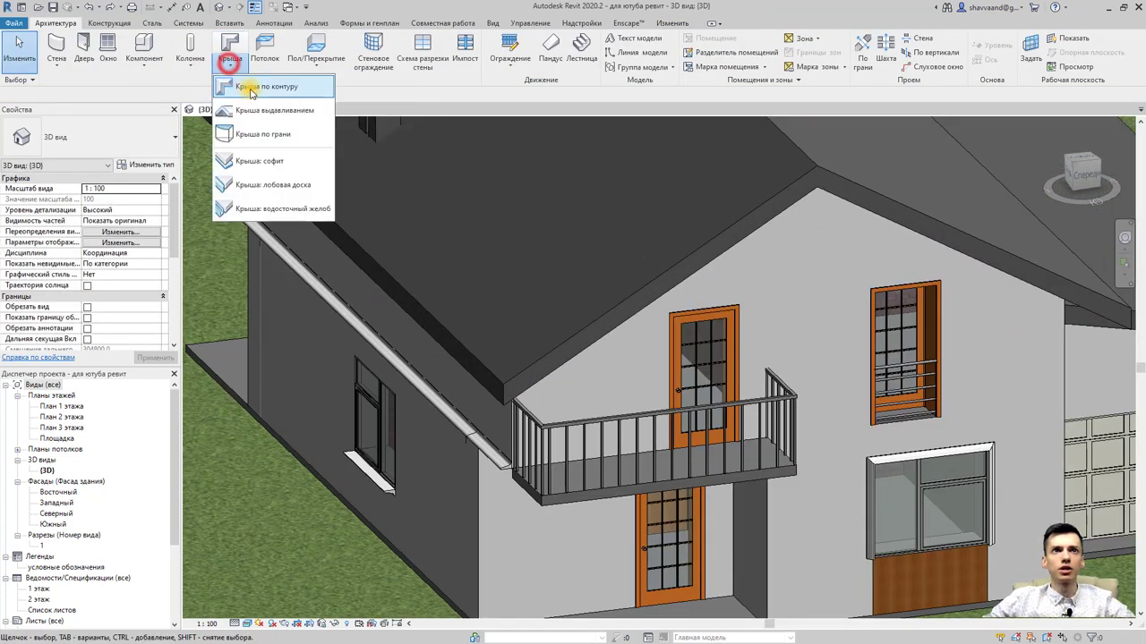
pyautogui.click(278, 209)
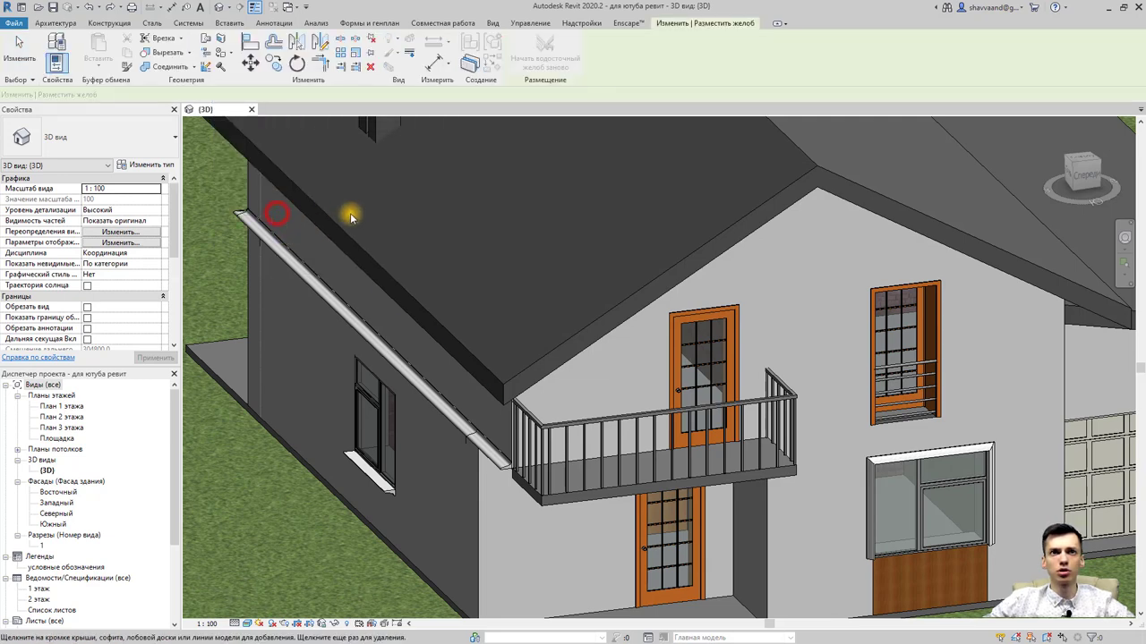
pyautogui.scroll(2, 468, 379)
pyautogui.click(475, 383)
# Step: Add a gutter along the lower roof's edge and check where it ends at the roof corner
pyautogui.scroll(-5, 516, 386)
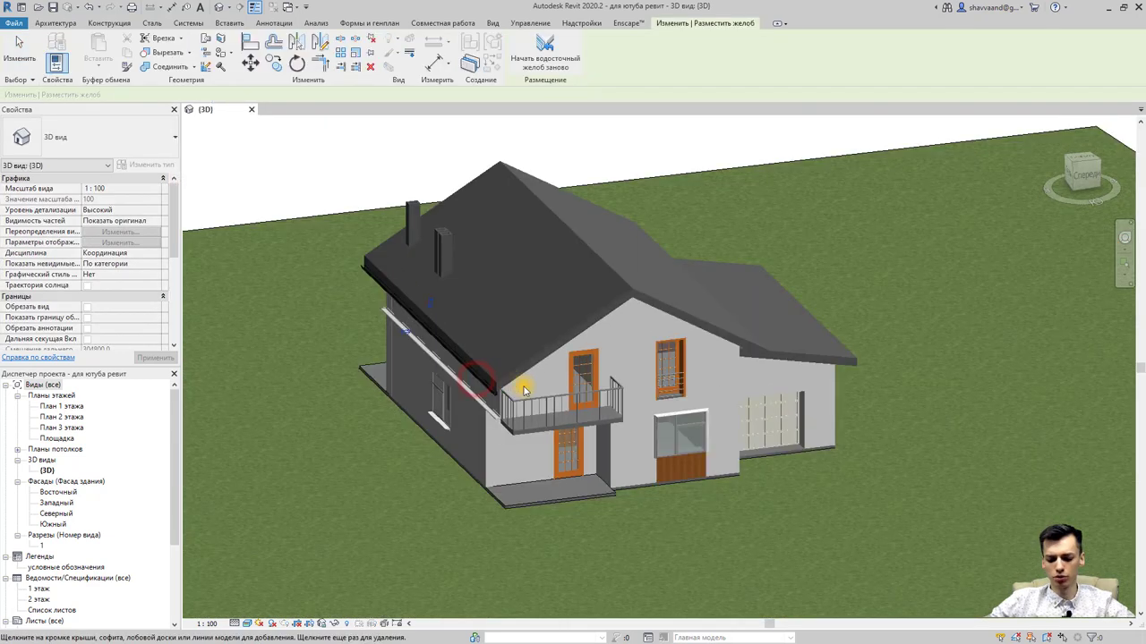
pyautogui.moveTo(517, 386)
pyautogui.keyDown('shift'); pyautogui.mouseDown(button='middle')
pyautogui.moveTo(698, 401)
pyautogui.moveTo(524, 438)
pyautogui.mouseUp(button='middle'); pyautogui.keyUp('shift')
pyautogui.scroll(3, 524, 438)
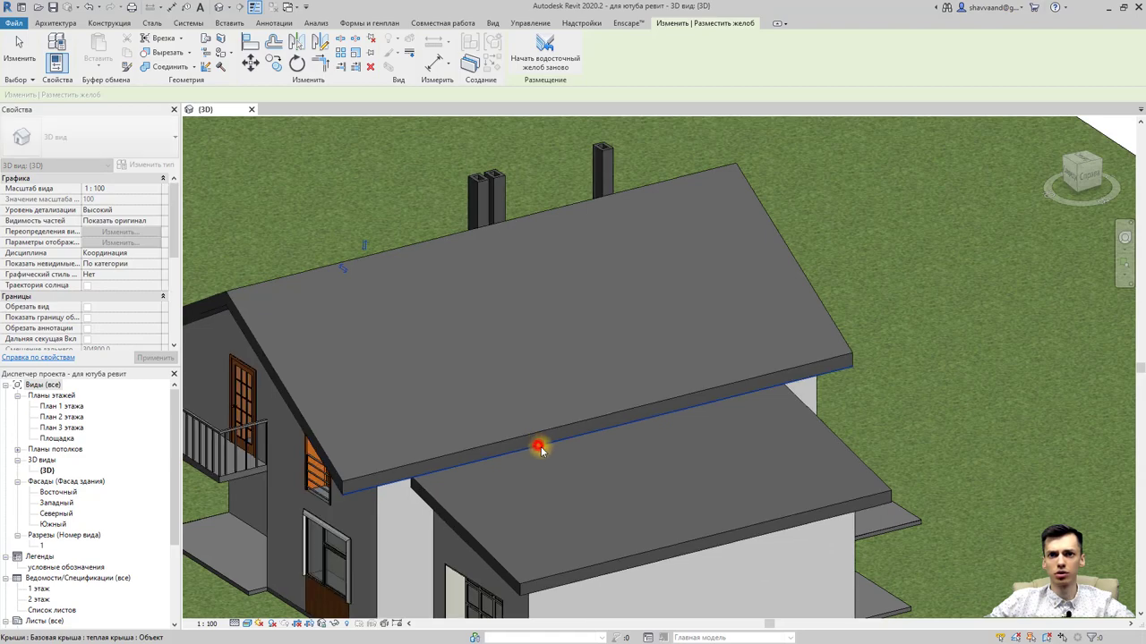
pyautogui.click(624, 574)
pyautogui.scroll(-3, 659, 429)
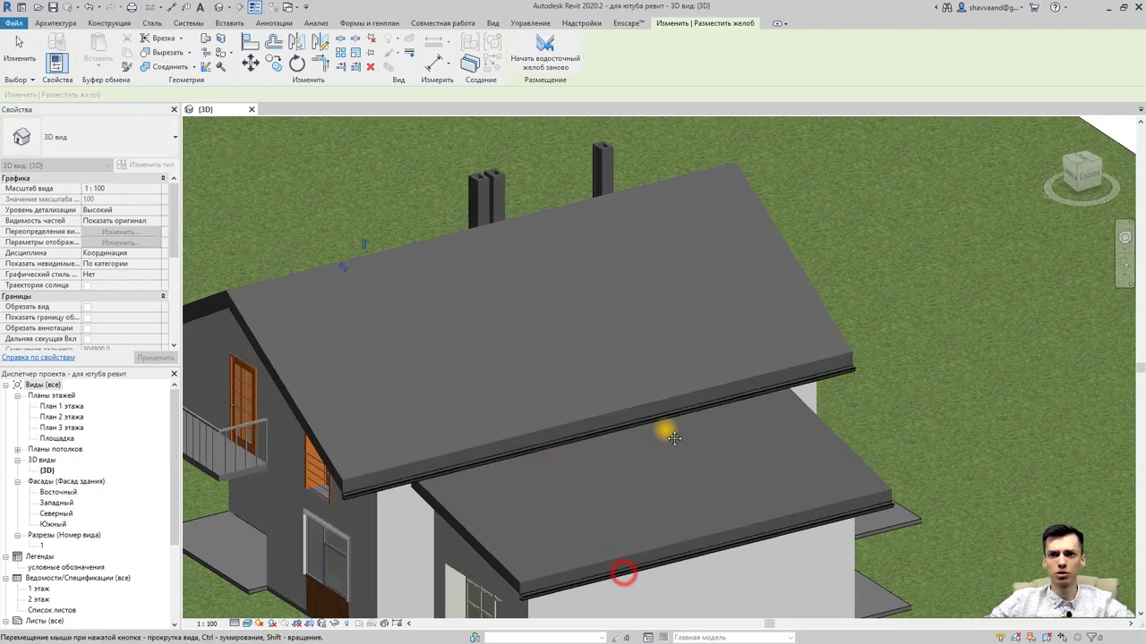
pyautogui.moveTo(659, 430)
pyautogui.keyDown('shift'); pyautogui.mouseDown(button='middle')
pyautogui.moveTo(605, 366)
pyautogui.moveTo(734, 379)
pyautogui.moveTo(713, 383)
pyautogui.mouseUp(button='middle'); pyautogui.keyUp('shift')
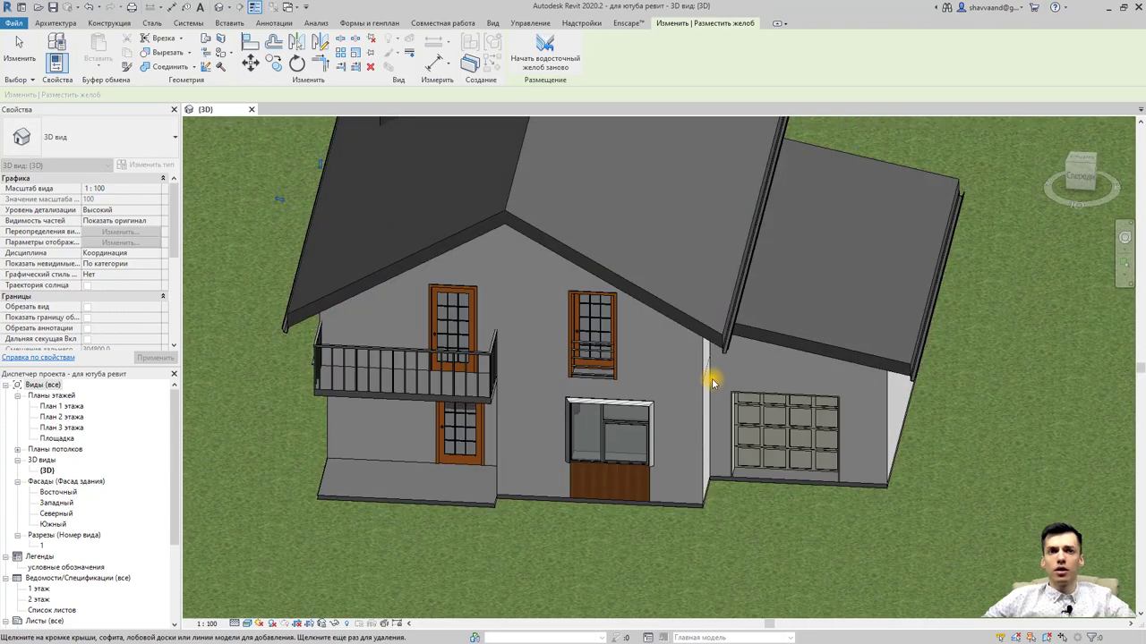
pyautogui.scroll(2, 713, 383)
pyautogui.scroll(2, 716, 302)
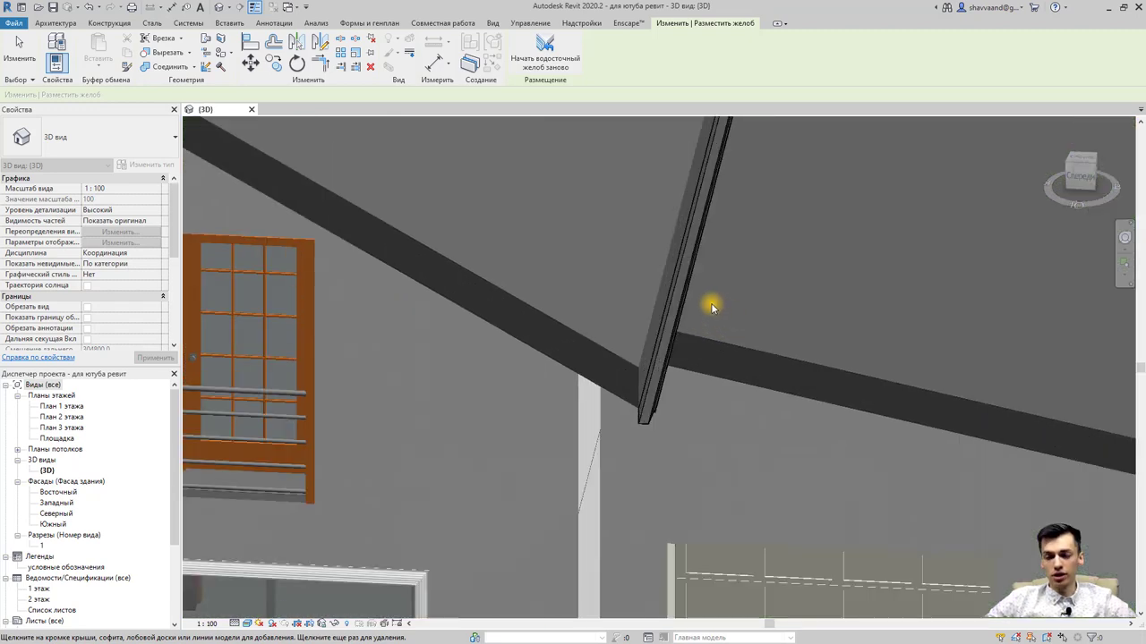
pyautogui.scroll(2, 724, 224)
pyautogui.moveTo(724, 225)
pyautogui.mouseDown(button='middle')
pyautogui.moveTo(608, 475)
pyautogui.moveTo(617, 263)
pyautogui.mouseUp(button='middle')
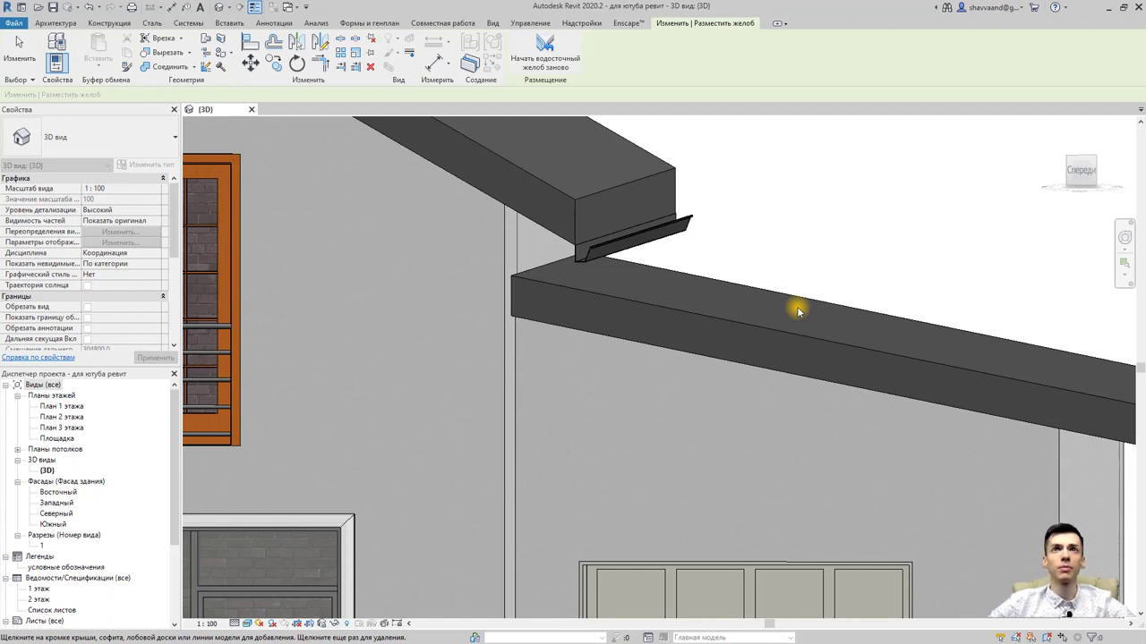
# Step: Stop placing gutters and create a new family from the Metric Profile template
pyautogui.click(47, 27)
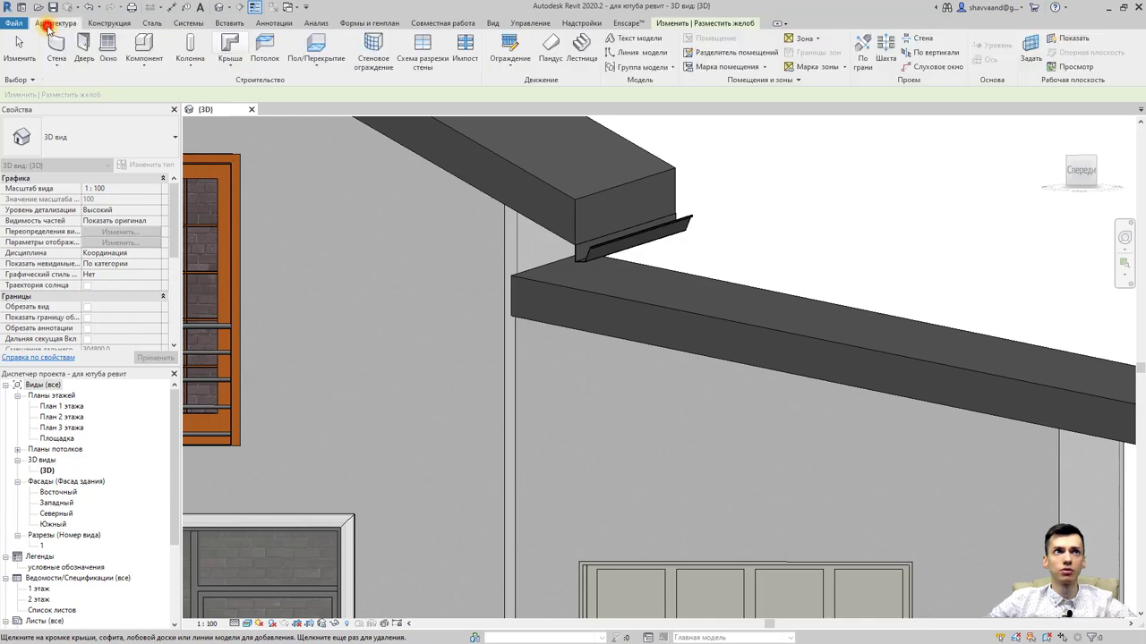
pyautogui.click(25, 25)
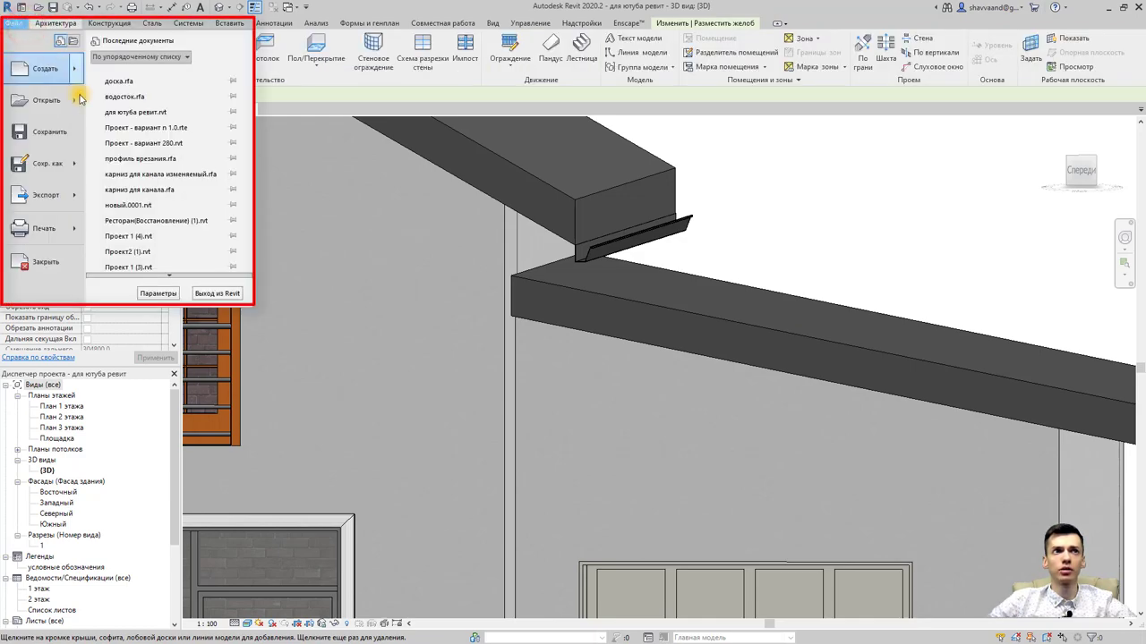
pyautogui.click(44, 69)
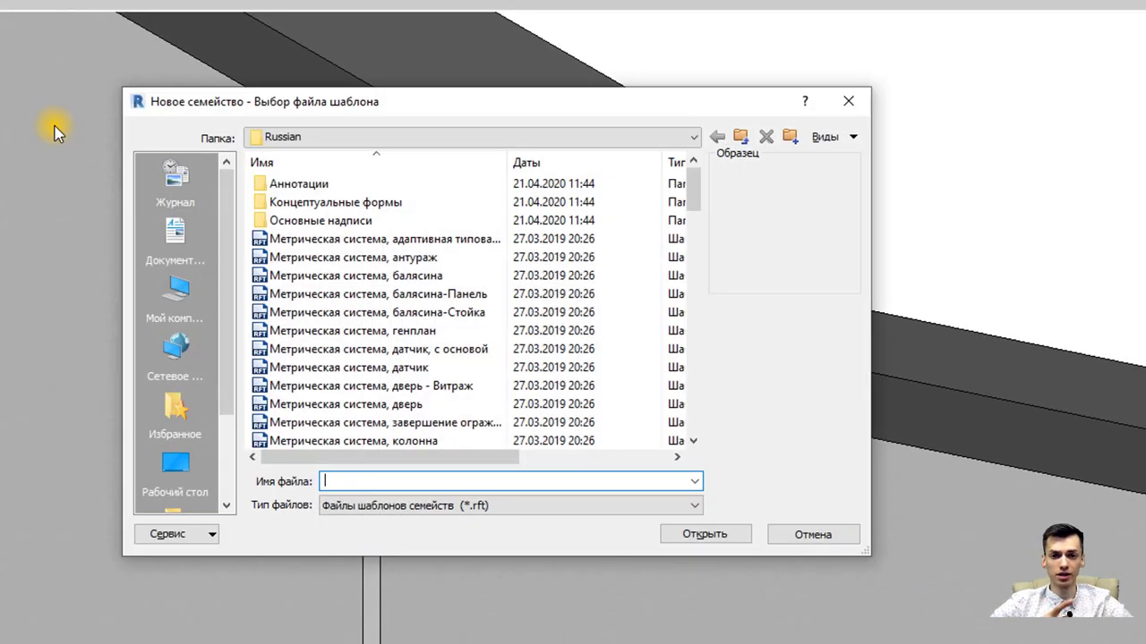
pyautogui.scroll(-4, 423, 307)
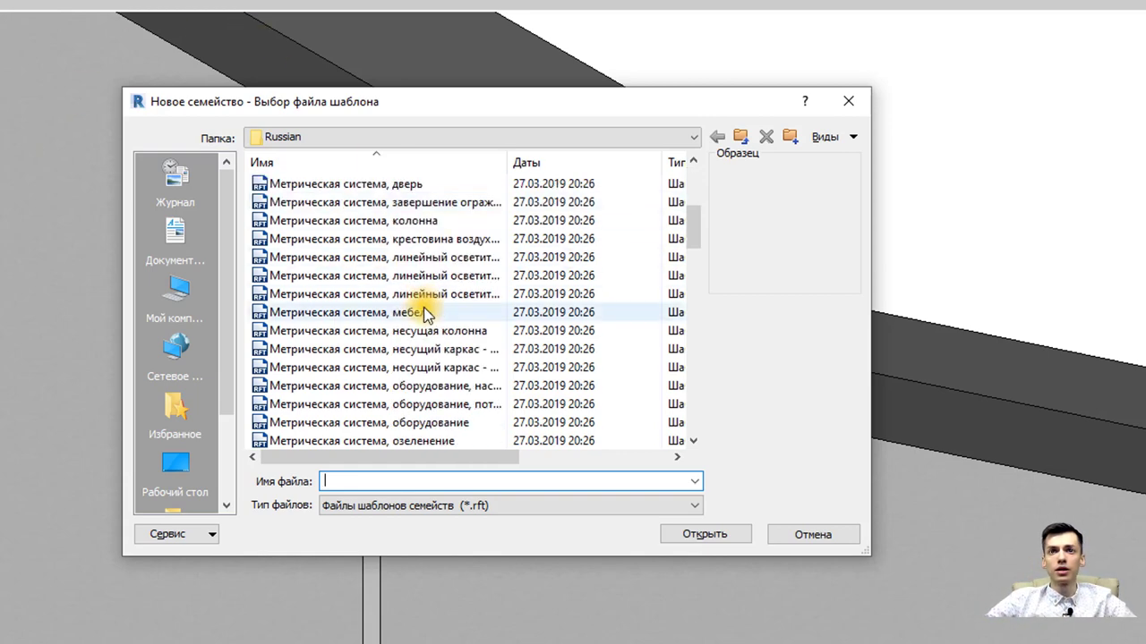
pyautogui.scroll(-5, 423, 309)
pyautogui.scroll(-2, 469, 322)
pyautogui.click(452, 331)
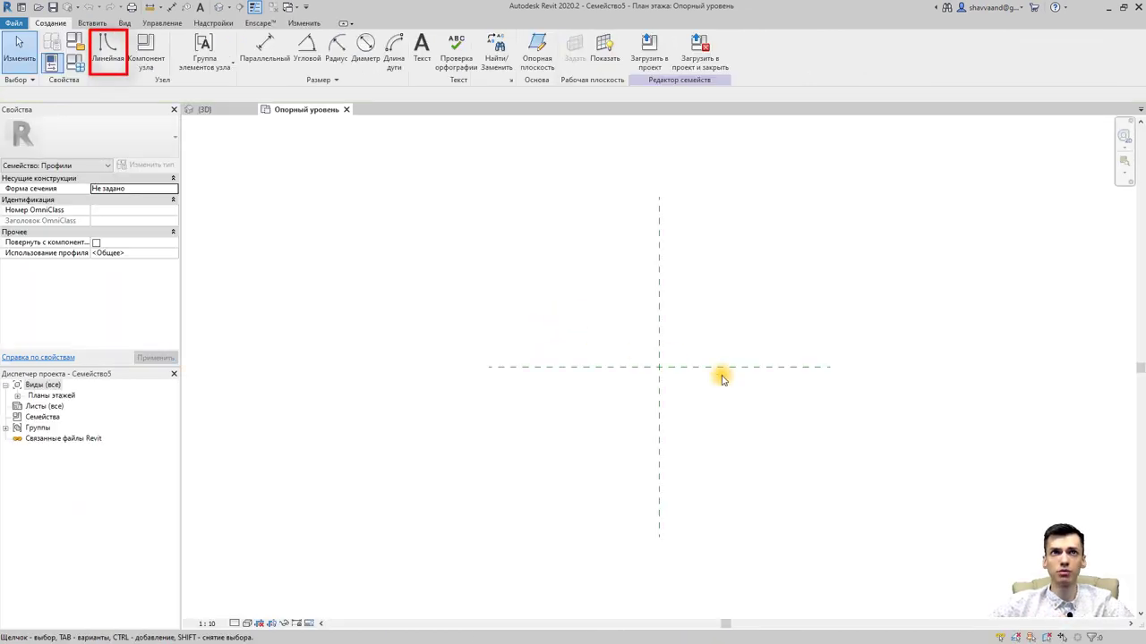
# Step: Draw a 180° Start-End-Radius arc of radius 100 from the reference-plane intersection
pyautogui.moveTo(722, 376); pyautogui.dragTo(657, 346, button='middle')
pyautogui.click(109, 50)
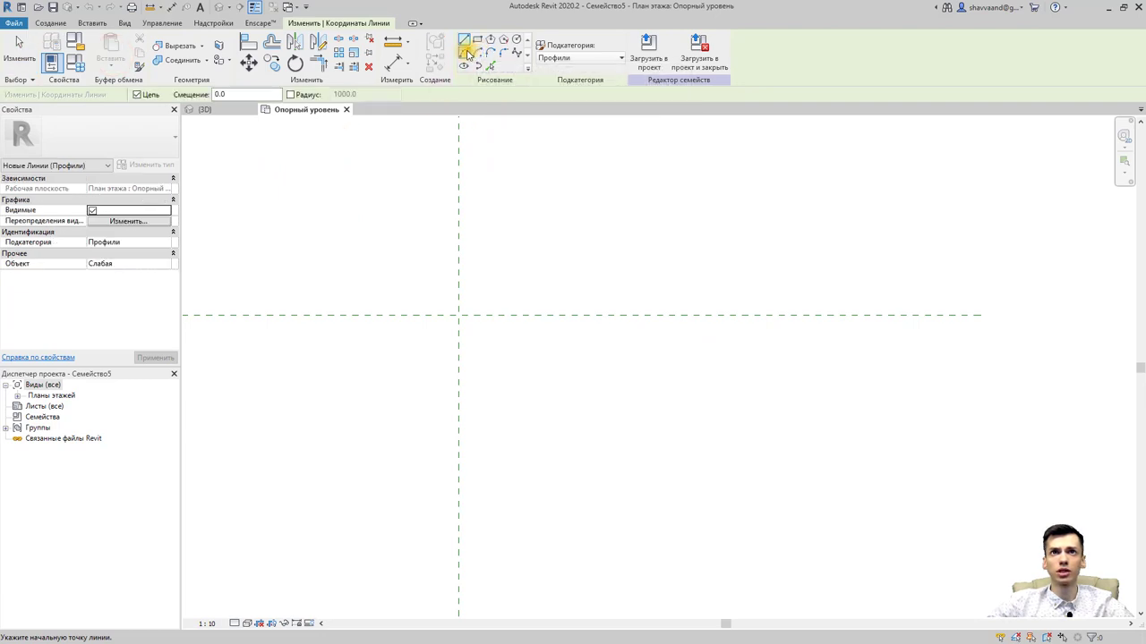
pyautogui.click(467, 53)
pyautogui.click(458, 315)
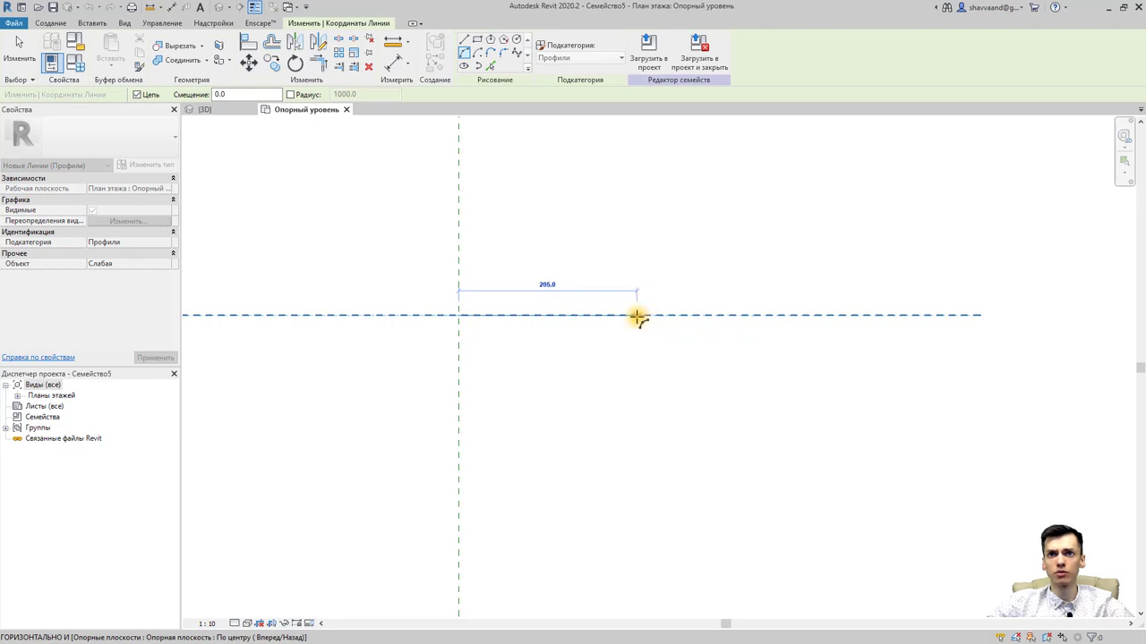
pyautogui.click(634, 316)
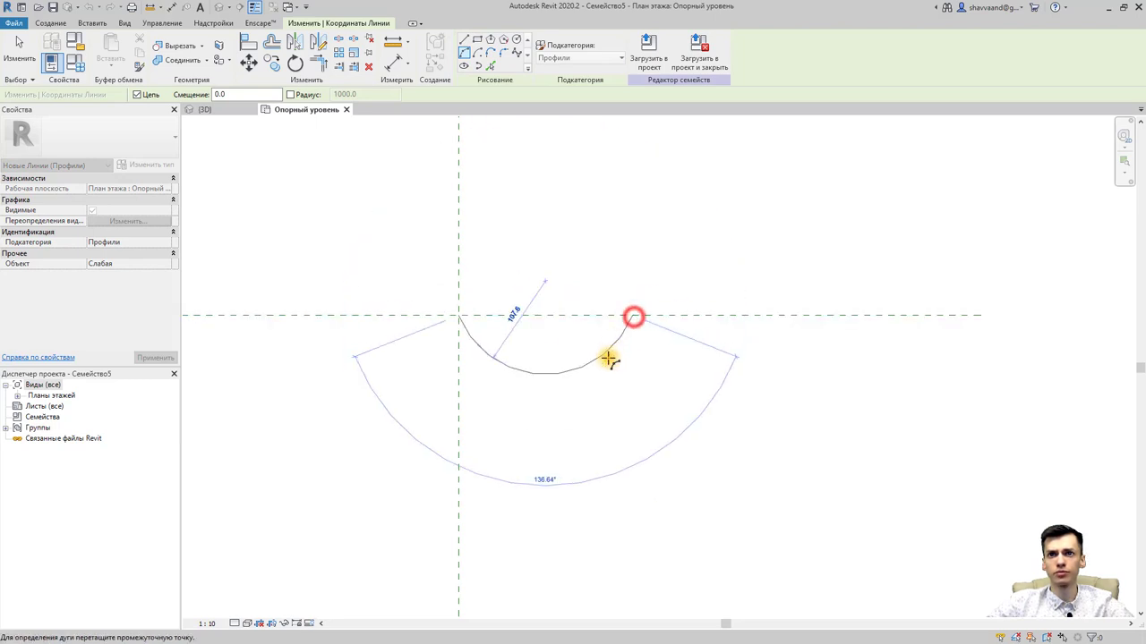
pyautogui.click(600, 399)
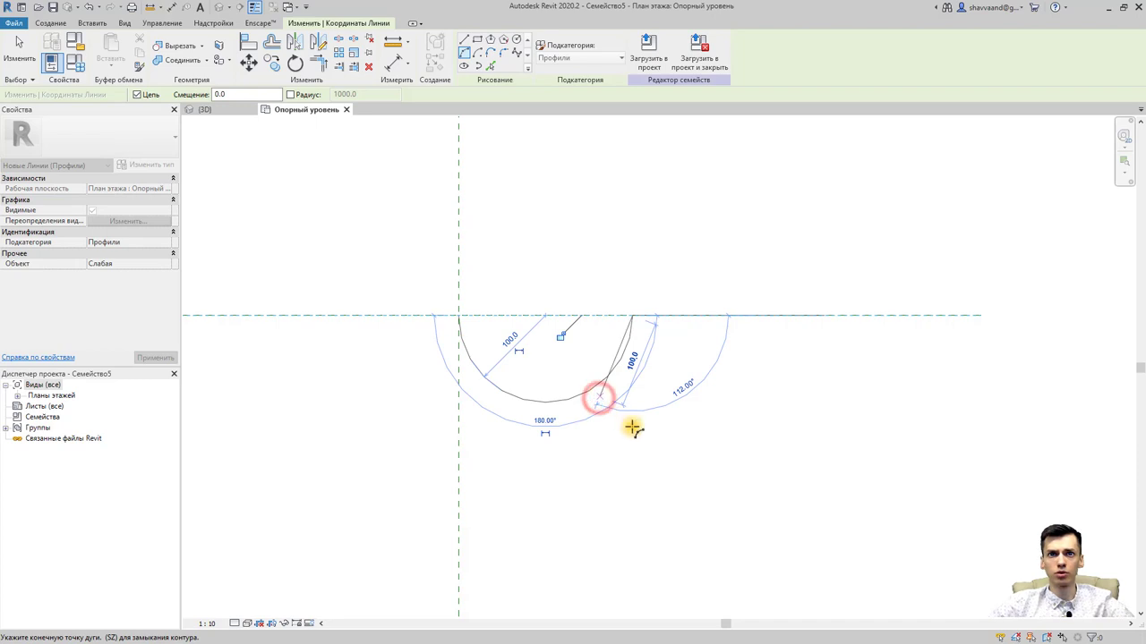
pyautogui.press('Escape')
pyautogui.press('Escape')
pyautogui.scroll(1, 691, 455)
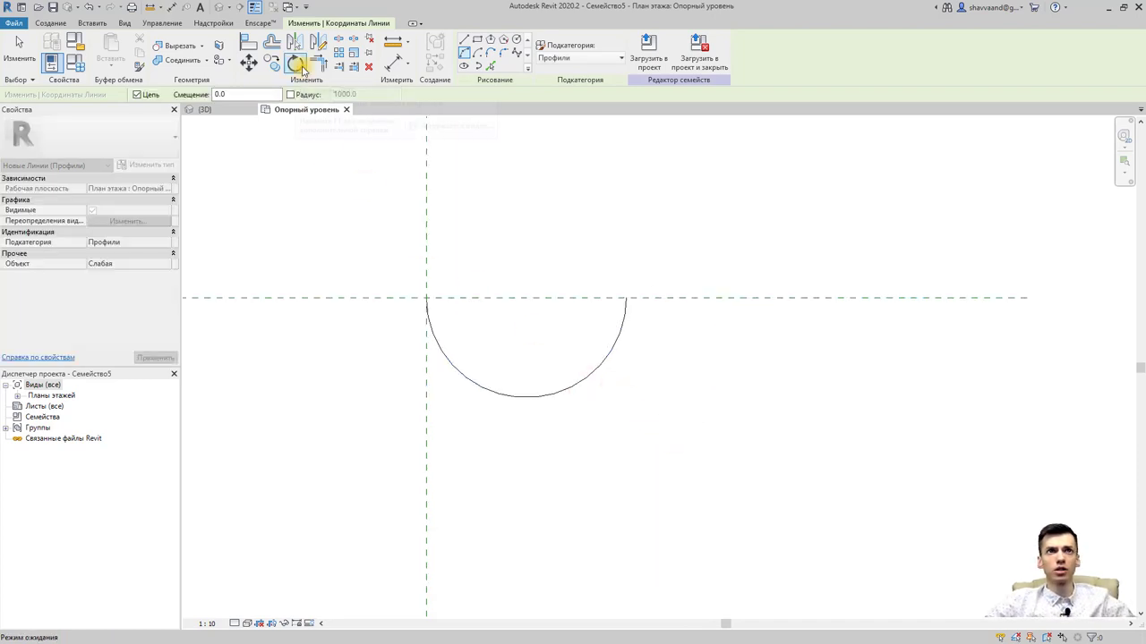
# Step: Offset the arc by 20.0 and draw short lines closing its left and right ends
pyautogui.click(273, 43)
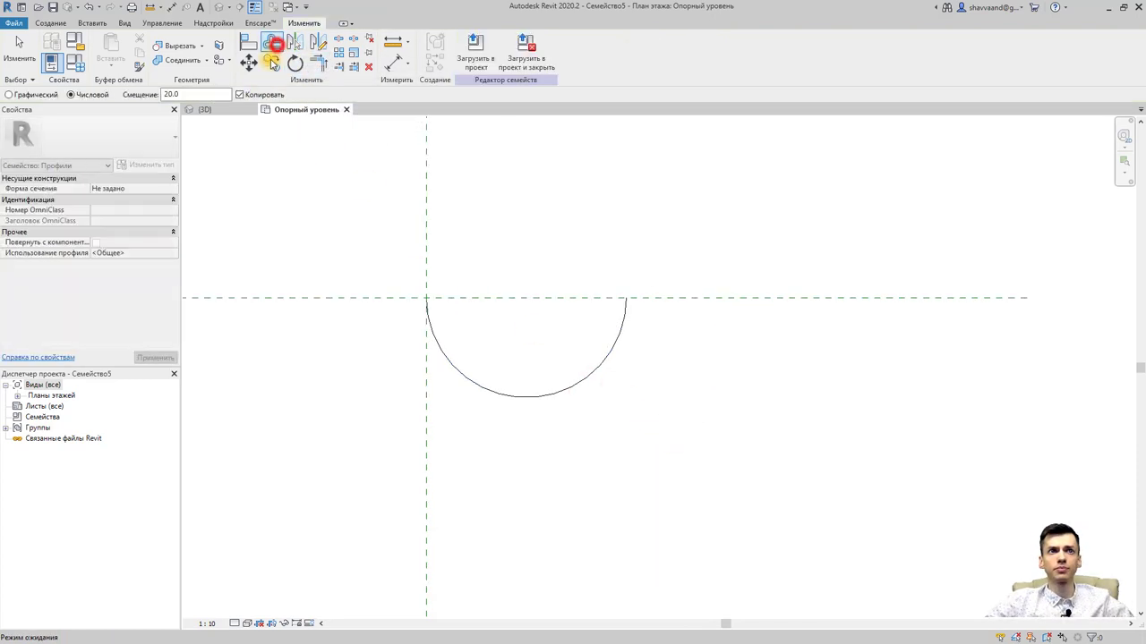
pyautogui.click(526, 400)
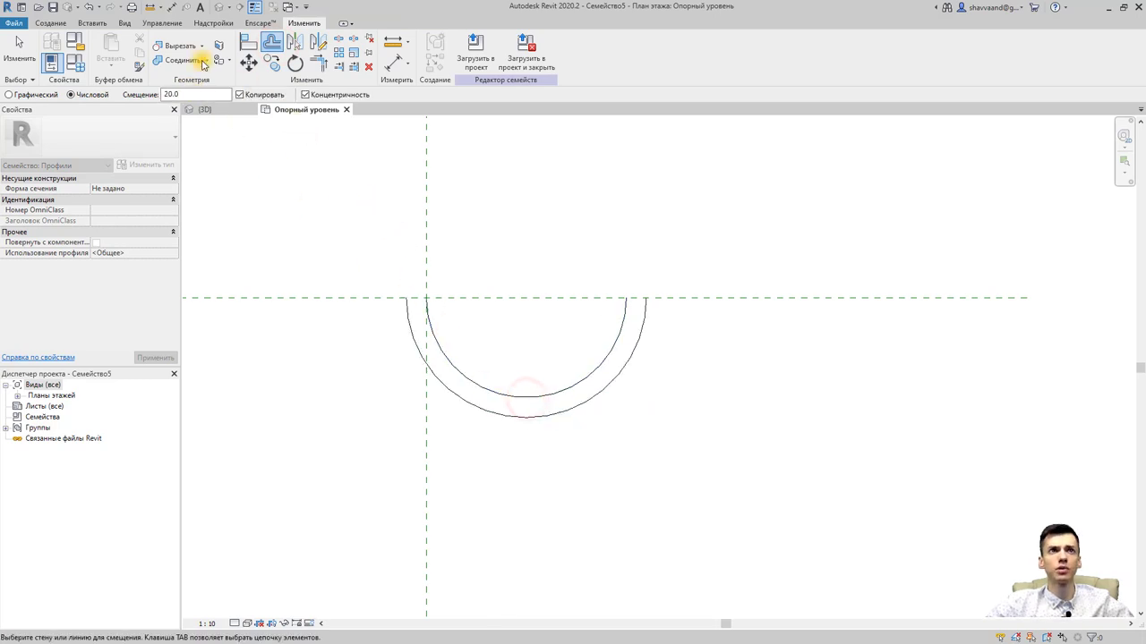
pyautogui.click(51, 22)
pyautogui.click(104, 51)
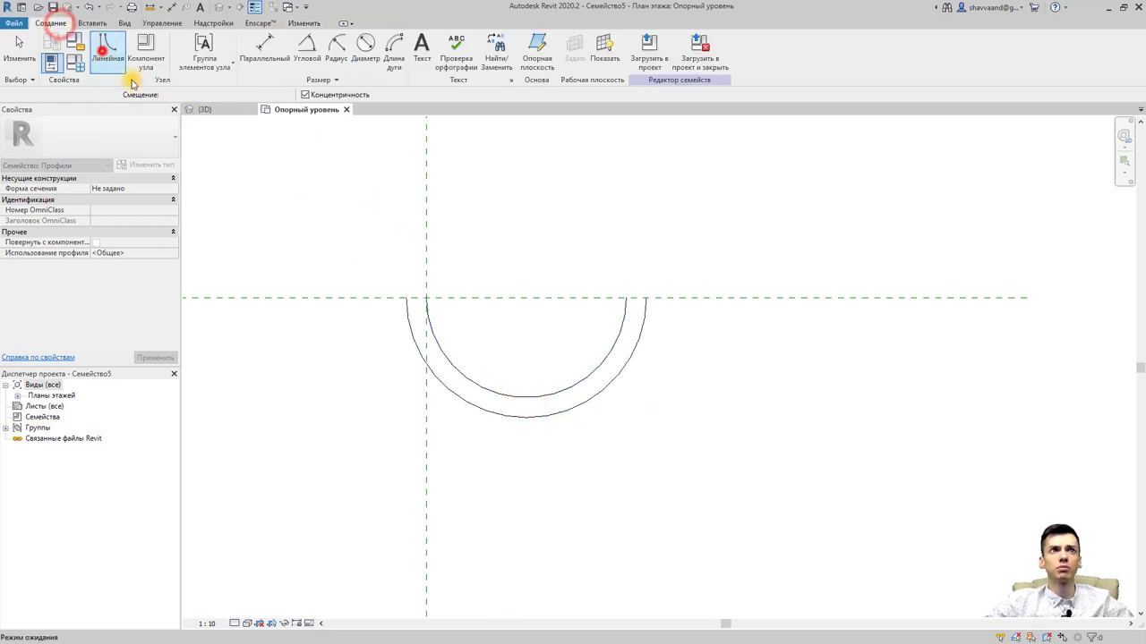
pyautogui.click(427, 298)
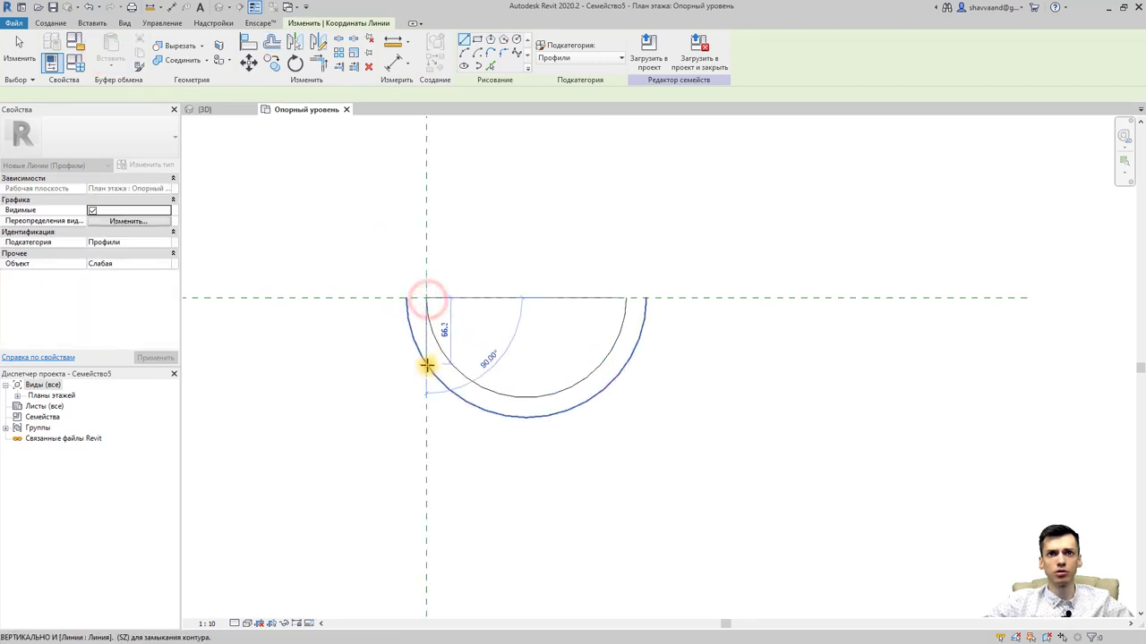
pyautogui.click(428, 367)
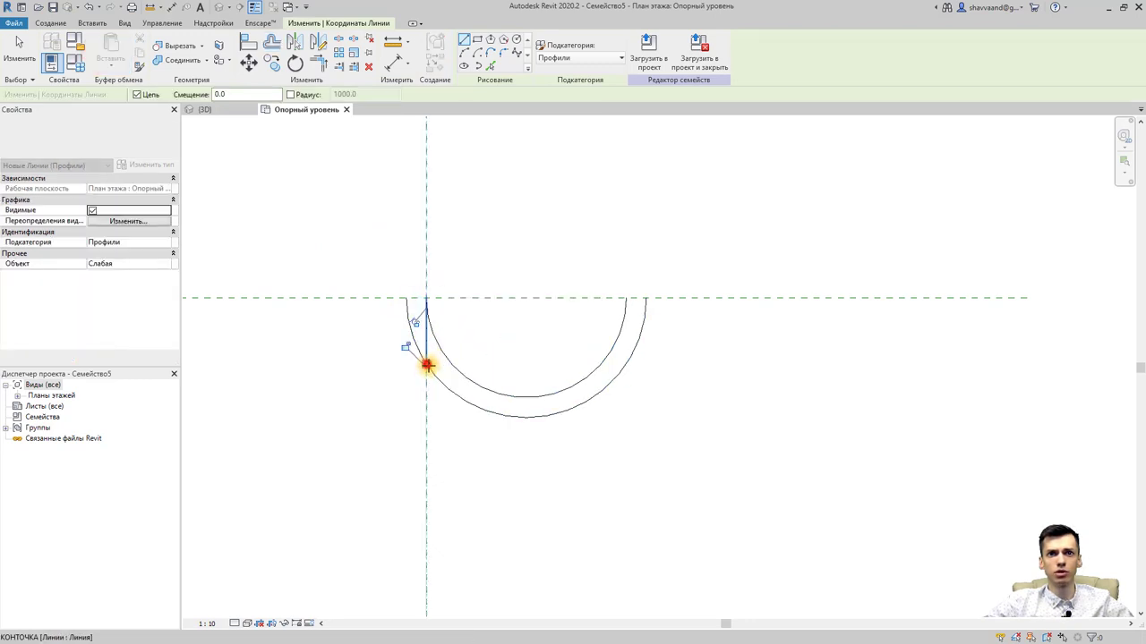
pyautogui.click(624, 299)
pyautogui.click(648, 299)
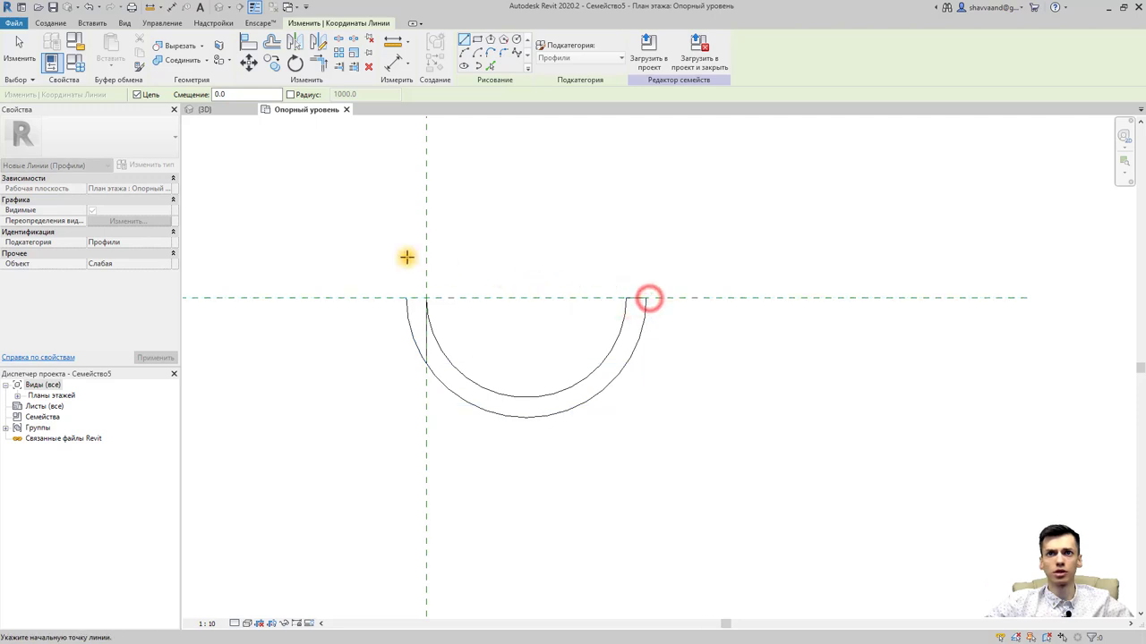
# Step: Trim/Extend to Corner the outer arc with the left vertical line to close the outline
pyautogui.click(319, 67)
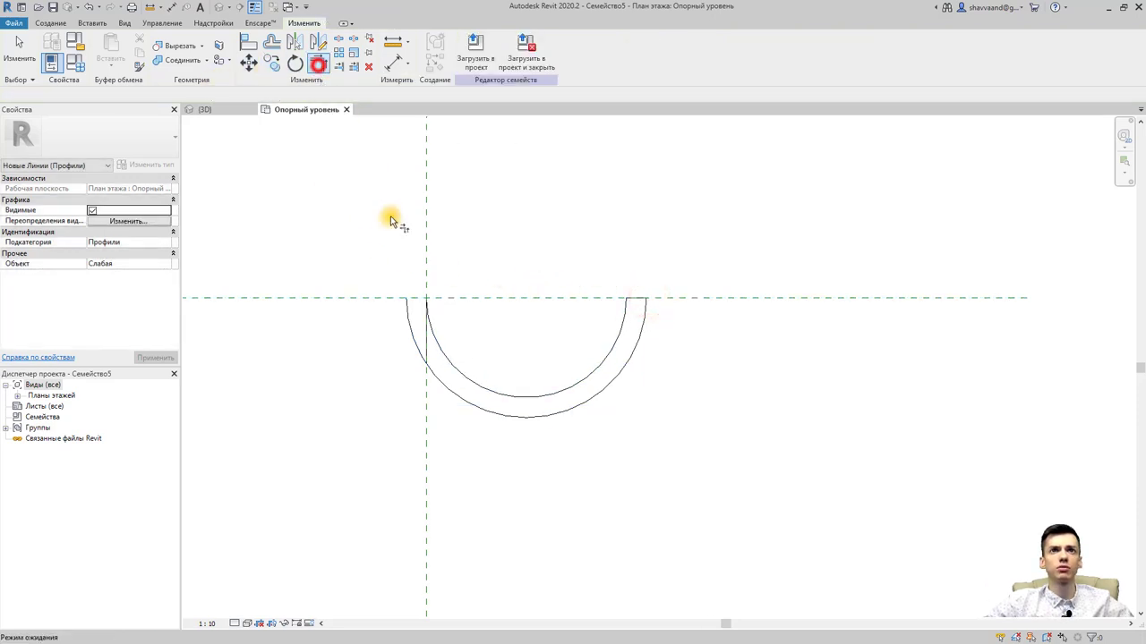
pyautogui.click(435, 376)
pyautogui.click(426, 343)
pyautogui.press('Escape')
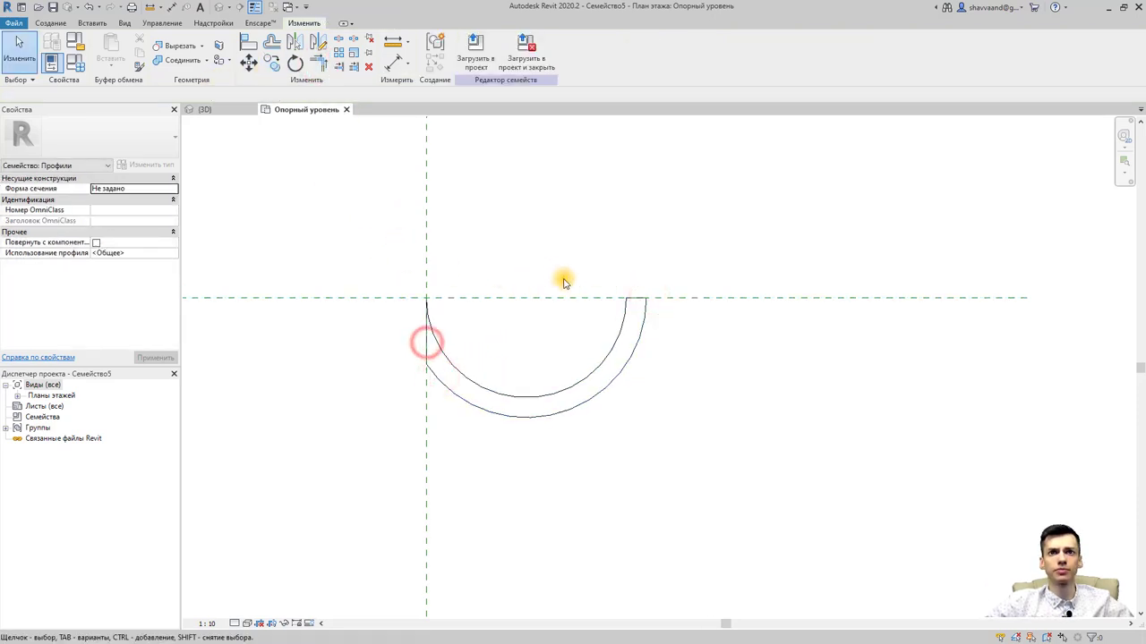
pyautogui.scroll(2, 563, 278)
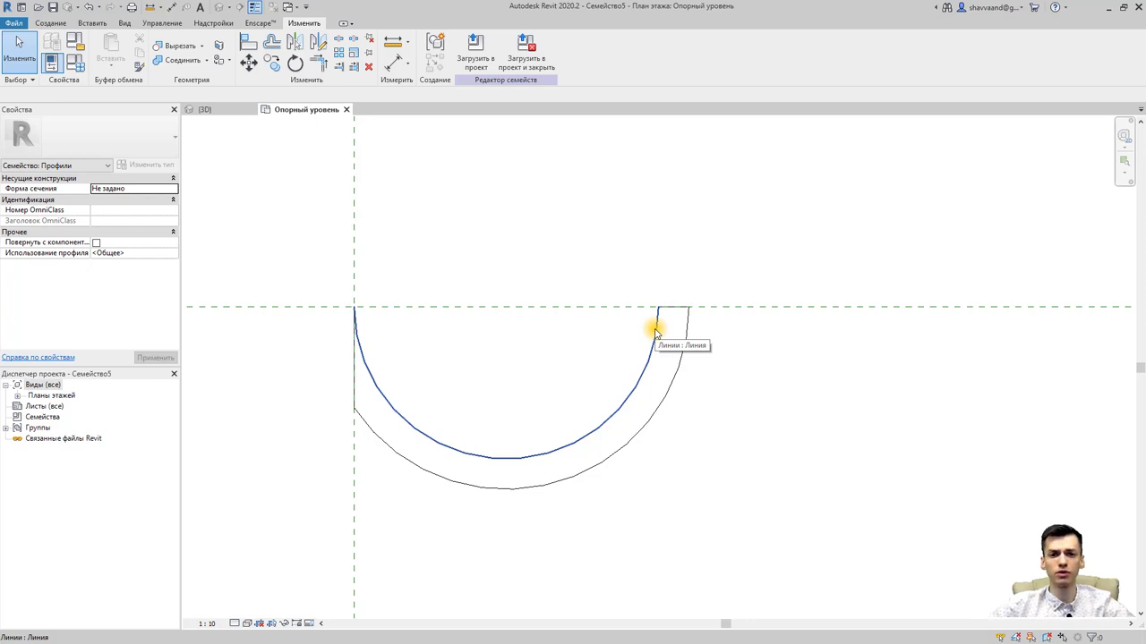
pyautogui.scroll(3, 340, 378)
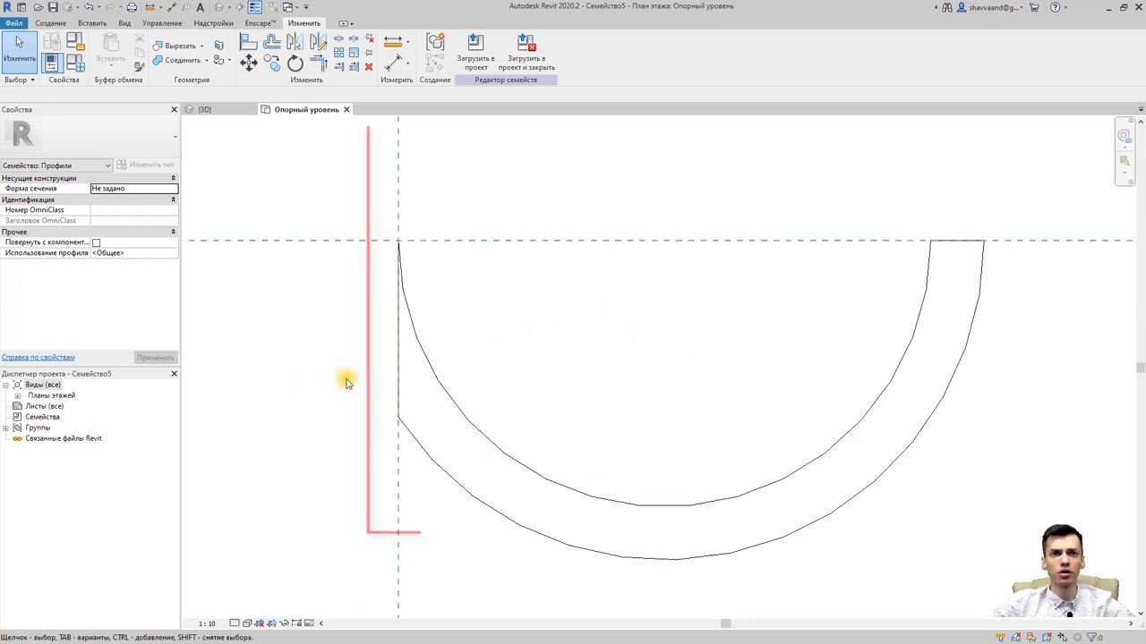
pyautogui.scroll(1, 397, 292)
pyautogui.scroll(-1, 368, 375)
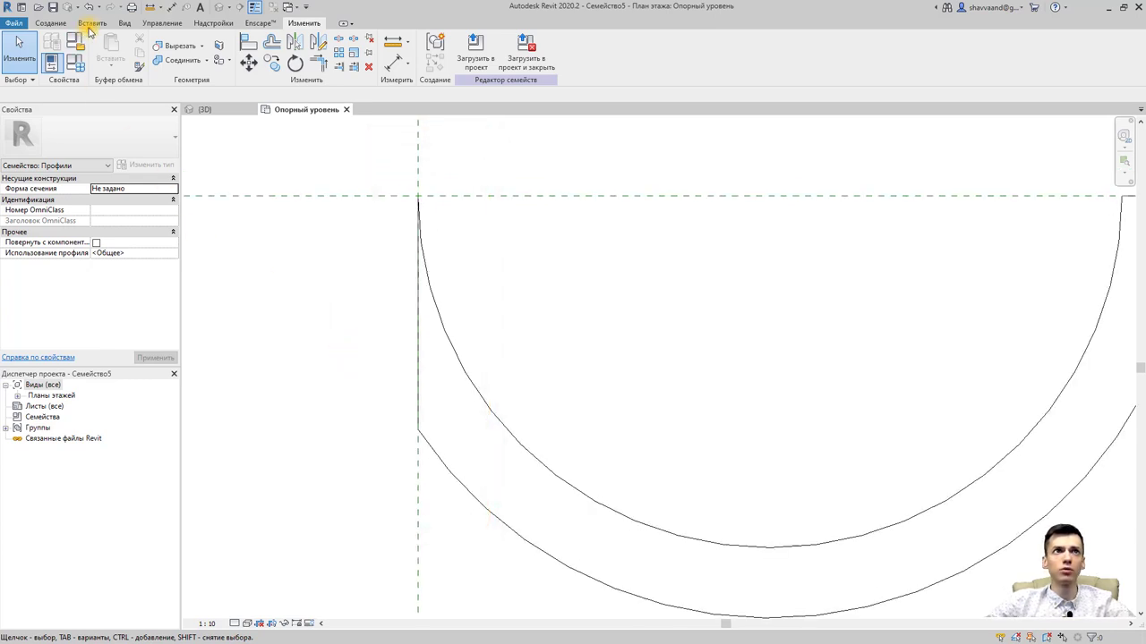
pyautogui.click(92, 22)
pyautogui.click(125, 22)
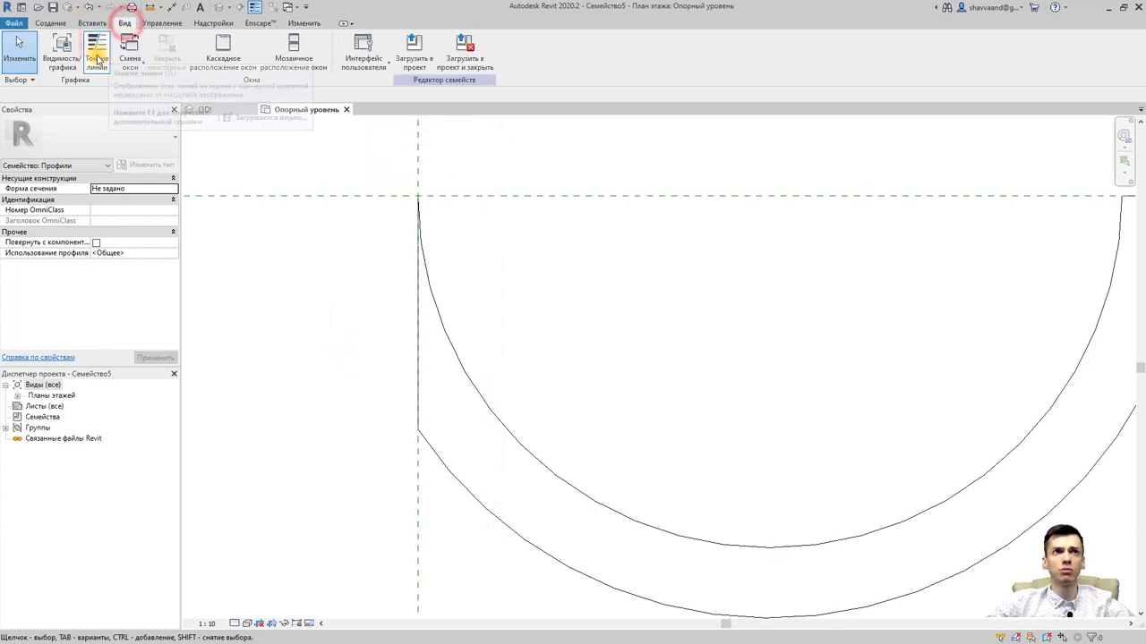
# Step: Turn off Thin Lines so the profile lines display at full thickness
pyautogui.click(97, 55)
pyautogui.scroll(-3, 371, 238)
pyautogui.scroll(-1, 370, 239)
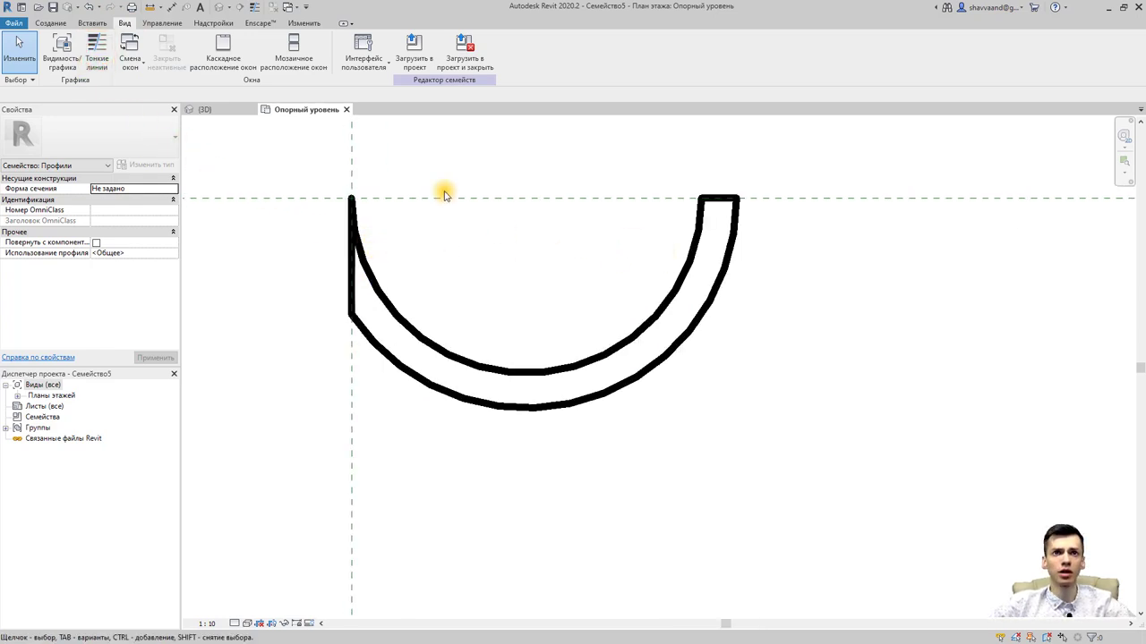
pyautogui.scroll(-1, 358, 187)
pyautogui.scroll(-2, 340, 170)
# Step: Window-select the gutter profile and move it down below the horizontal reference plane
pyautogui.moveTo(338, 168); pyautogui.dragTo(613, 320)
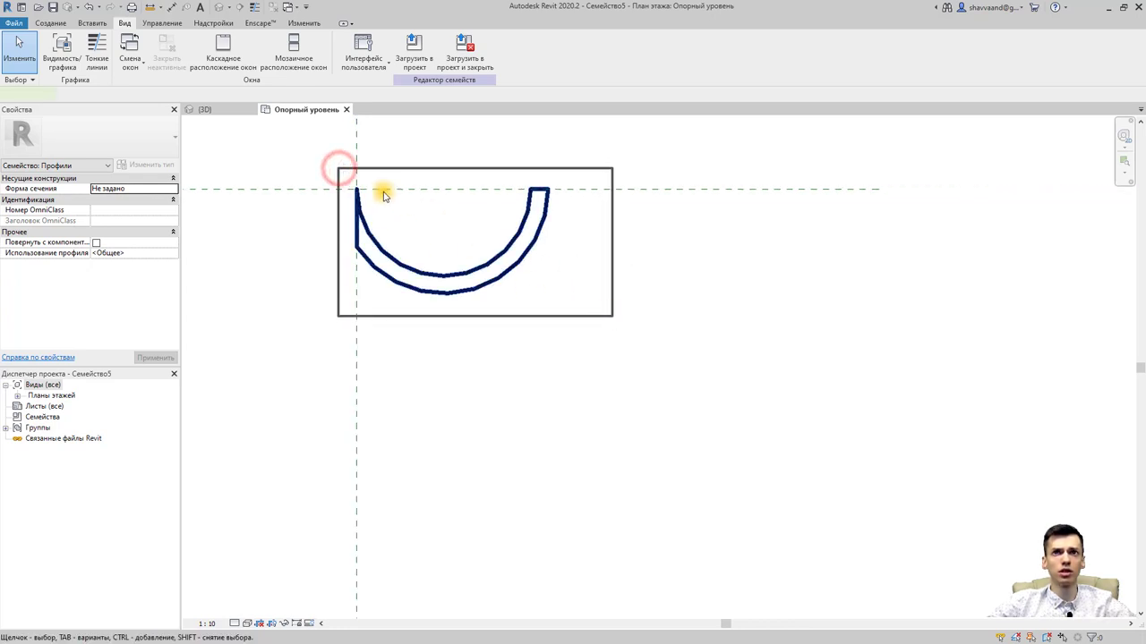
pyautogui.click(249, 61)
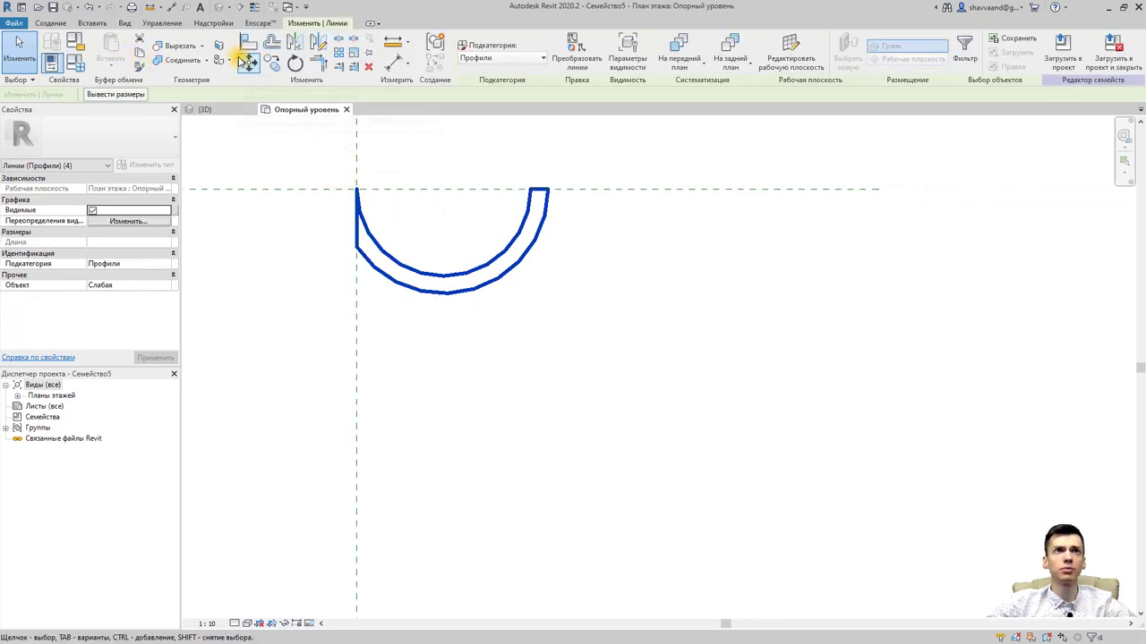
pyautogui.click(356, 188)
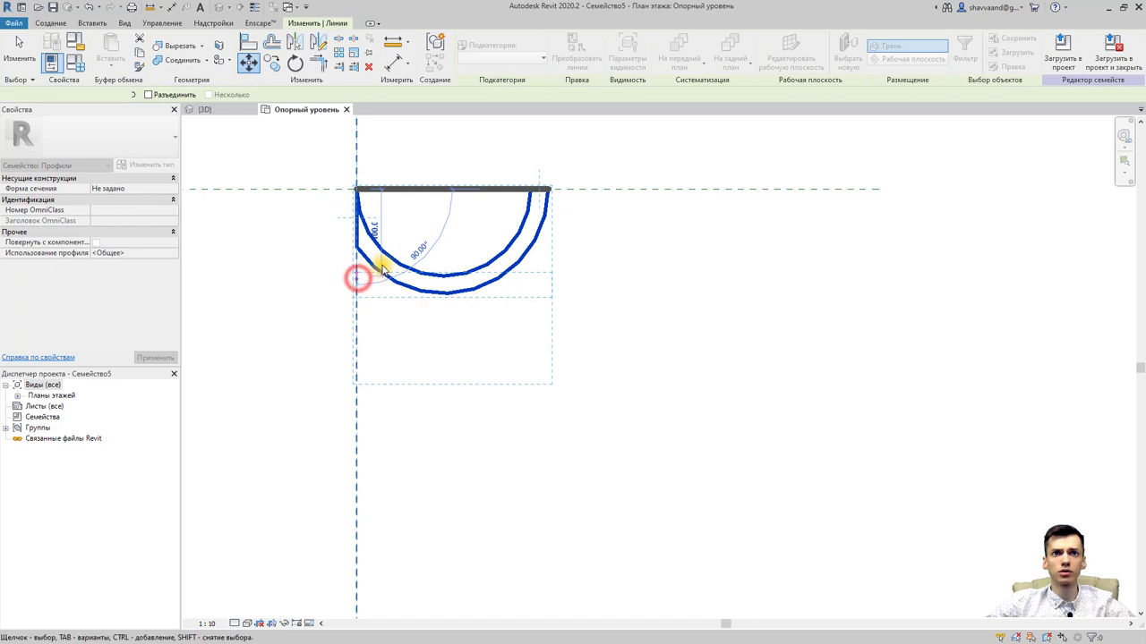
pyautogui.click(357, 277)
# Step: Draw a vertical profile line from the reference-plane intersection down to the arc's left end
pyautogui.click(52, 25)
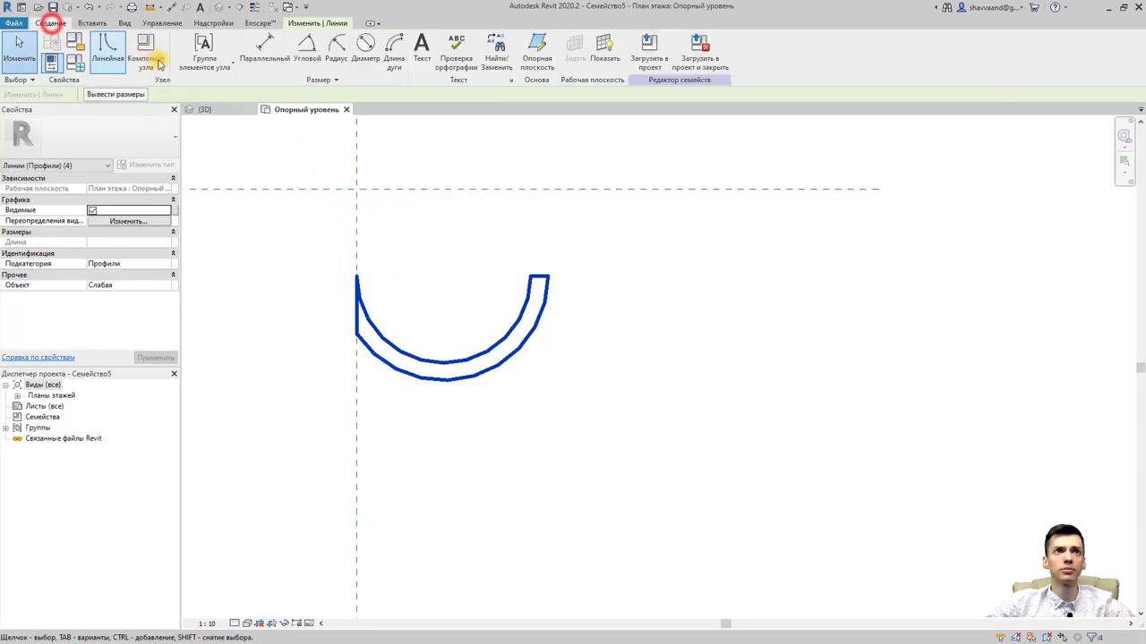
pyautogui.click(107, 52)
pyautogui.scroll(1, 356, 189)
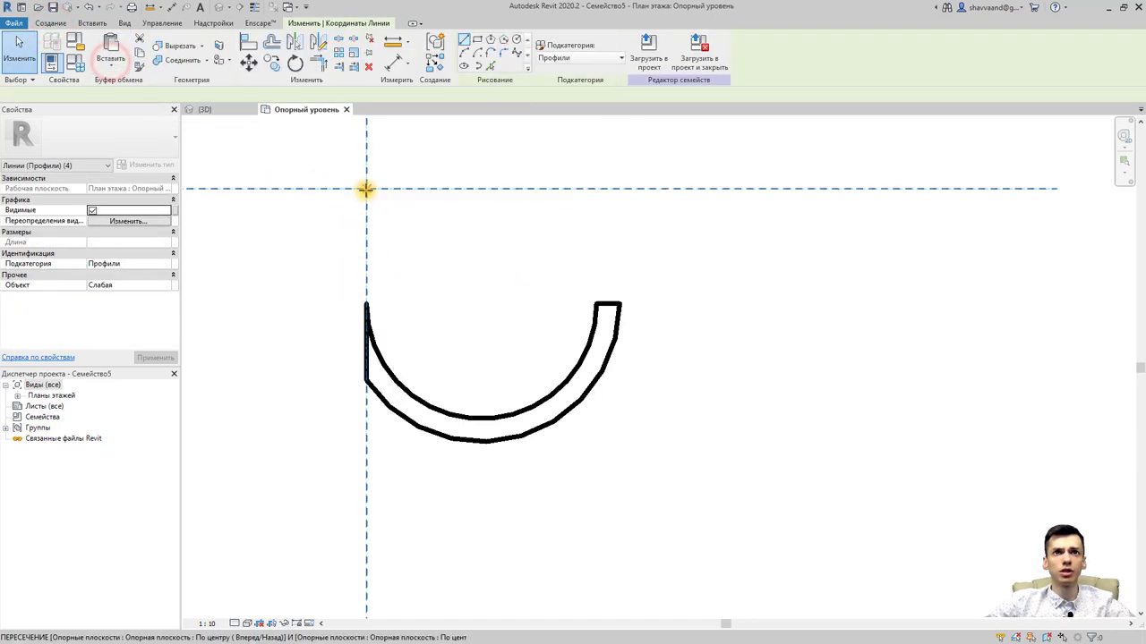
pyautogui.click(561, 189)
pyautogui.click(366, 189)
pyautogui.click(366, 305)
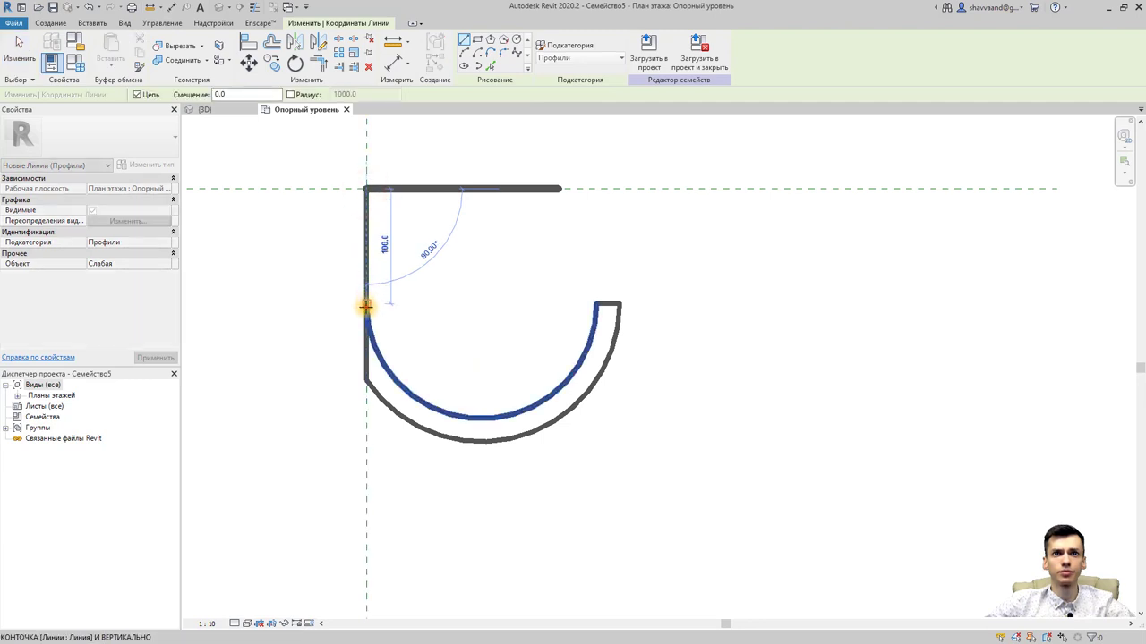
pyautogui.scroll(2, 376, 250)
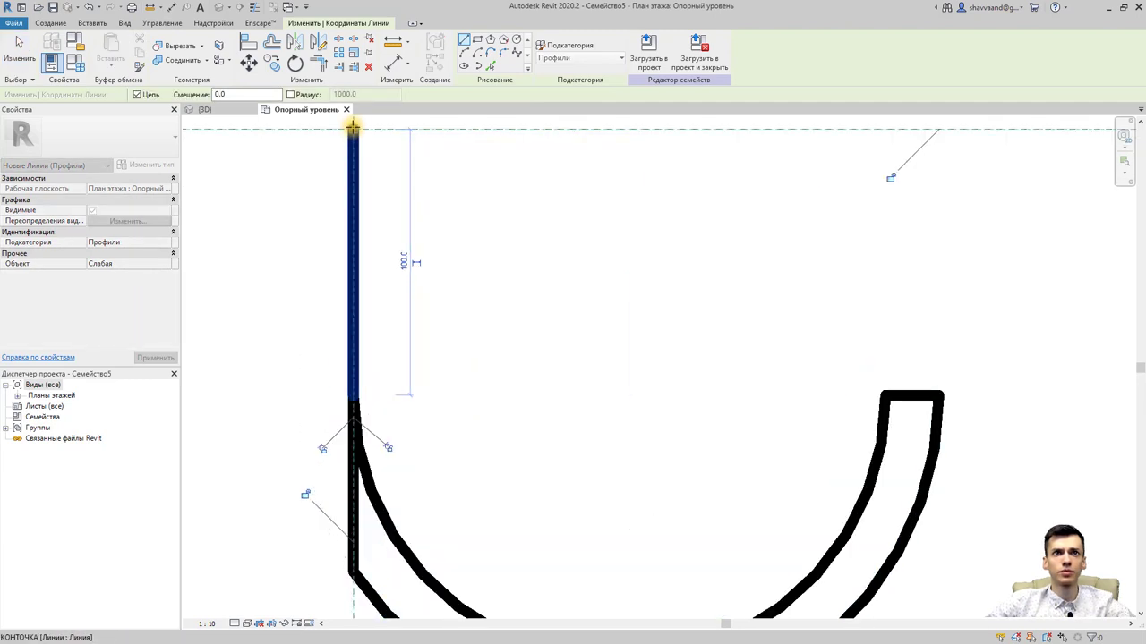
pyautogui.click(353, 126)
# Step: Switch the view back to Thin Lines display
pyautogui.click(90, 23)
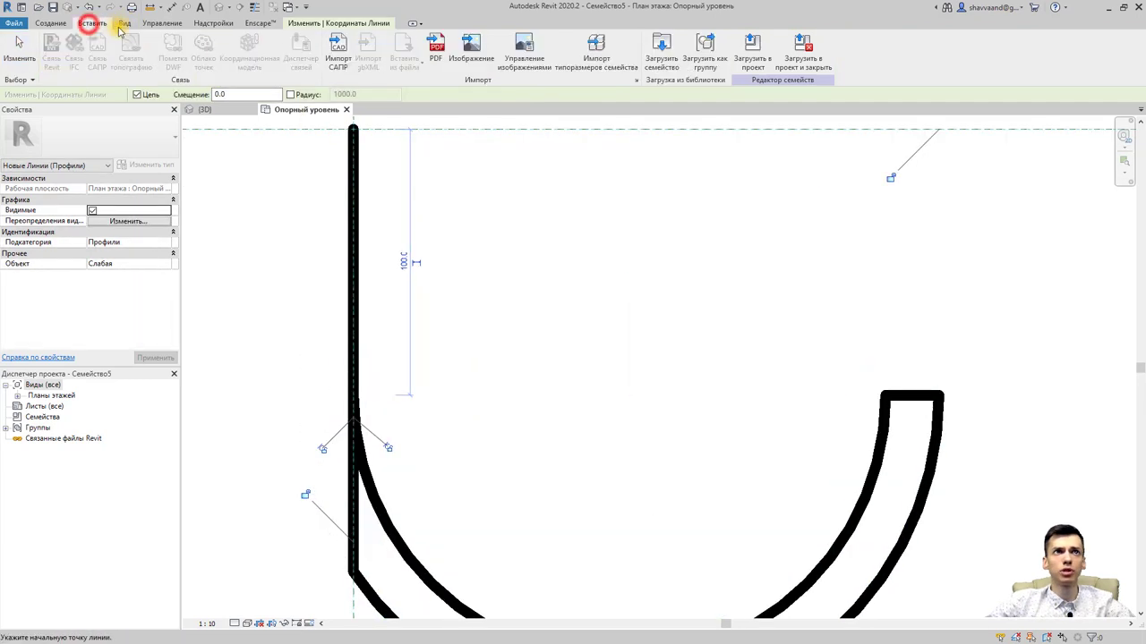
pyautogui.click(124, 22)
pyautogui.click(97, 49)
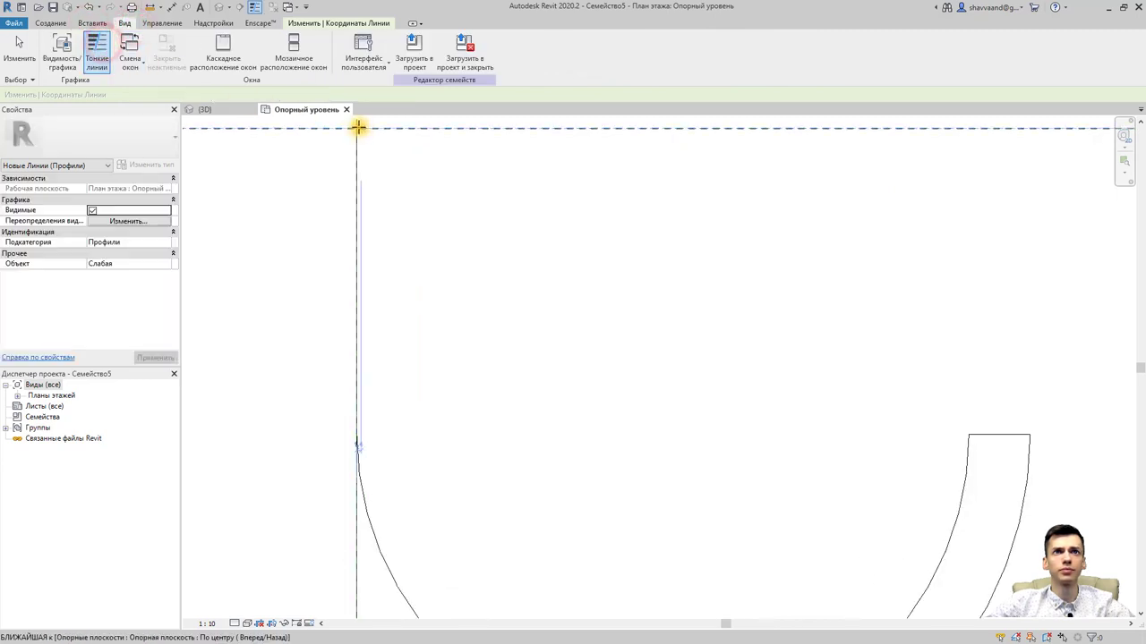
# Step: Draw a line from the top reference plane down to the outer arc
pyautogui.click(353, 128)
pyautogui.moveTo(373, 153); pyautogui.dragTo(366, 215, button='middle')
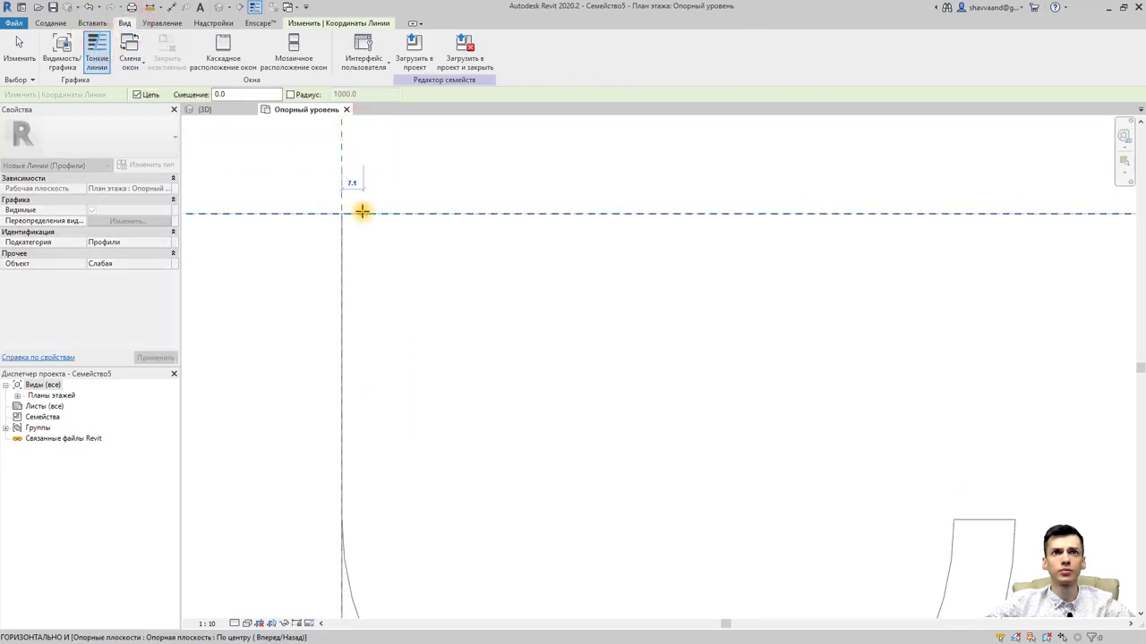
pyautogui.click(356, 212)
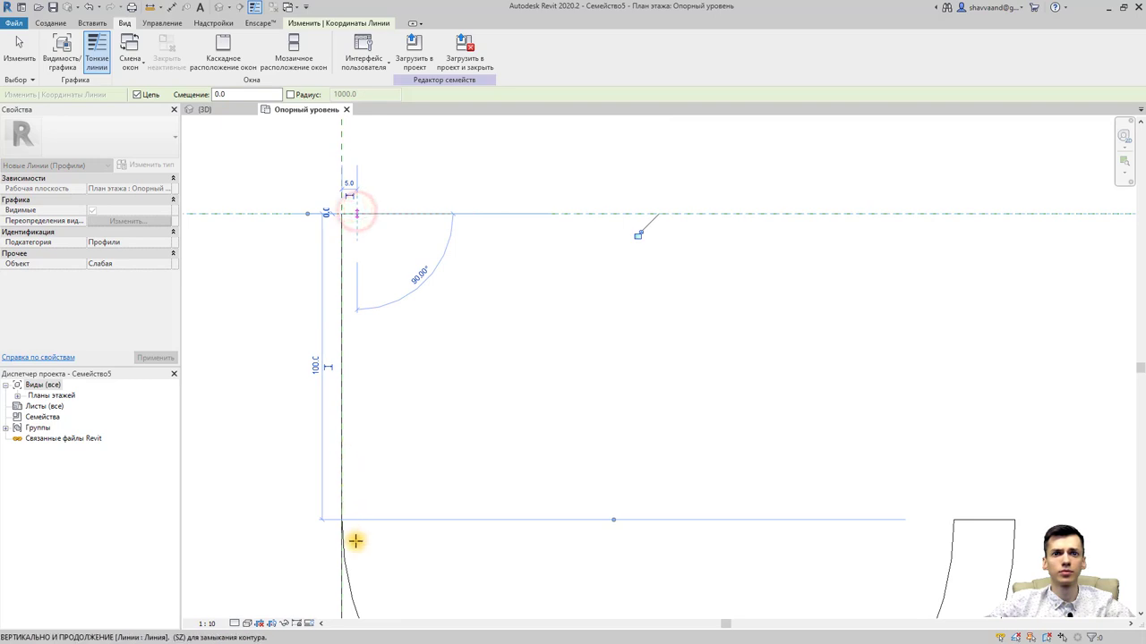
pyautogui.moveTo(355, 543); pyautogui.dragTo(354, 220, button='middle')
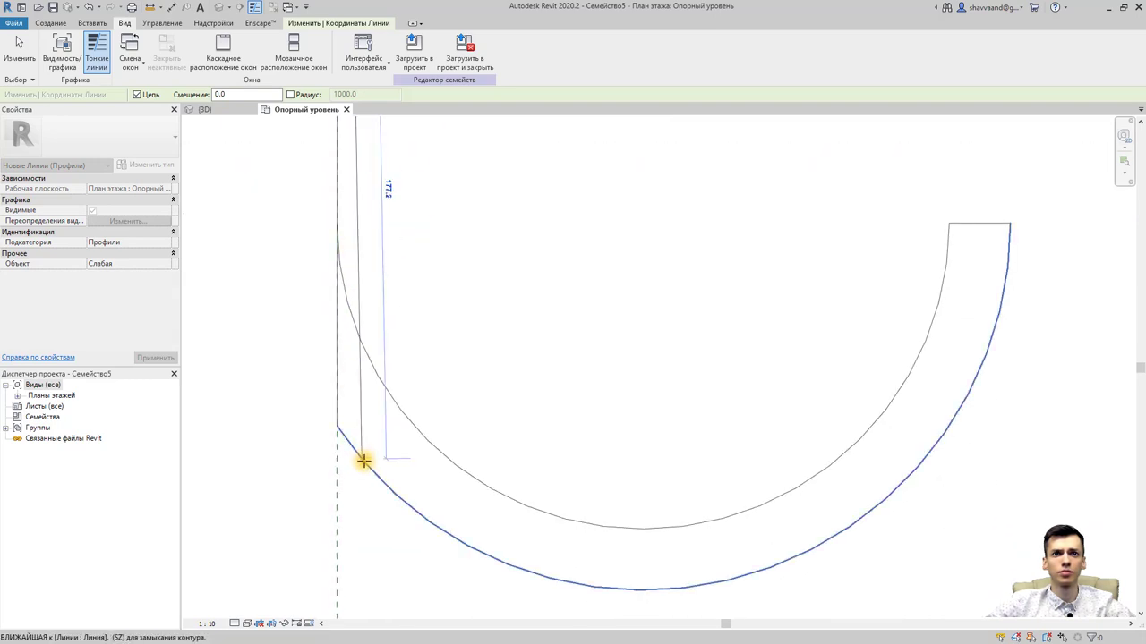
pyautogui.click(363, 460)
pyautogui.scroll(-2, 349, 255)
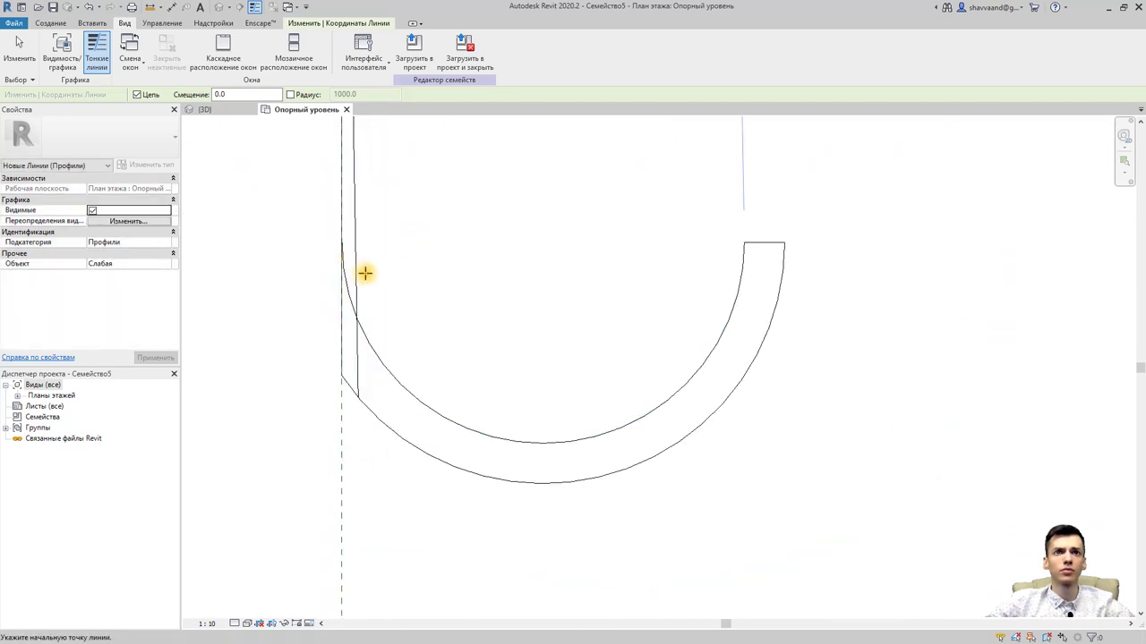
pyautogui.scroll(-1, 362, 268)
pyautogui.press('Escape')
pyautogui.scroll(2, 366, 282)
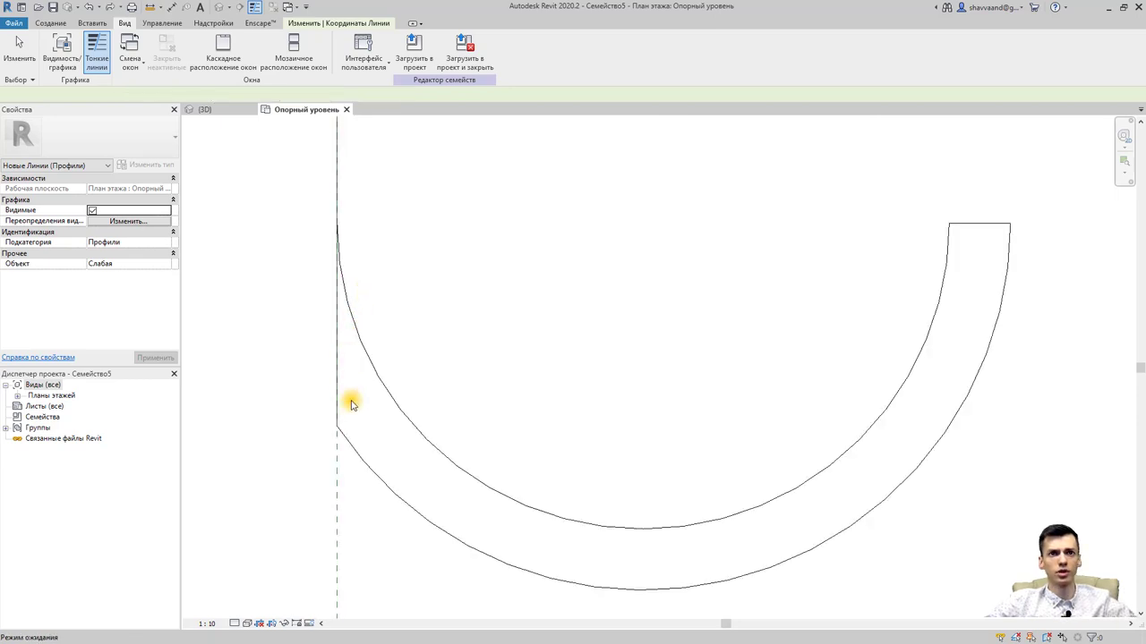
# Step: Draw another vertical line with LI from near the top reference plane to below the arcs
pyautogui.press('l')
pyautogui.press('i')
pyautogui.moveTo(372, 222)
pyautogui.mouseDown(button='middle')
pyautogui.moveTo(335, 504)
pyautogui.moveTo(301, 230)
pyautogui.mouseUp(button='middle')
pyautogui.click(315, 198)
pyautogui.scroll(-2, 325, 488)
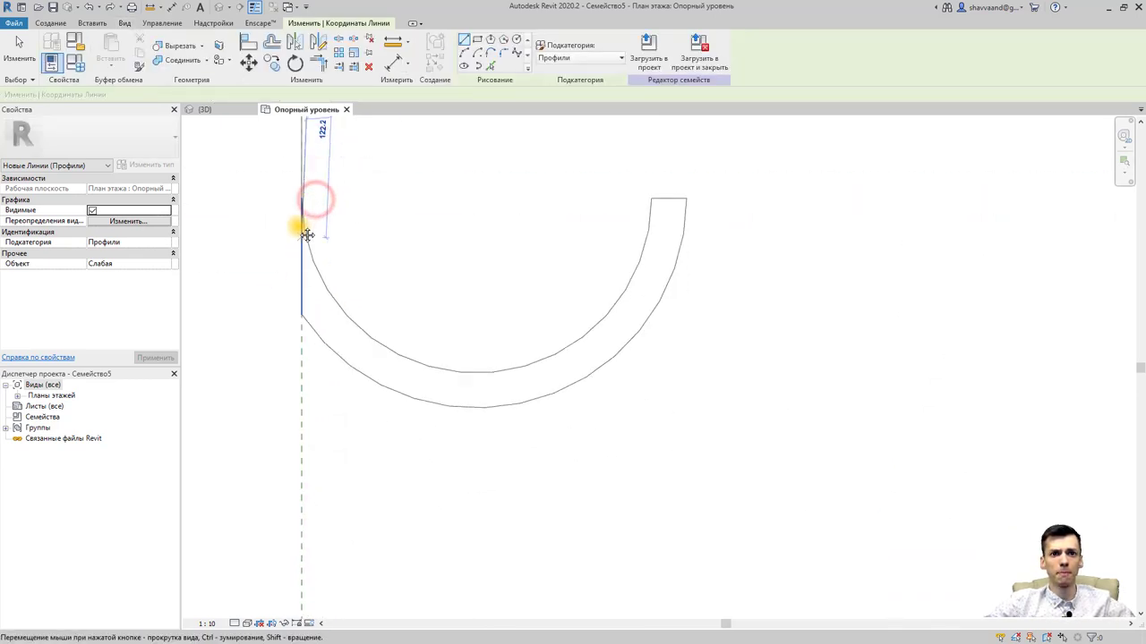
pyautogui.click(315, 409)
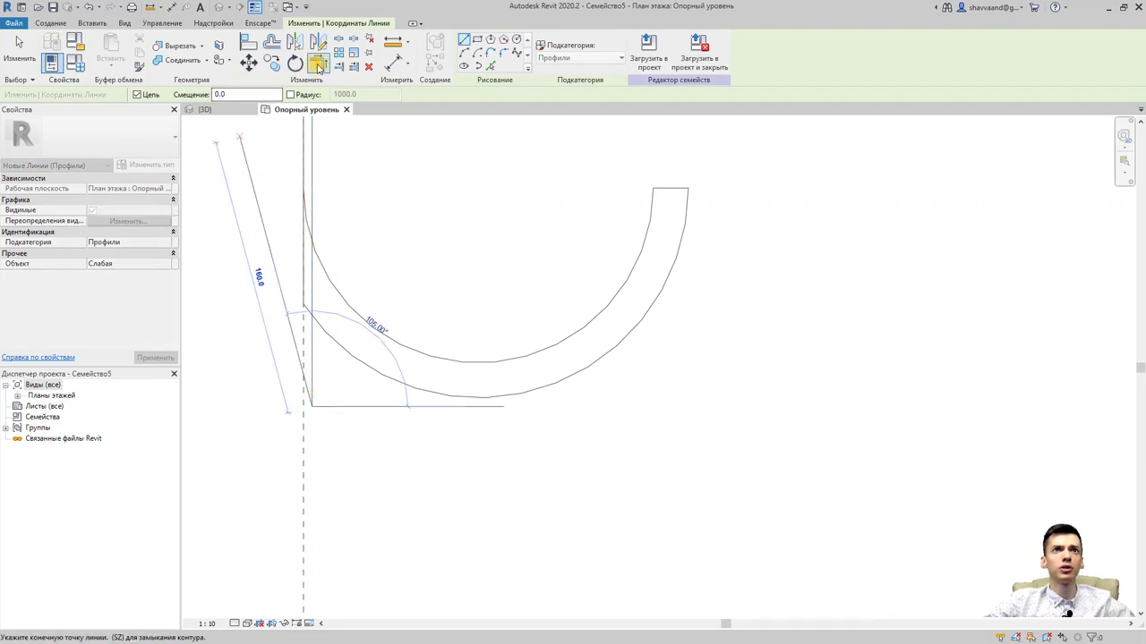
# Step: Trim/Extend to Corner the new vertical line with the inner arc, and the outer arc with the left edge
pyautogui.click(318, 64)
pyautogui.click(313, 258)
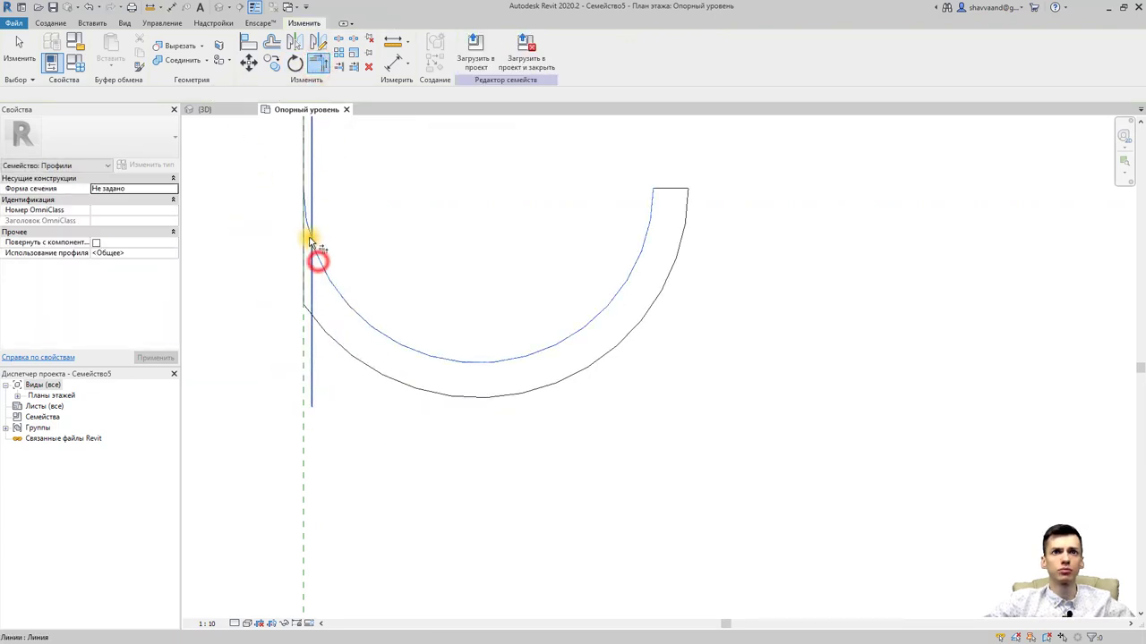
pyautogui.click(311, 237)
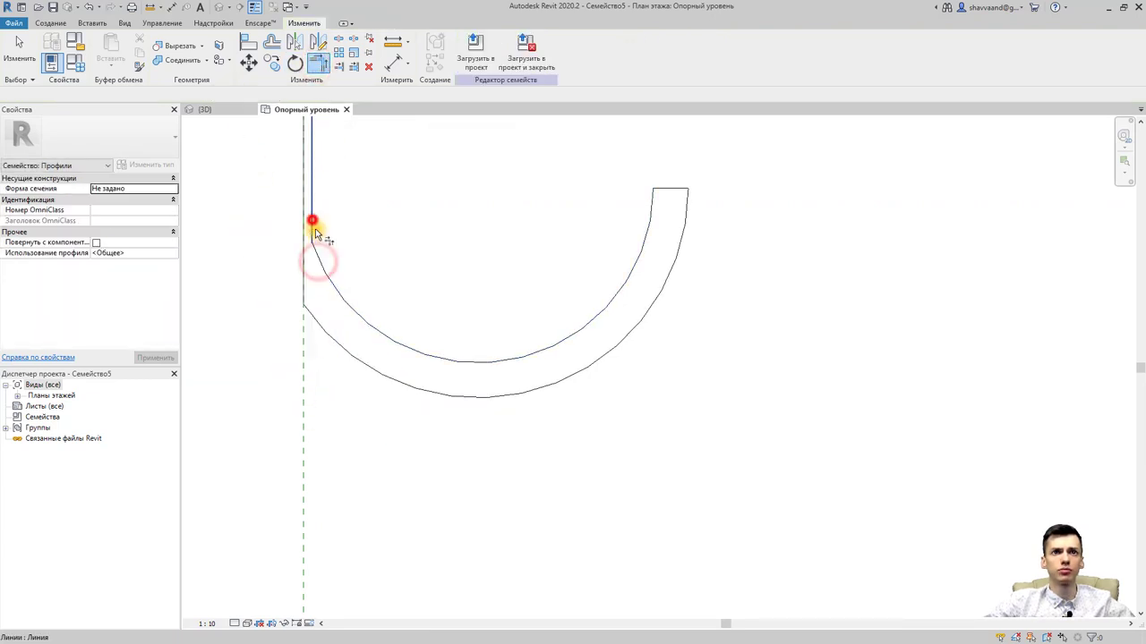
pyautogui.click(311, 313)
pyautogui.scroll(2, 312, 313)
pyautogui.click(318, 298)
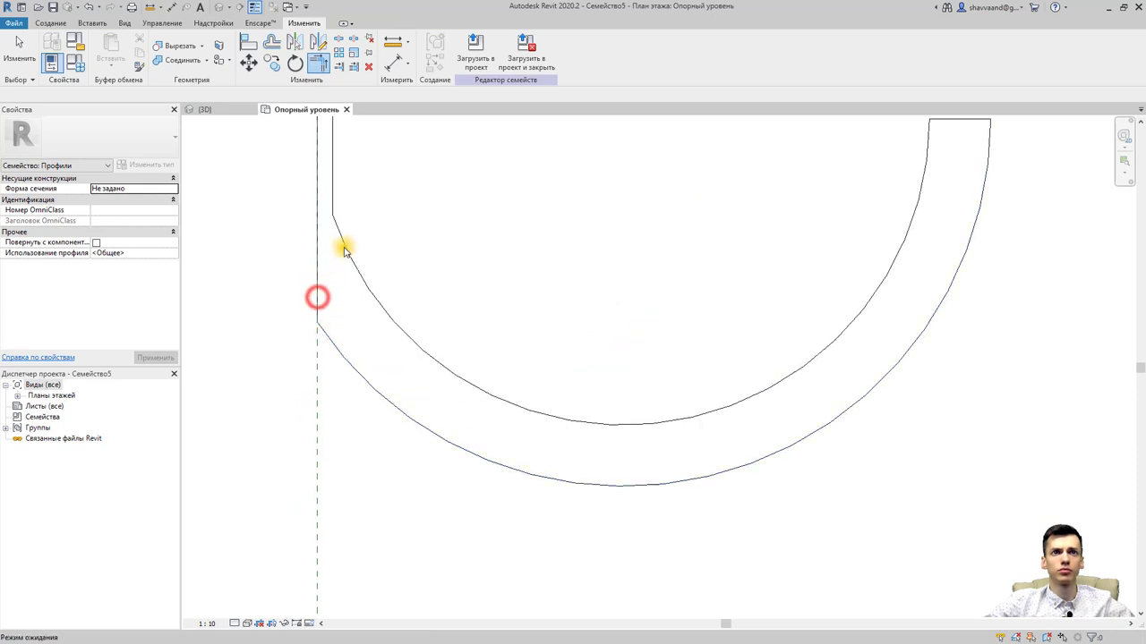
pyautogui.scroll(-3, 349, 246)
pyautogui.press('Escape')
# Step: Save the profile family as водосток.rfa, replacing the existing file
pyautogui.moveTo(409, 307); pyautogui.dragTo(409, 483, button='middle')
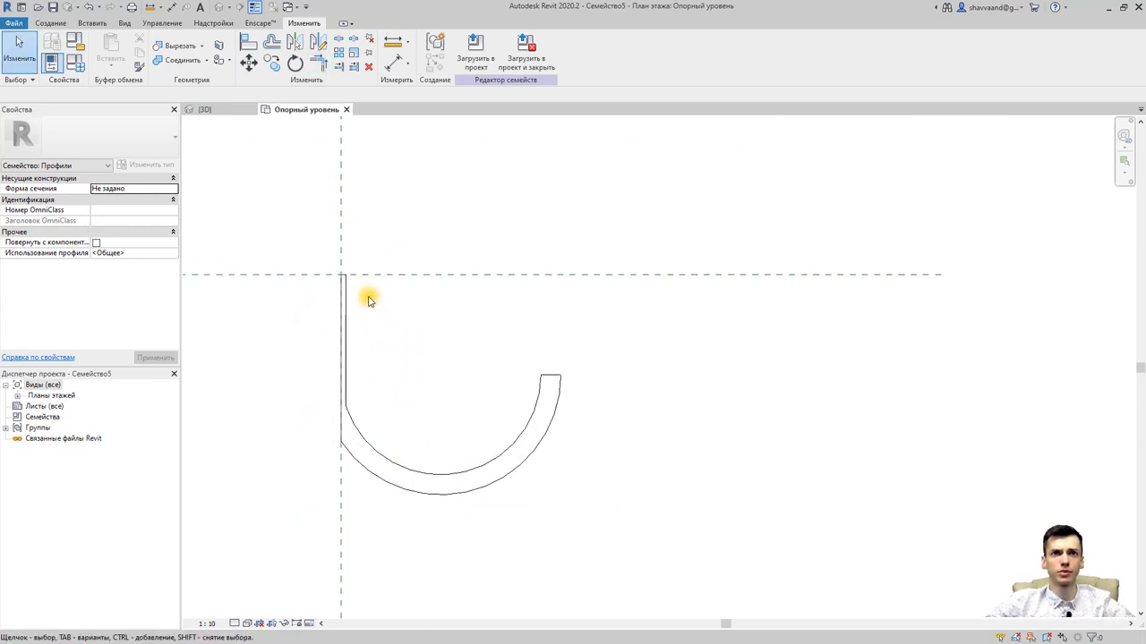
pyautogui.scroll(1, 370, 299)
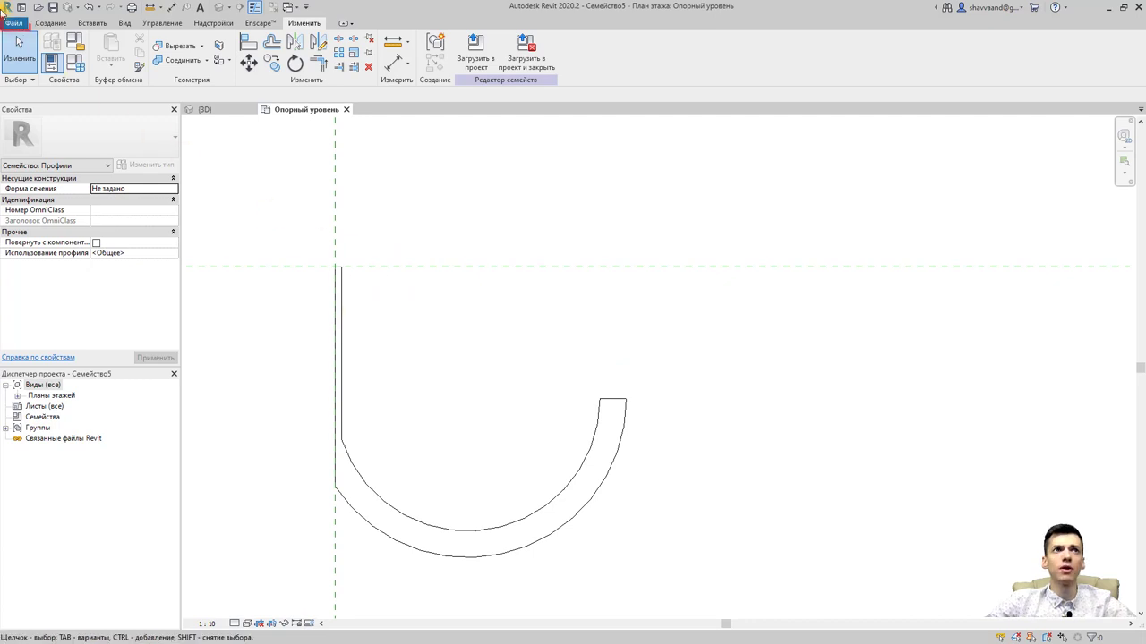
pyautogui.click(15, 24)
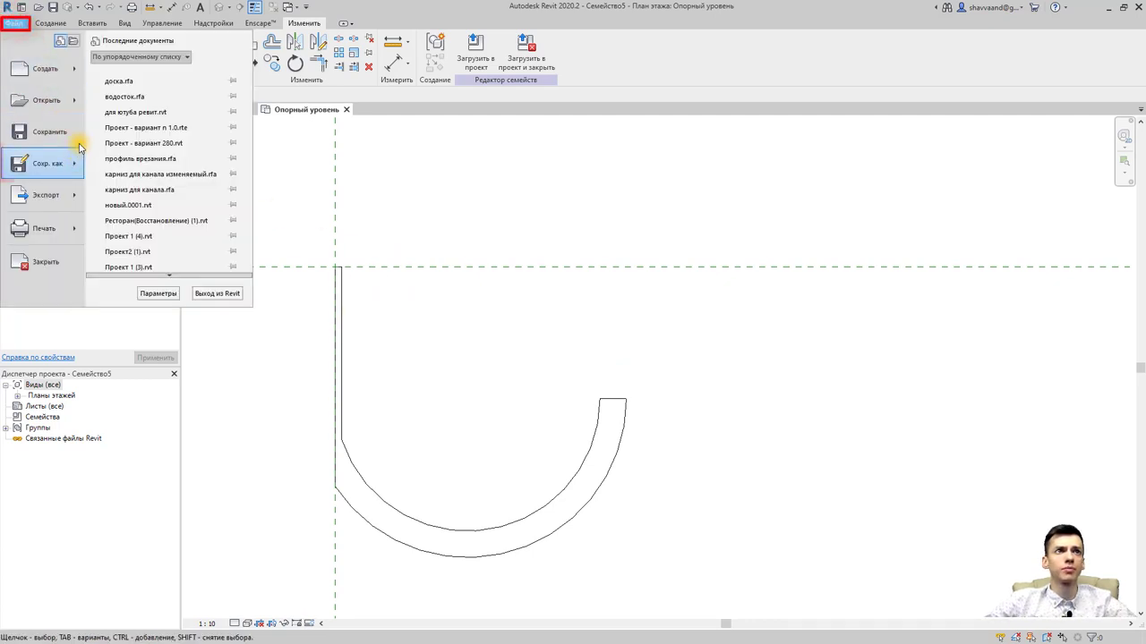
pyautogui.click(53, 163)
pyautogui.click(157, 162)
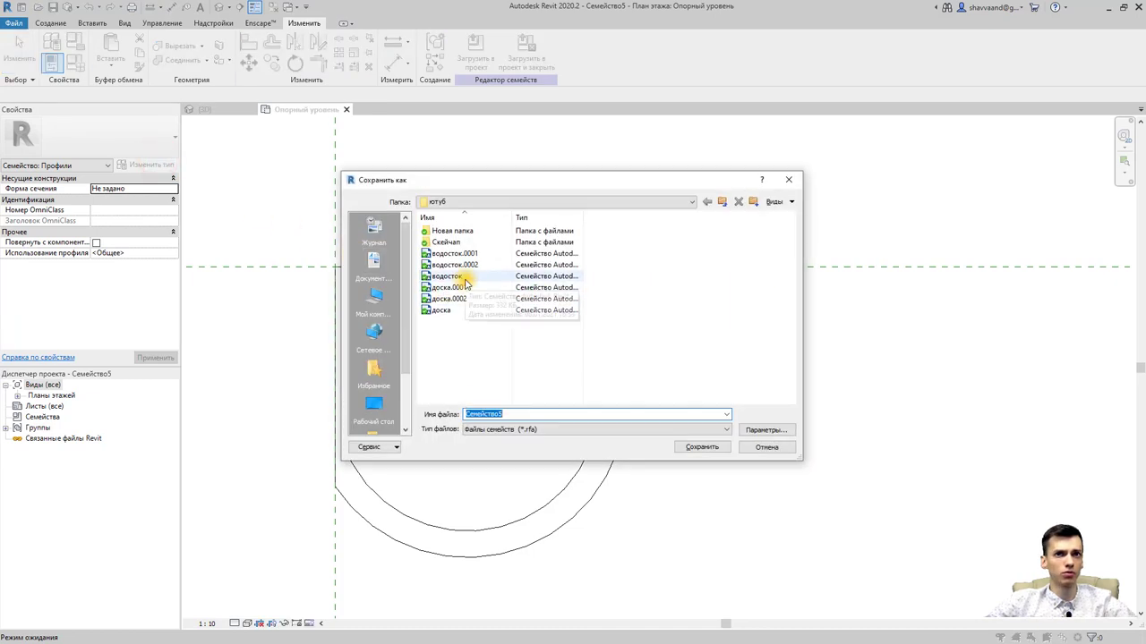
pyautogui.click(464, 278)
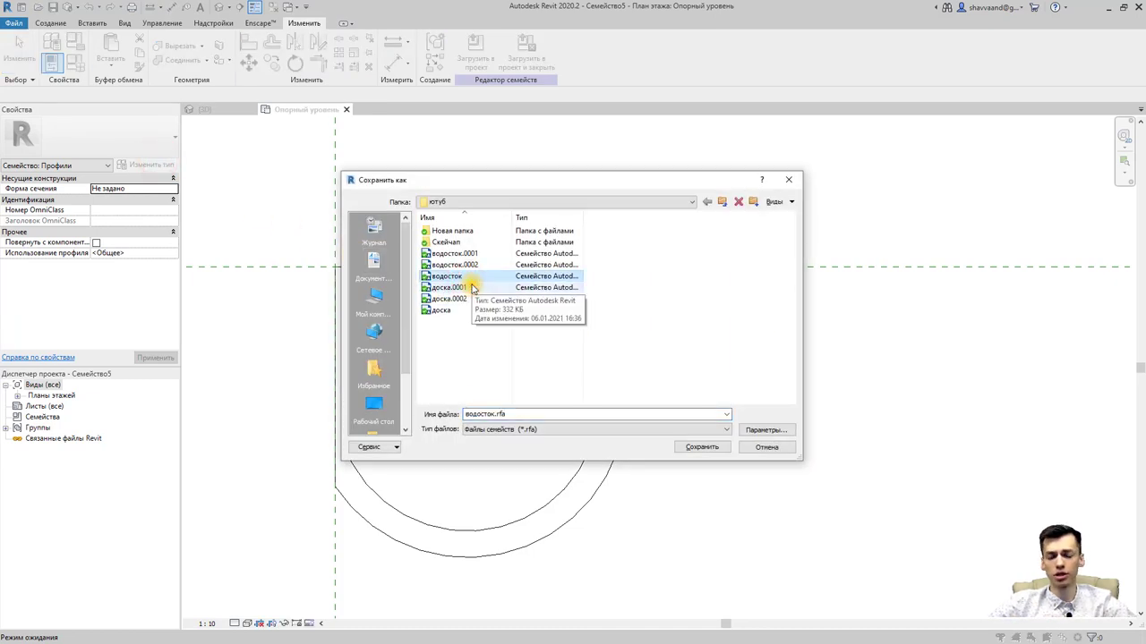
pyautogui.click(703, 449)
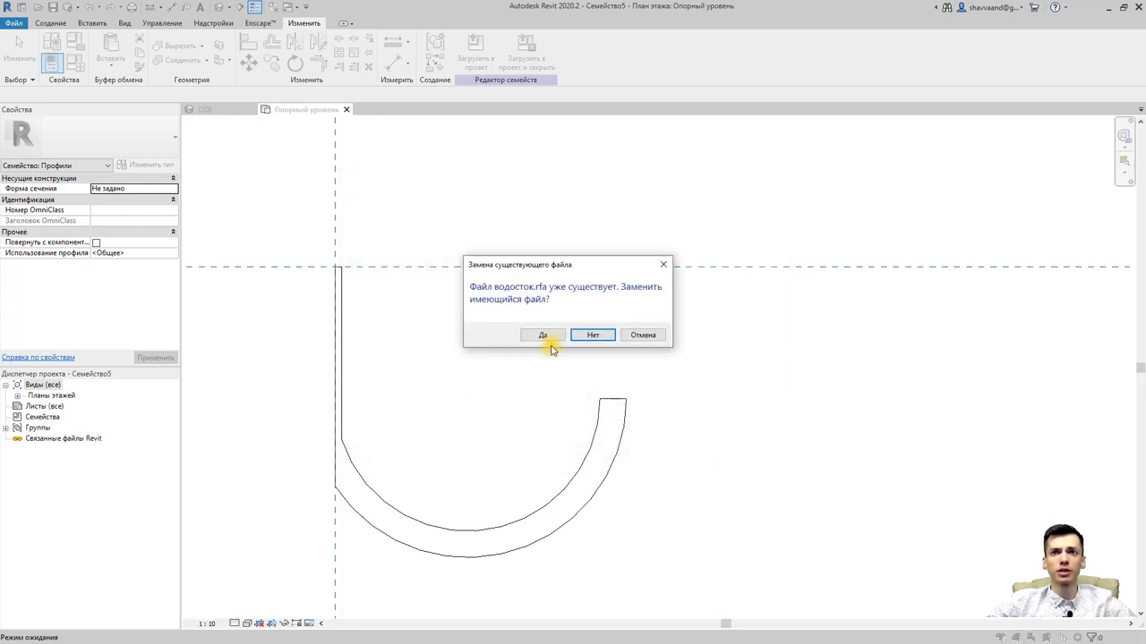
pyautogui.click(550, 336)
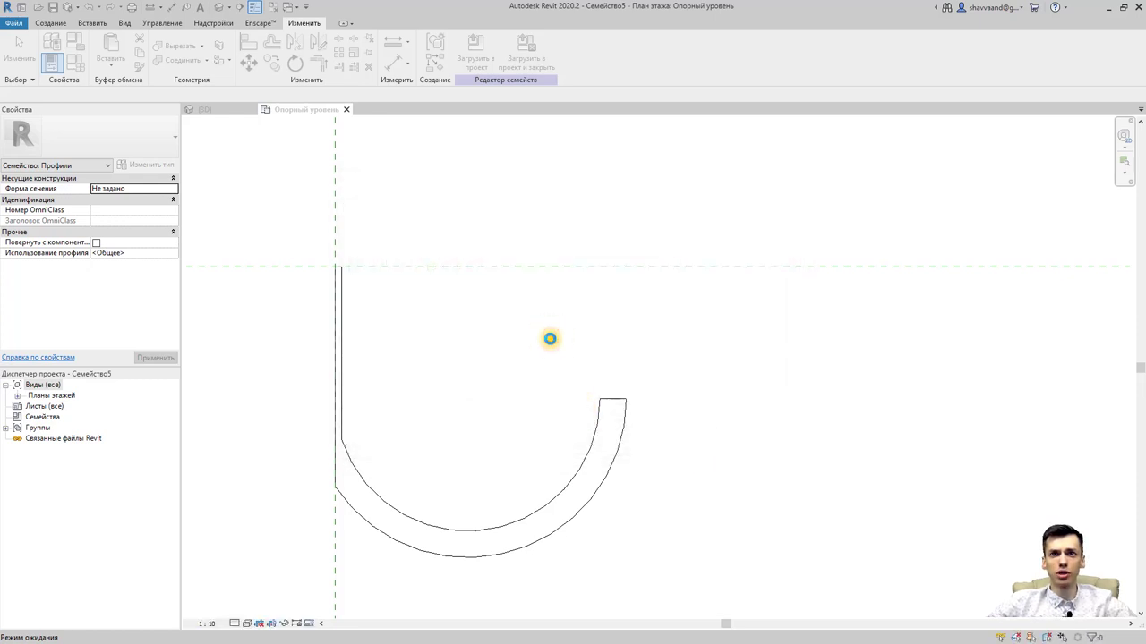
# Step: Close the profile family and return to the house project's 3D view
pyautogui.click(352, 110)
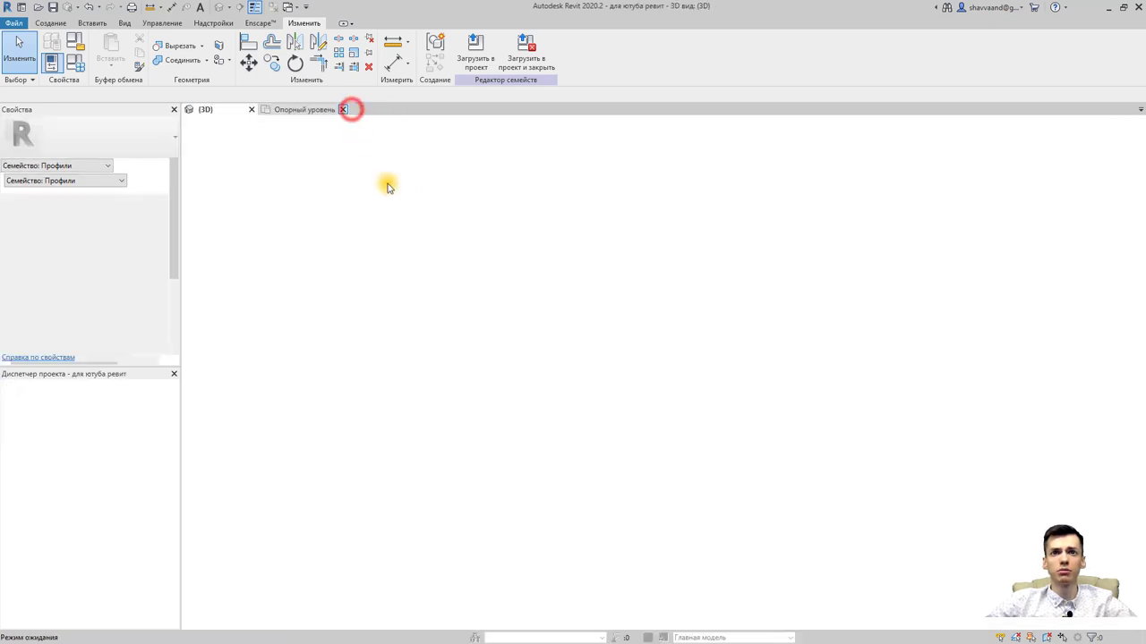
pyautogui.scroll(-3, 440, 198)
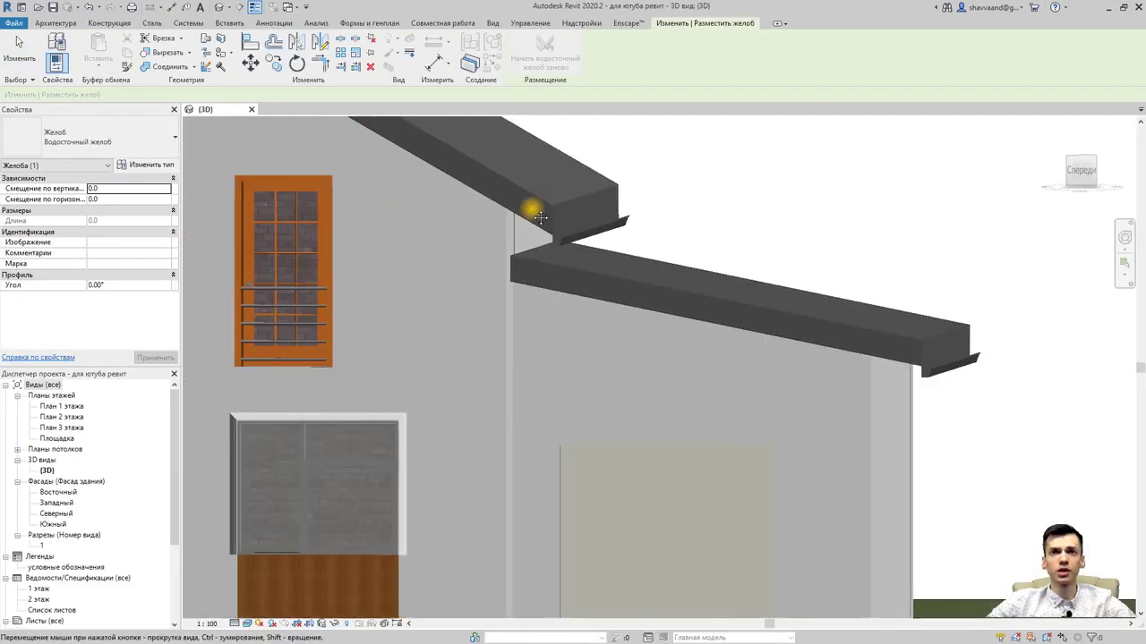
pyautogui.scroll(2, 529, 204)
# Step: Load the водосток family into the project and place the gutter on the roof edge
pyautogui.click(229, 23)
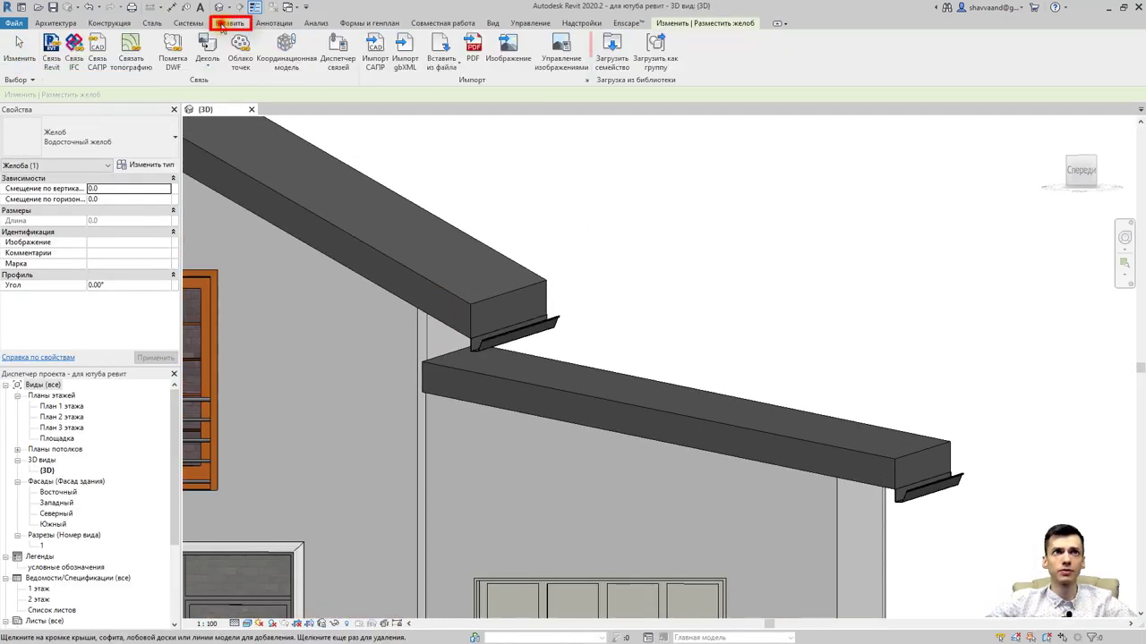
pyautogui.click(615, 52)
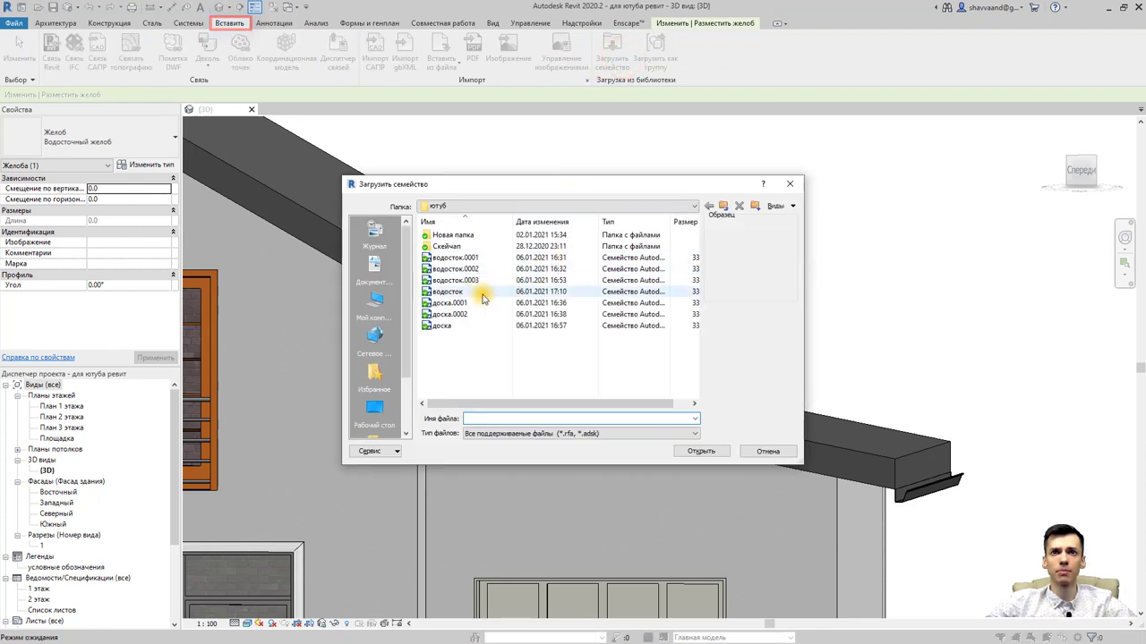
pyautogui.doubleClick(450, 293)
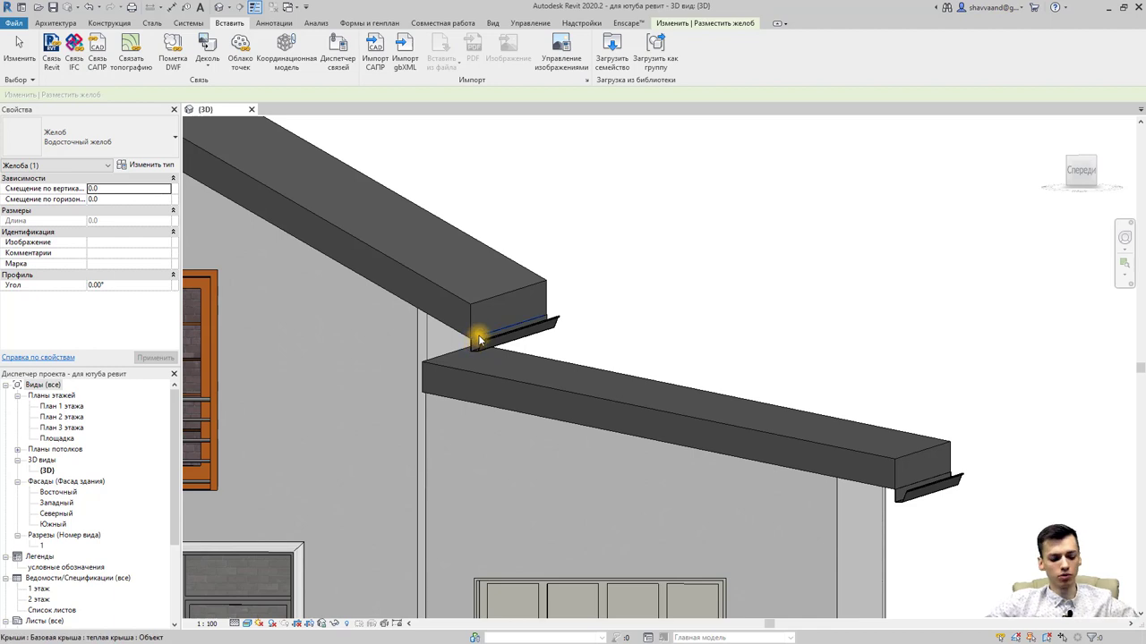
pyautogui.click(480, 347)
pyautogui.press('Escape')
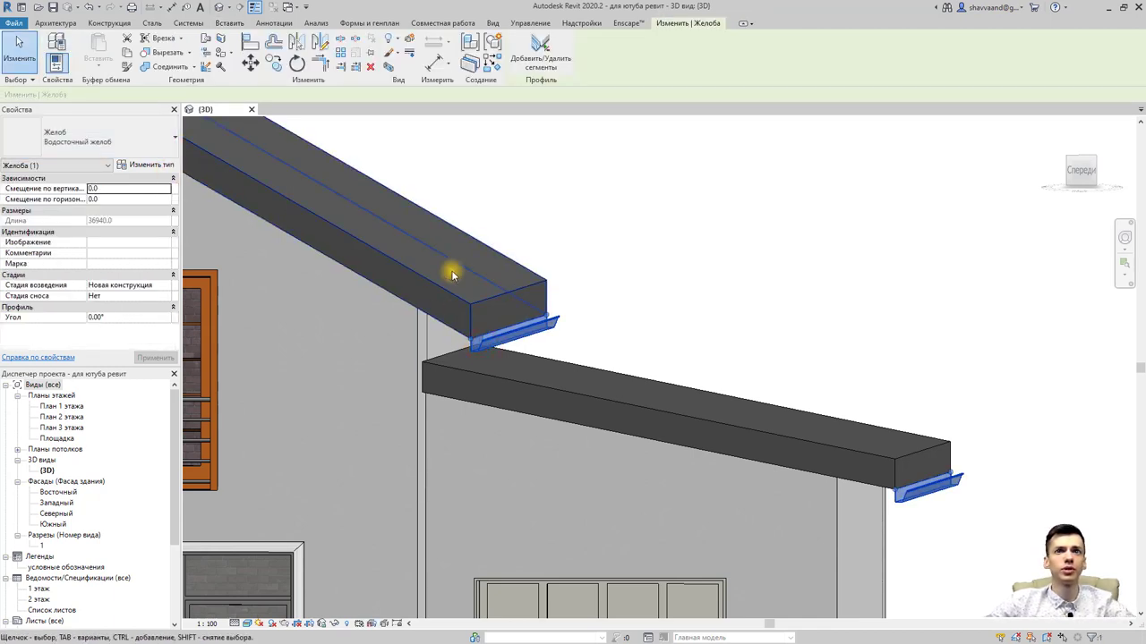
# Step: Set the gutter type's profile to водосток : водосток
pyautogui.scroll(-3, 665, 402)
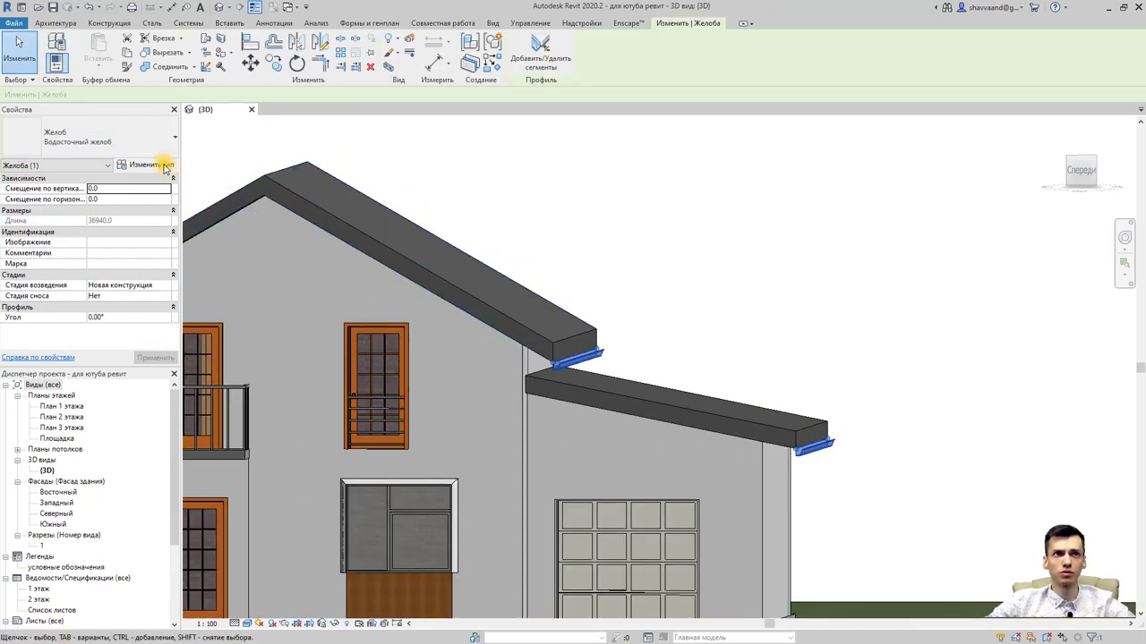
pyautogui.click(165, 170)
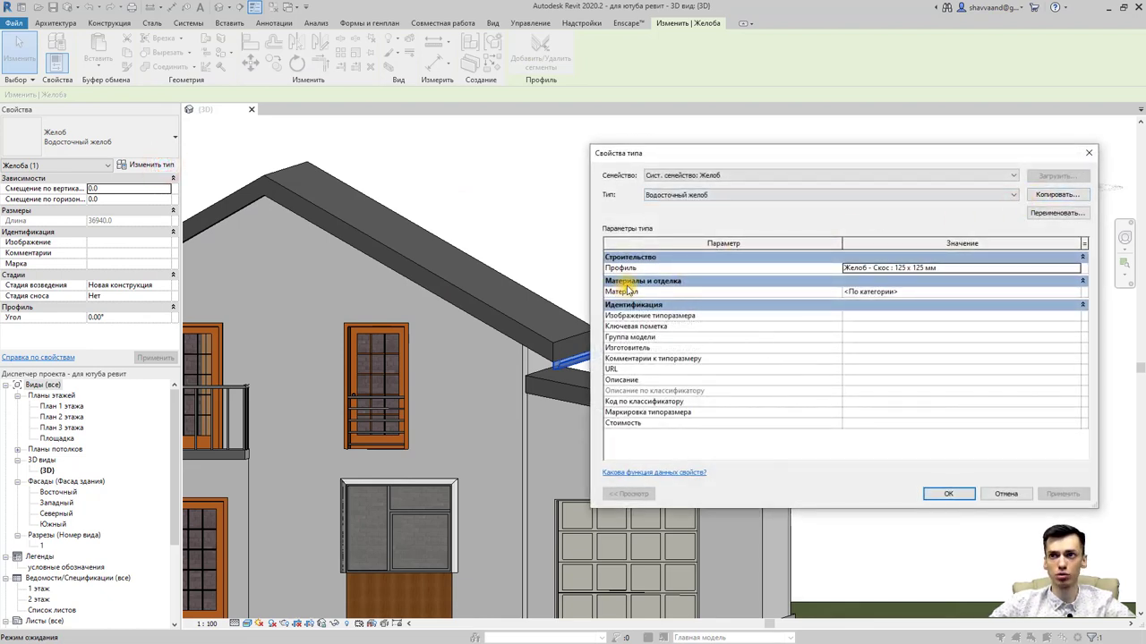
pyautogui.click(1074, 269)
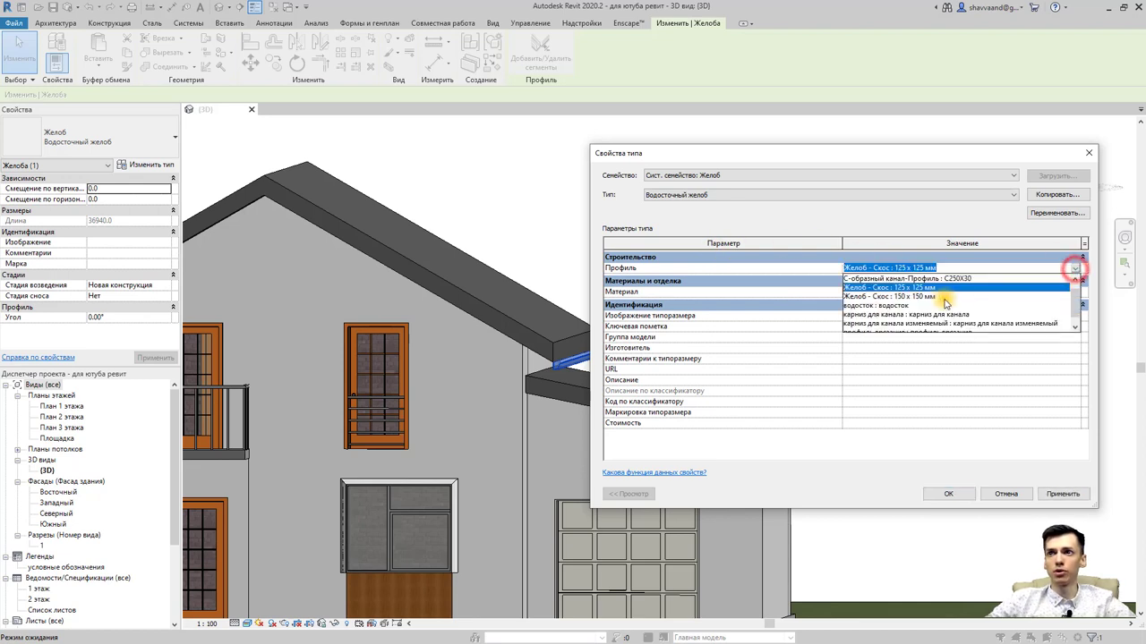
pyautogui.click(909, 304)
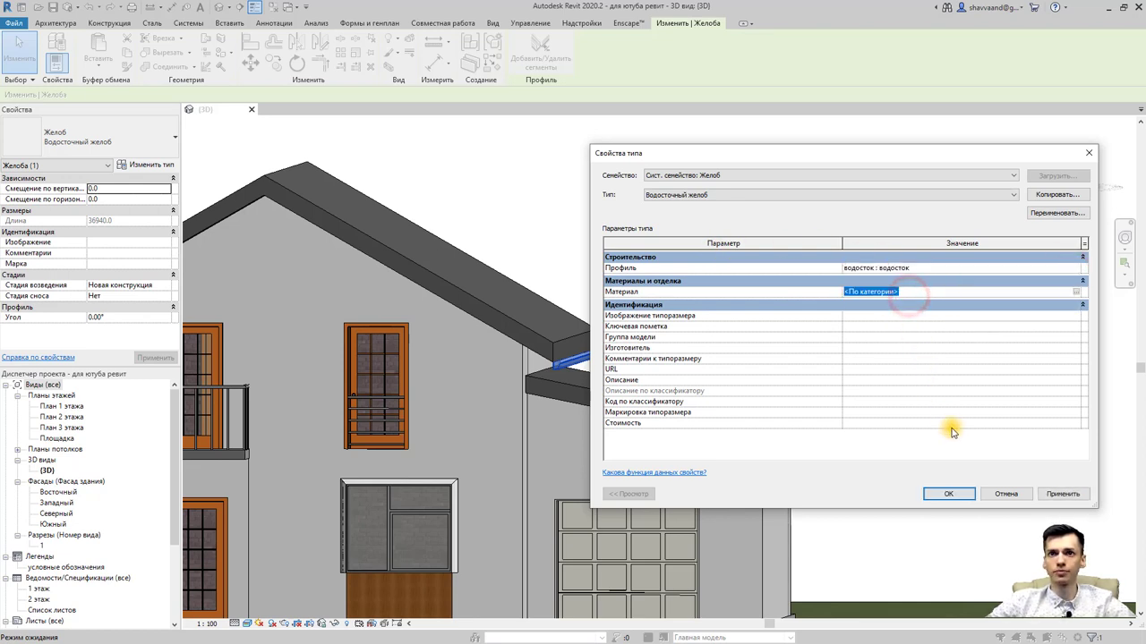
# Step: Assign the Алюминий material to the gutter type
pyautogui.click(1075, 292)
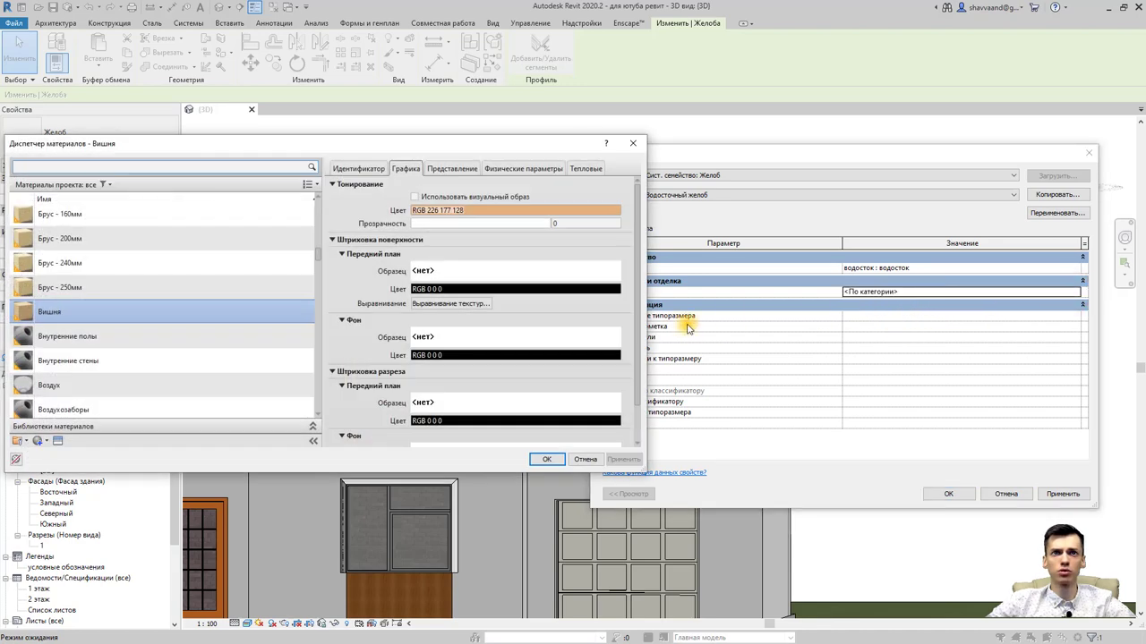
pyautogui.scroll(5, 154, 317)
pyautogui.scroll(3, 143, 310)
pyautogui.scroll(-3, 125, 314)
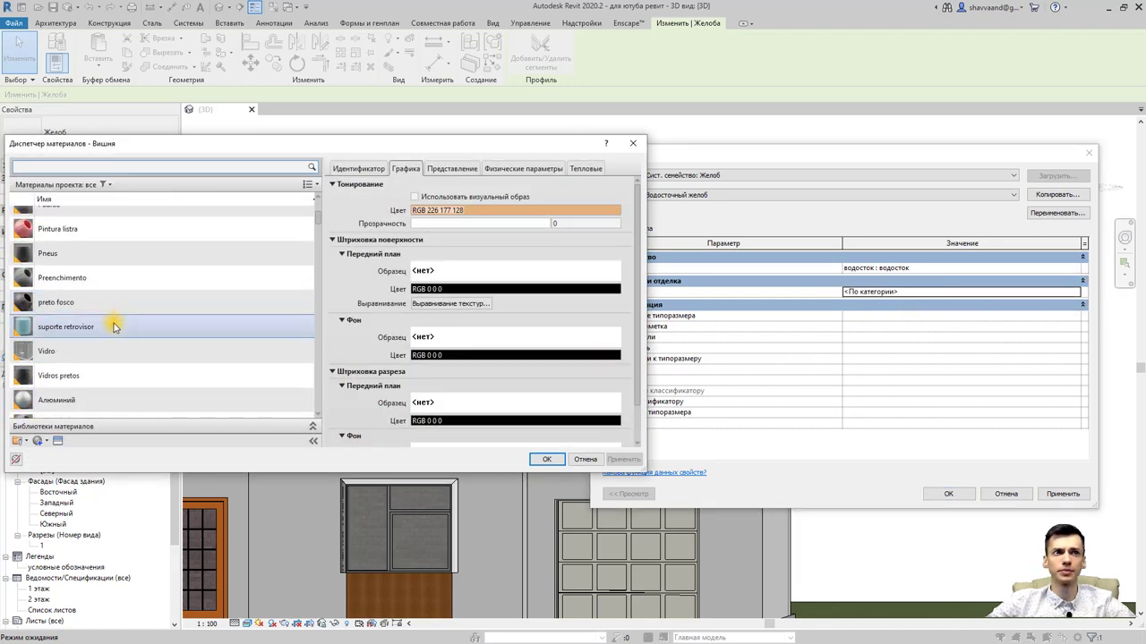
pyautogui.scroll(-1, 107, 313)
pyautogui.click(94, 264)
pyautogui.doubleClick(94, 264)
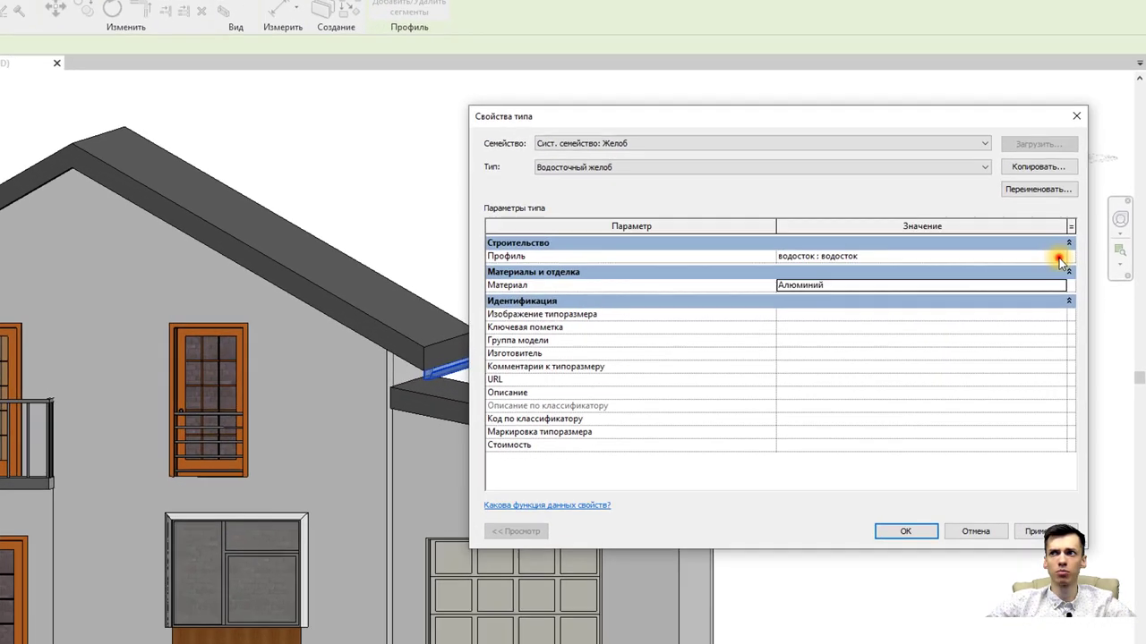
# Step: Recheck the водосток profile and Алюминий material, confirm the type changes, and deselect the gutter
pyautogui.click(1074, 267)
pyautogui.click(1074, 267)
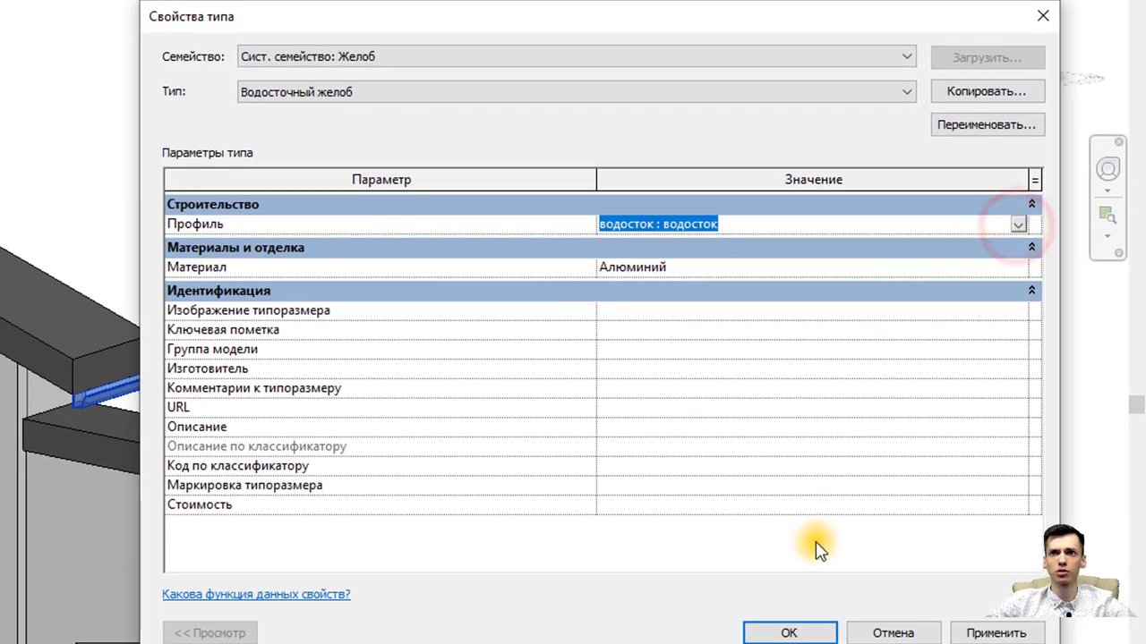
pyautogui.click(1022, 267)
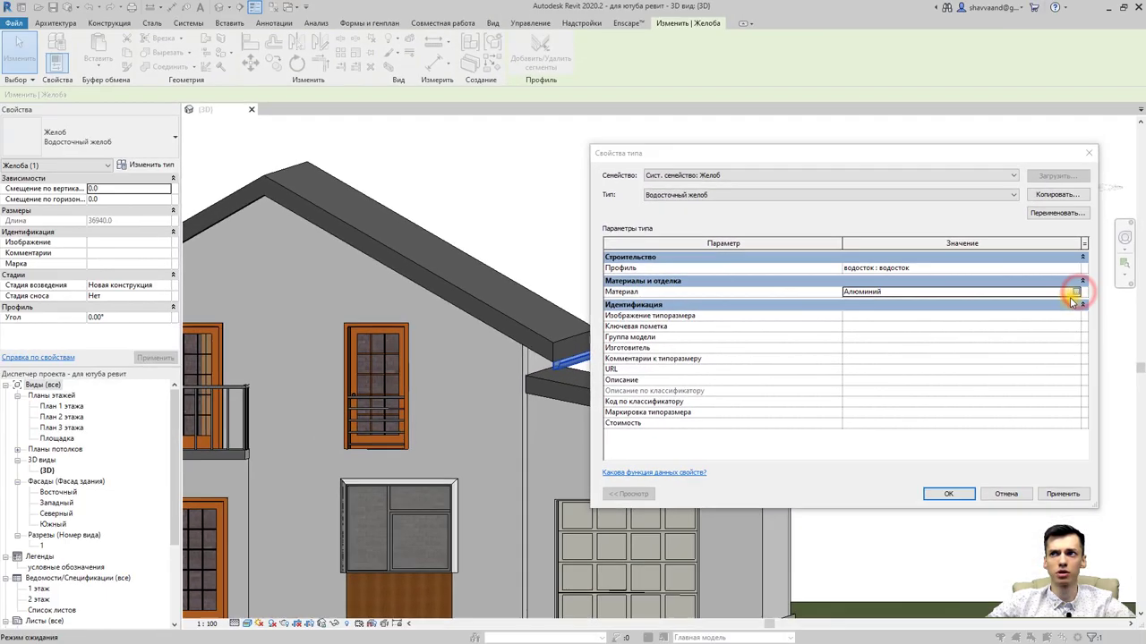
pyautogui.click(1053, 281)
pyautogui.click(629, 148)
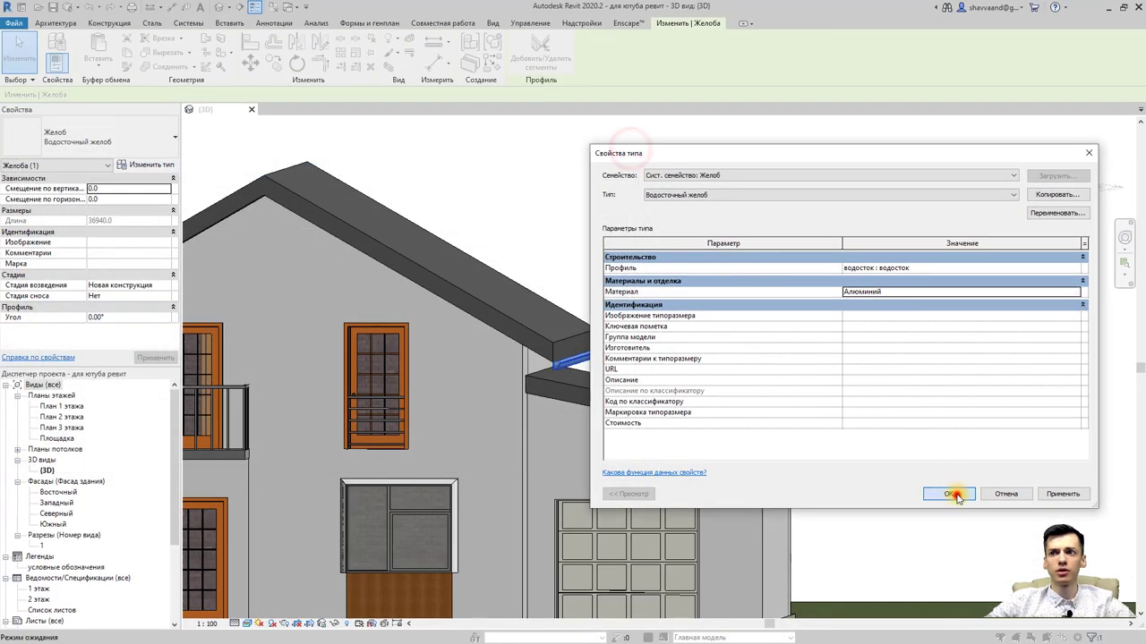
pyautogui.click(953, 494)
pyautogui.click(757, 311)
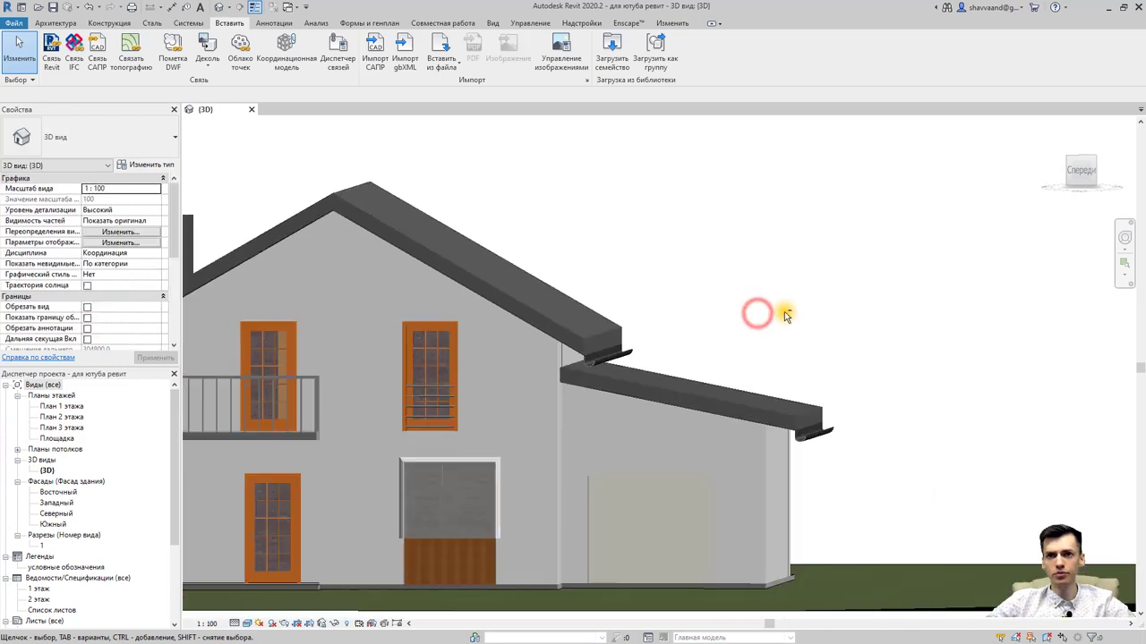
# Step: Select the gutter and set its vertical offset to 150
pyautogui.moveTo(785, 315)
pyautogui.keyDown('shift'); pyautogui.mouseDown(button='middle')
pyautogui.moveTo(864, 358)
pyautogui.moveTo(571, 383)
pyautogui.mouseUp(button='middle'); pyautogui.keyUp('shift')
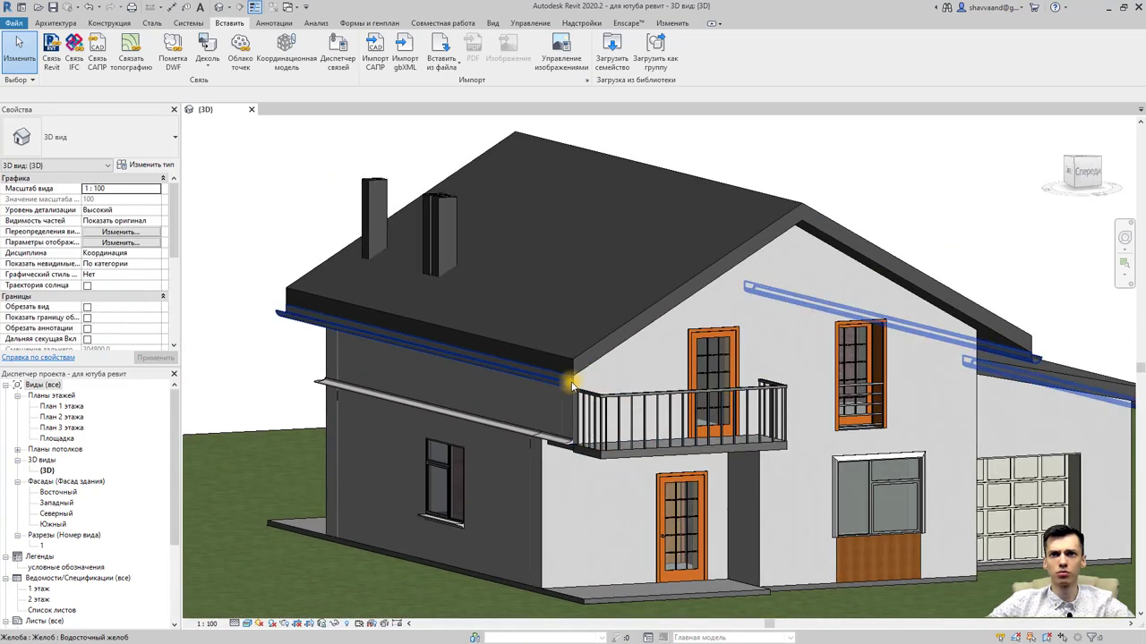
pyautogui.scroll(3, 571, 383)
pyautogui.scroll(2, 573, 385)
pyautogui.click(577, 387)
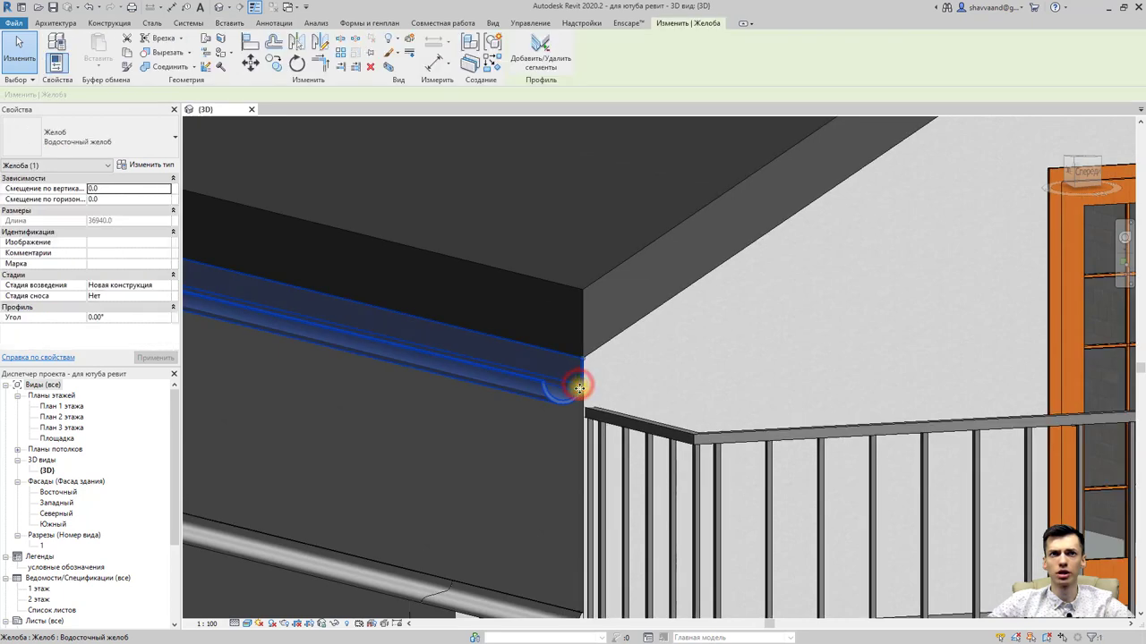
pyautogui.scroll(-1, 516, 267)
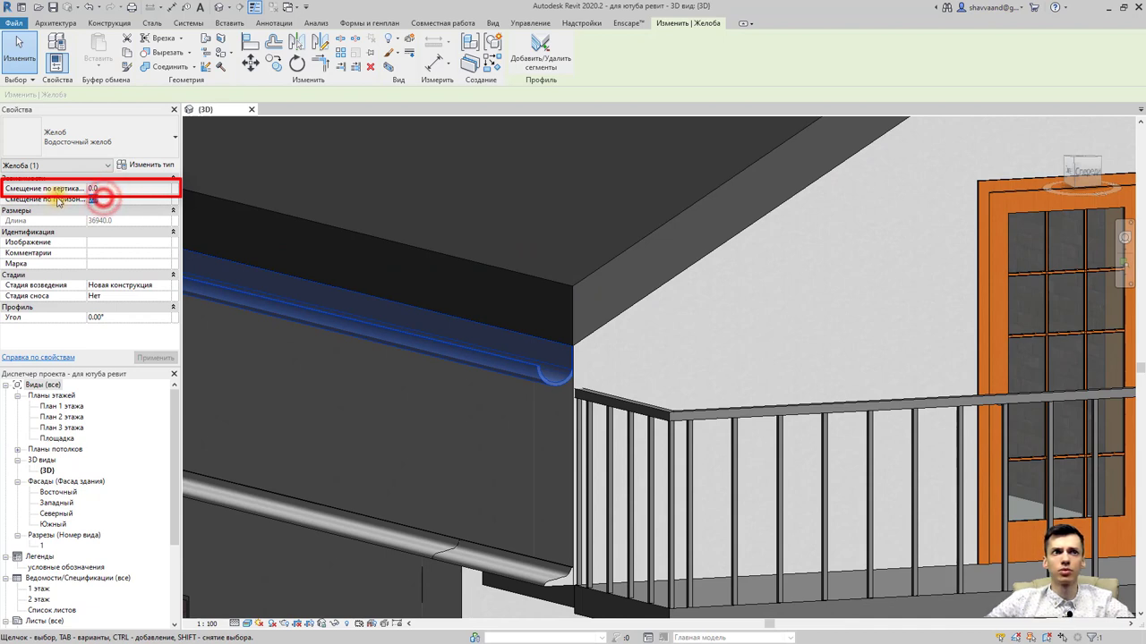
pyautogui.write('-')
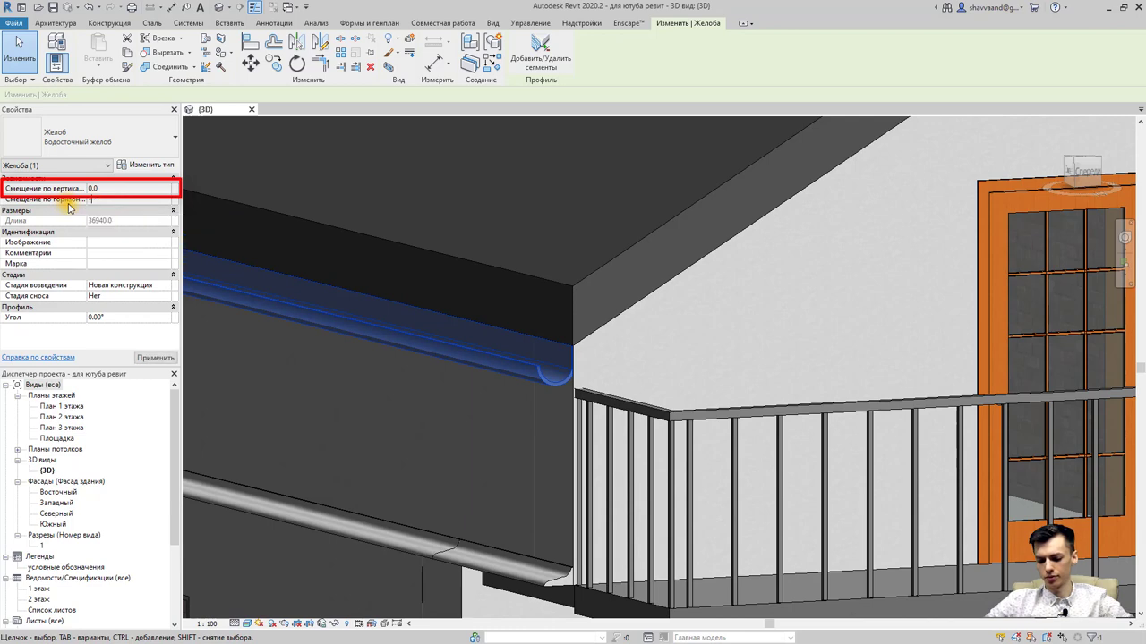
pyautogui.write('50.0')
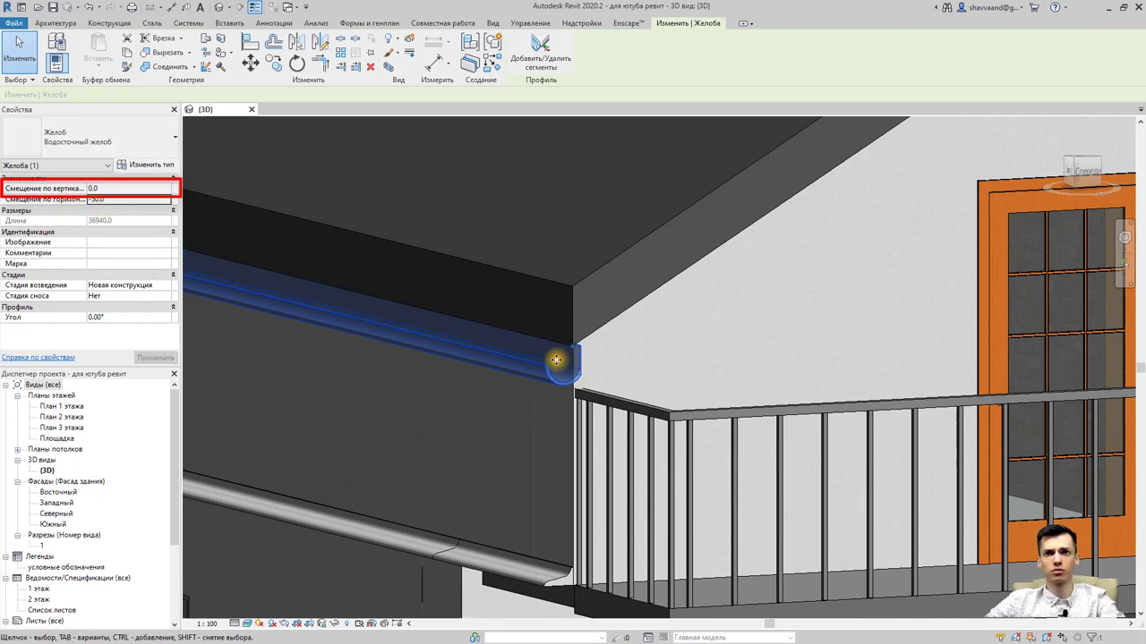
pyautogui.scroll(-1, 544, 356)
pyautogui.scroll(2, 544, 356)
pyautogui.scroll(2, 545, 379)
pyautogui.scroll(2, 660, 424)
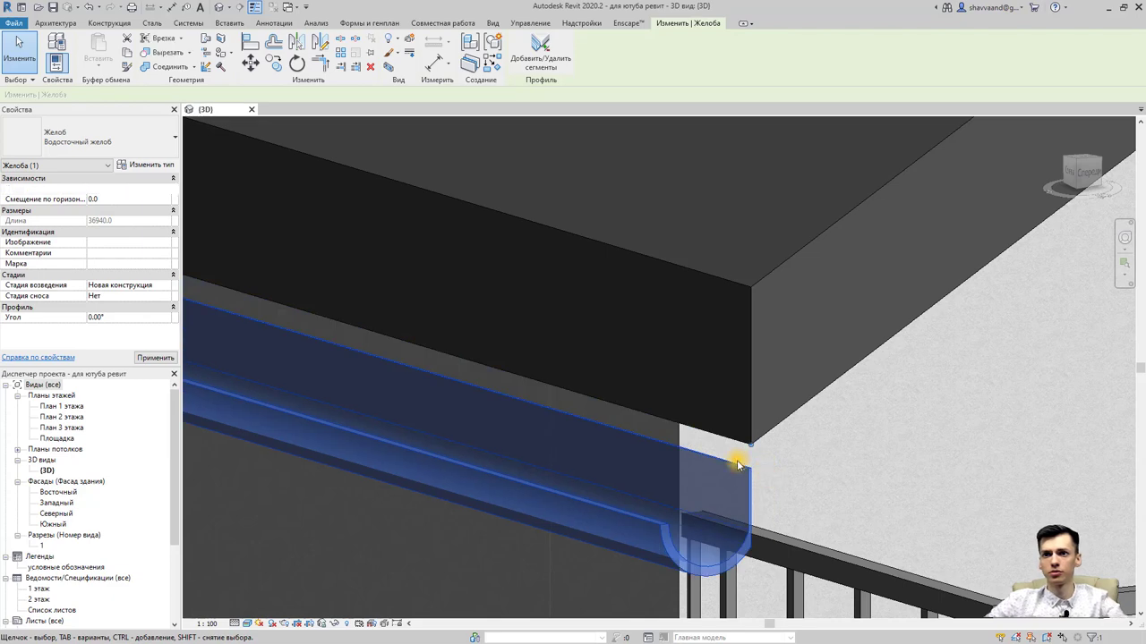
# Step: Orbit around the roof to check both gutters hang below the eaves, then deselect
pyautogui.moveTo(734, 449)
pyautogui.keyDown('shift'); pyautogui.mouseDown(button='middle')
pyautogui.moveTo(706, 466)
pyautogui.moveTo(550, 409)
pyautogui.moveTo(366, 402)
pyautogui.moveTo(433, 421)
pyautogui.mouseUp(button='middle'); pyautogui.keyUp('shift')
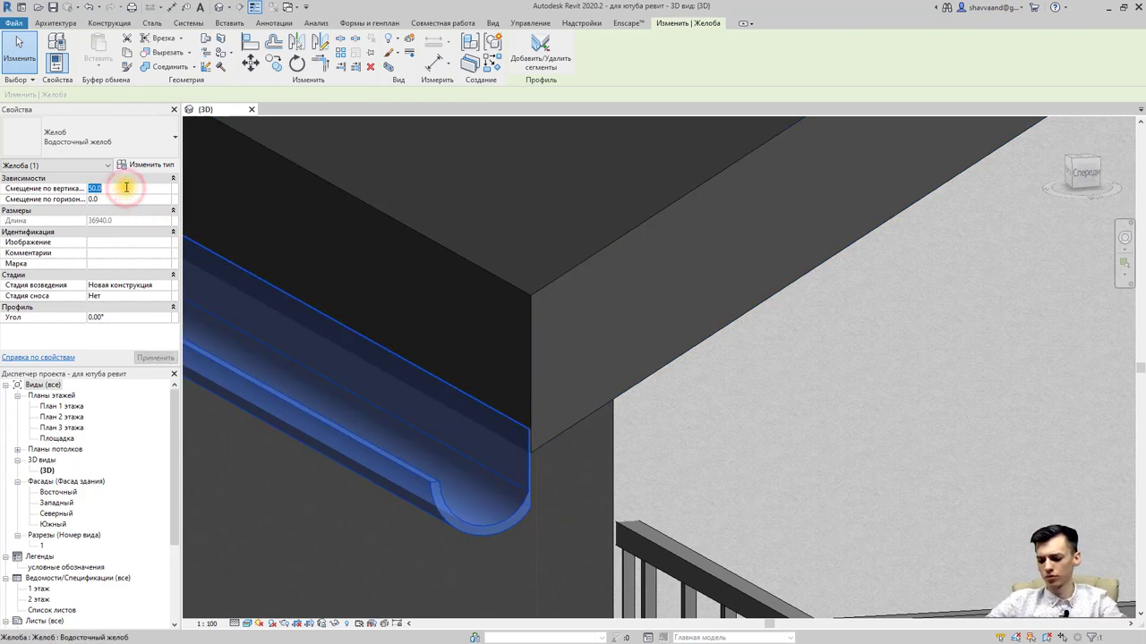
pyautogui.write('150')
pyautogui.scroll(2, 537, 438)
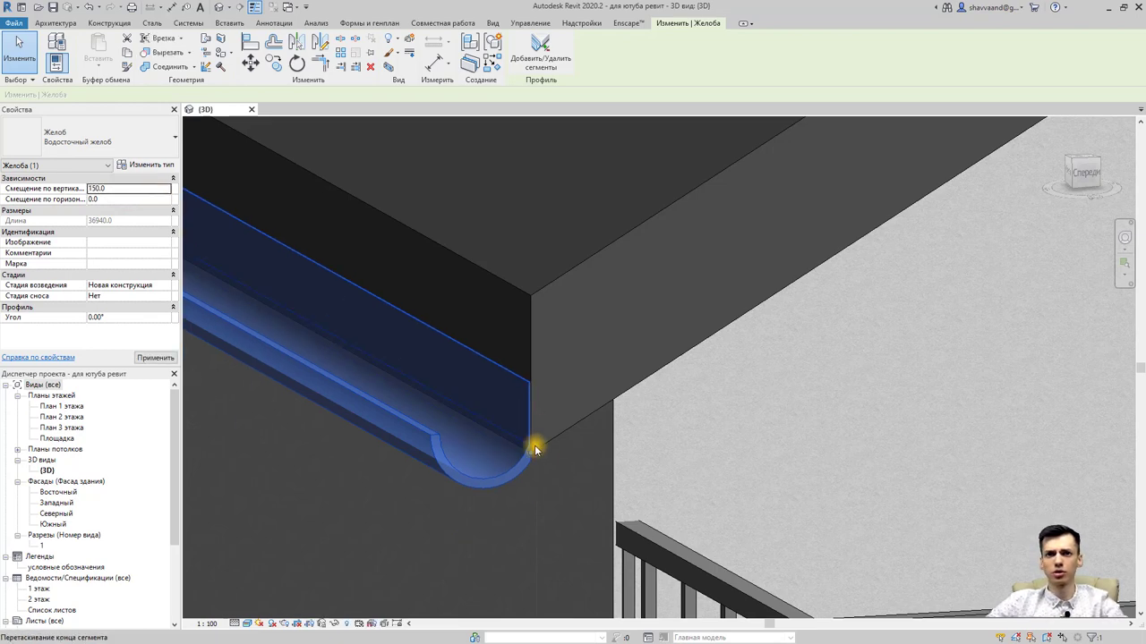
pyautogui.scroll(2, 537, 442)
pyautogui.scroll(2, 535, 448)
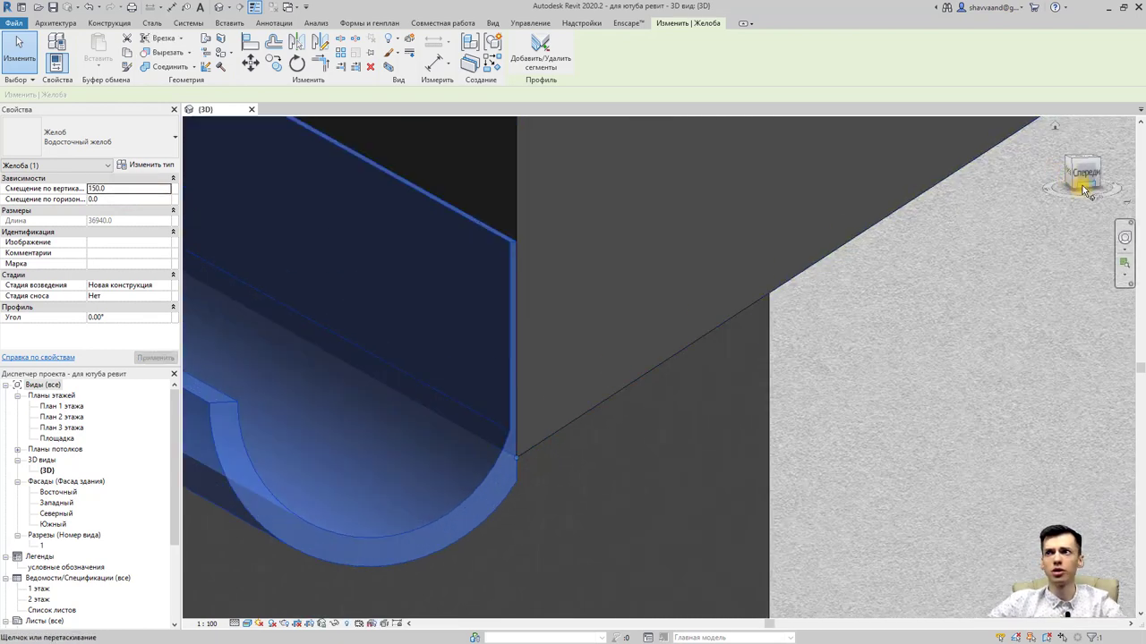
pyautogui.scroll(-2, 856, 248)
pyautogui.scroll(-2, 925, 312)
pyautogui.scroll(-2, 534, 452)
pyautogui.scroll(-5, 760, 400)
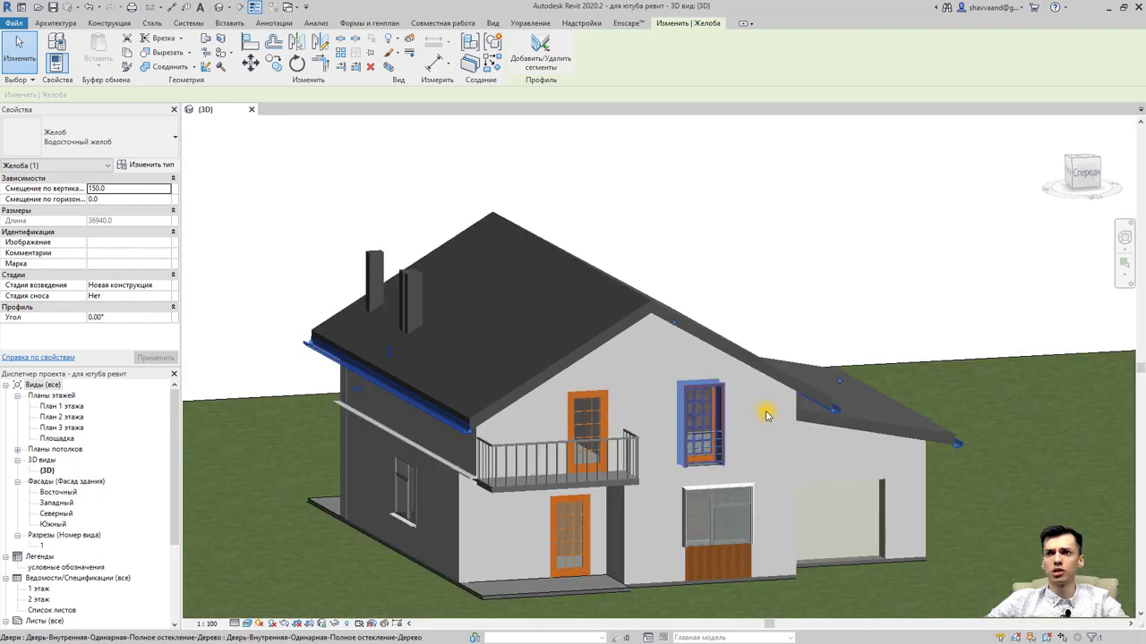
pyautogui.scroll(5, 896, 375)
pyautogui.keyDown('shift'); pyautogui.moveTo(881, 450); pyautogui.dragTo(805, 460, button='middle'); pyautogui.keyUp('shift')
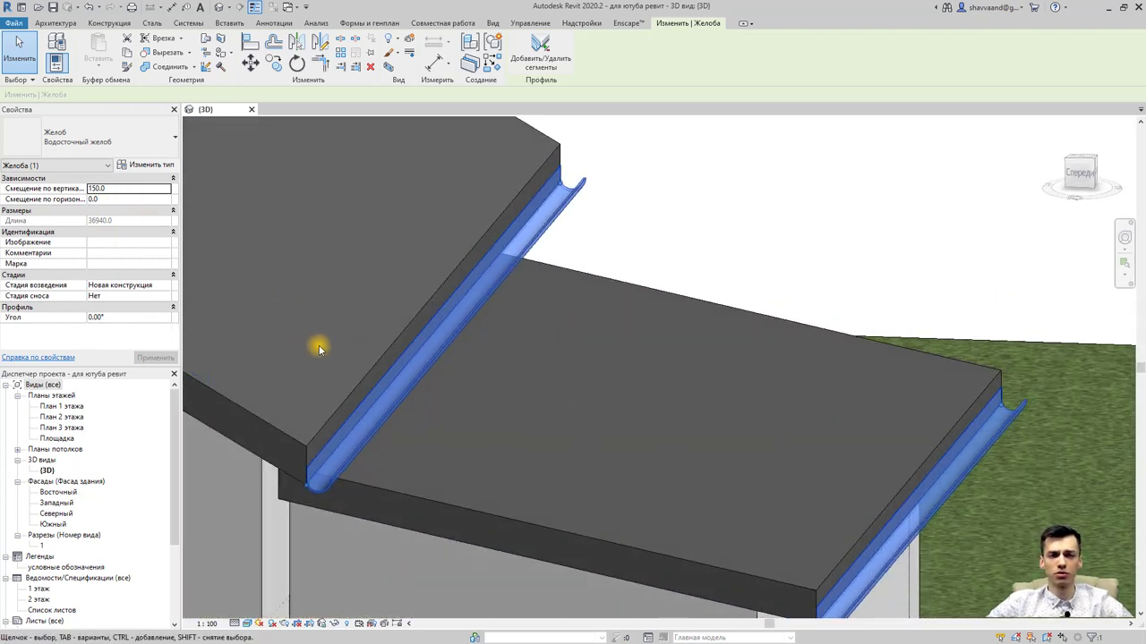
pyautogui.moveTo(318, 345)
pyautogui.keyDown('shift'); pyautogui.mouseDown(button='middle')
pyautogui.moveTo(576, 325)
pyautogui.moveTo(563, 388)
pyautogui.moveTo(579, 346)
pyautogui.moveTo(621, 327)
pyautogui.moveTo(638, 351)
pyautogui.moveTo(573, 358)
pyautogui.moveTo(585, 366)
pyautogui.moveTo(574, 379)
pyautogui.mouseUp(button='middle'); pyautogui.keyUp('shift')
pyautogui.press('Escape')
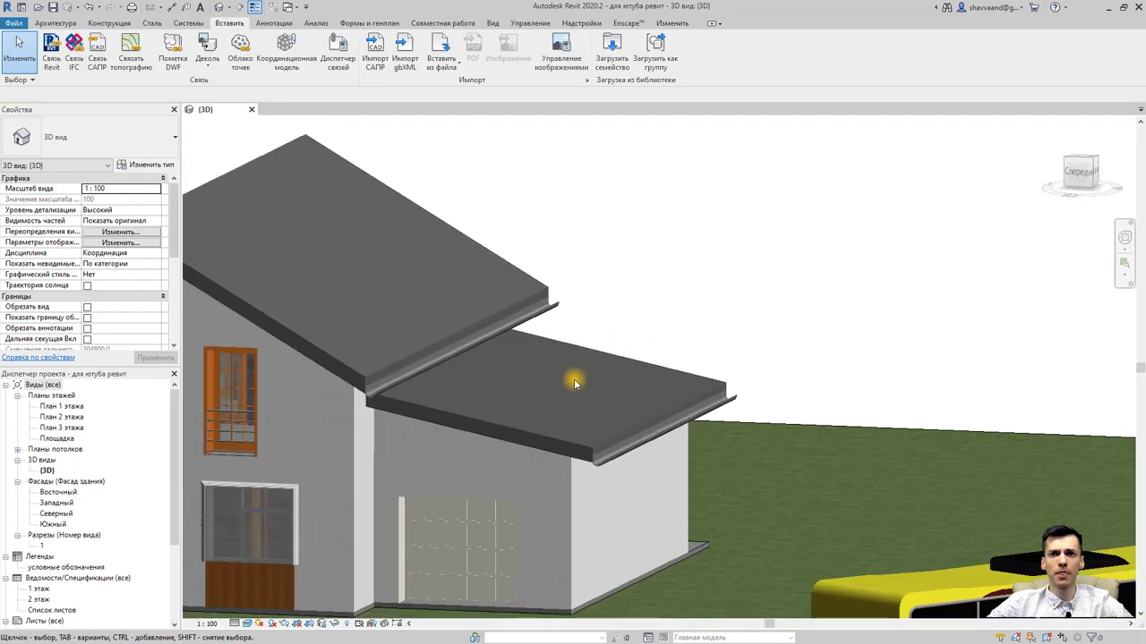
pyautogui.scroll(-3, 574, 379)
pyautogui.keyDown('shift'); pyautogui.moveTo(686, 389); pyautogui.dragTo(793, 379, button='middle'); pyautogui.keyUp('shift')
pyautogui.scroll(5, 680, 358)
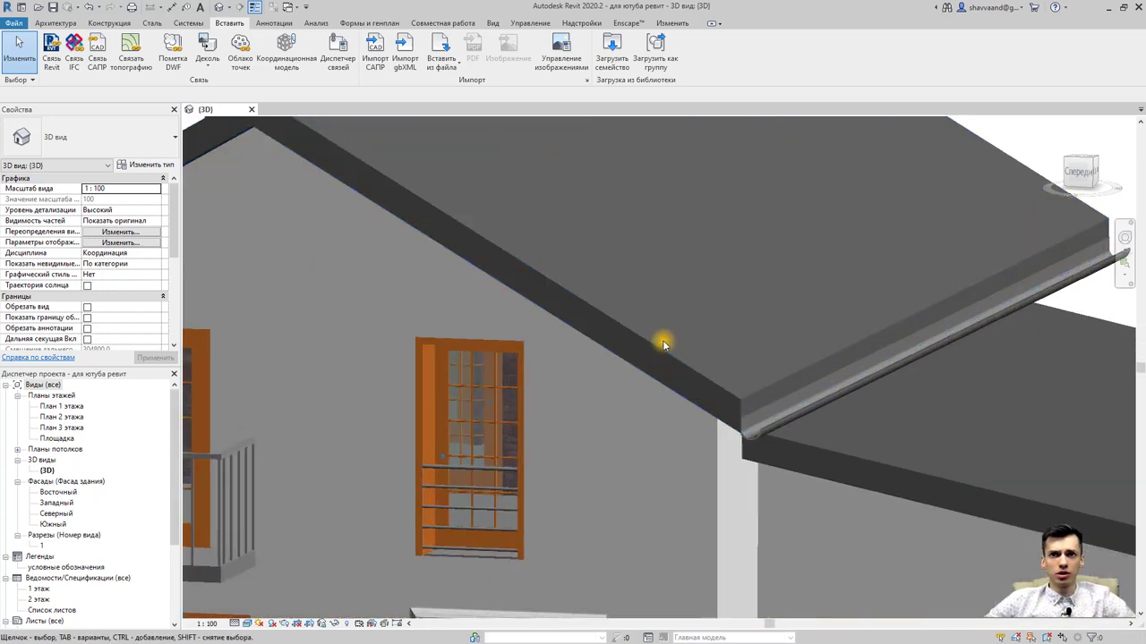
pyautogui.scroll(-2, 663, 343)
pyautogui.moveTo(405, 213)
pyautogui.keyDown('shift'); pyautogui.mouseDown(button='middle')
pyautogui.moveTo(581, 325)
pyautogui.moveTo(614, 325)
pyautogui.mouseUp(button='middle'); pyautogui.keyUp('shift')
pyautogui.scroll(1, 614, 325)
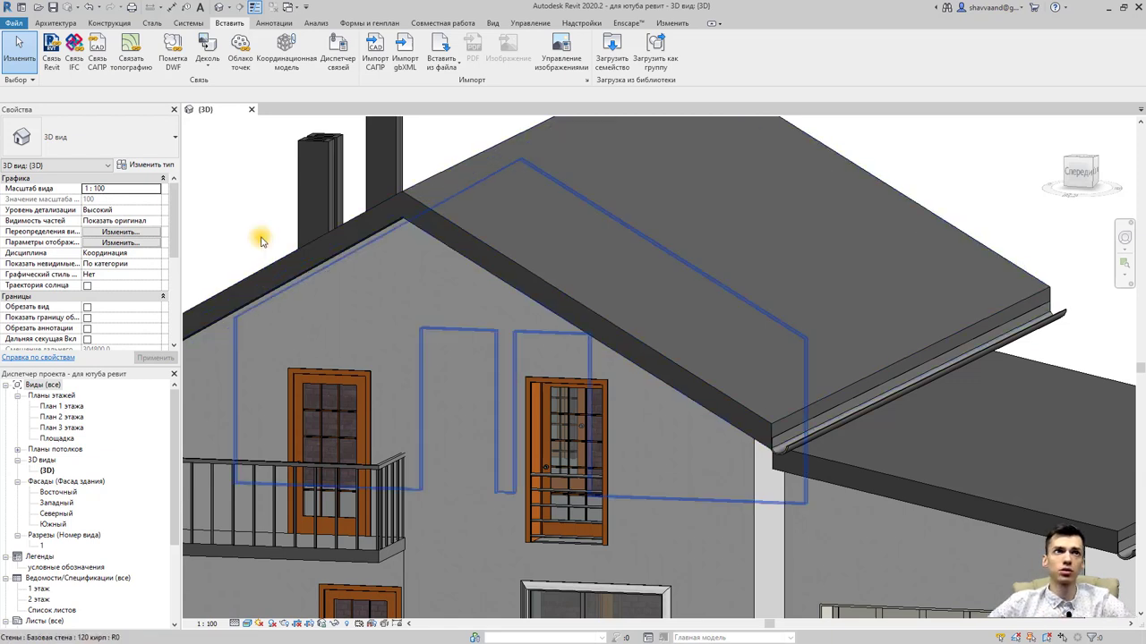
pyautogui.click(55, 22)
pyautogui.click(230, 64)
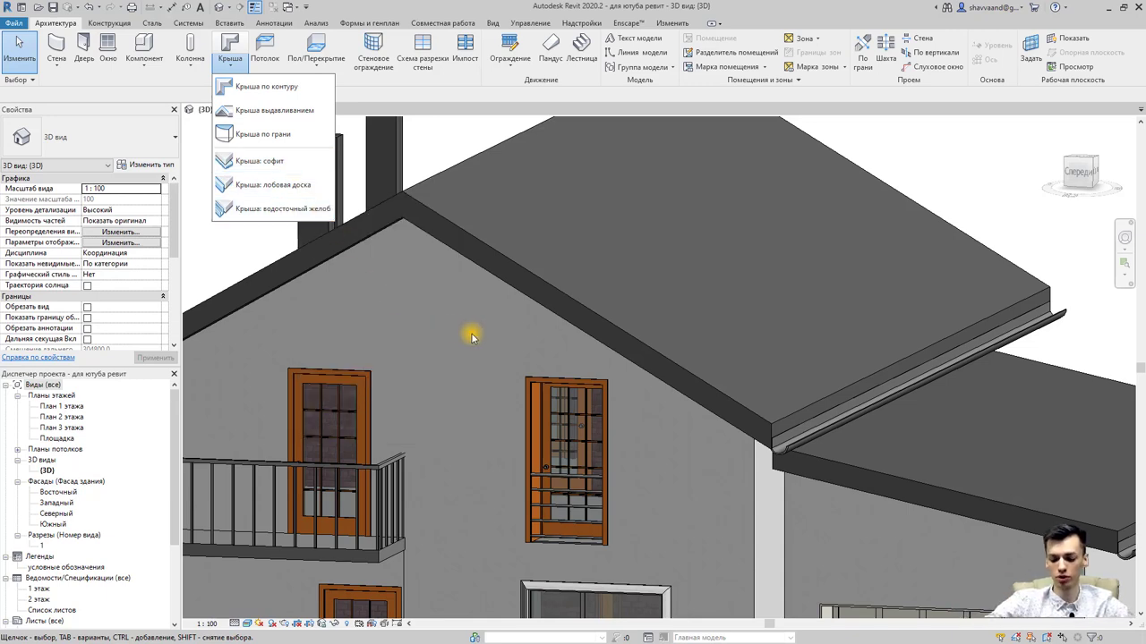
pyautogui.moveTo(746, 374)
pyautogui.keyDown('shift'); pyautogui.mouseDown(button='middle')
pyautogui.moveTo(775, 277)
pyautogui.moveTo(856, 281)
pyautogui.moveTo(864, 361)
pyautogui.moveTo(831, 379)
pyautogui.moveTo(839, 386)
pyautogui.moveTo(965, 380)
pyautogui.moveTo(882, 359)
pyautogui.moveTo(849, 383)
pyautogui.moveTo(757, 409)
pyautogui.mouseUp(button='middle'); pyautogui.keyUp('shift')
pyautogui.scroll(5, 863, 361)
pyautogui.scroll(-5, 716, 403)
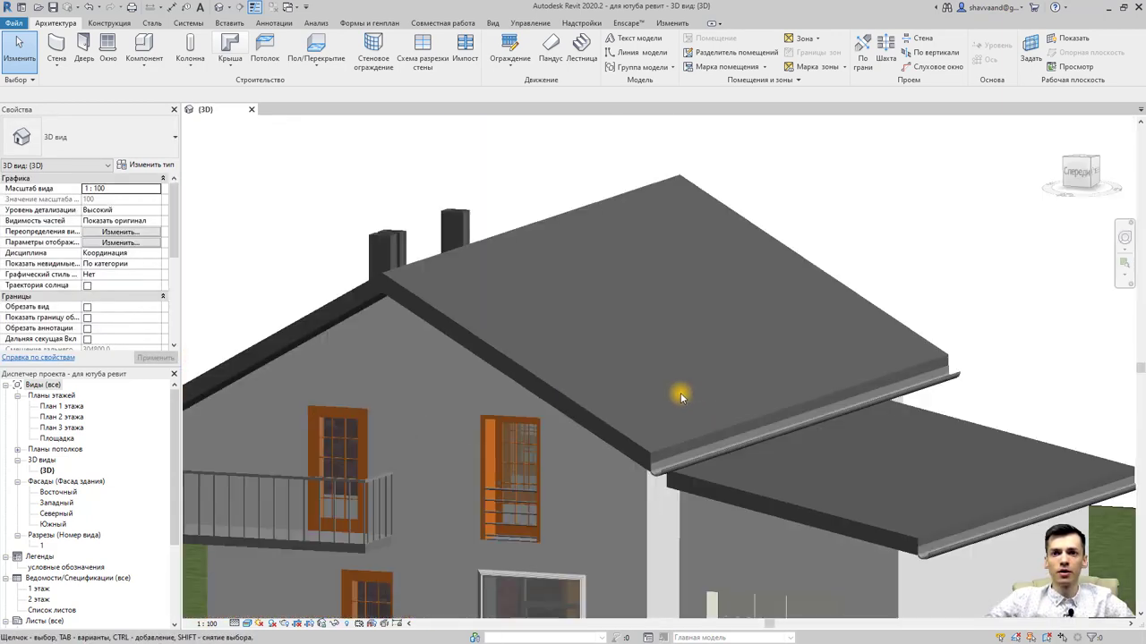
pyautogui.moveTo(680, 393)
pyautogui.keyDown('shift'); pyautogui.mouseDown(button='middle')
pyautogui.moveTo(686, 367)
pyautogui.moveTo(670, 340)
pyautogui.moveTo(534, 269)
pyautogui.mouseUp(button='middle'); pyautogui.keyUp('shift')
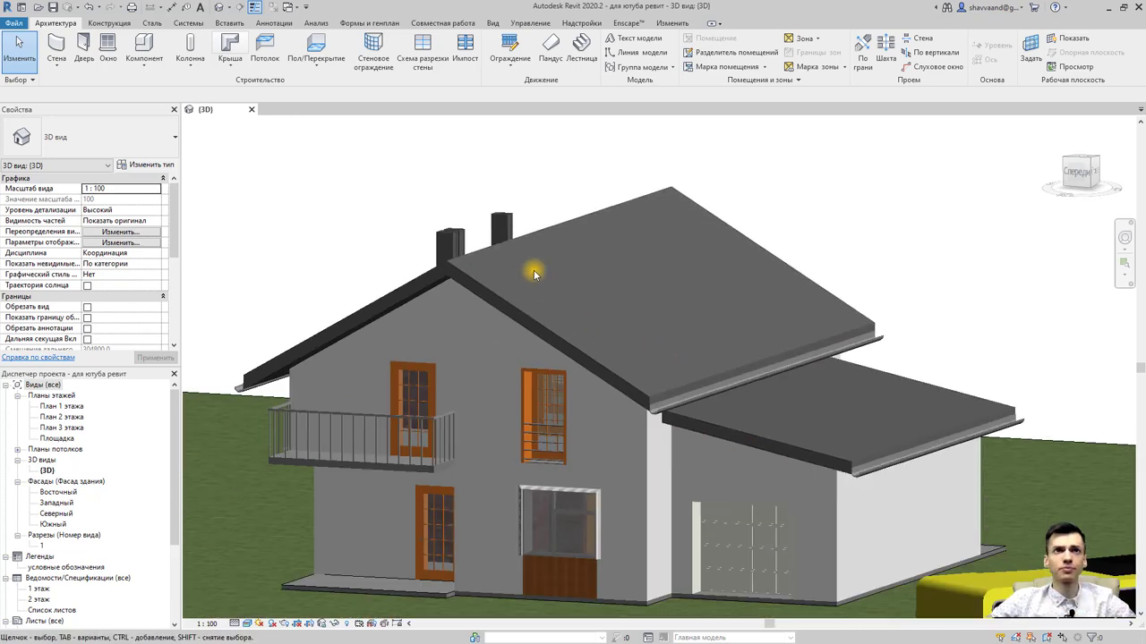
# Step: Place a fascia board along the gable's sloped roof edge
pyautogui.click(231, 63)
pyautogui.click(284, 187)
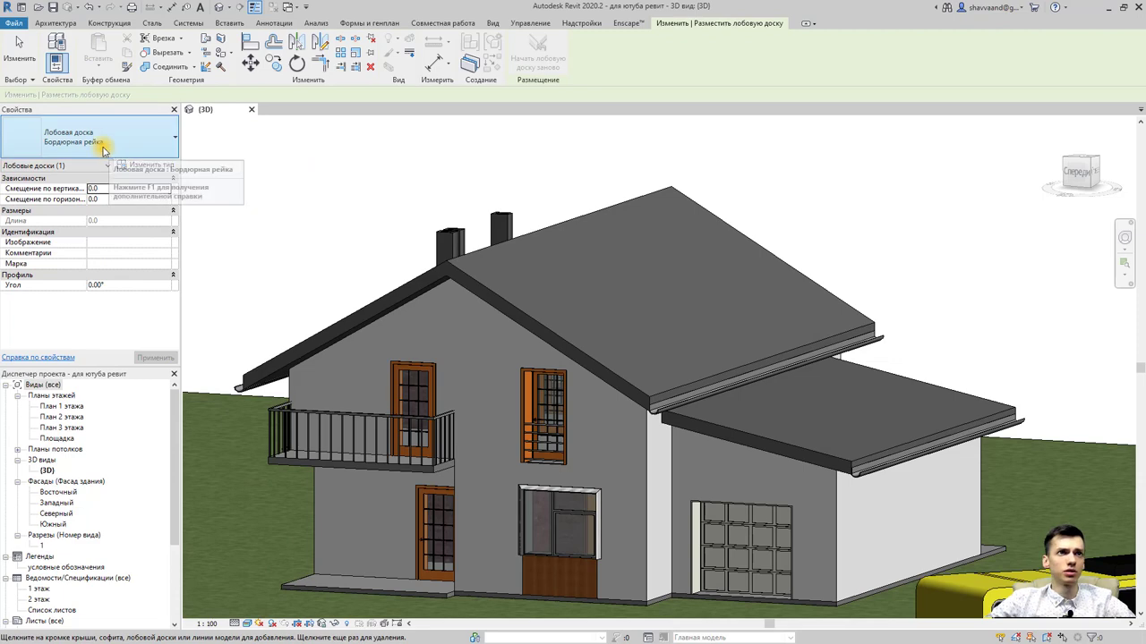
pyautogui.scroll(4, 578, 328)
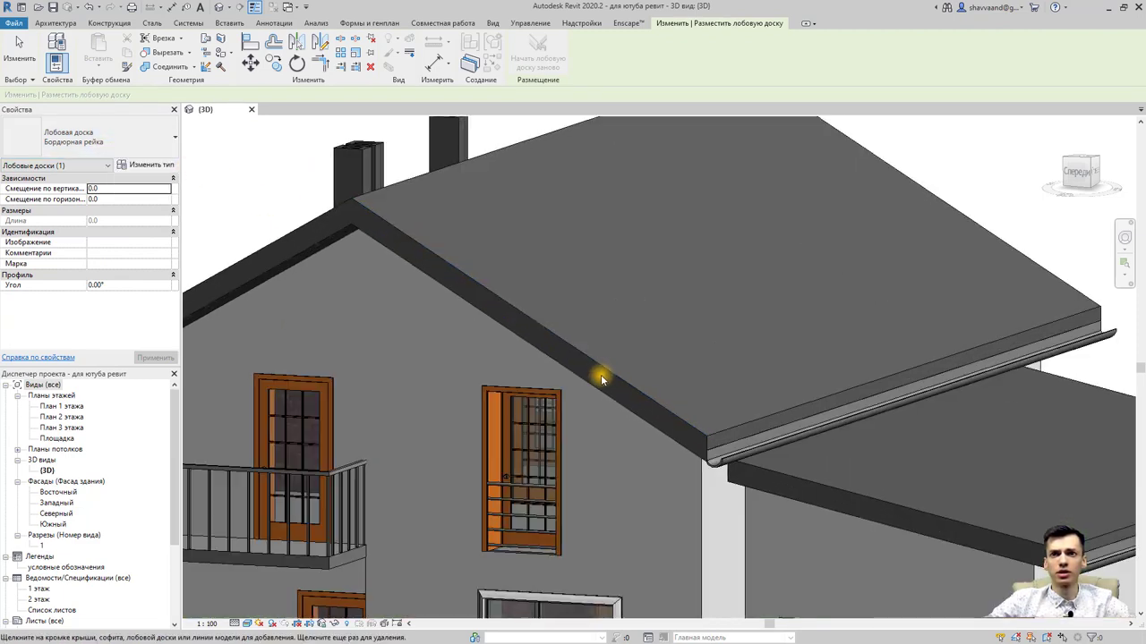
pyautogui.click(612, 374)
pyautogui.scroll(2, 591, 372)
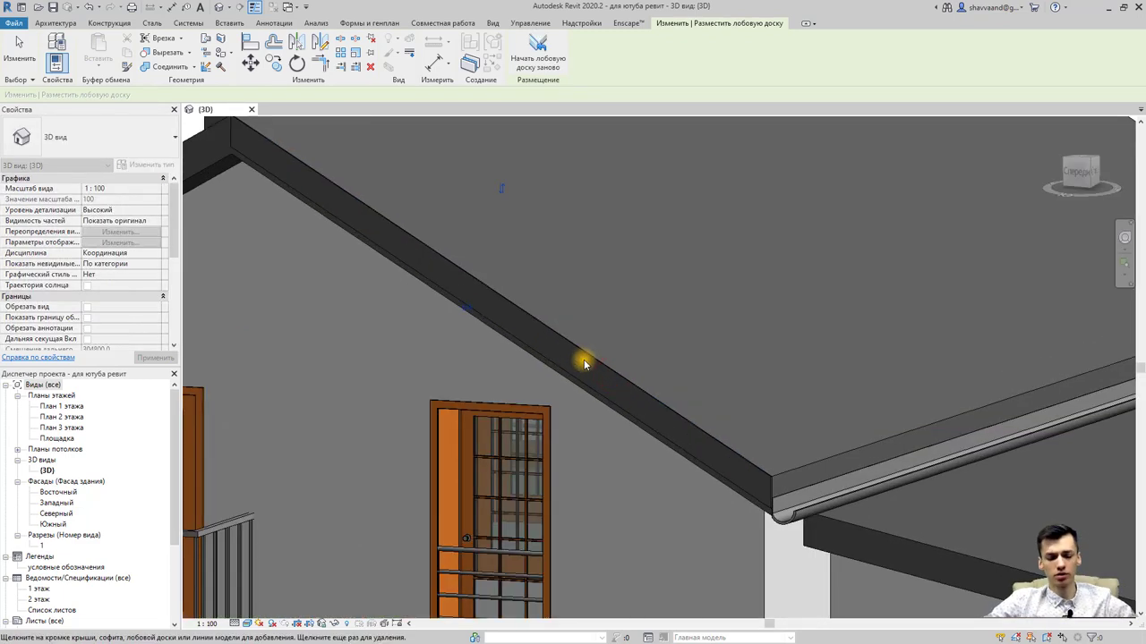
pyautogui.click(593, 362)
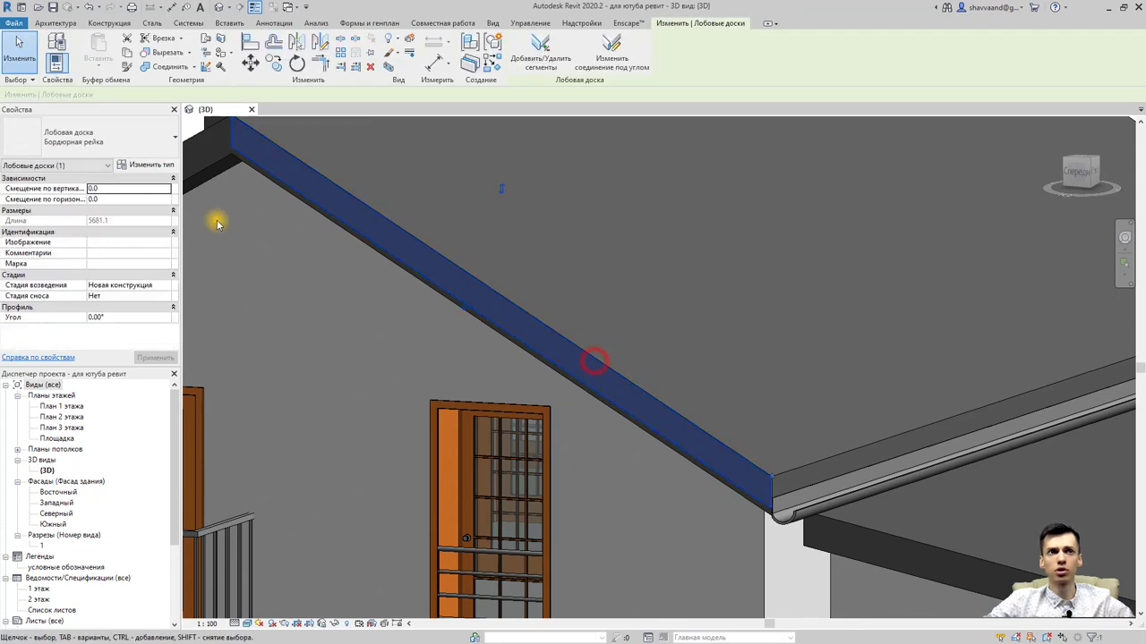
# Step: Give the fascia type the Вишня material
pyautogui.click(167, 172)
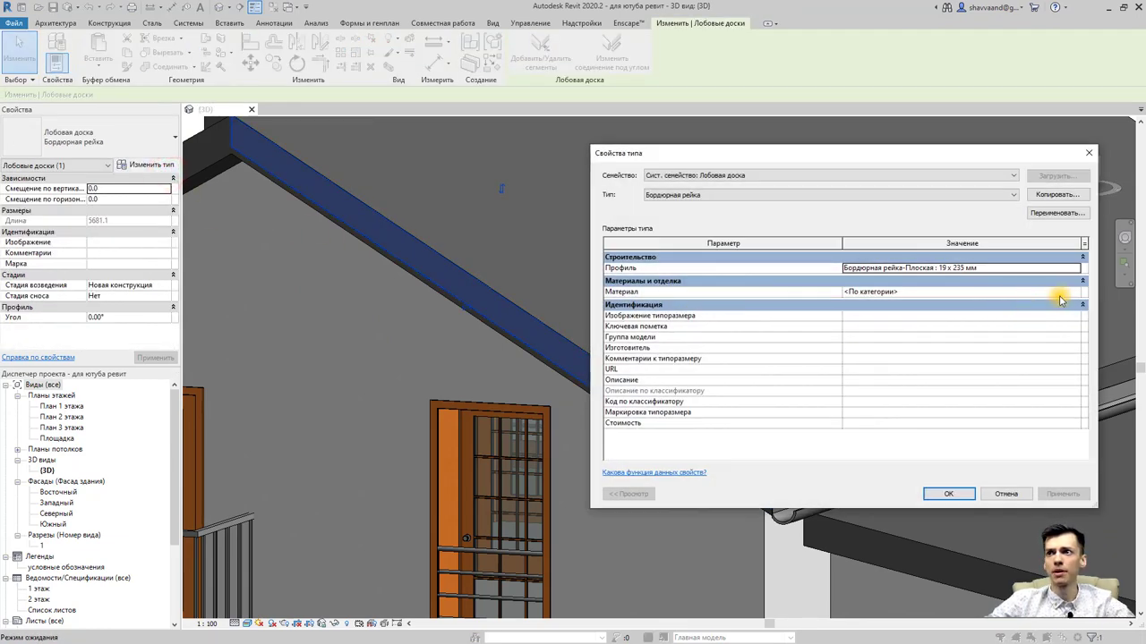
pyautogui.click(1074, 293)
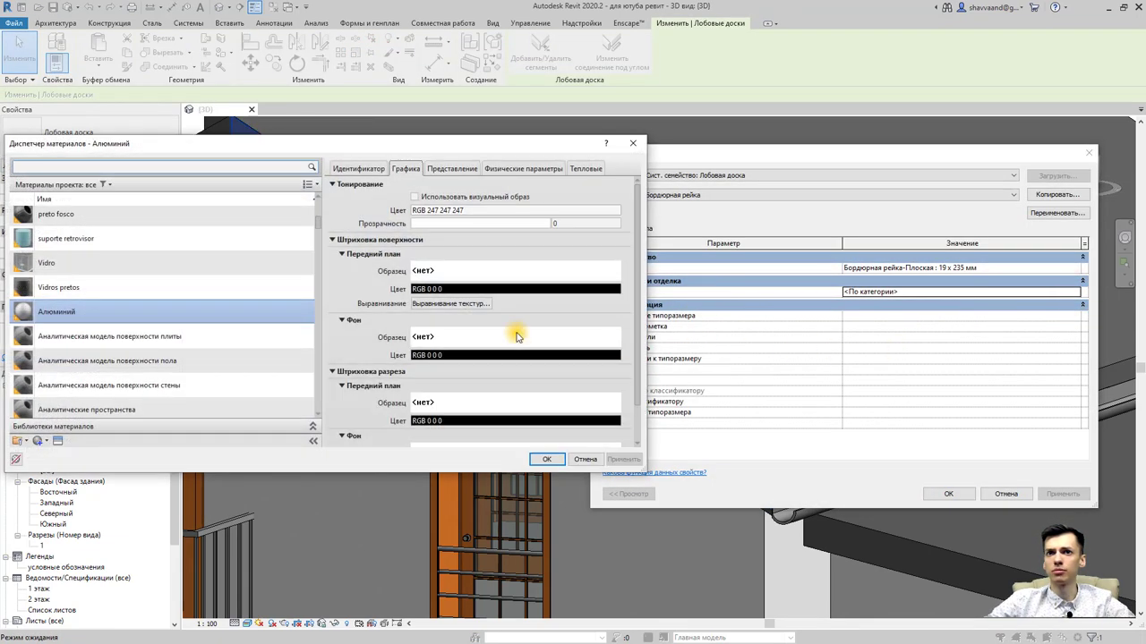
pyautogui.scroll(-3, 122, 319)
pyautogui.scroll(-3, 134, 315)
pyautogui.scroll(-3, 111, 354)
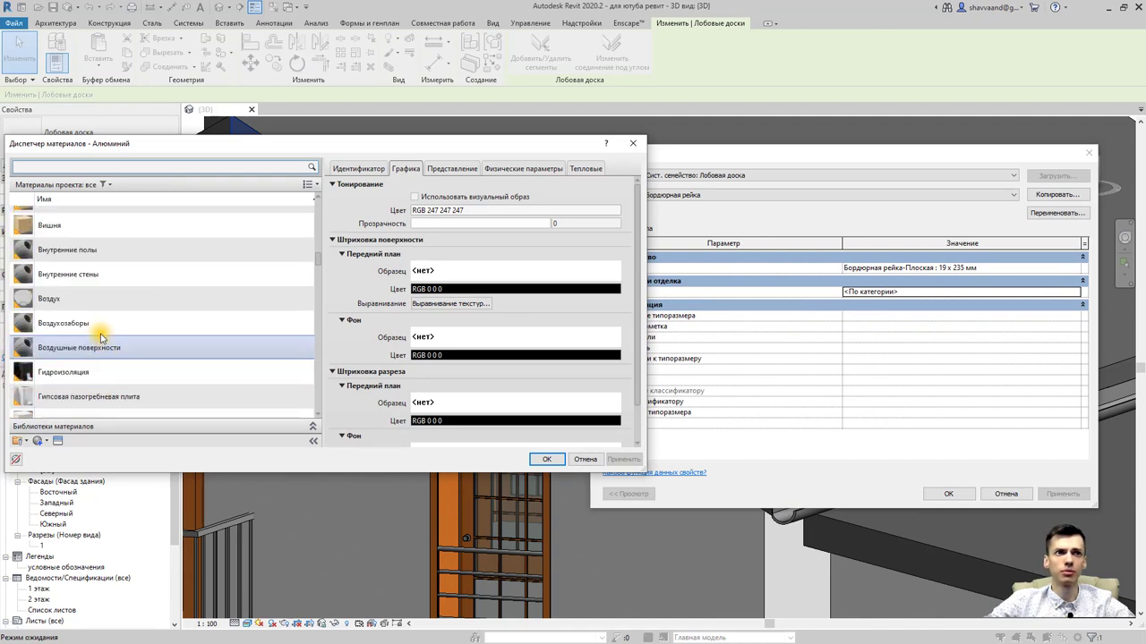
pyautogui.scroll(-3, 95, 331)
pyautogui.click(81, 357)
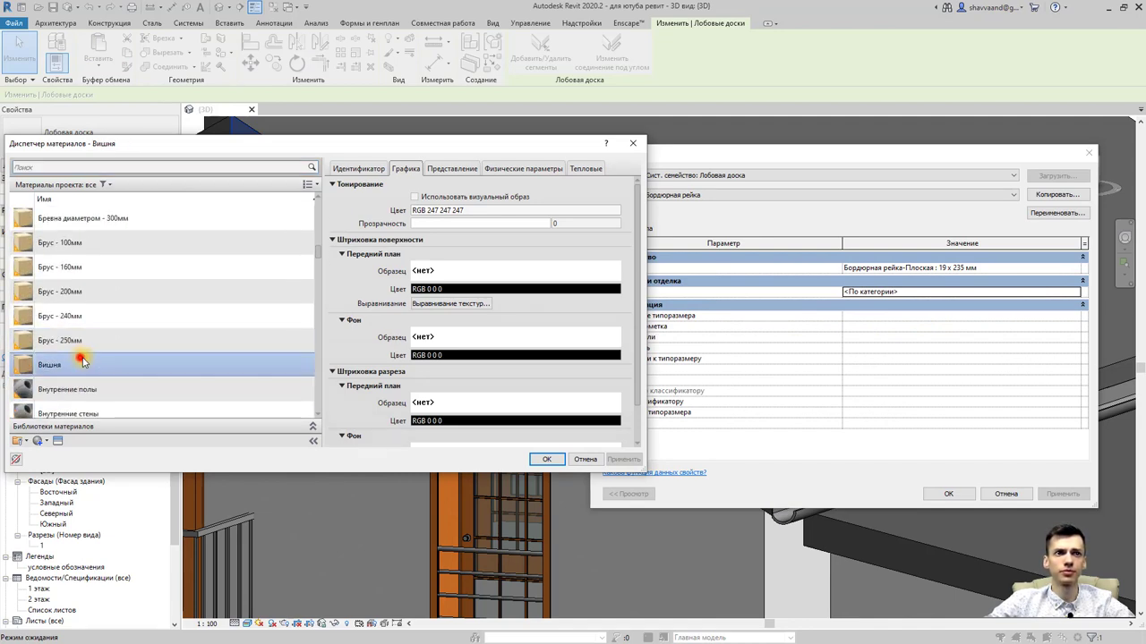
pyautogui.click(546, 460)
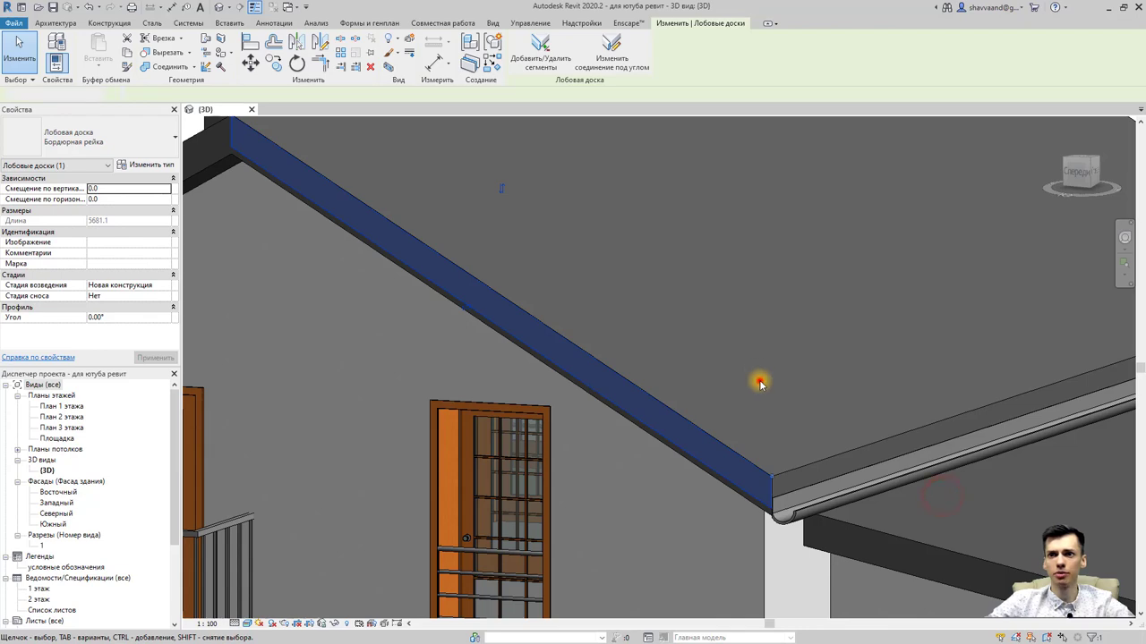
pyautogui.click(759, 383)
pyautogui.scroll(2, 748, 467)
# Step: Add similar fascias along the left gable edge and the lower roof's front edge
pyautogui.click(735, 495)
pyautogui.scroll(-2, 573, 213)
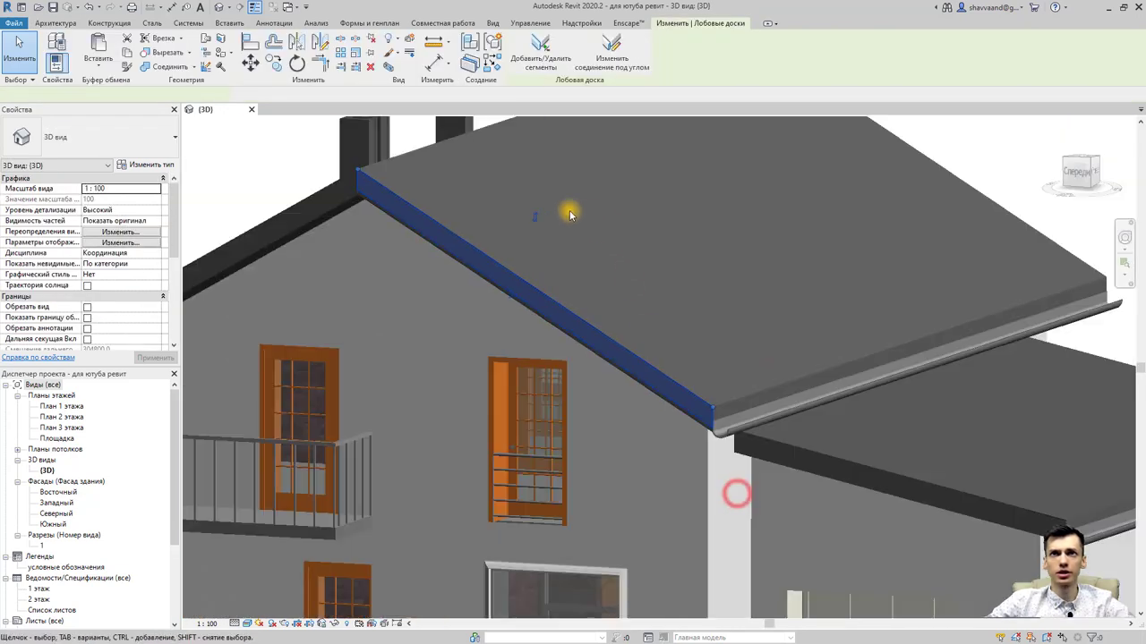
pyautogui.scroll(-1, 532, 192)
pyautogui.click(491, 63)
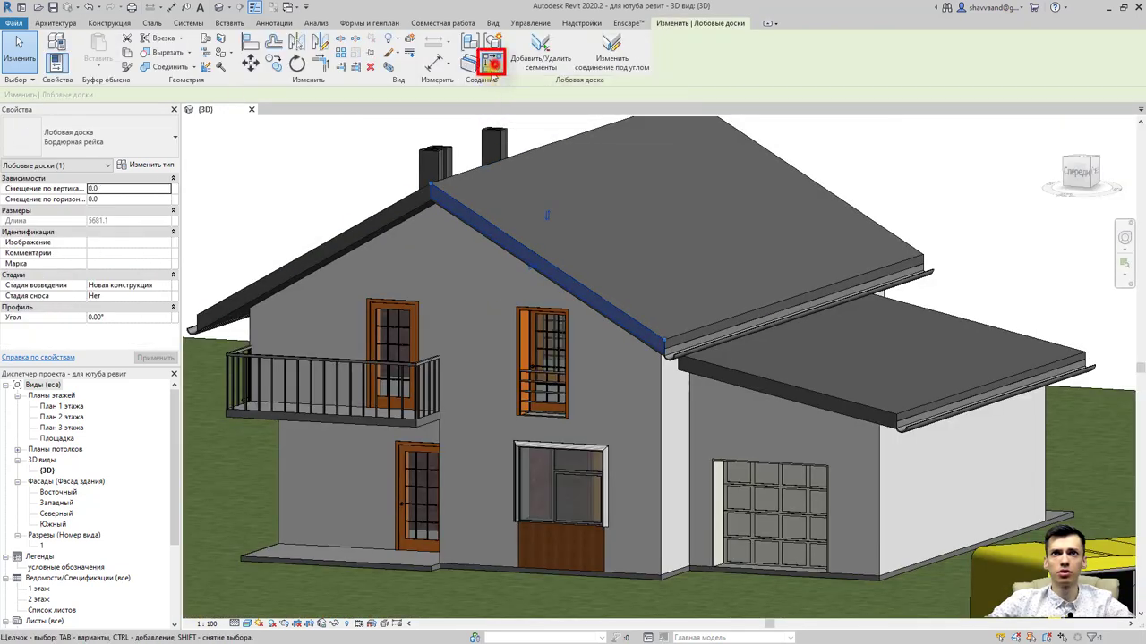
pyautogui.click(397, 203)
pyautogui.scroll(-2, 641, 282)
pyautogui.scroll(2, 778, 358)
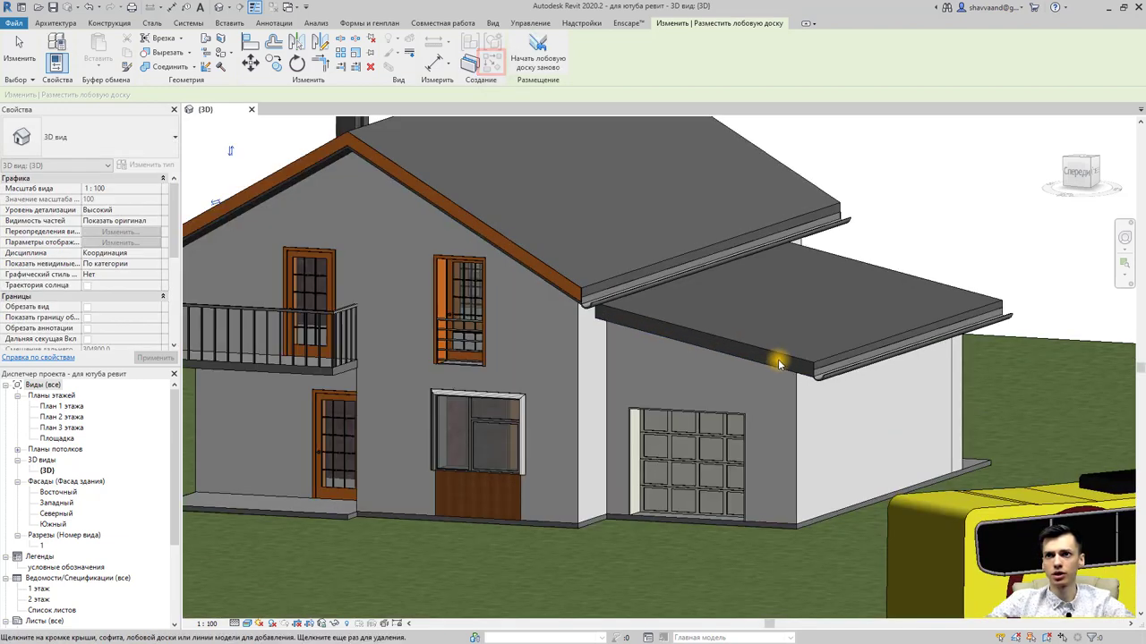
pyautogui.click(782, 361)
# Step: Add fascias along the lower roof's eave and both gable rakes, then select one to inspect
pyautogui.keyDown('shift'); pyautogui.moveTo(830, 340); pyautogui.dragTo(404, 464, button='middle'); pyautogui.keyUp('shift')
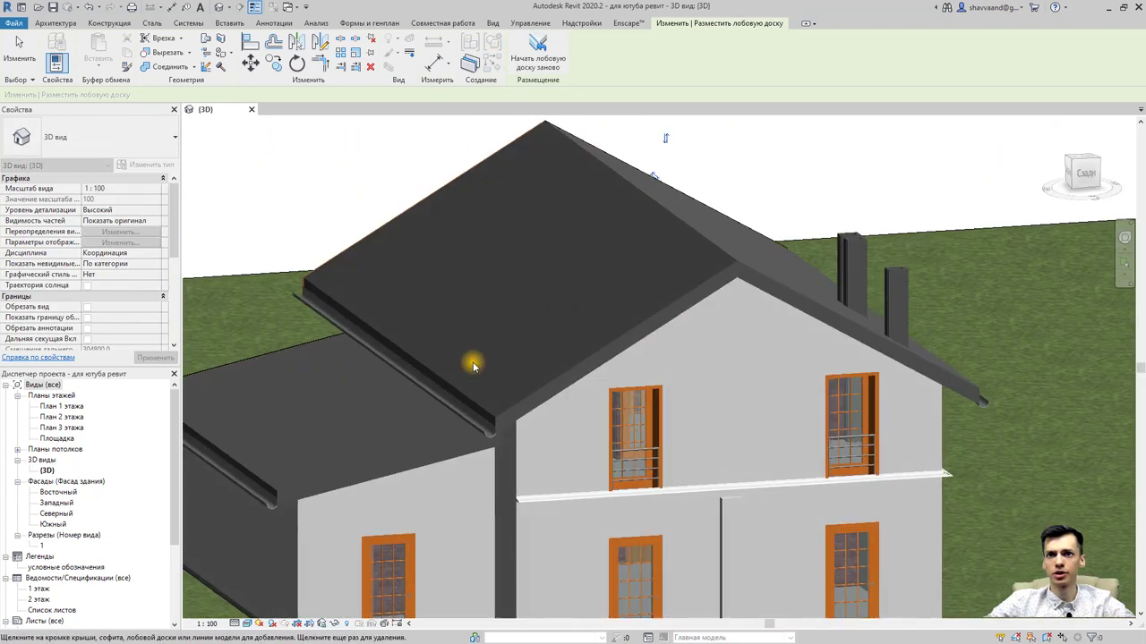
pyautogui.click(405, 463)
pyautogui.click(558, 380)
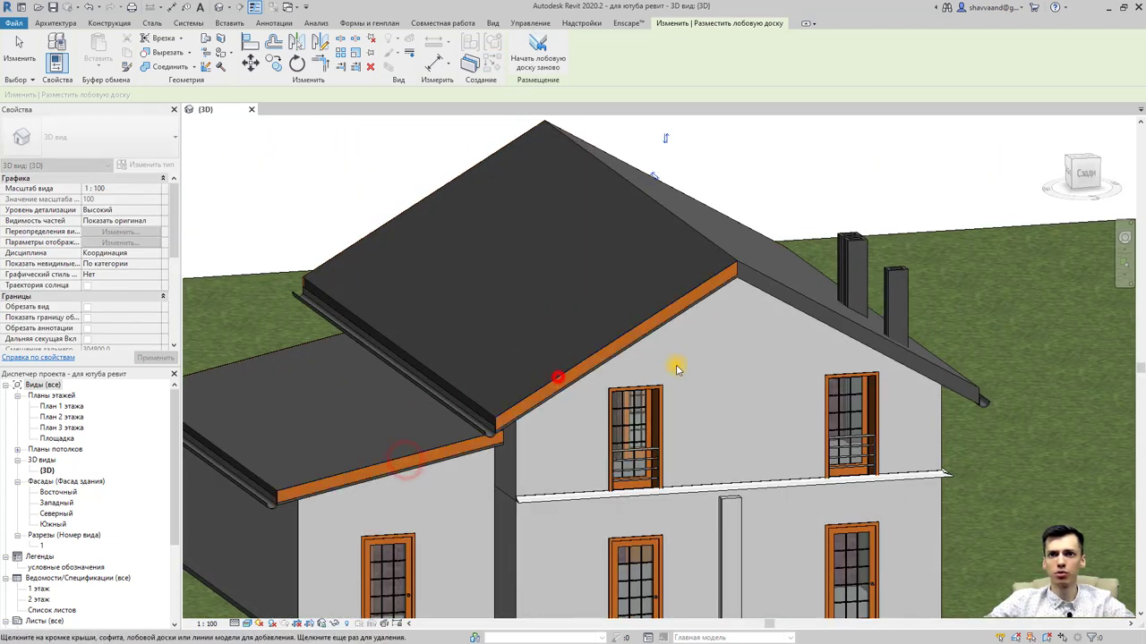
pyautogui.click(794, 293)
pyautogui.moveTo(837, 329)
pyautogui.keyDown('shift'); pyautogui.mouseDown(button='middle')
pyautogui.moveTo(560, 478)
pyautogui.moveTo(498, 447)
pyautogui.moveTo(522, 415)
pyautogui.mouseUp(button='middle'); pyautogui.keyUp('shift')
pyautogui.scroll(3, 577, 491)
pyautogui.scroll(3, 435, 374)
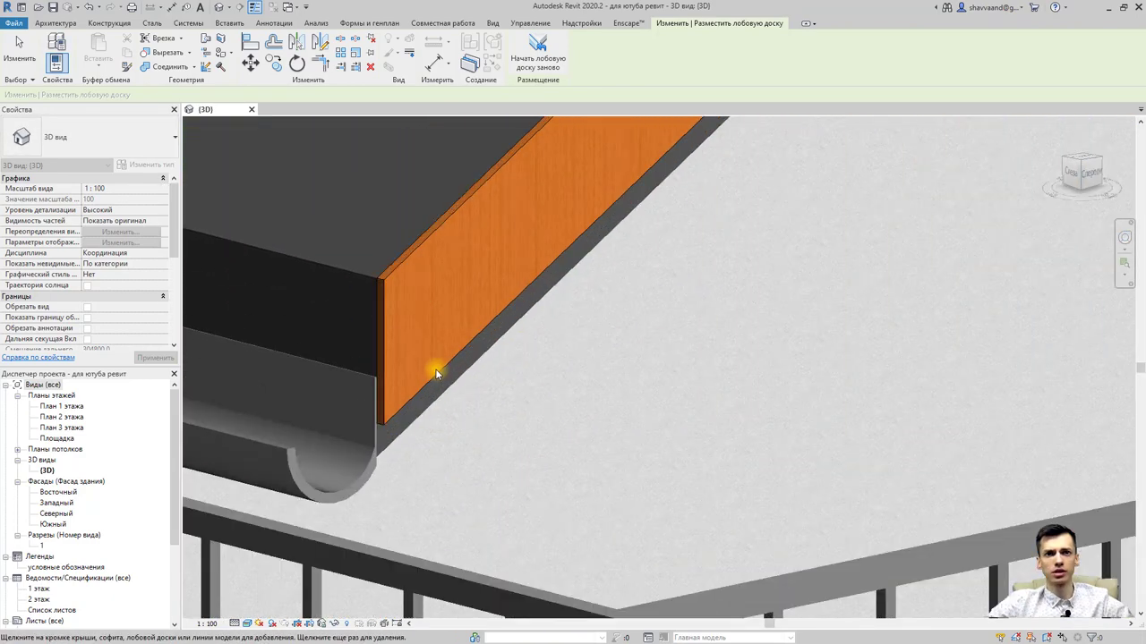
pyautogui.press('Escape')
pyautogui.press('Escape')
pyautogui.click(386, 416)
pyautogui.moveTo(415, 358)
pyautogui.keyDown('shift'); pyautogui.mouseDown(button='middle')
pyautogui.moveTo(543, 327)
pyautogui.moveTo(548, 415)
pyautogui.moveTo(414, 556)
pyautogui.moveTo(634, 280)
pyautogui.moveTo(576, 286)
pyautogui.moveTo(522, 318)
pyautogui.moveTo(594, 361)
pyautogui.mouseUp(button='middle'); pyautogui.keyUp('shift')
pyautogui.click(593, 263)
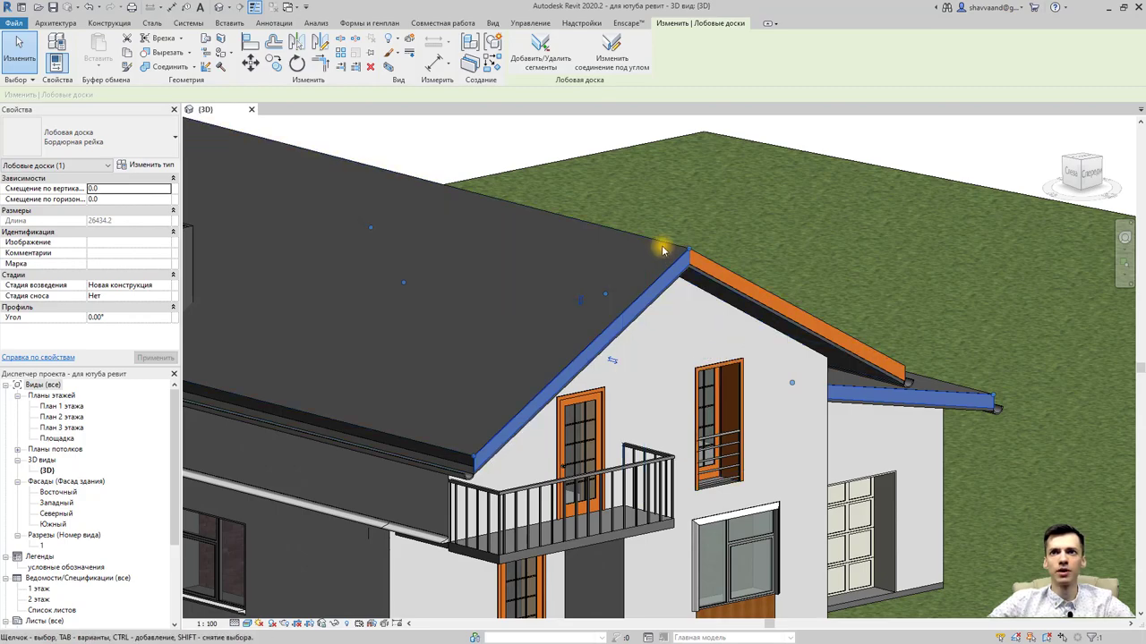
# Step: Review the roof type, then set the fascia type's profile to 19 x 286 мм
pyautogui.click(660, 242)
pyautogui.click(158, 167)
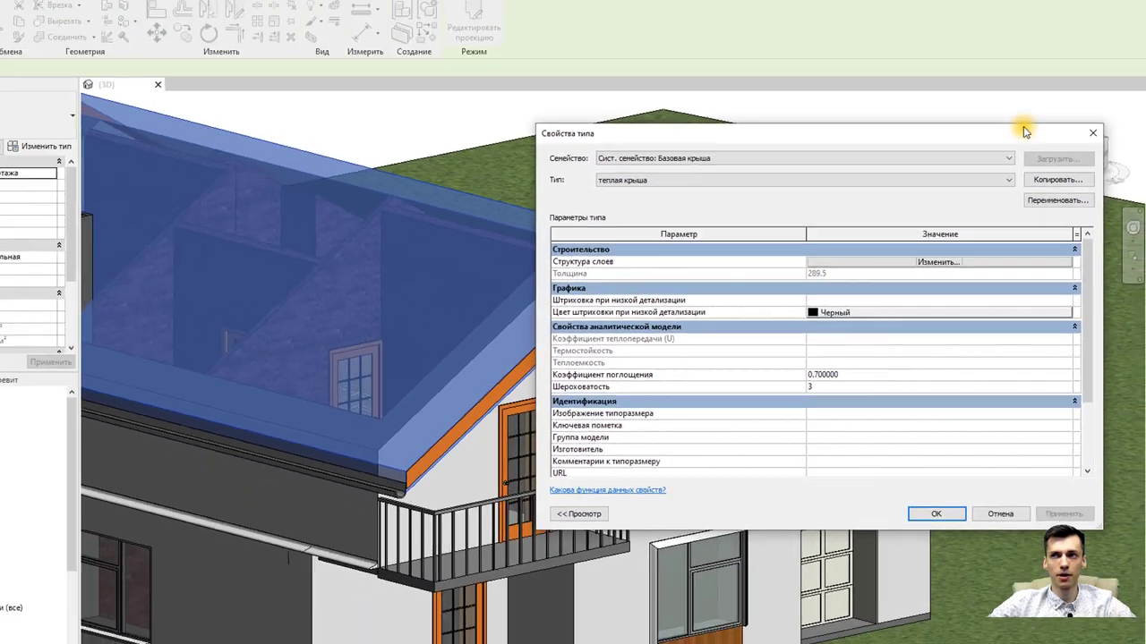
pyautogui.click(1092, 132)
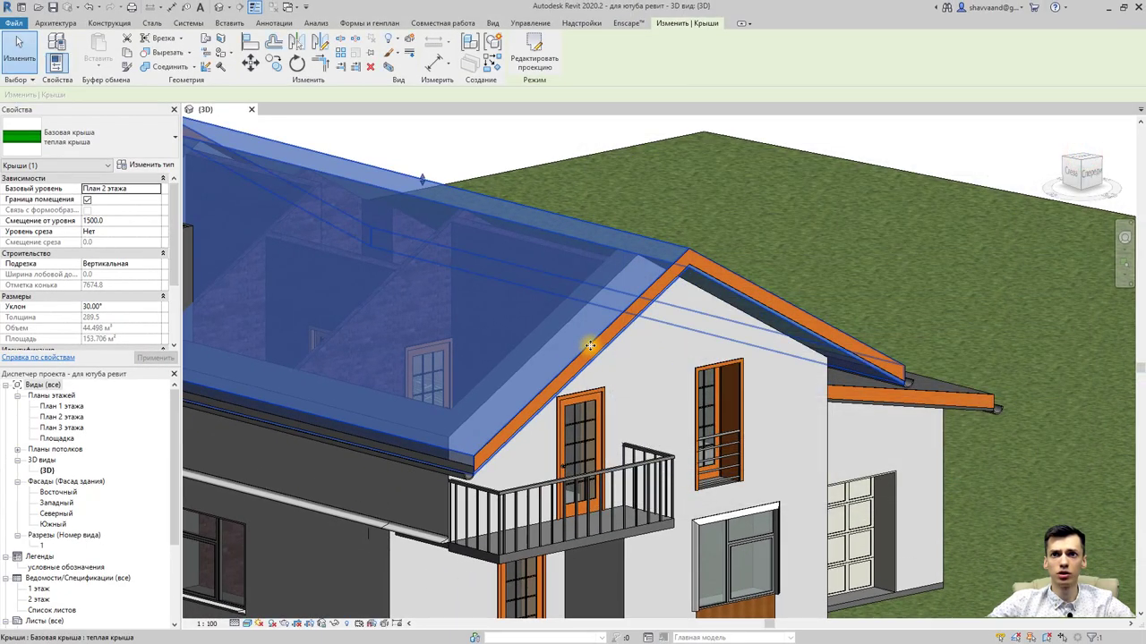
pyautogui.click(626, 324)
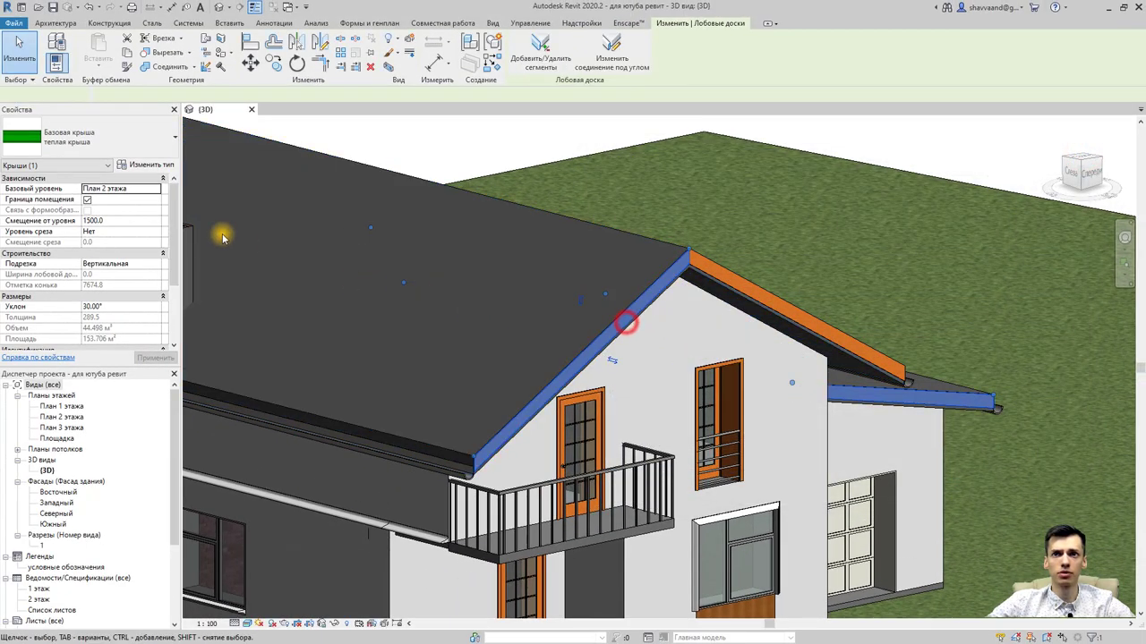
pyautogui.click(153, 165)
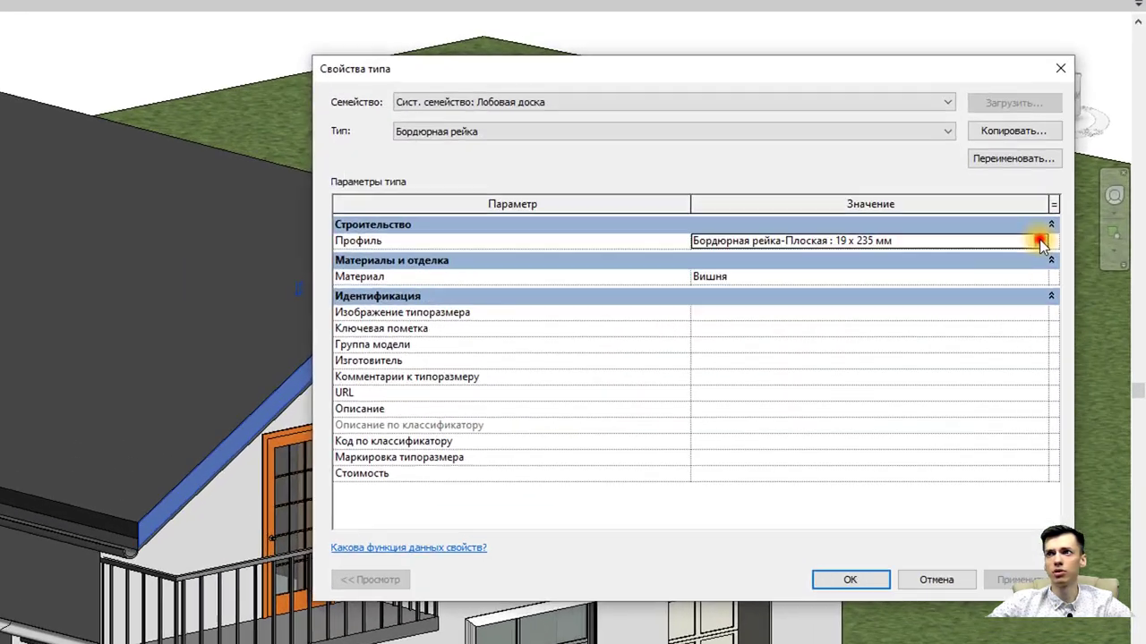
pyautogui.click(1041, 244)
pyautogui.click(820, 277)
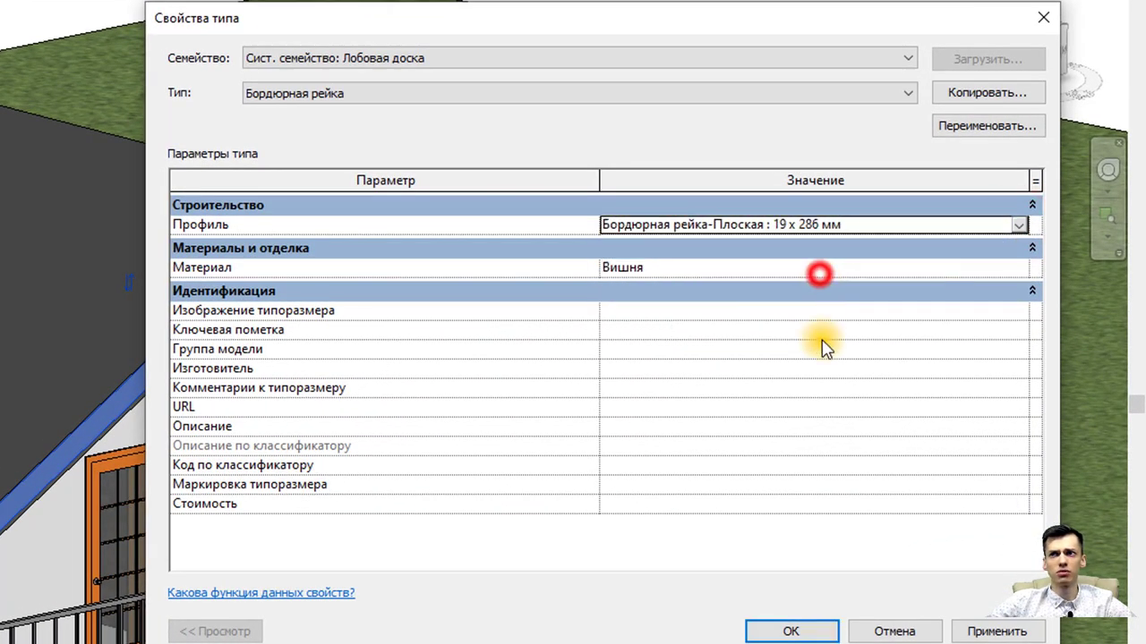
pyautogui.click(783, 629)
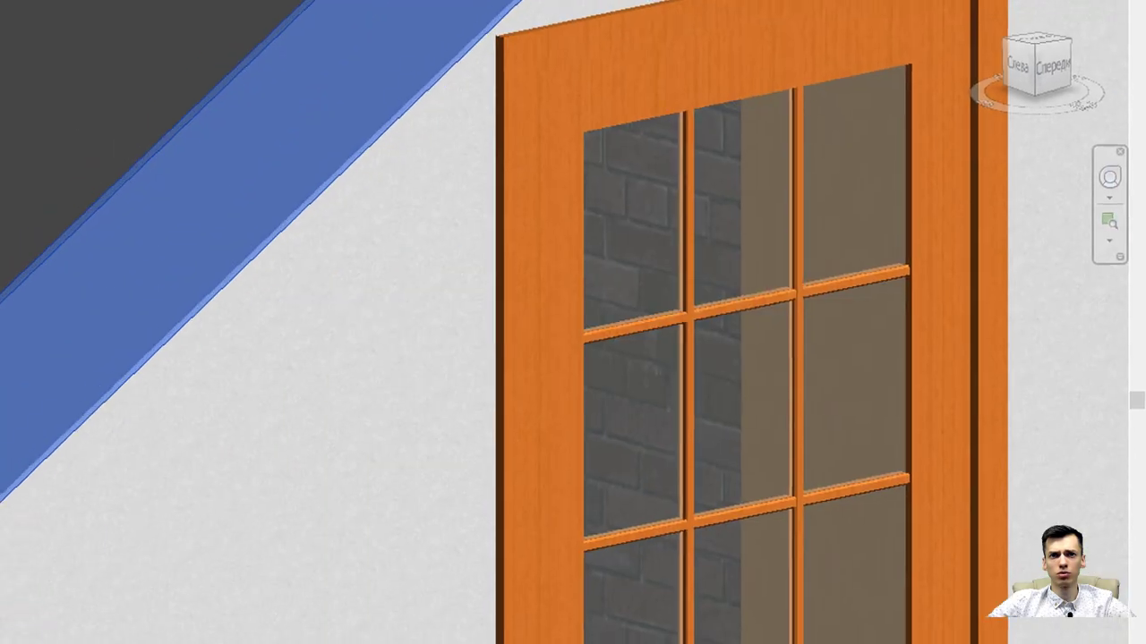
# Step: Zoom in on the fascia's end at the eave corner, then deselect it
pyautogui.scroll(2, 383, 452)
pyautogui.scroll(2, 319, 524)
pyautogui.scroll(2, 344, 556)
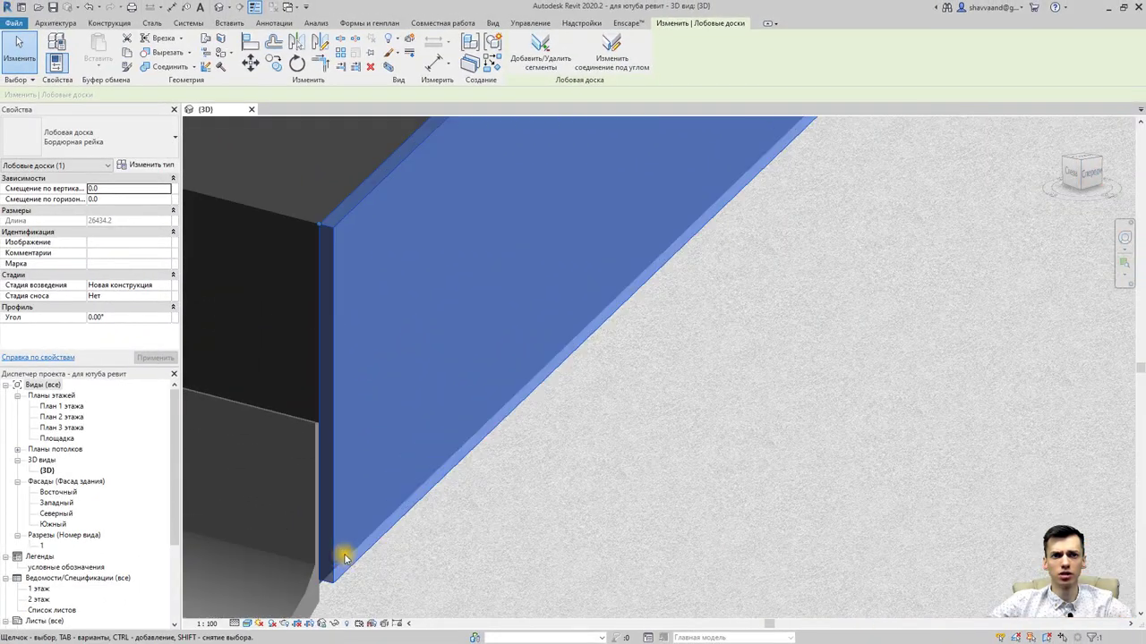
pyautogui.scroll(1, 344, 556)
pyautogui.scroll(1, 333, 573)
pyautogui.moveTo(285, 587)
pyautogui.mouseDown(button='middle')
pyautogui.moveTo(315, 554)
pyautogui.moveTo(328, 460)
pyautogui.mouseUp(button='middle')
pyautogui.scroll(2, 362, 473)
pyautogui.scroll(-2, 379, 476)
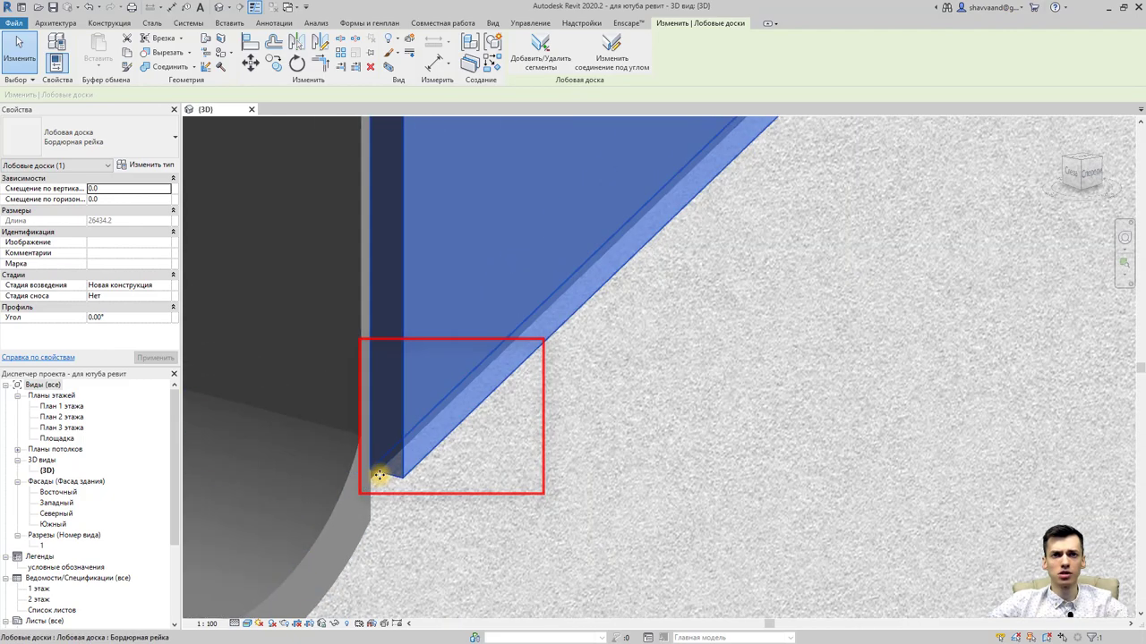
pyautogui.scroll(-3, 385, 475)
pyautogui.scroll(-2, 420, 470)
pyautogui.scroll(1, 448, 363)
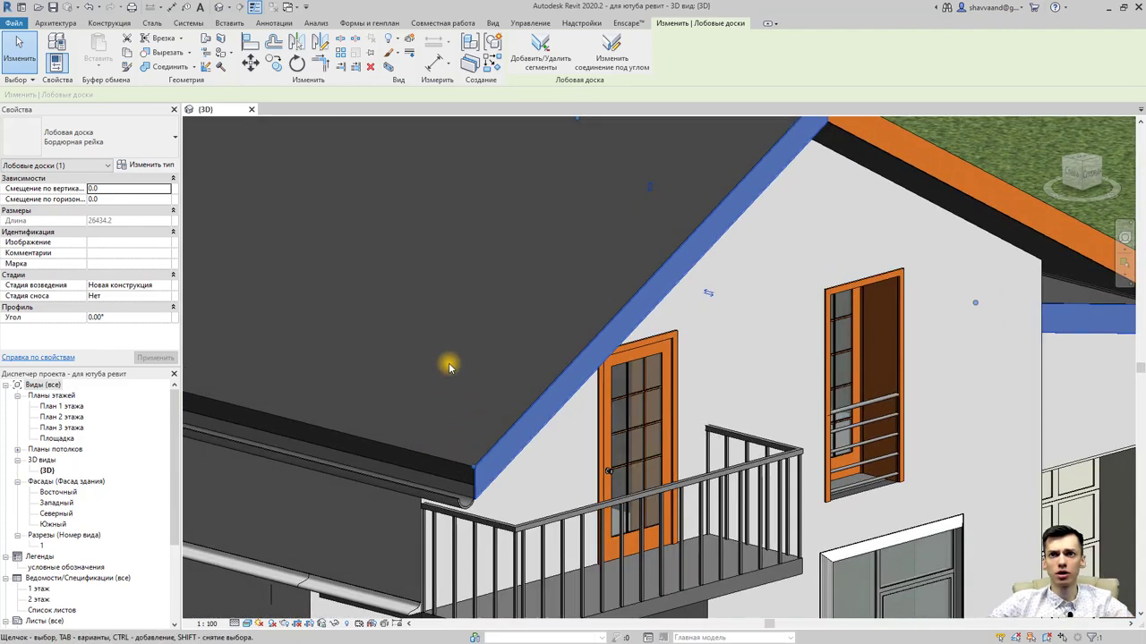
pyautogui.click(451, 366)
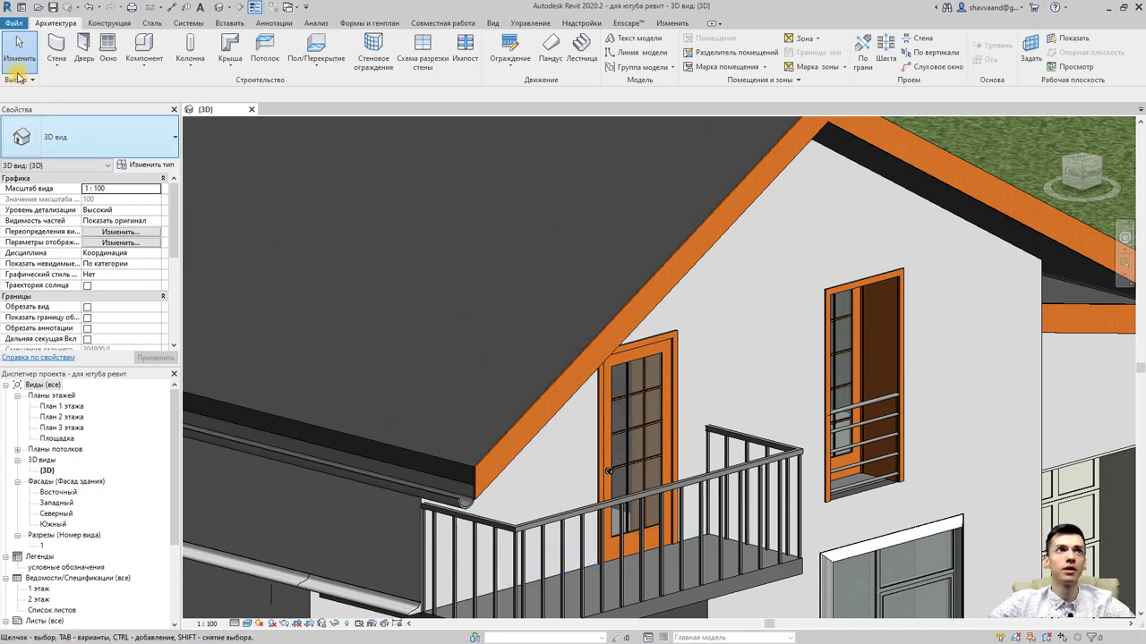
# Step: Create a new family from the 'Метрическая система, профиль' template
pyautogui.hotkey('alt', 'f')
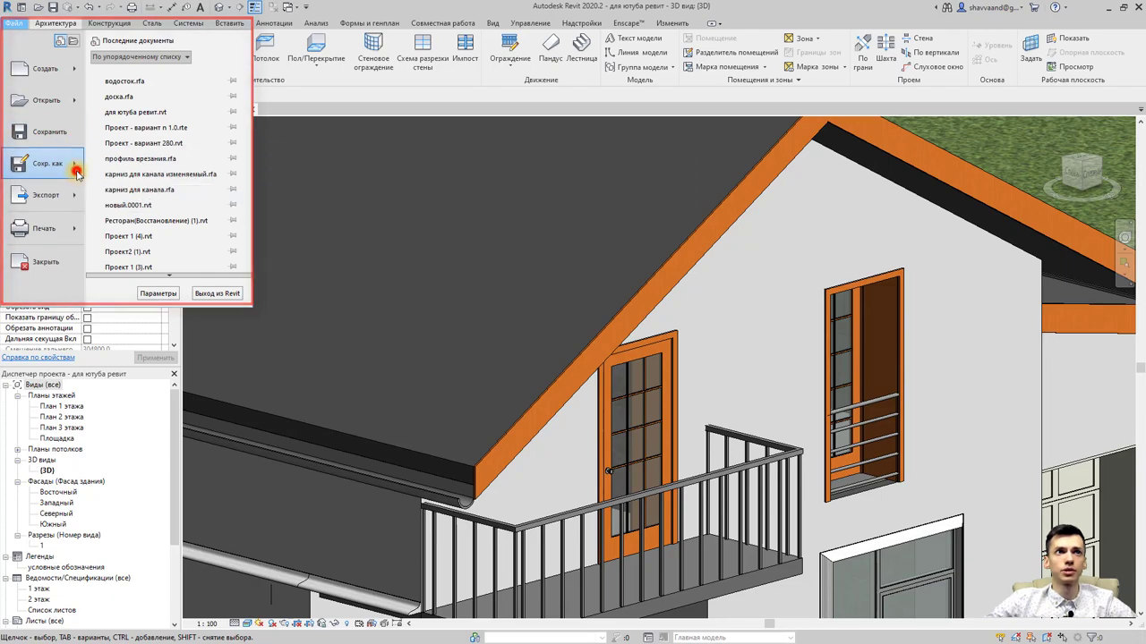
pyautogui.click(75, 170)
pyautogui.click(67, 69)
pyautogui.click(141, 107)
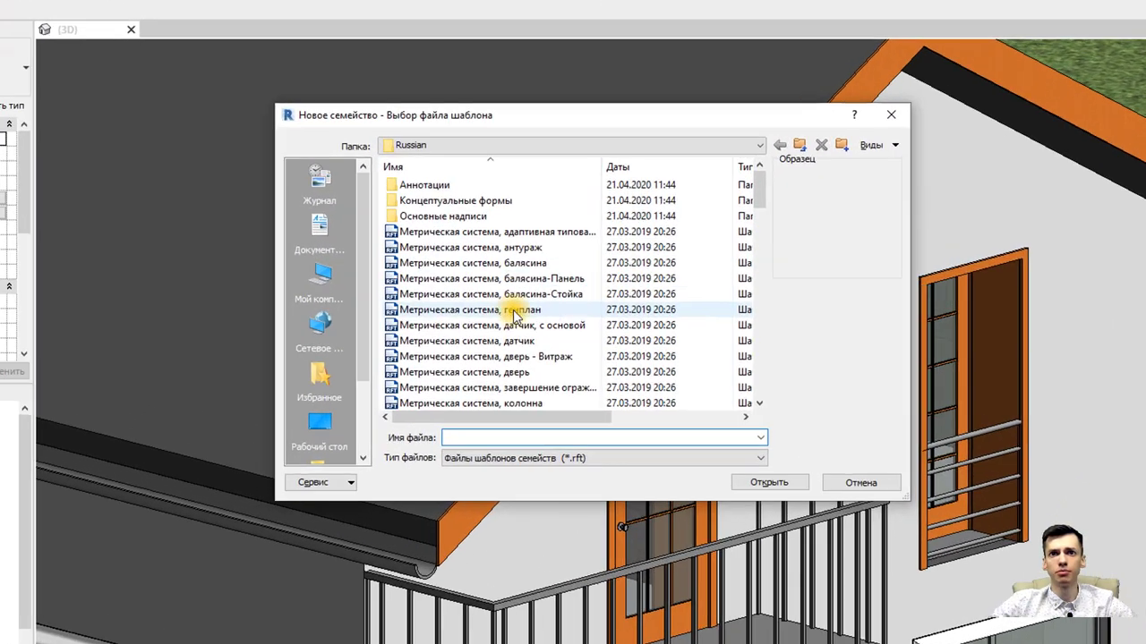
pyautogui.scroll(-4, 512, 307)
pyautogui.scroll(-2, 502, 331)
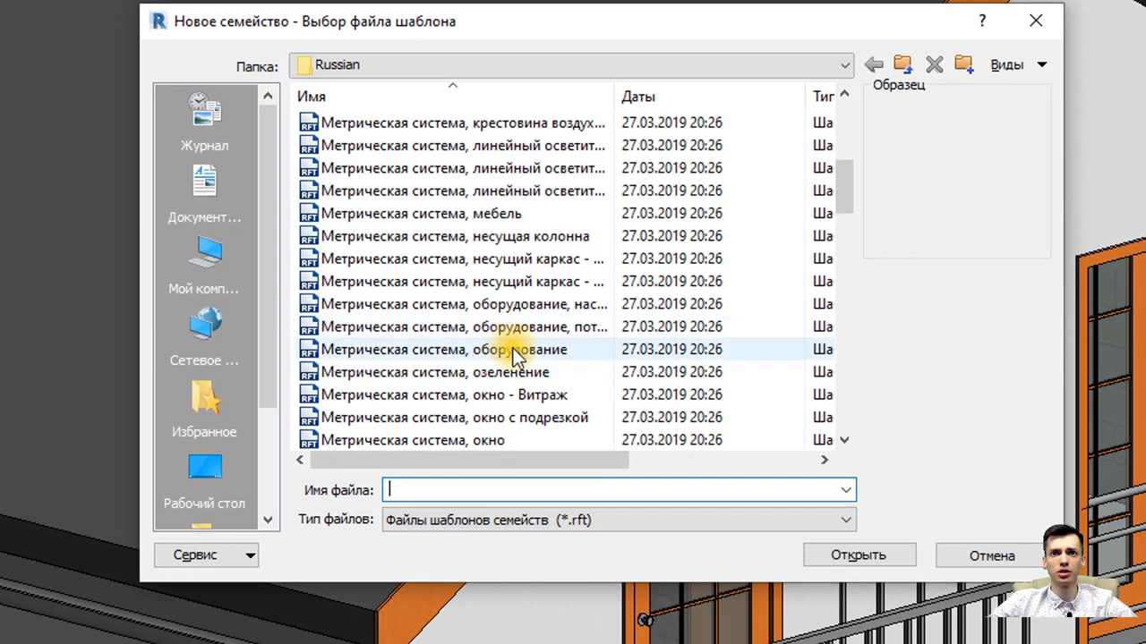
pyautogui.scroll(-2, 512, 348)
pyautogui.scroll(-1, 513, 367)
pyautogui.scroll(-1, 519, 387)
pyautogui.click(533, 371)
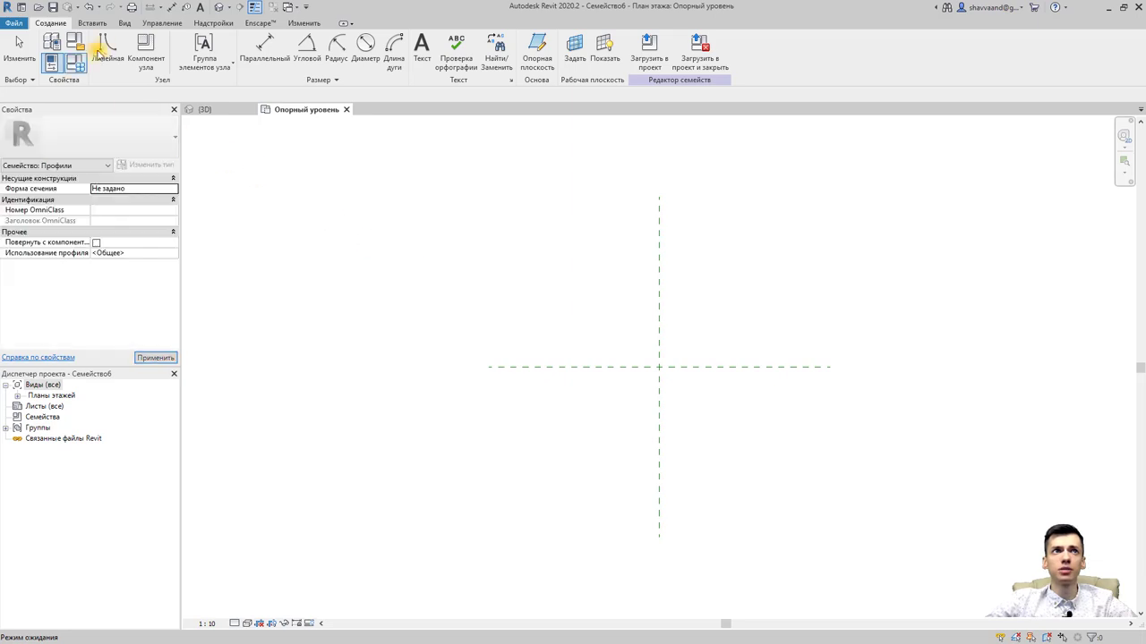
# Step: Draw a 289.5 vertical line from the reference planes' crossing
pyautogui.click(107, 51)
pyautogui.scroll(3, 711, 350)
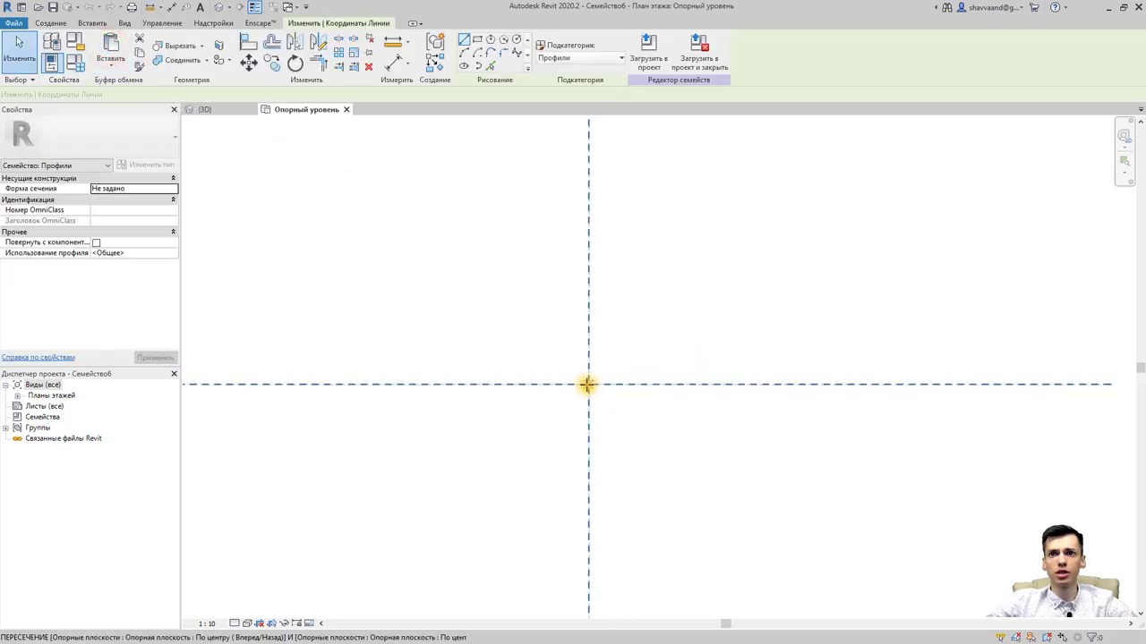
pyautogui.click(586, 385)
pyautogui.moveTo(586, 385); pyautogui.dragTo(551, 186, button='middle')
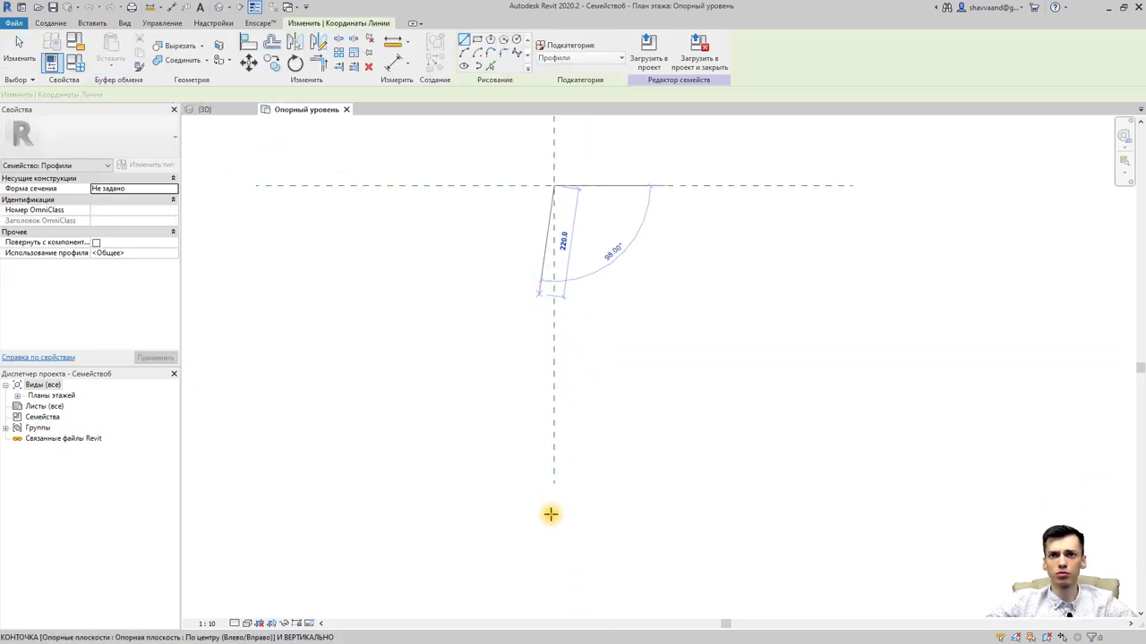
pyautogui.write('289.5')
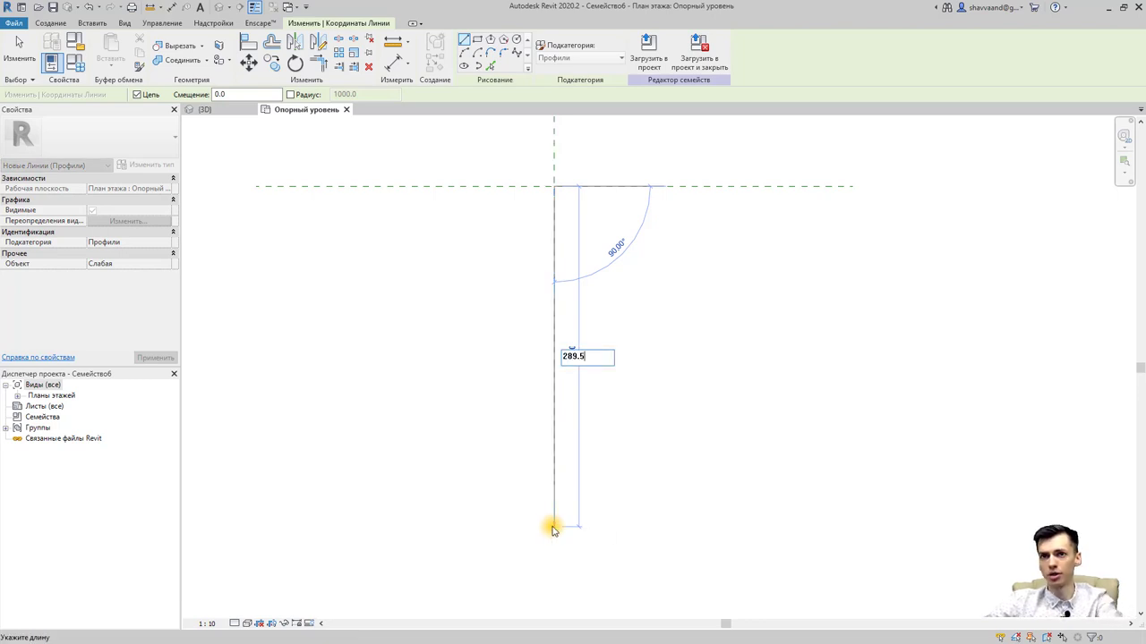
pyautogui.press('Return')
pyautogui.moveTo(614, 413); pyautogui.dragTo(609, 478, button='middle')
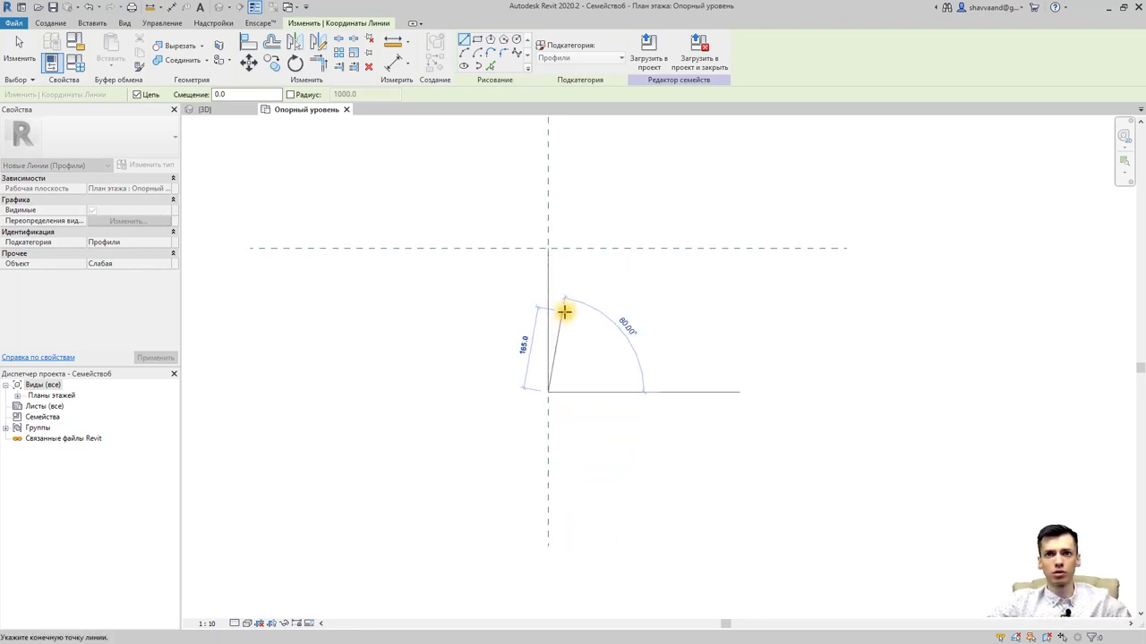
pyautogui.scroll(3, 564, 311)
pyautogui.press('Escape')
pyautogui.press('Escape')
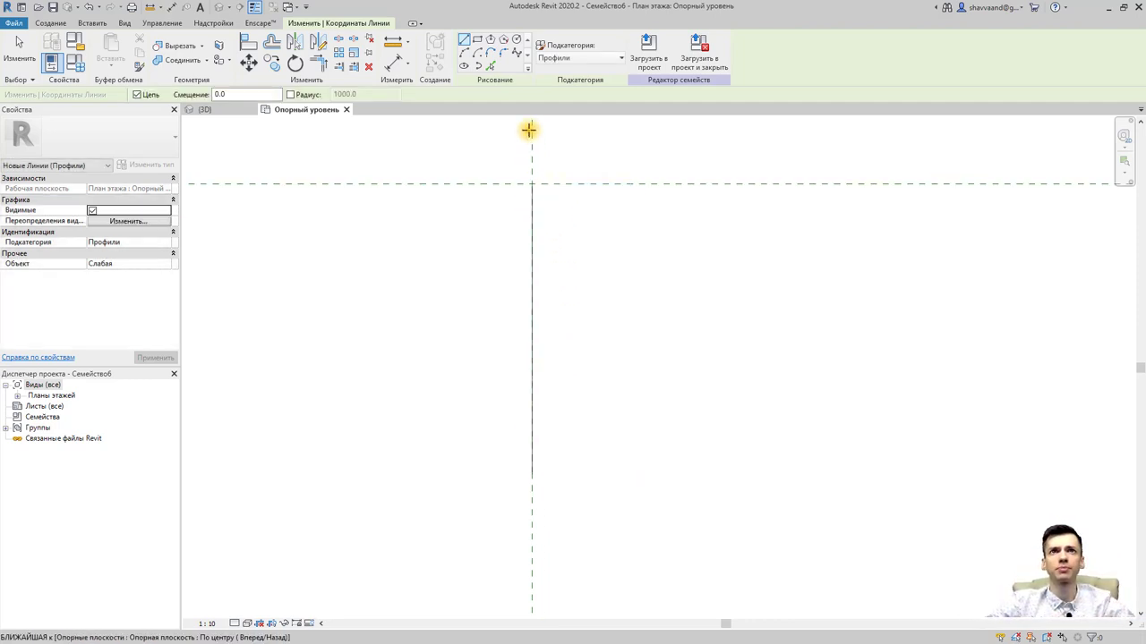
# Step: Draw a spline bulging outward for the profile's rounded top
pyautogui.click(519, 52)
pyautogui.click(532, 184)
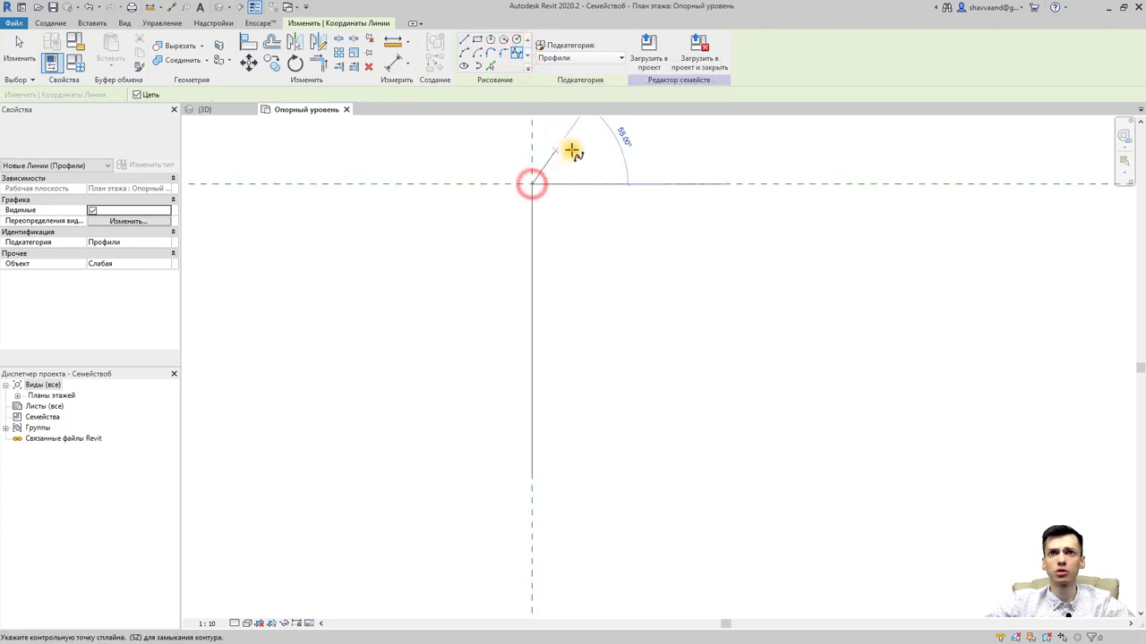
pyautogui.click(608, 227)
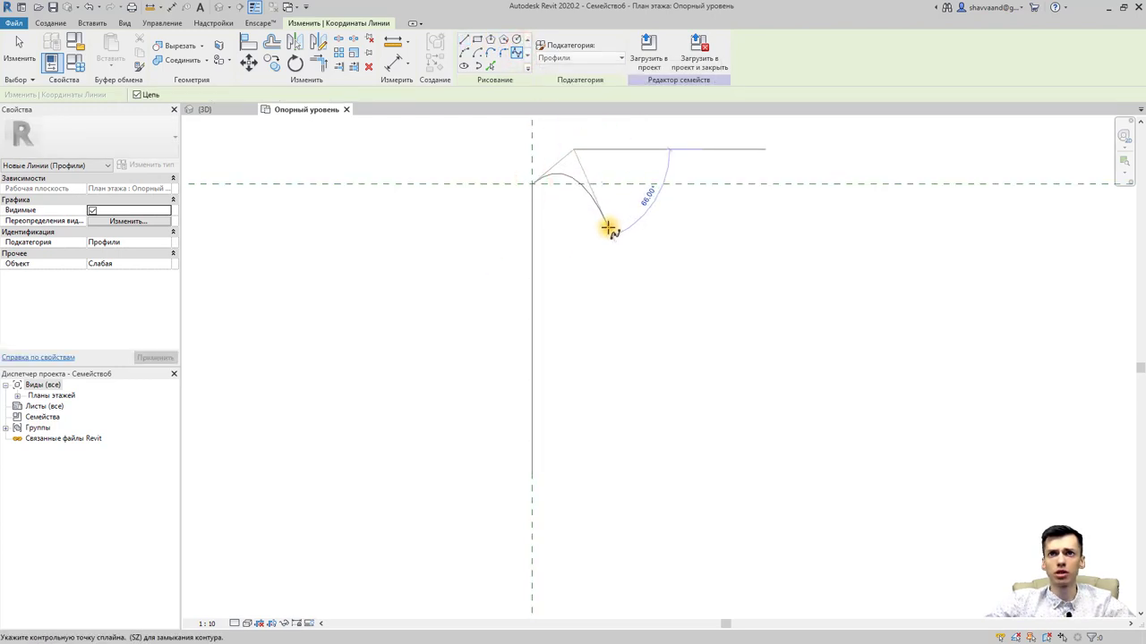
pyautogui.click(578, 282)
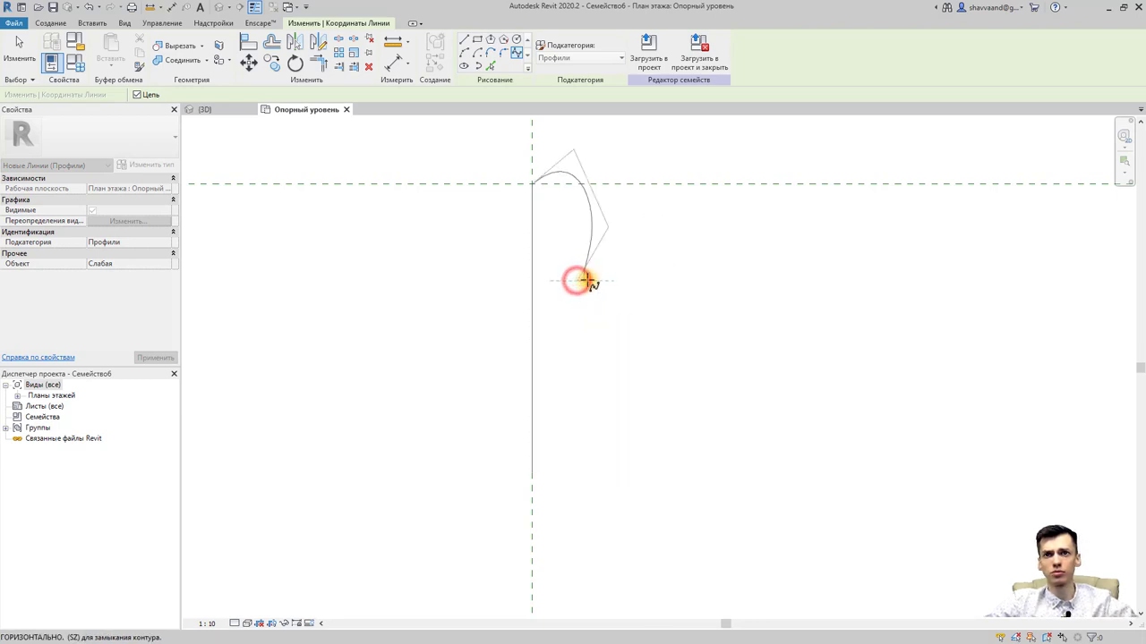
pyautogui.press('Escape')
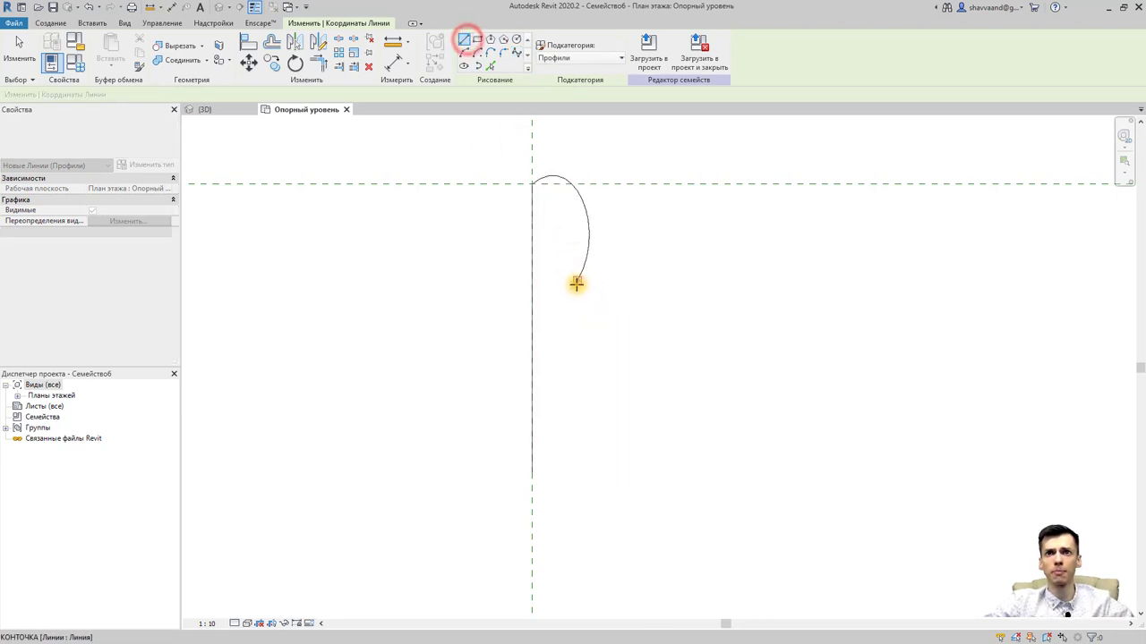
# Step: Chain zigzag lines from the spline's end back to the vertical line, closing the outline
pyautogui.click(577, 282)
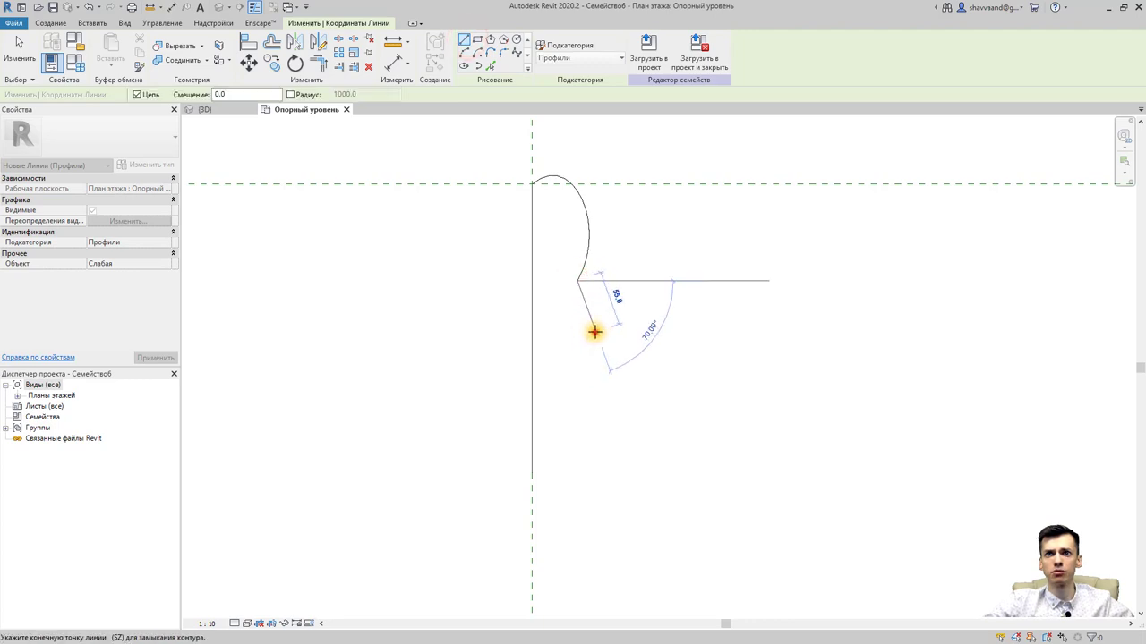
pyautogui.click(595, 333)
pyautogui.click(572, 357)
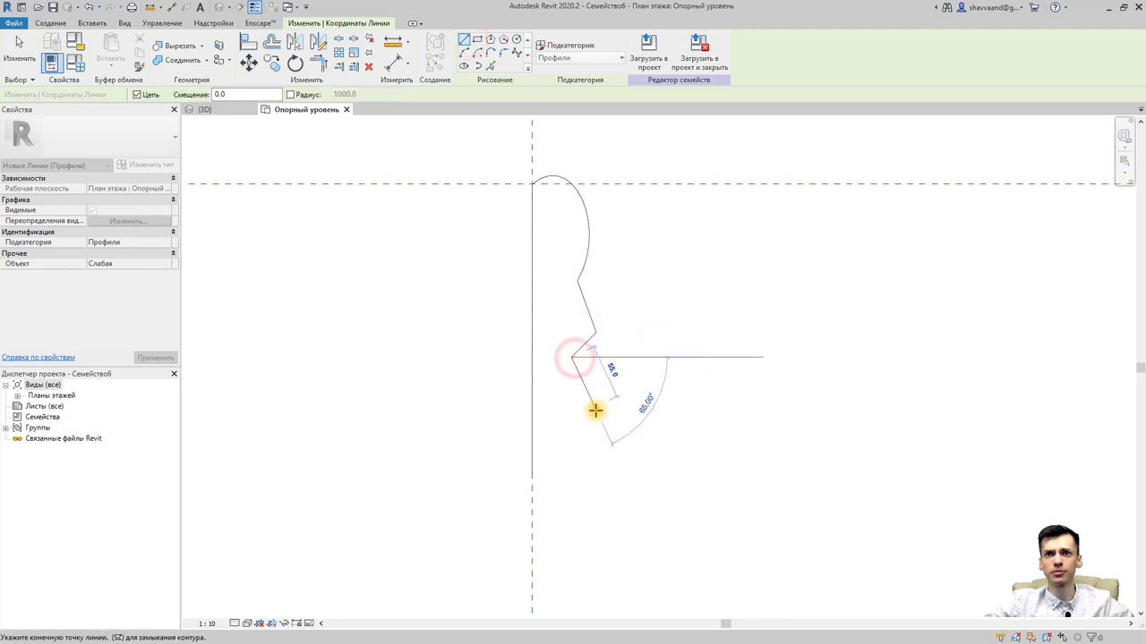
pyautogui.click(591, 412)
pyautogui.click(562, 439)
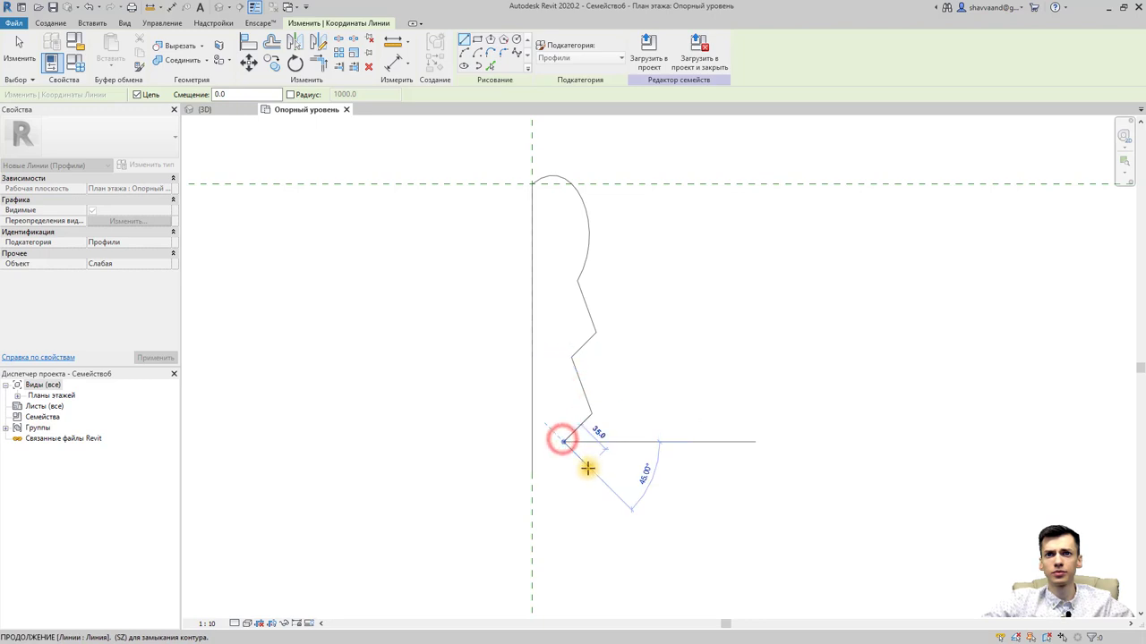
pyautogui.scroll(2, 529, 471)
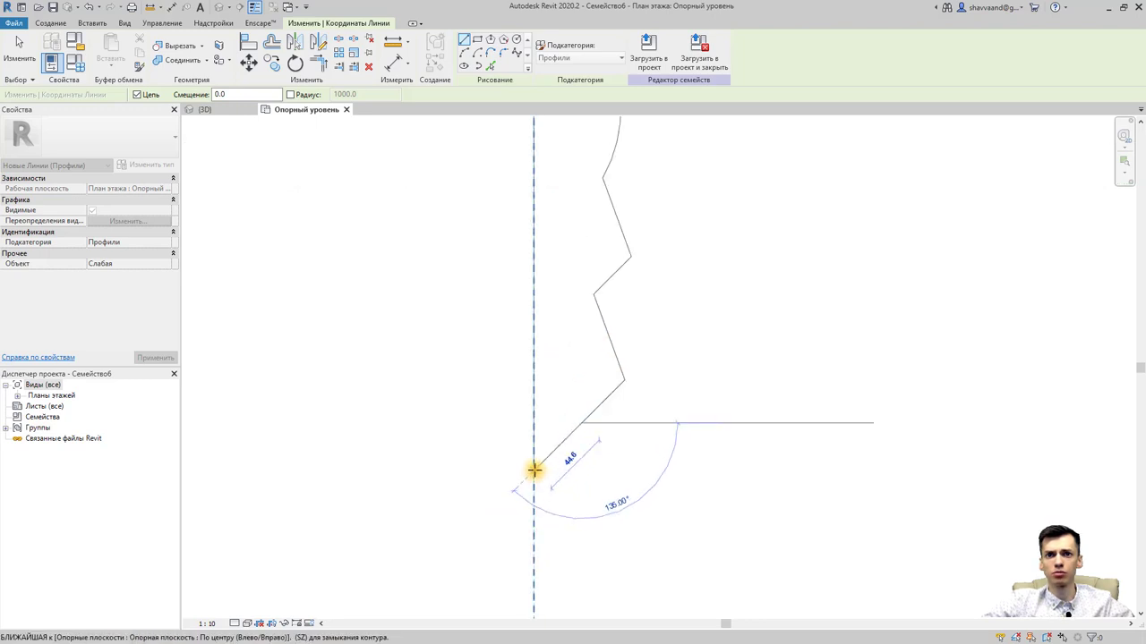
pyautogui.click(534, 469)
pyautogui.scroll(-3, 641, 325)
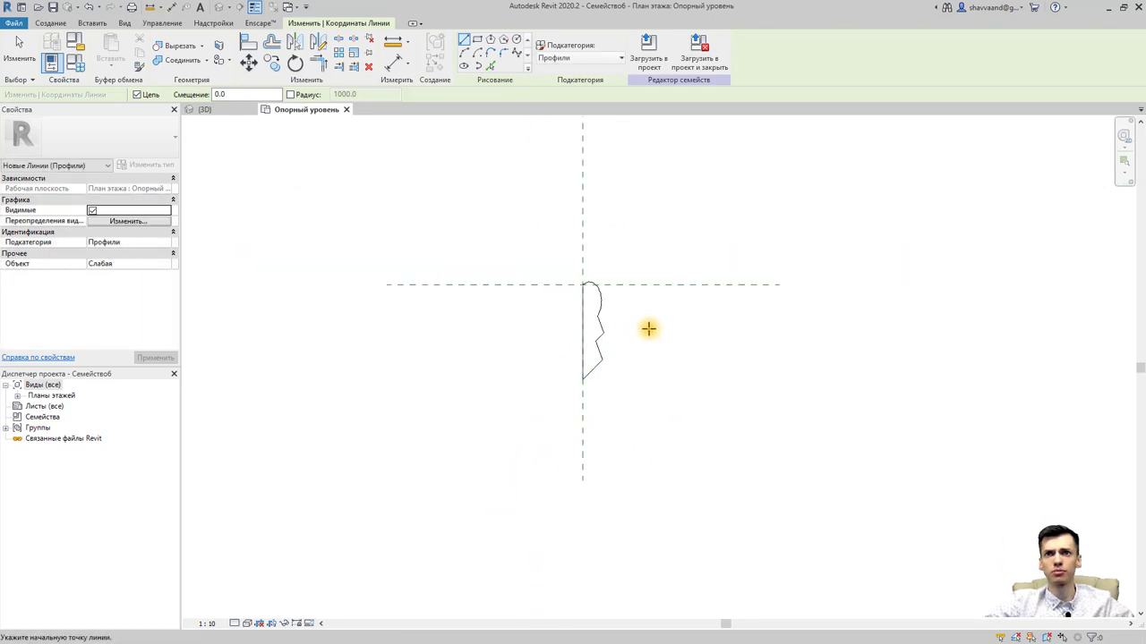
pyautogui.scroll(3, 648, 329)
pyautogui.press('Escape')
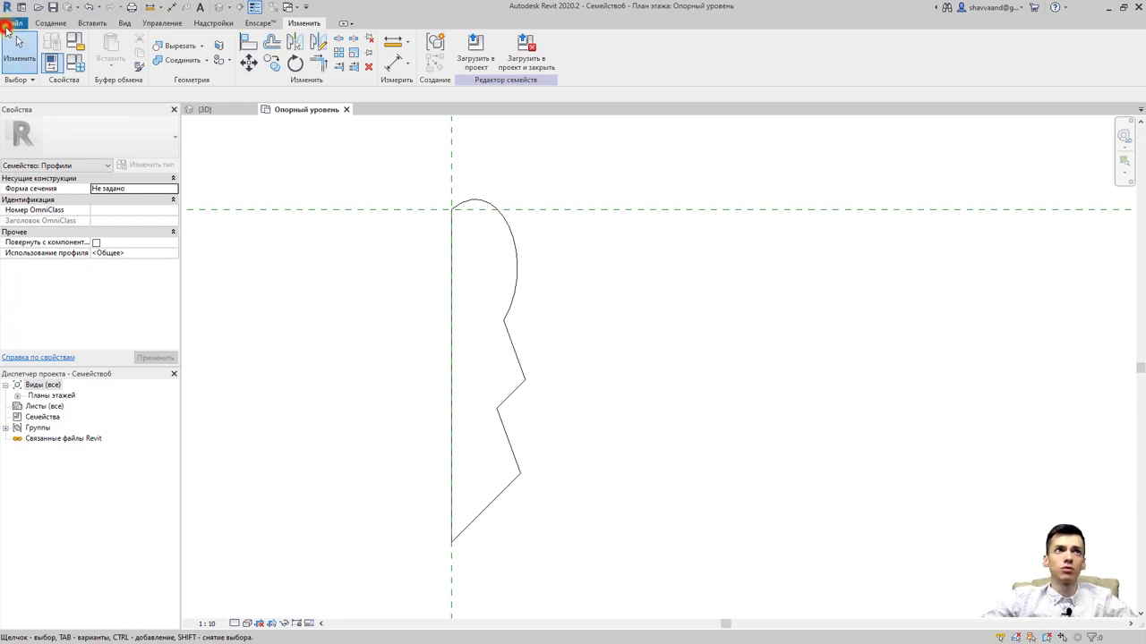
# Step: Save the profile as доска.rfa over the existing file and close the family view
pyautogui.click(9, 27)
pyautogui.click(72, 164)
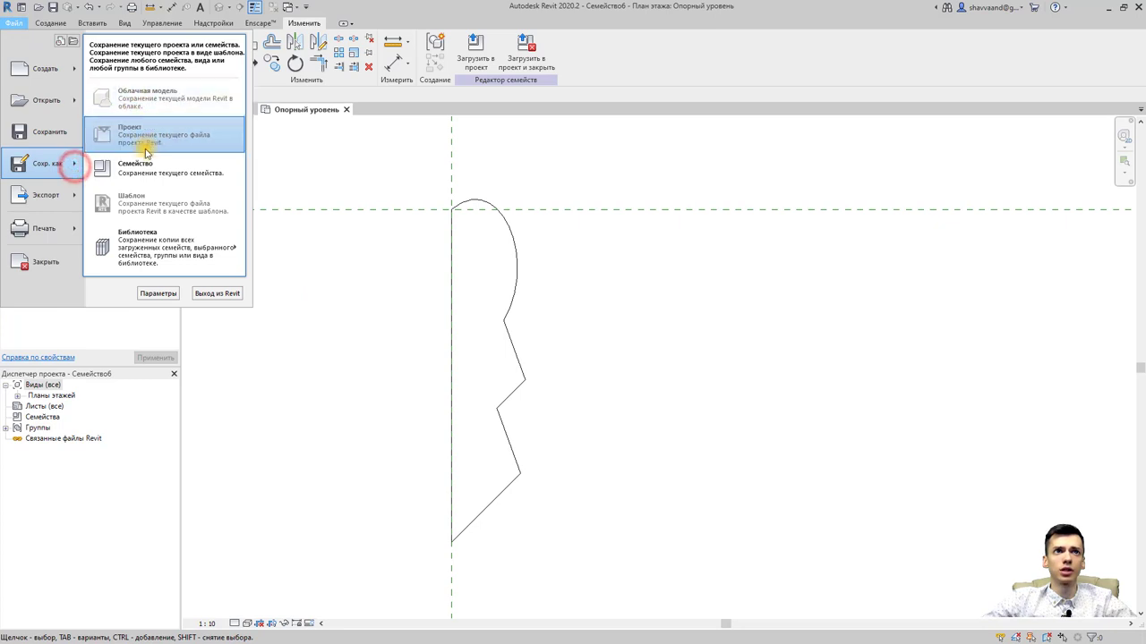
pyautogui.click(139, 166)
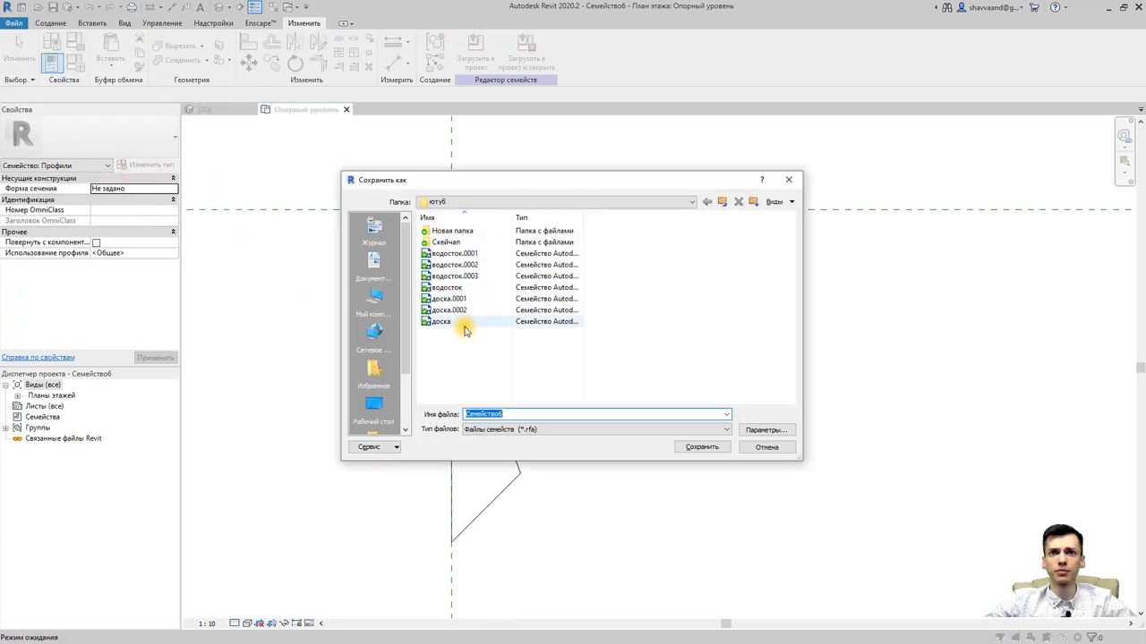
pyautogui.doubleClick(464, 324)
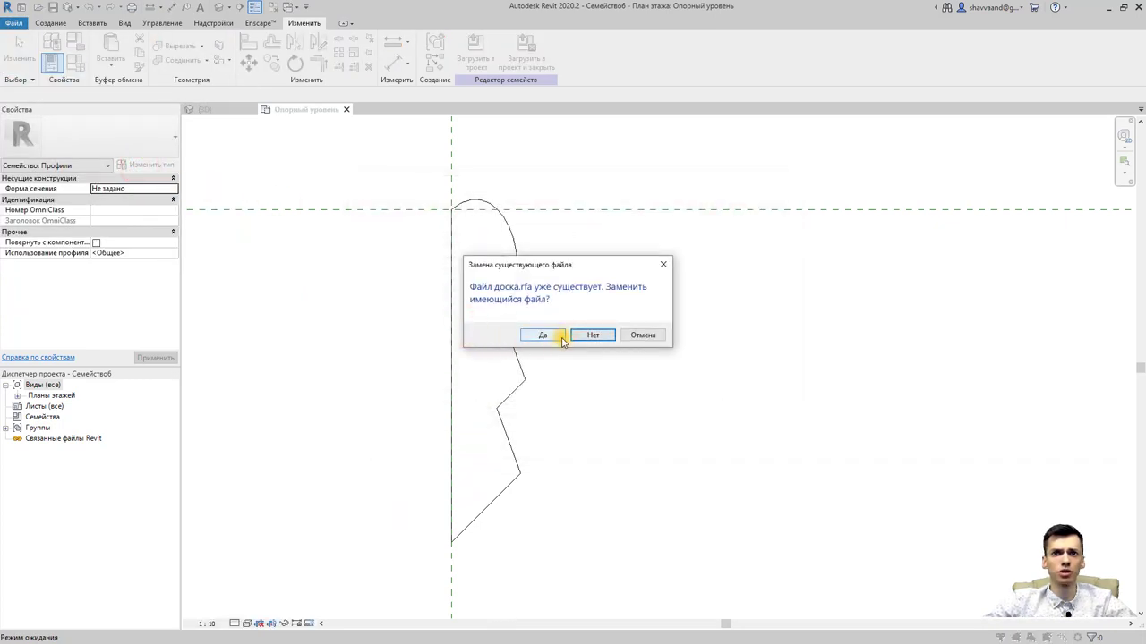
pyautogui.click(559, 338)
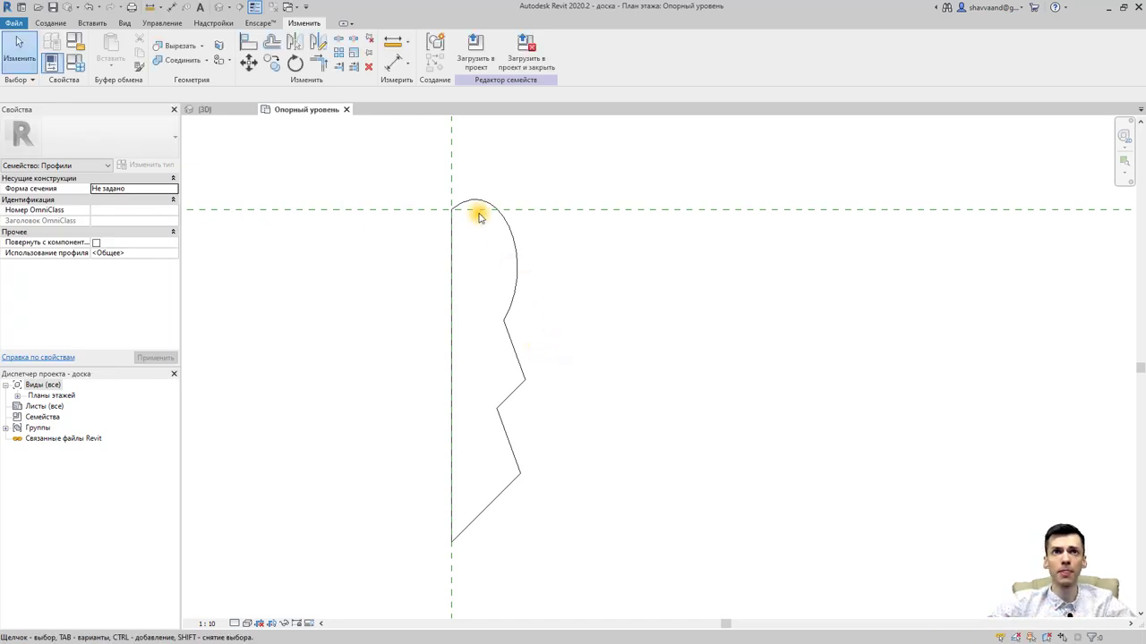
pyautogui.click(350, 110)
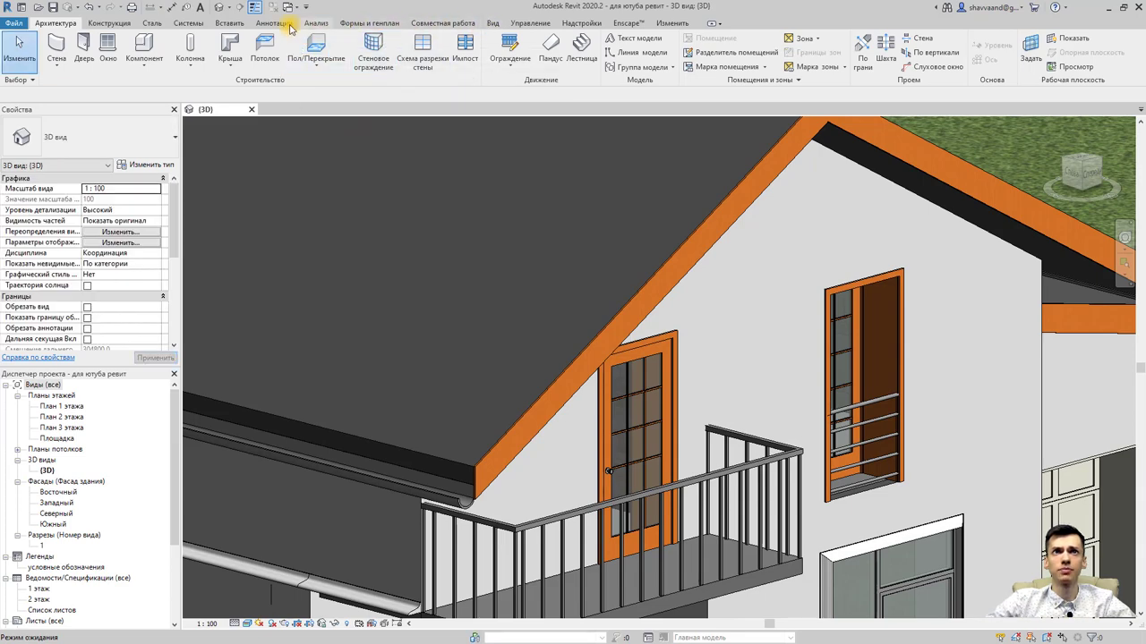
# Step: Load the доска profile family into the house project
pyautogui.click(231, 23)
pyautogui.click(606, 56)
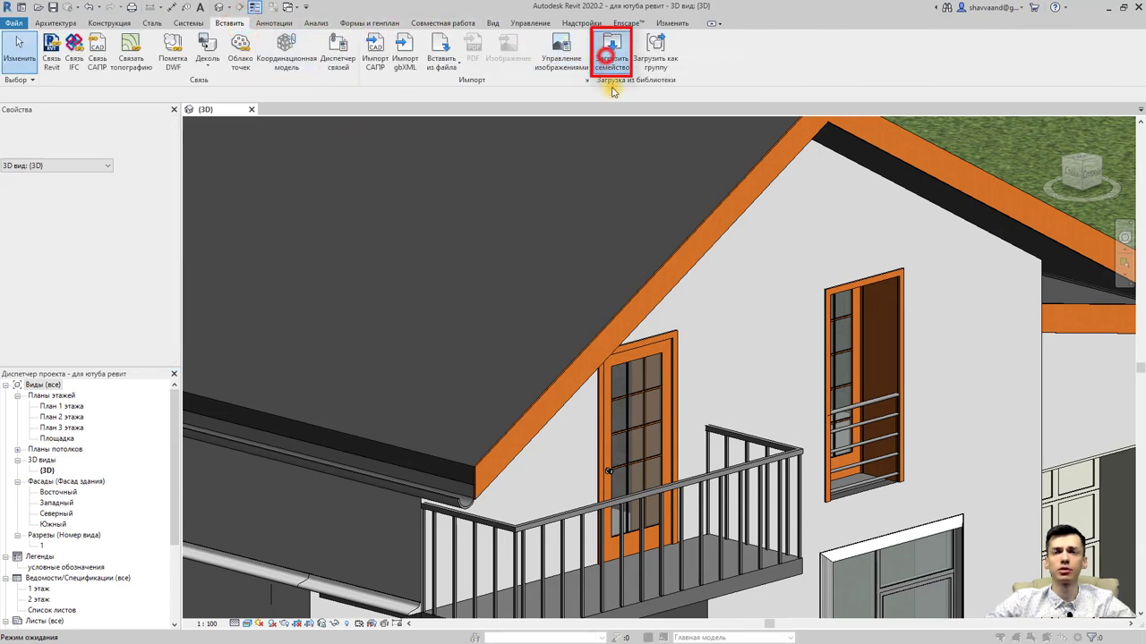
pyautogui.doubleClick(463, 337)
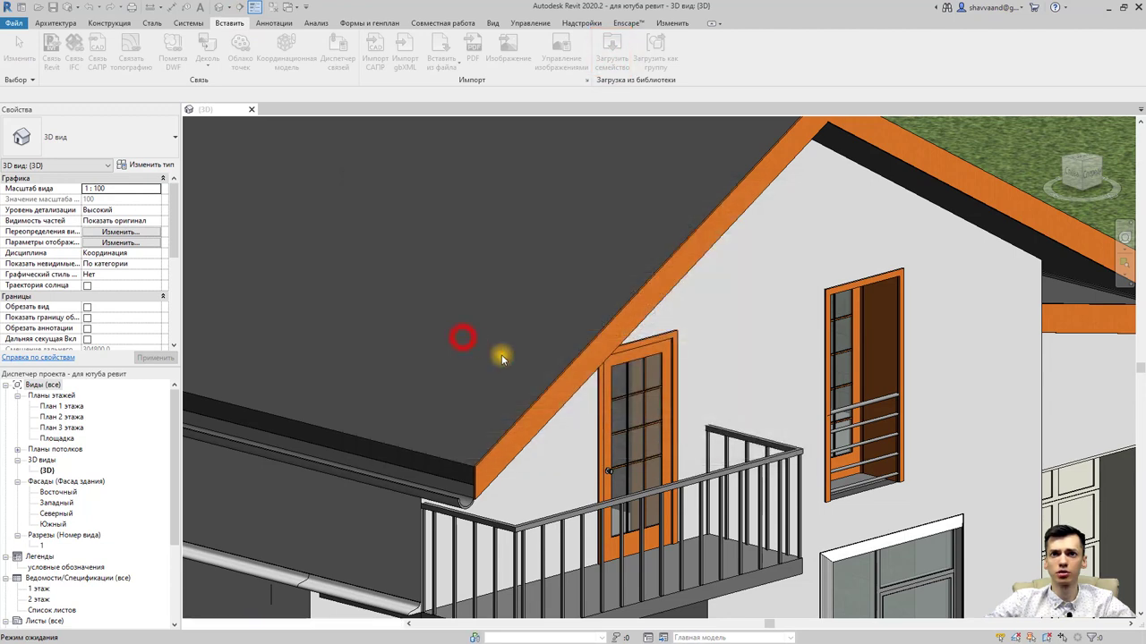
# Step: Set the fascia type's Профиль to 'доска : доска'
pyautogui.click(493, 447)
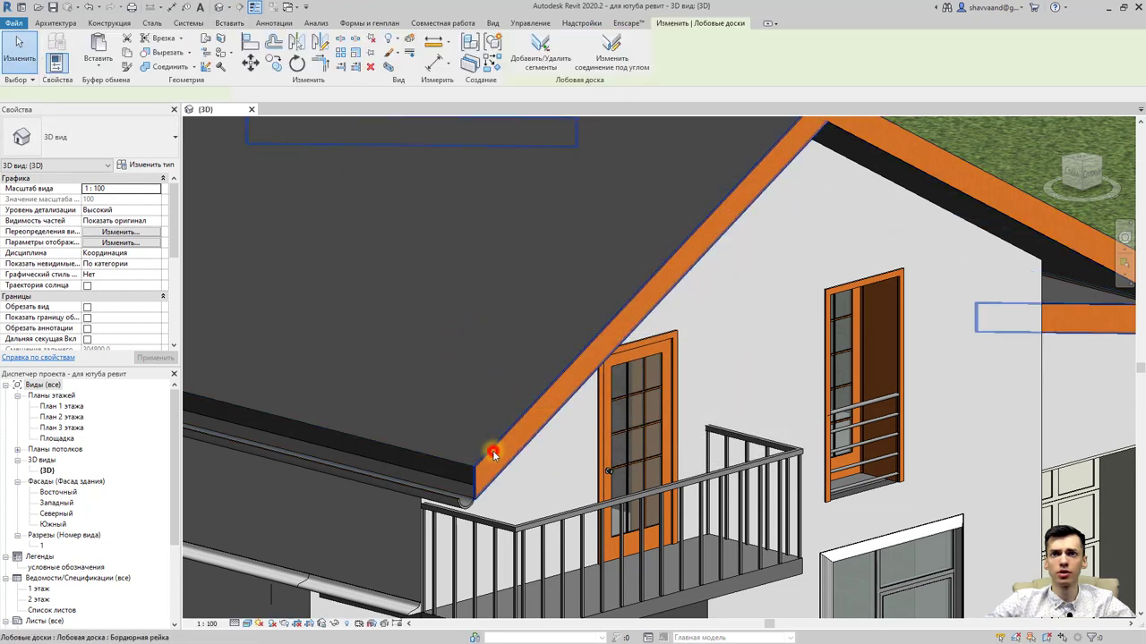
pyautogui.click(492, 450)
pyautogui.scroll(-2, 525, 397)
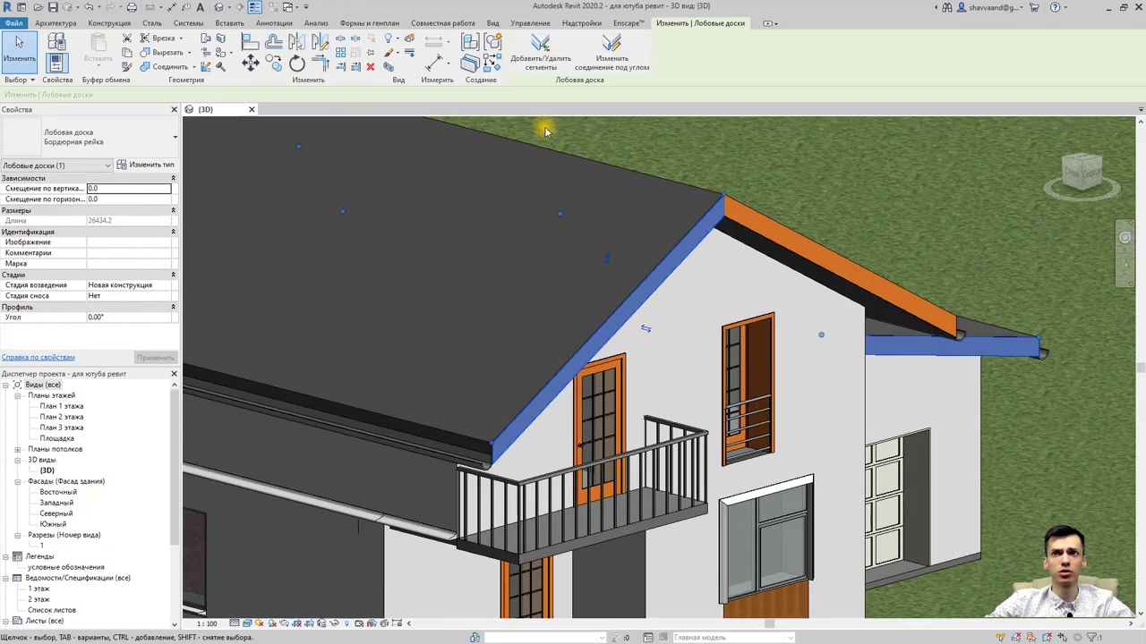
pyautogui.click(150, 165)
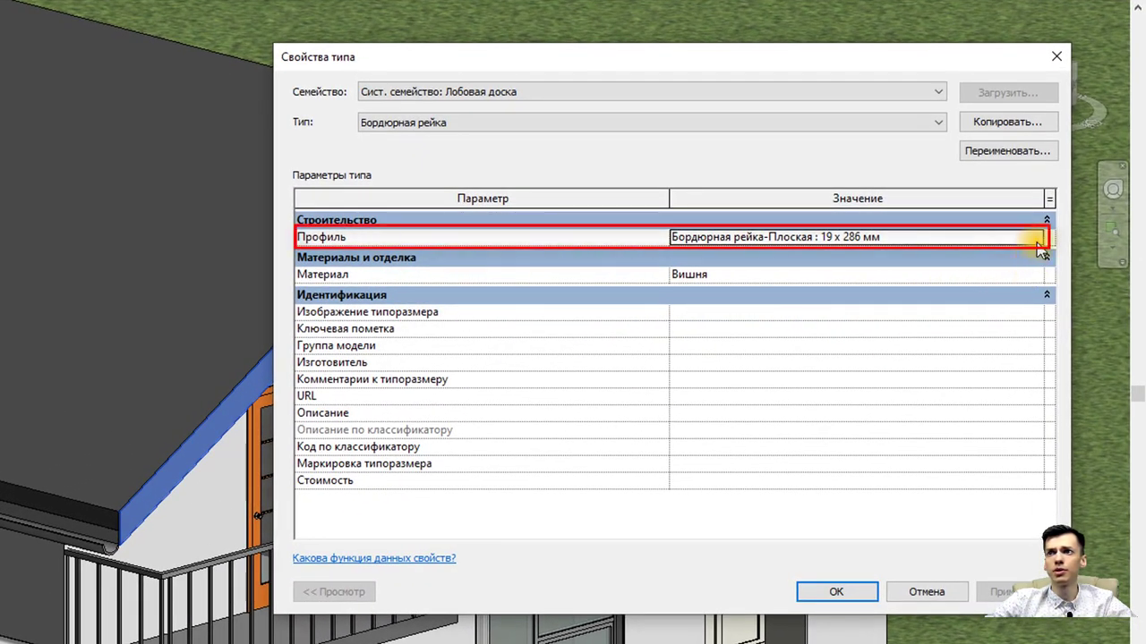
pyautogui.click(1040, 241)
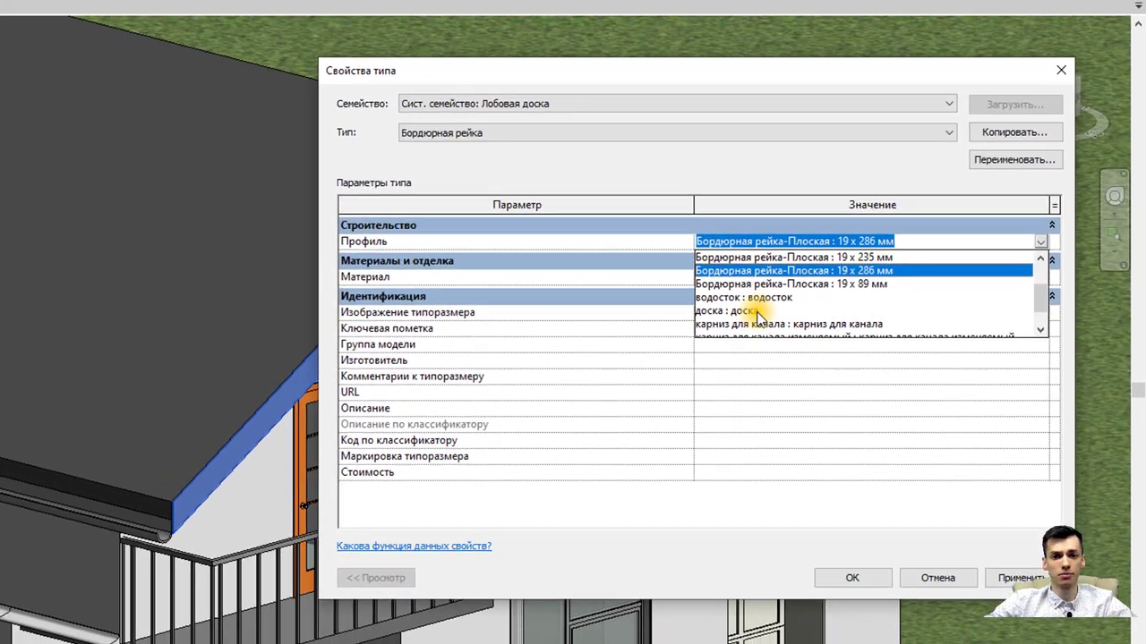
pyautogui.click(757, 311)
pyautogui.click(955, 491)
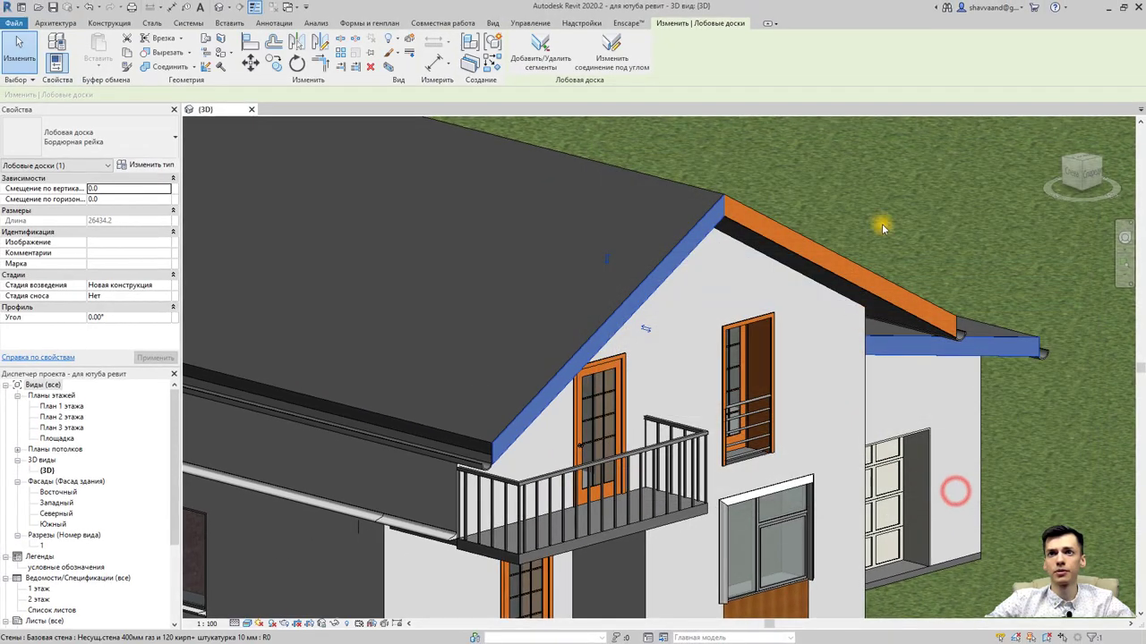
# Step: Zoom in on the roof eave and select the теплая крыша roof
pyautogui.press('Escape')
pyautogui.scroll(5, 874, 202)
pyautogui.moveTo(985, 314)
pyautogui.mouseDown(button='middle')
pyautogui.moveTo(822, 380)
pyautogui.moveTo(742, 370)
pyautogui.mouseUp(button='middle')
pyautogui.scroll(3, 647, 378)
pyautogui.scroll(3, 591, 425)
pyautogui.moveTo(591, 425); pyautogui.dragTo(588, 308, button='middle')
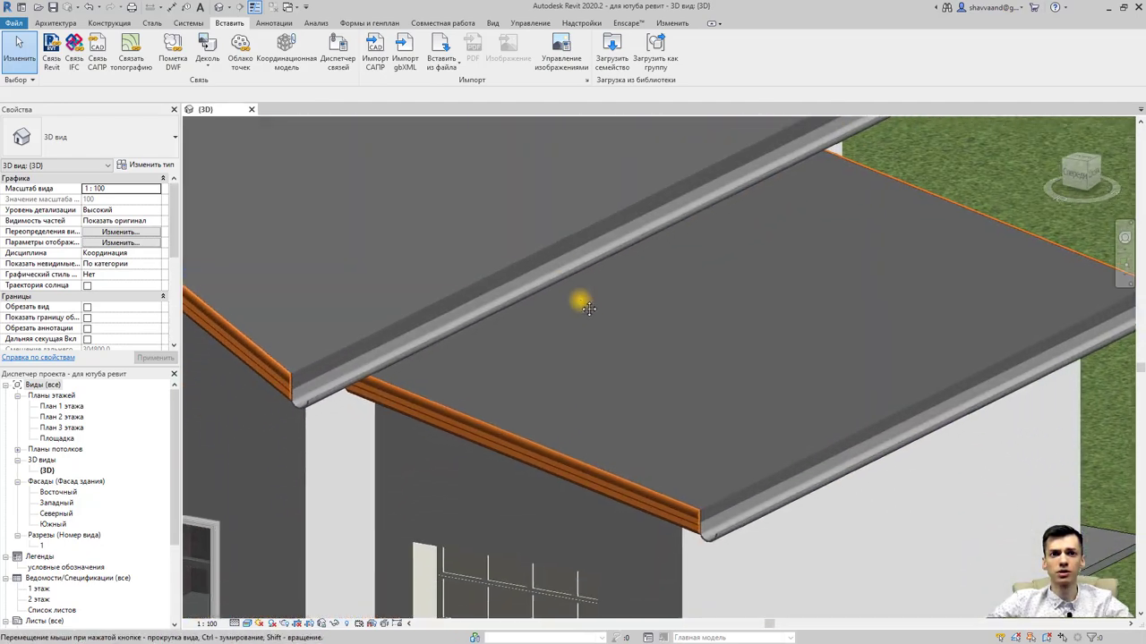
pyautogui.scroll(-3, 617, 416)
pyautogui.moveTo(618, 417); pyautogui.dragTo(749, 463, button='middle')
pyautogui.scroll(2, 544, 384)
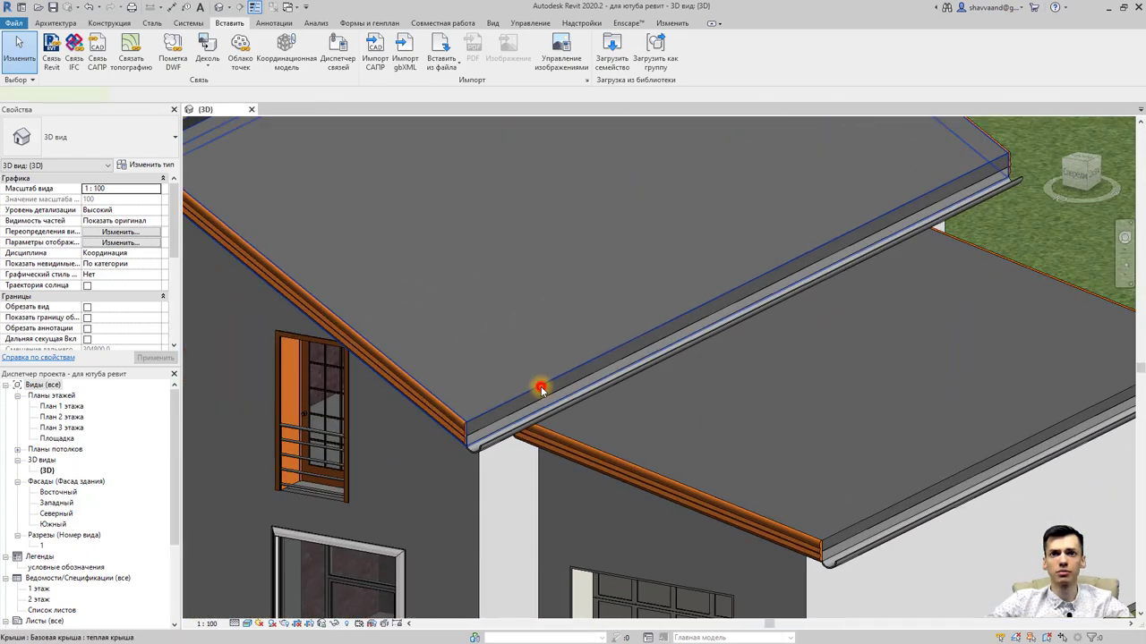
pyautogui.click(540, 385)
# Step: In the теплая крыша roof structure, set layer 1's material to 'Кровля, черепица'
pyautogui.click(150, 165)
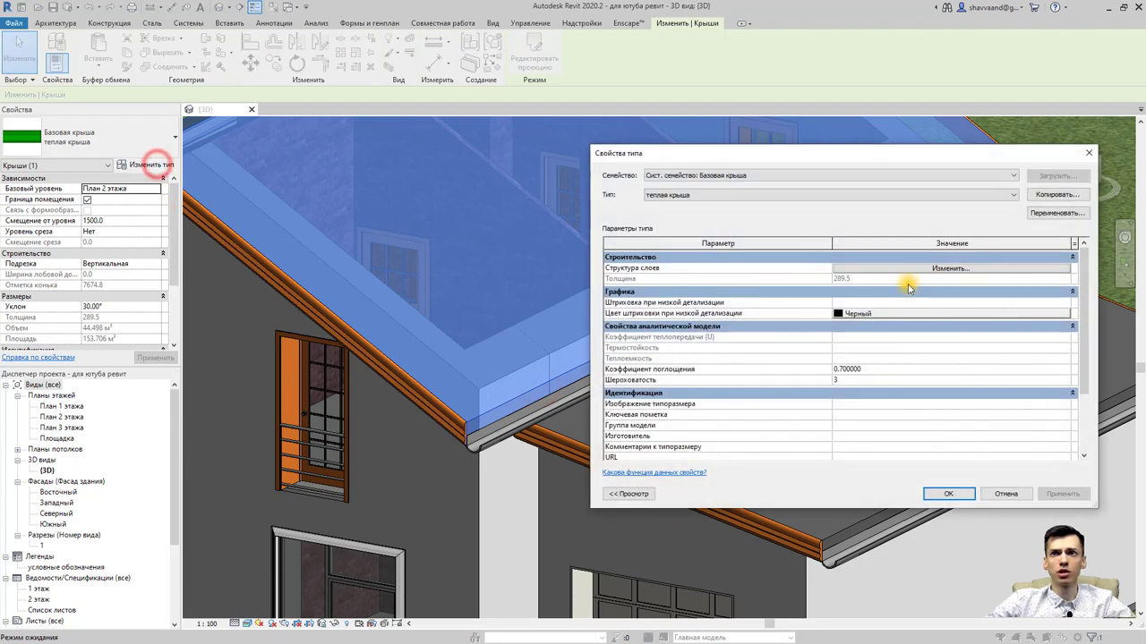
pyautogui.click(966, 271)
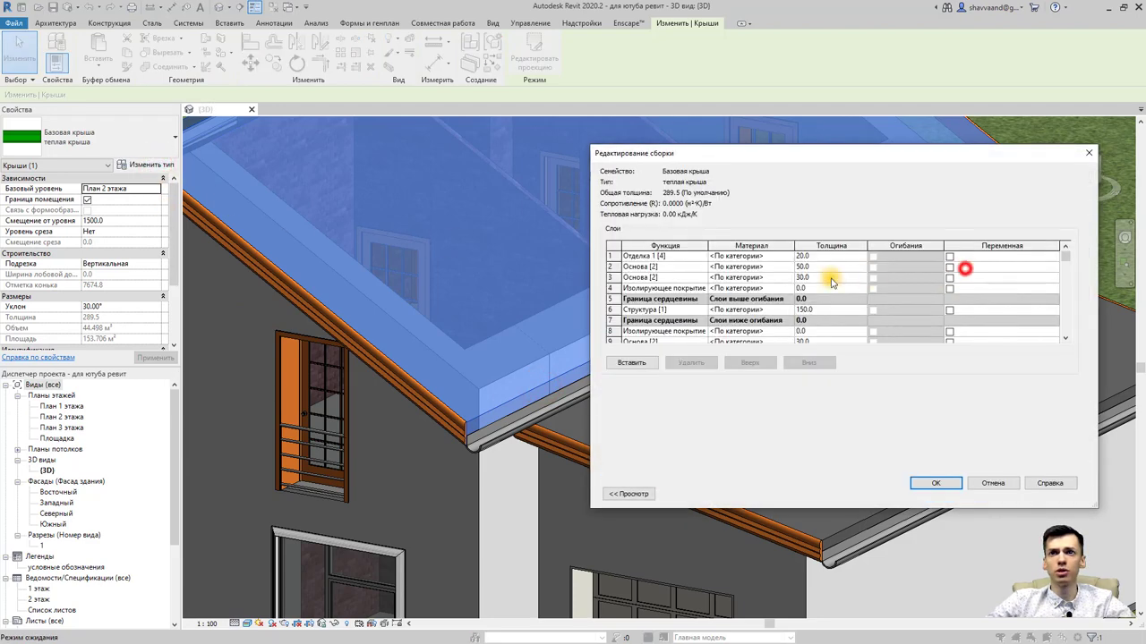
pyautogui.click(788, 258)
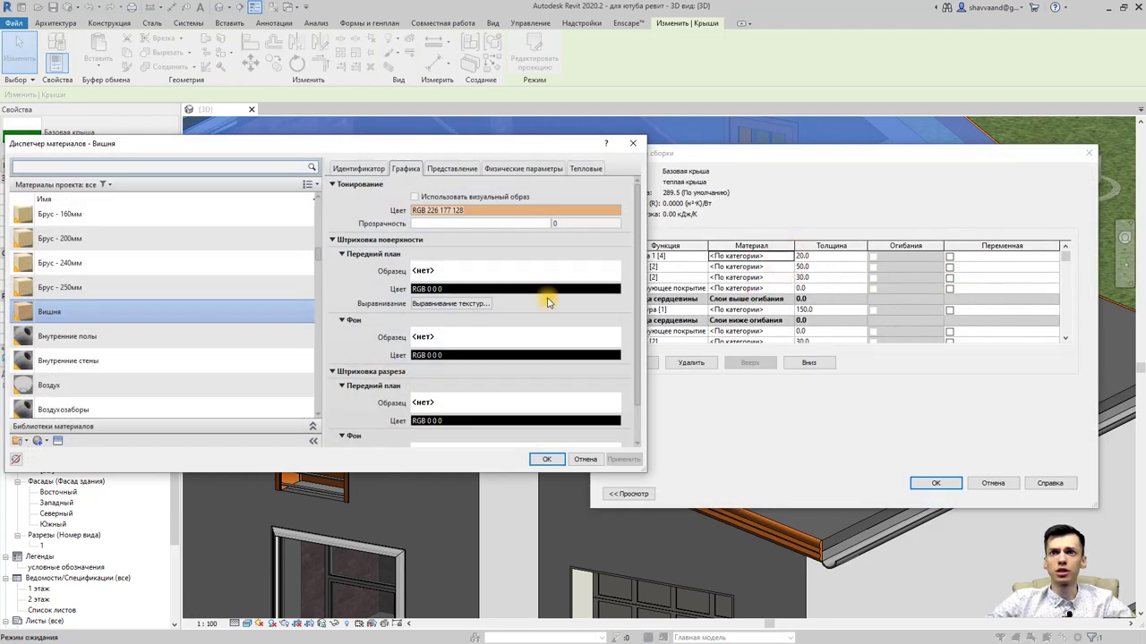
pyautogui.scroll(-2, 141, 315)
pyautogui.scroll(-5, 149, 326)
pyautogui.scroll(-2, 148, 324)
pyautogui.scroll(-1, 144, 322)
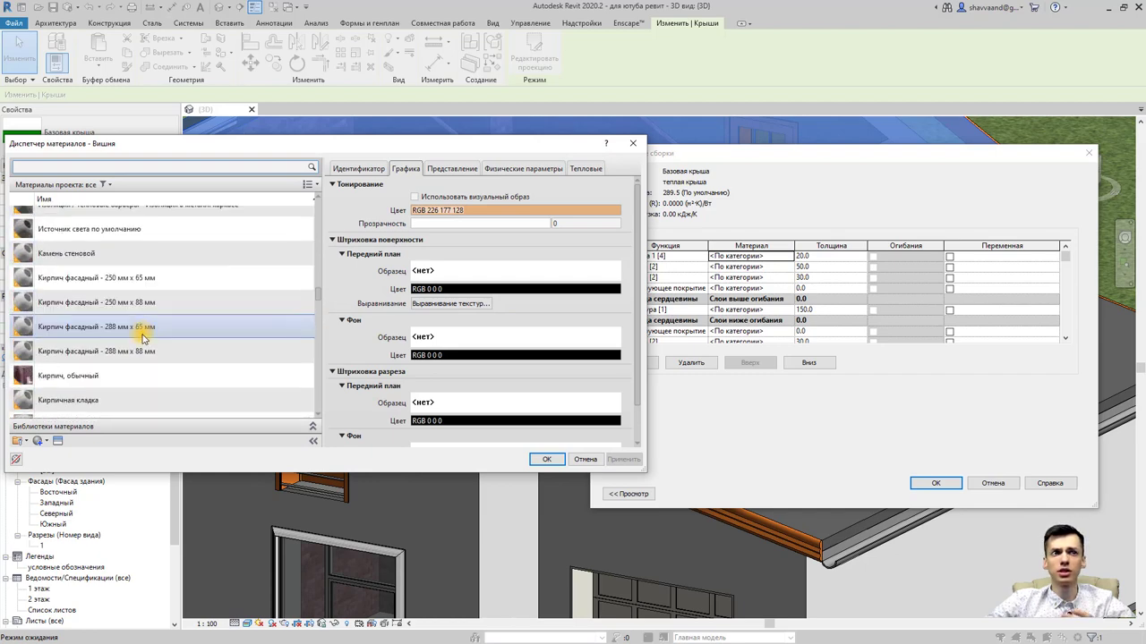
pyautogui.scroll(-2, 140, 322)
pyautogui.scroll(-1, 134, 324)
pyautogui.click(121, 293)
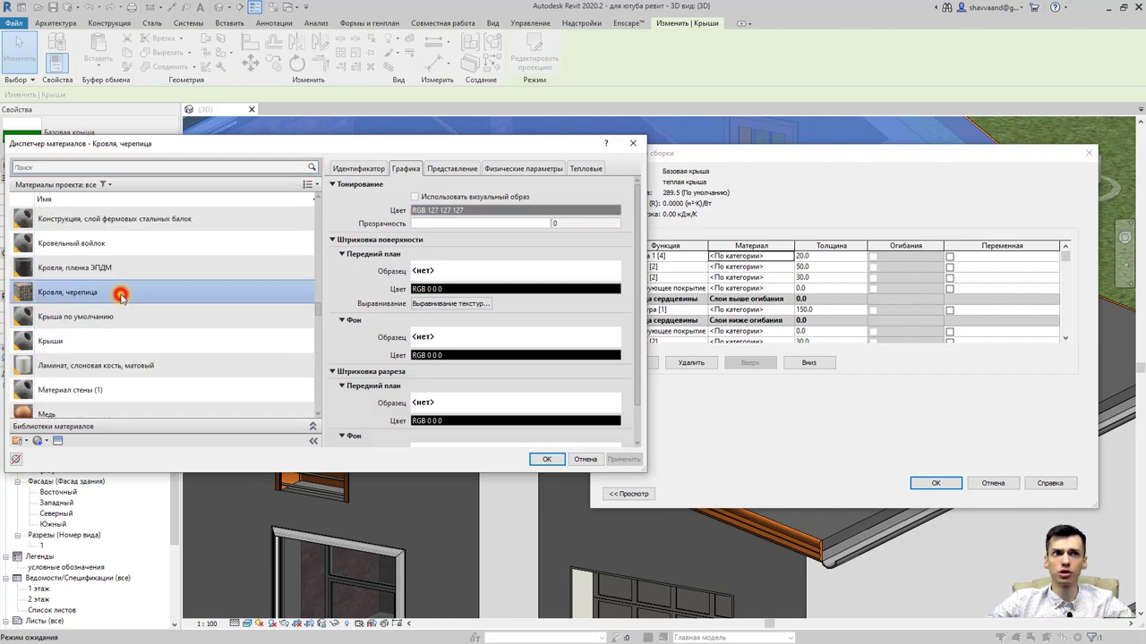
pyautogui.doubleClick(121, 293)
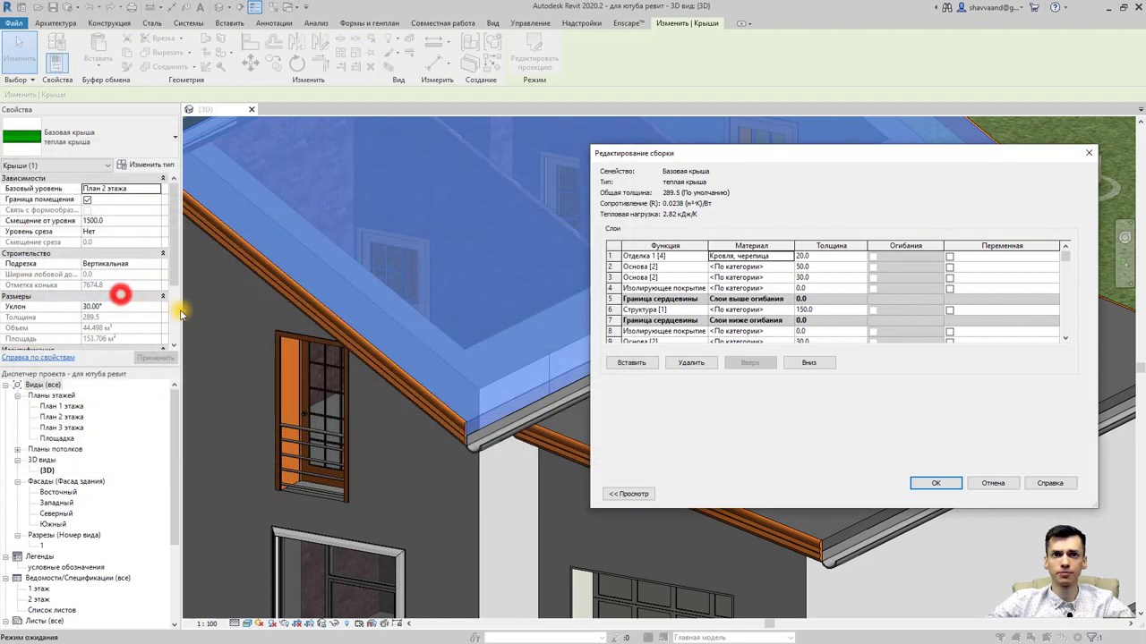
pyautogui.click(931, 493)
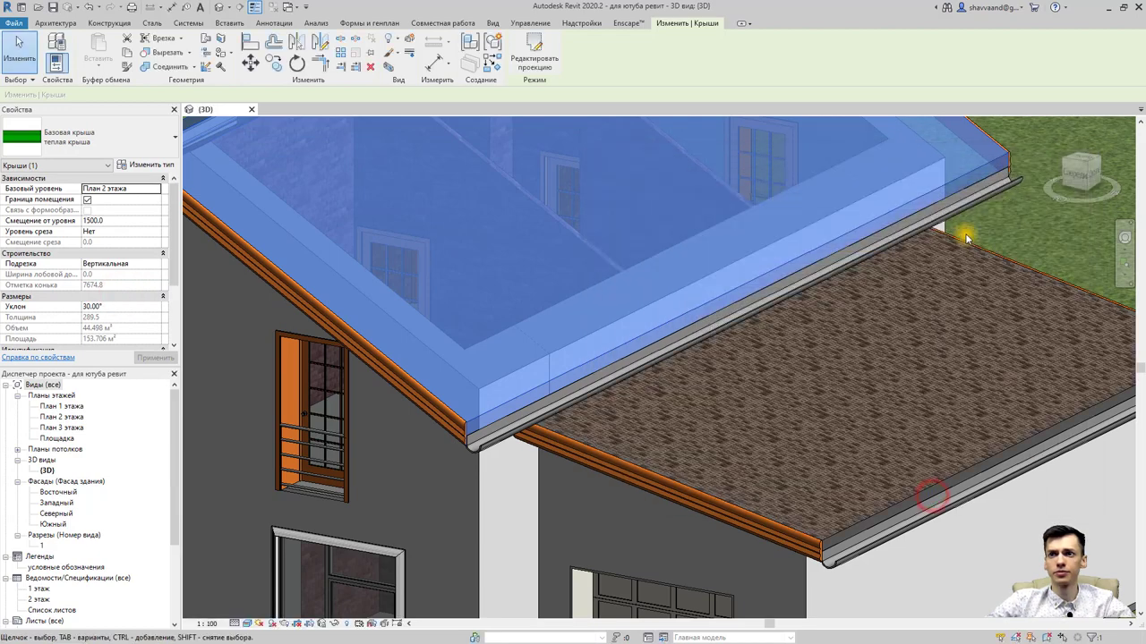
# Step: Delete the orange fascia boards along the roof eave
pyautogui.press('Escape')
pyautogui.scroll(-2, 1009, 230)
pyautogui.scroll(-3, 1006, 225)
pyautogui.scroll(3, 864, 256)
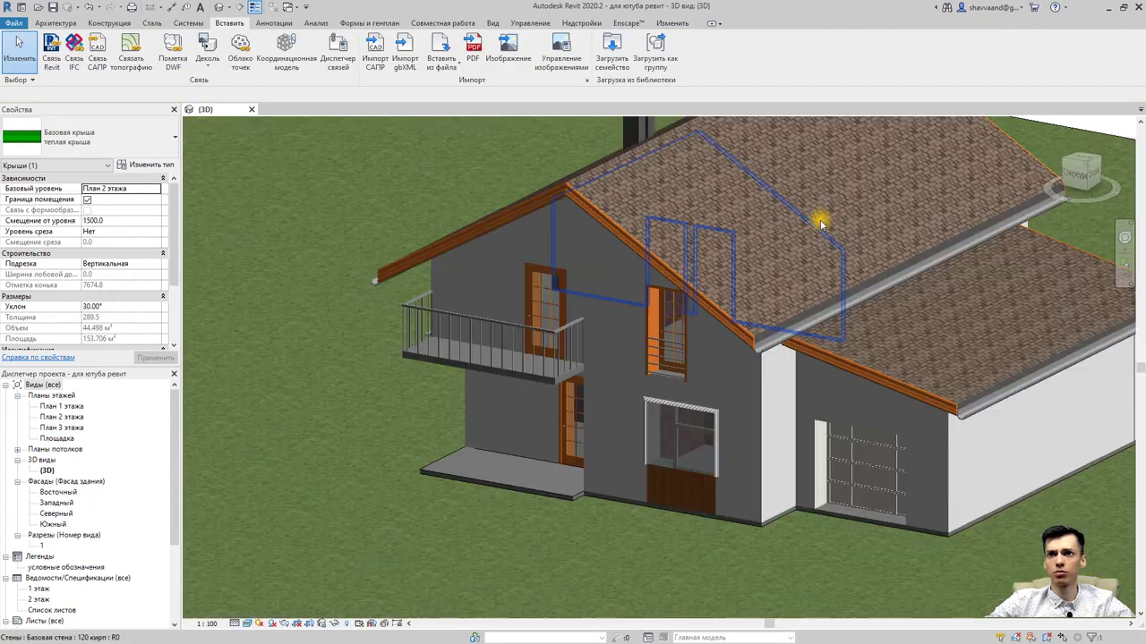
pyautogui.scroll(3, 818, 218)
pyautogui.scroll(1, 742, 285)
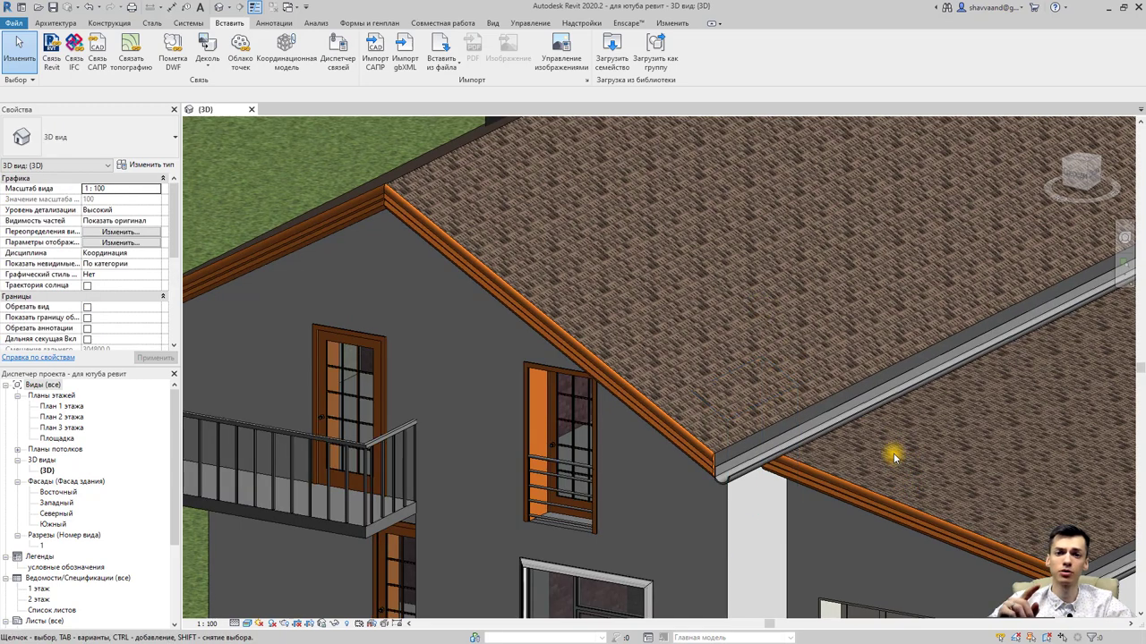
pyautogui.keyDown('shift'); pyautogui.moveTo(893, 457); pyautogui.dragTo(803, 447, button='middle'); pyautogui.keyUp('shift')
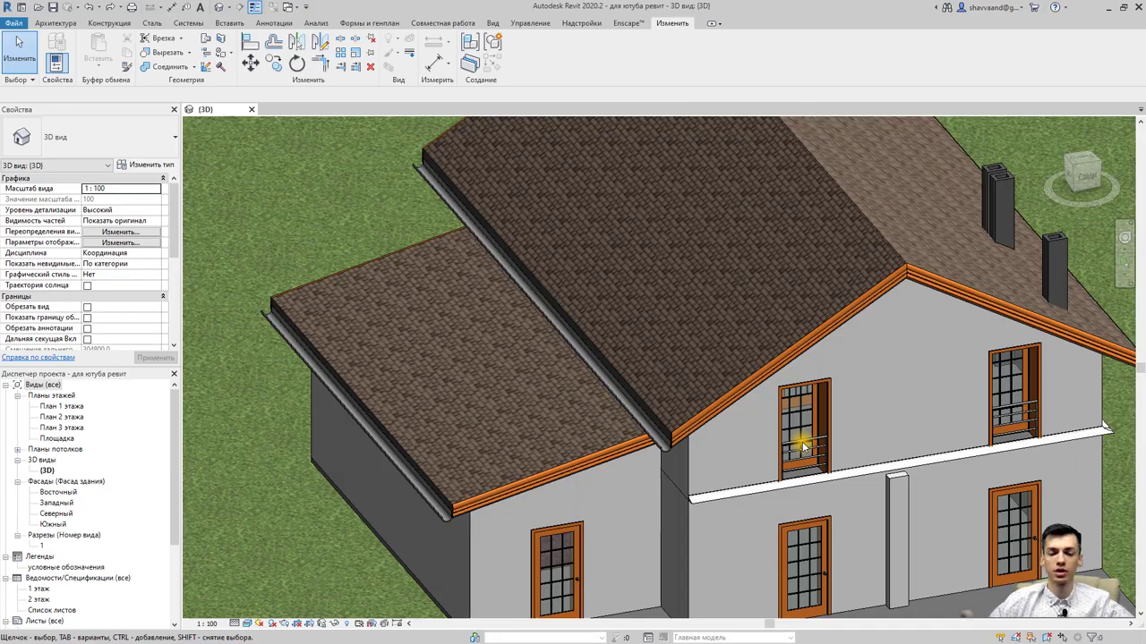
pyautogui.click(633, 450)
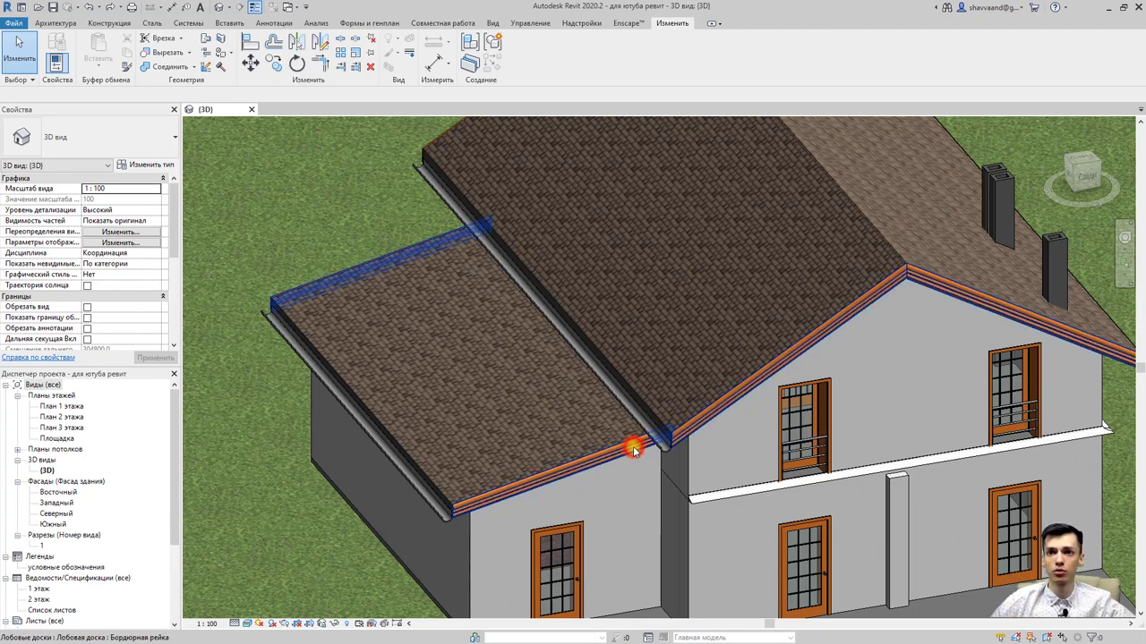
pyautogui.press('Delete')
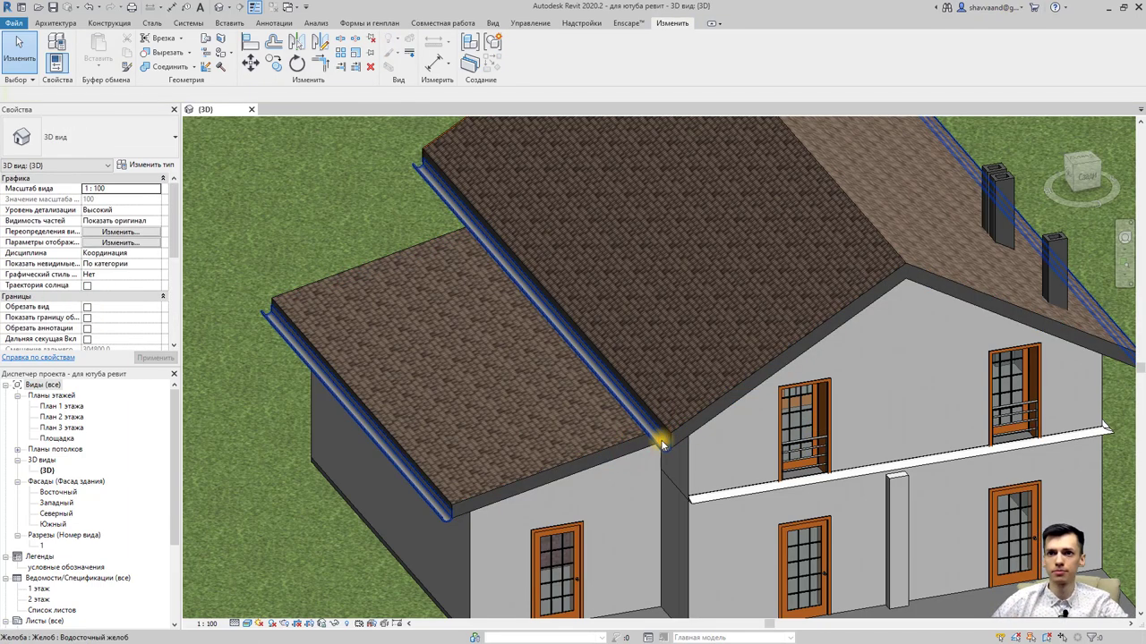
# Step: Delete the gable fascia board on the other side, then view the house from above
pyautogui.click(660, 440)
pyautogui.scroll(-3, 528, 491)
pyautogui.scroll(-2, 750, 491)
pyautogui.moveTo(749, 491)
pyautogui.keyDown('shift'); pyautogui.mouseDown(button='middle')
pyautogui.moveTo(617, 475)
pyautogui.moveTo(767, 455)
pyautogui.moveTo(576, 468)
pyautogui.mouseUp(button='middle'); pyautogui.keyUp('shift')
pyautogui.scroll(5, 618, 474)
pyautogui.press('Escape')
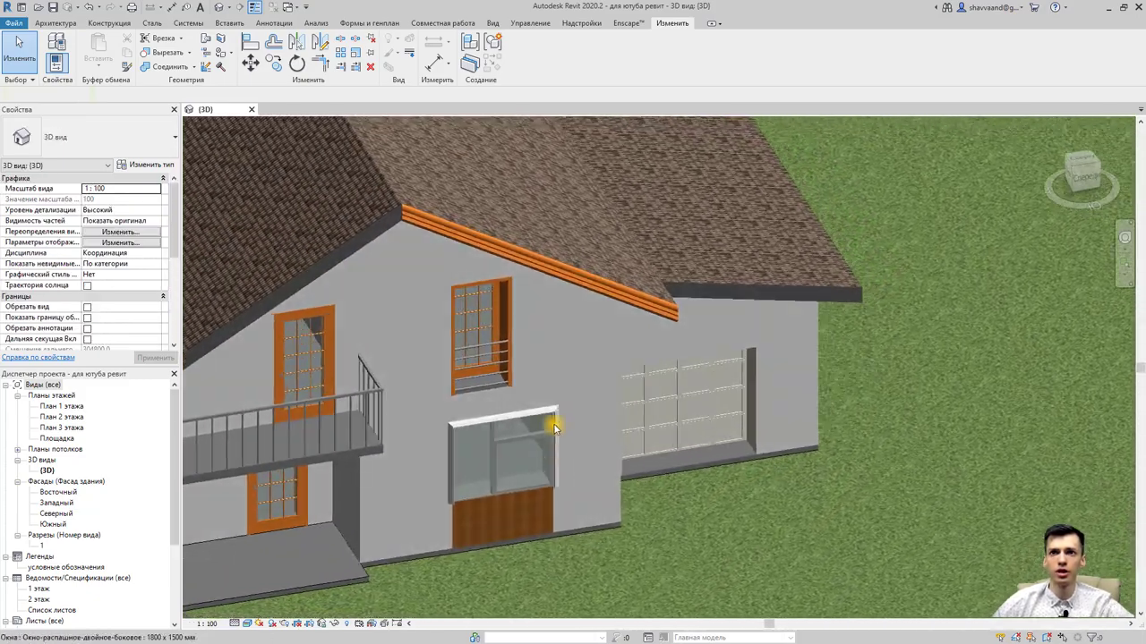
pyautogui.scroll(2, 550, 421)
pyautogui.click(576, 280)
pyautogui.press('Delete')
pyautogui.scroll(-3, 621, 352)
pyautogui.moveTo(622, 353)
pyautogui.keyDown('shift'); pyautogui.mouseDown(button='middle')
pyautogui.moveTo(734, 402)
pyautogui.moveTo(726, 428)
pyautogui.mouseUp(button='middle'); pyautogui.keyUp('shift')
pyautogui.scroll(-2, 782, 420)
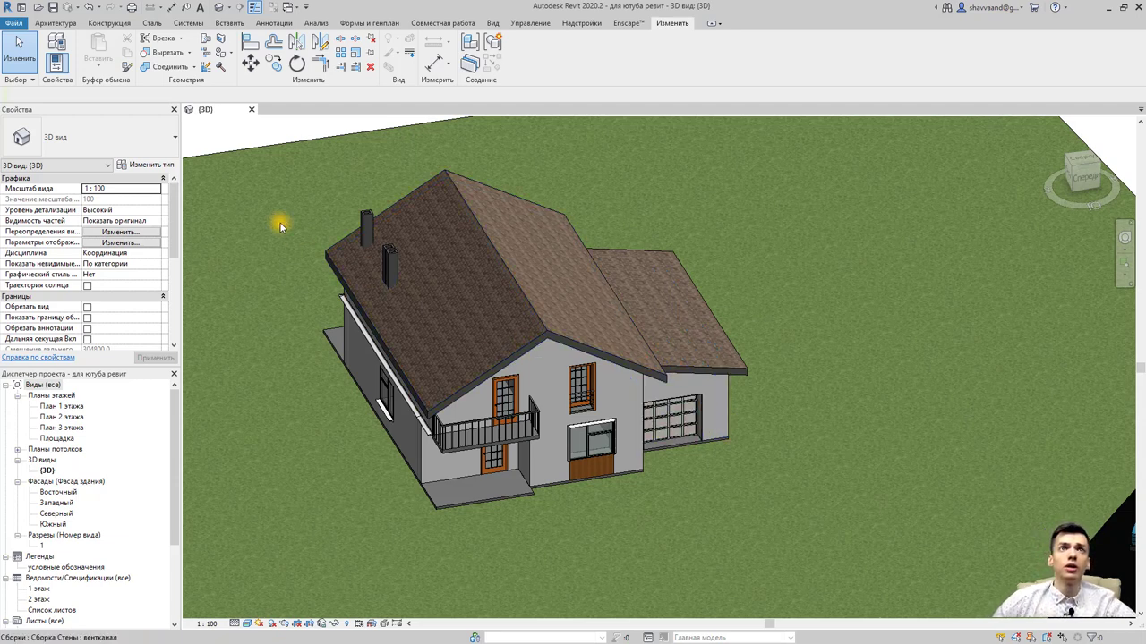
# Step: Start a Model In-Place family in the Обобщенные модели category
pyautogui.click(70, 19)
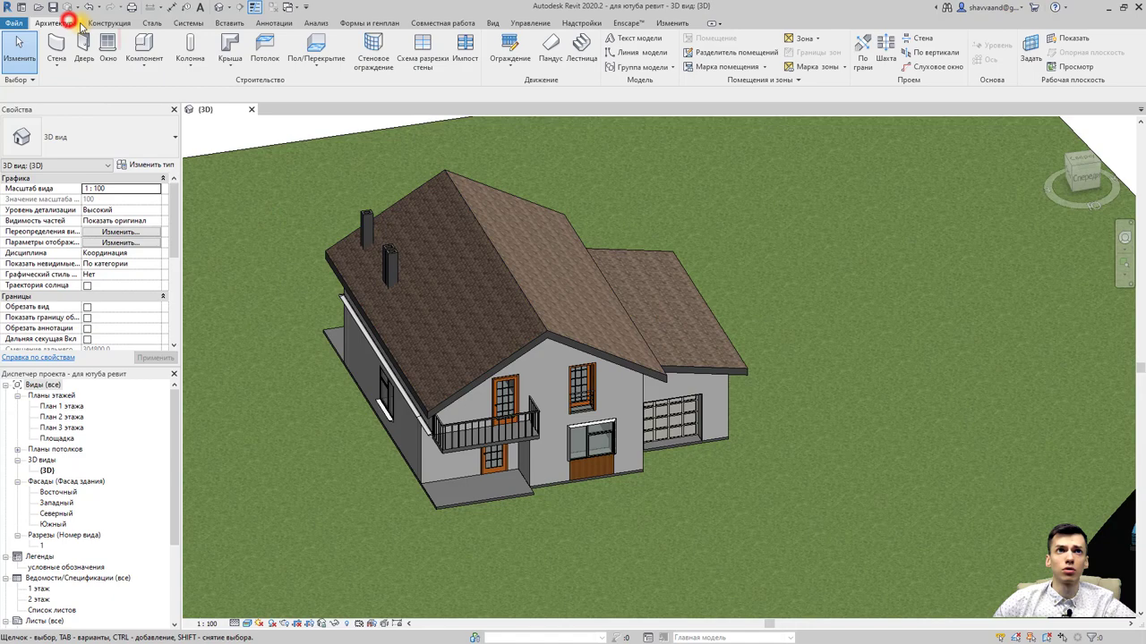
pyautogui.click(144, 68)
pyautogui.click(157, 112)
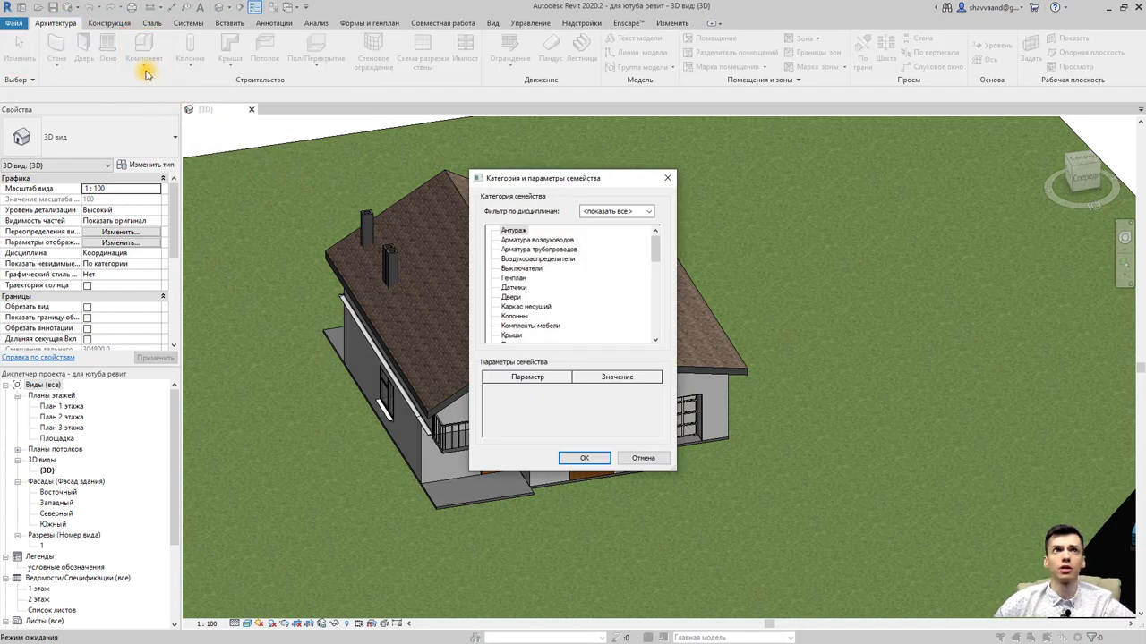
pyautogui.scroll(-2, 600, 278)
pyautogui.scroll(-1, 577, 295)
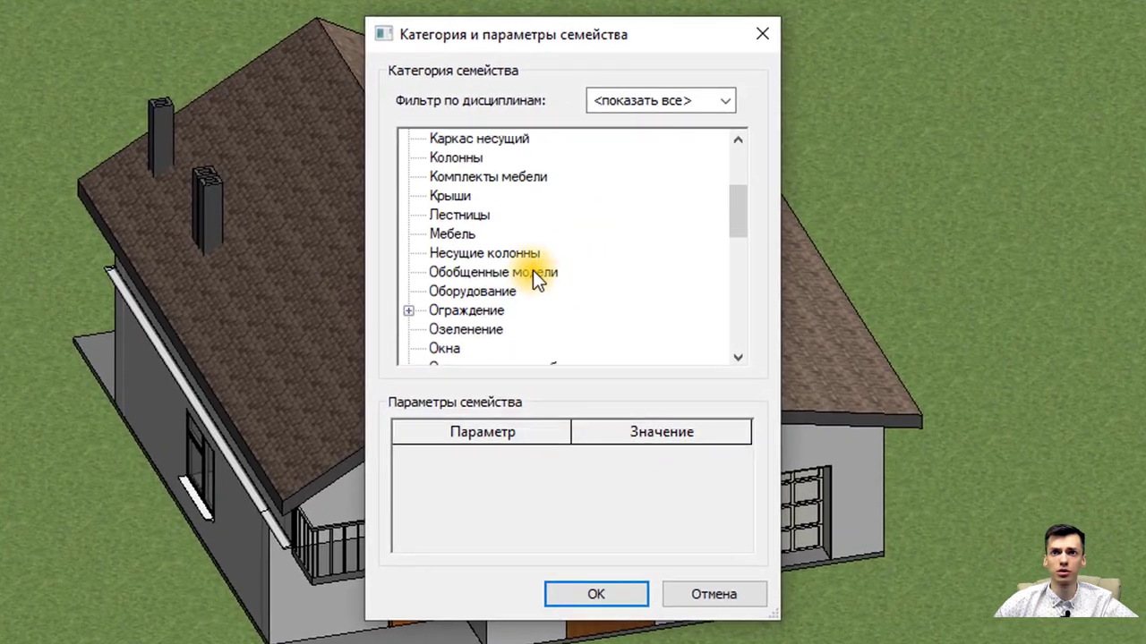
pyautogui.doubleClick(536, 272)
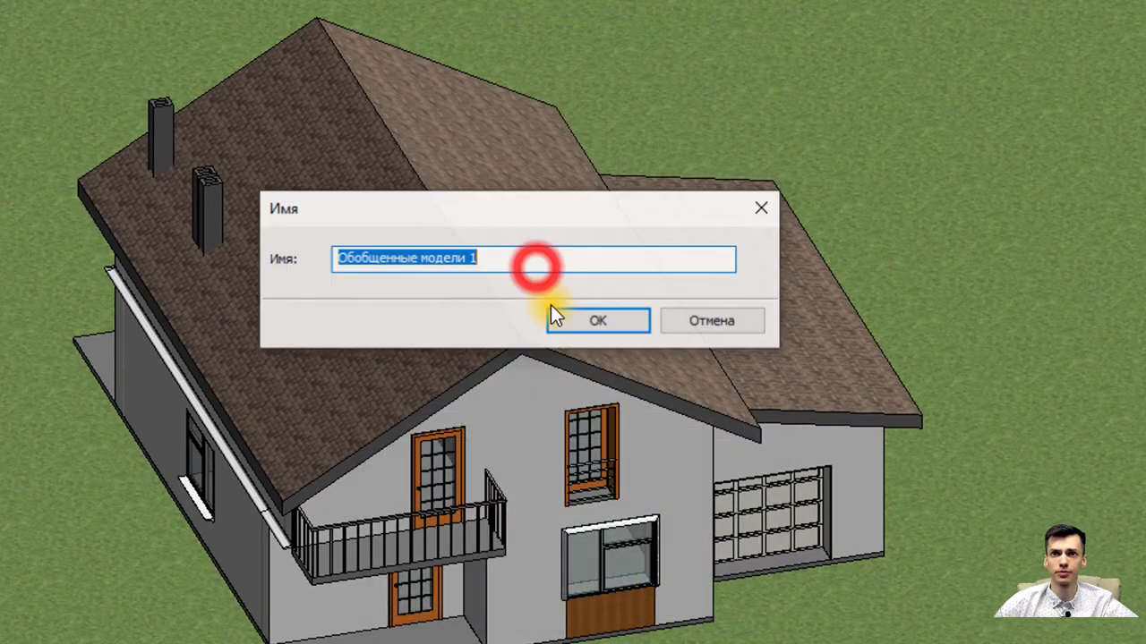
# Step: Name the in-place family 'водосток с трубой'
pyautogui.write('ж')
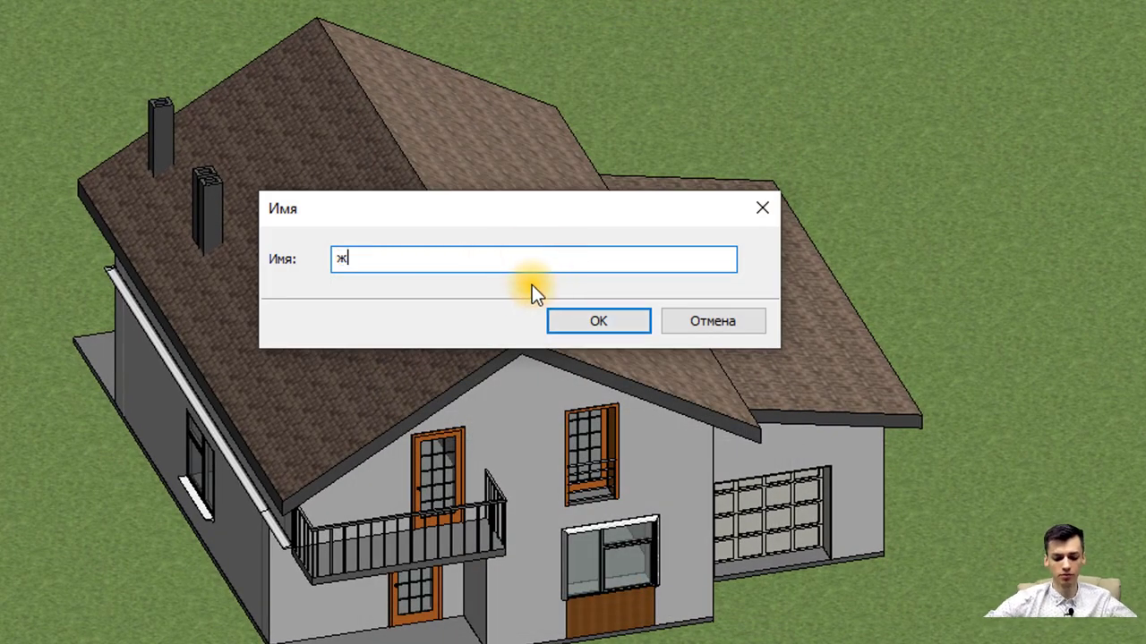
pyautogui.press('BackSpace')
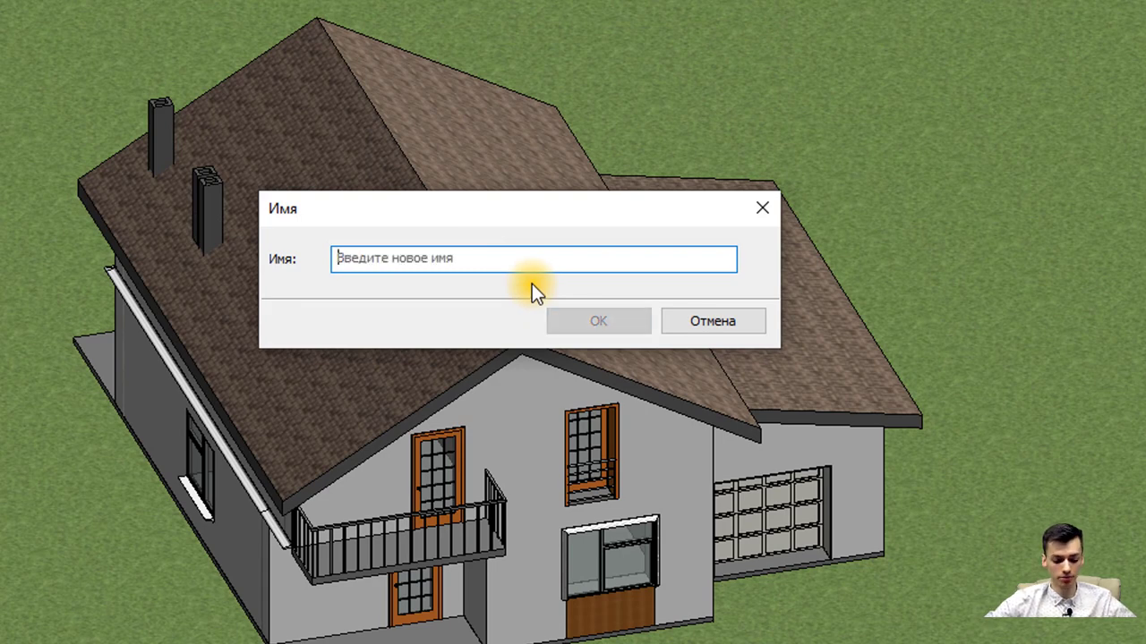
pyautogui.write('водосток с ')
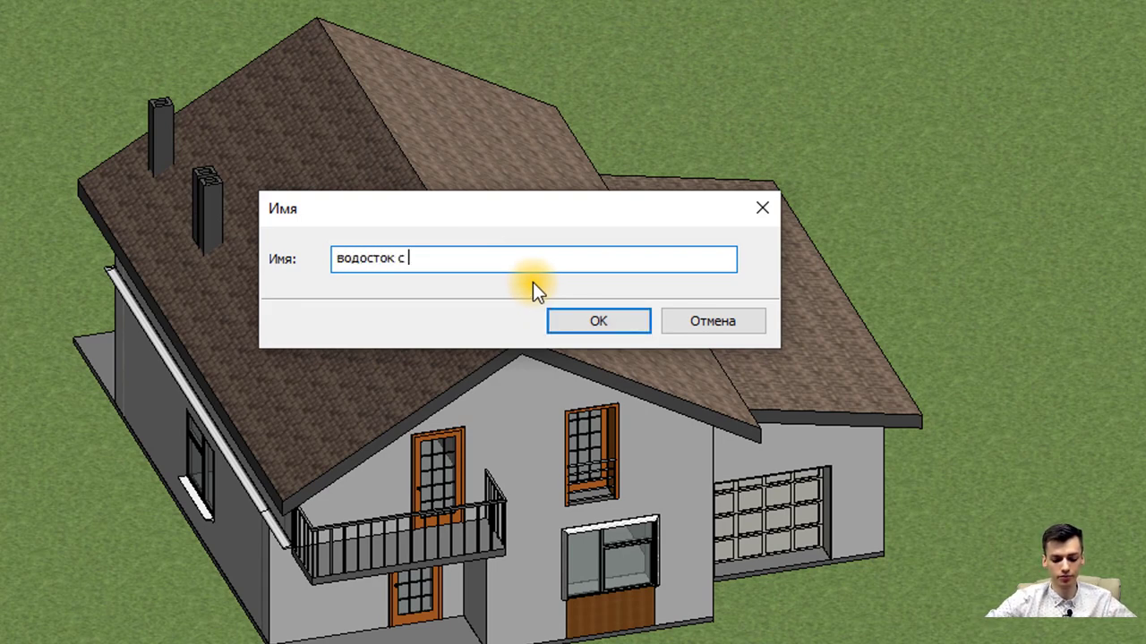
pyautogui.write('трубо')
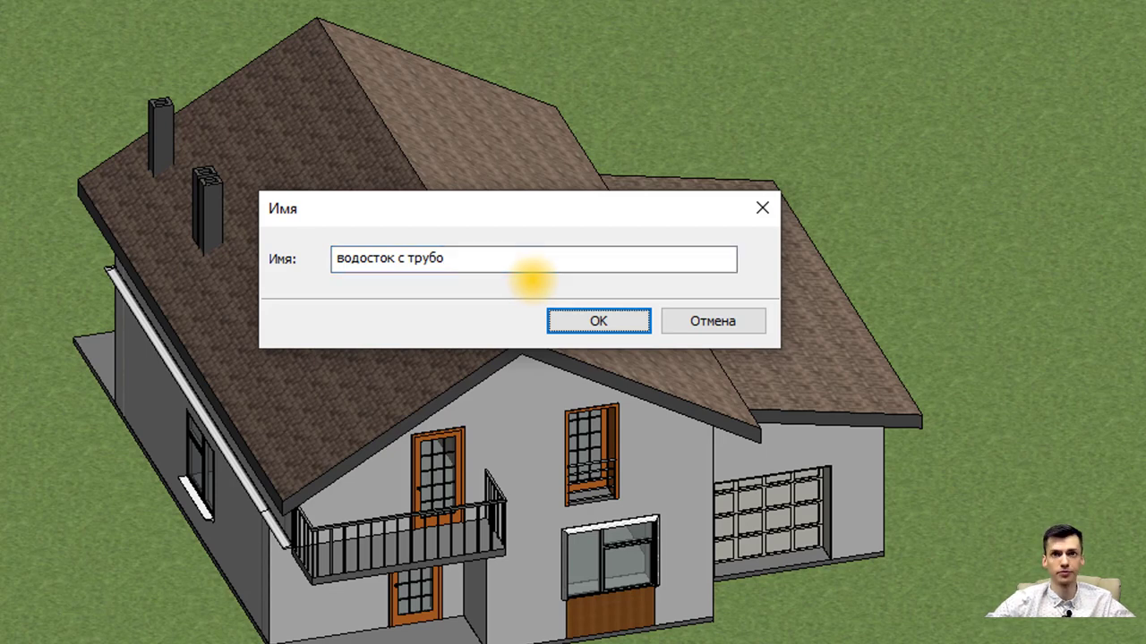
pyautogui.click(540, 269)
pyautogui.write('й')
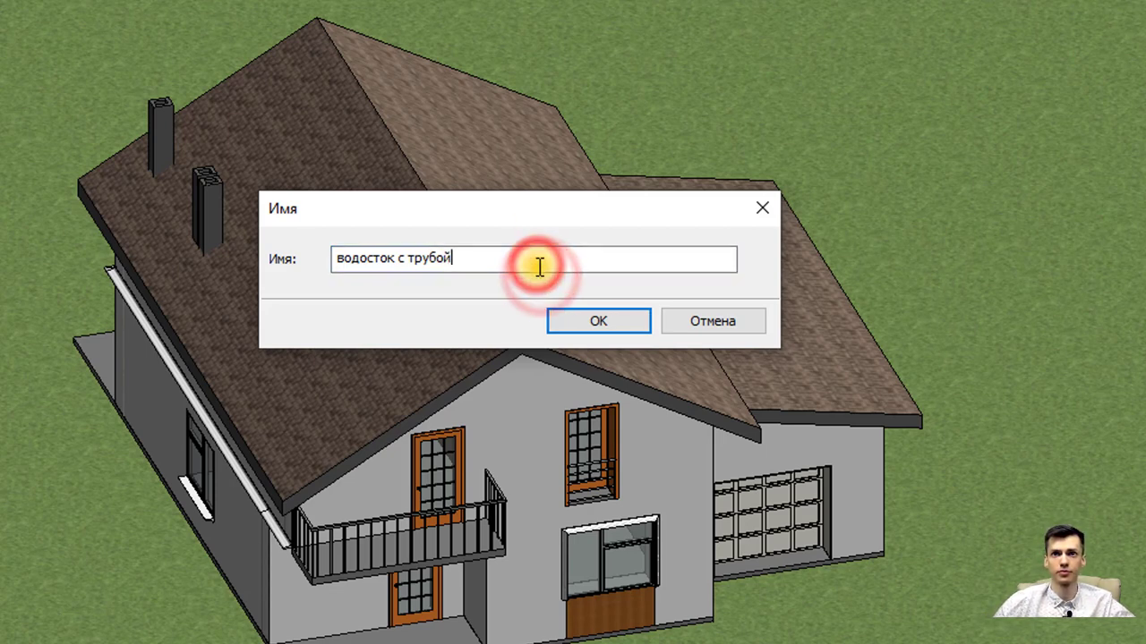
pyautogui.click(580, 320)
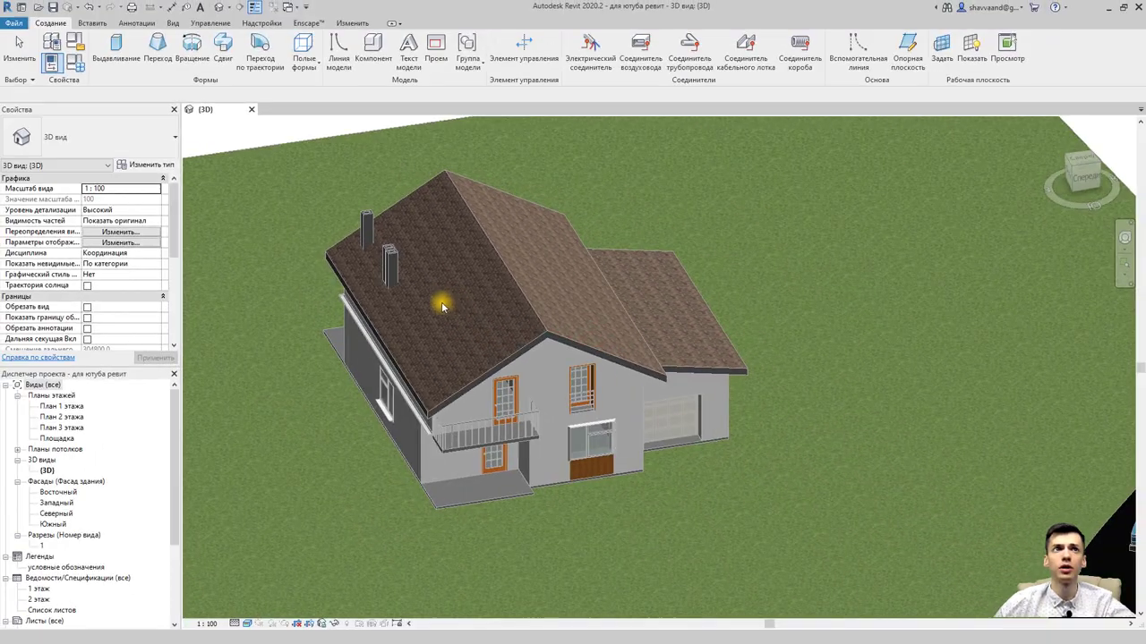
# Step: Start an Extrusion with its work plane picked on the roof fascia face, viewed from Front
pyautogui.click(116, 61)
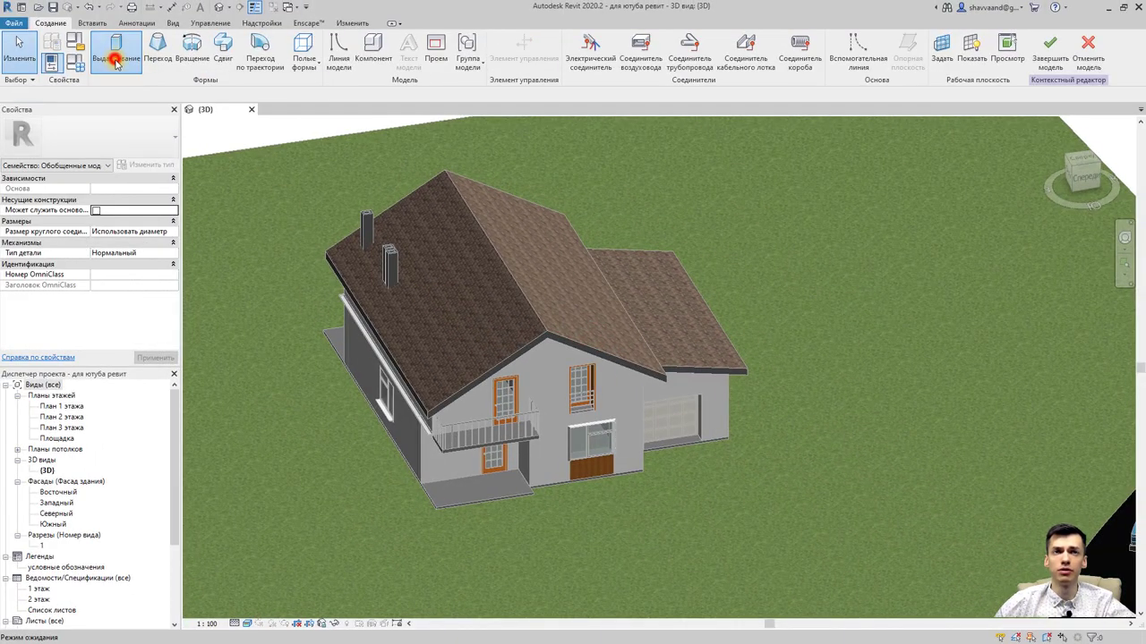
pyautogui.scroll(5, 416, 400)
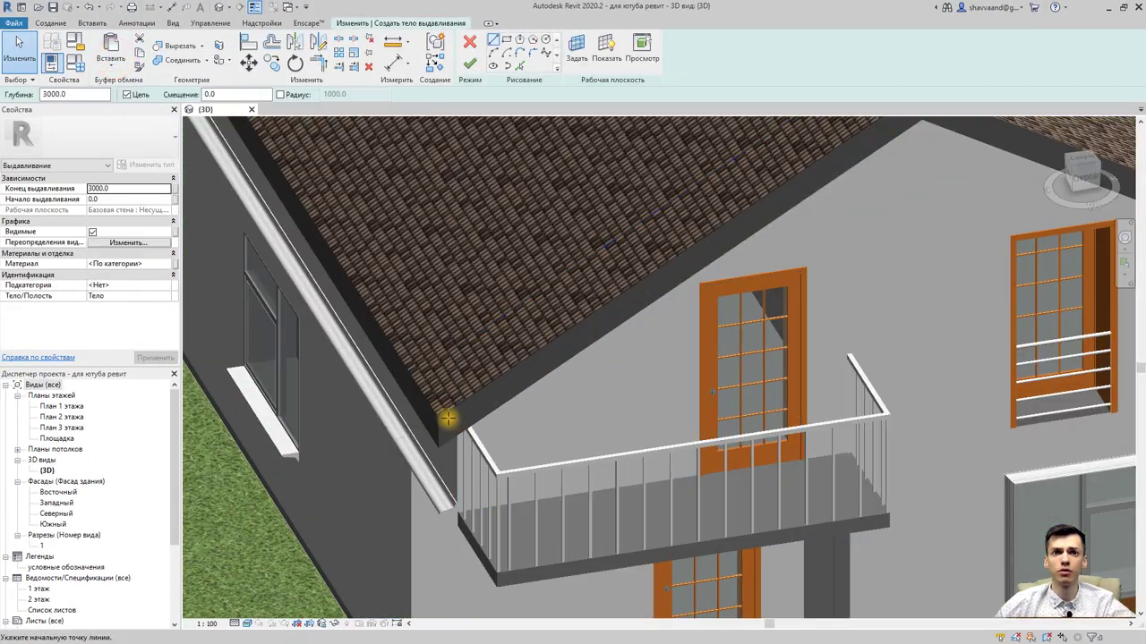
pyautogui.scroll(-3, 448, 416)
pyautogui.moveTo(957, 414); pyautogui.dragTo(557, 414, button='middle')
pyautogui.scroll(5, 557, 413)
pyautogui.scroll(2, 686, 376)
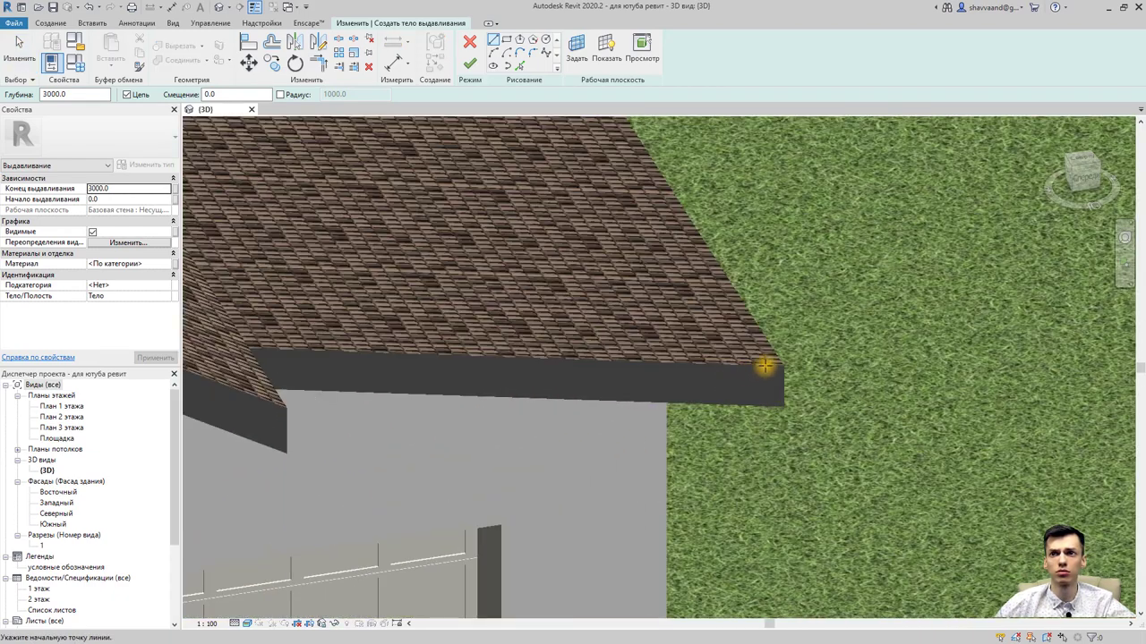
pyautogui.click(575, 49)
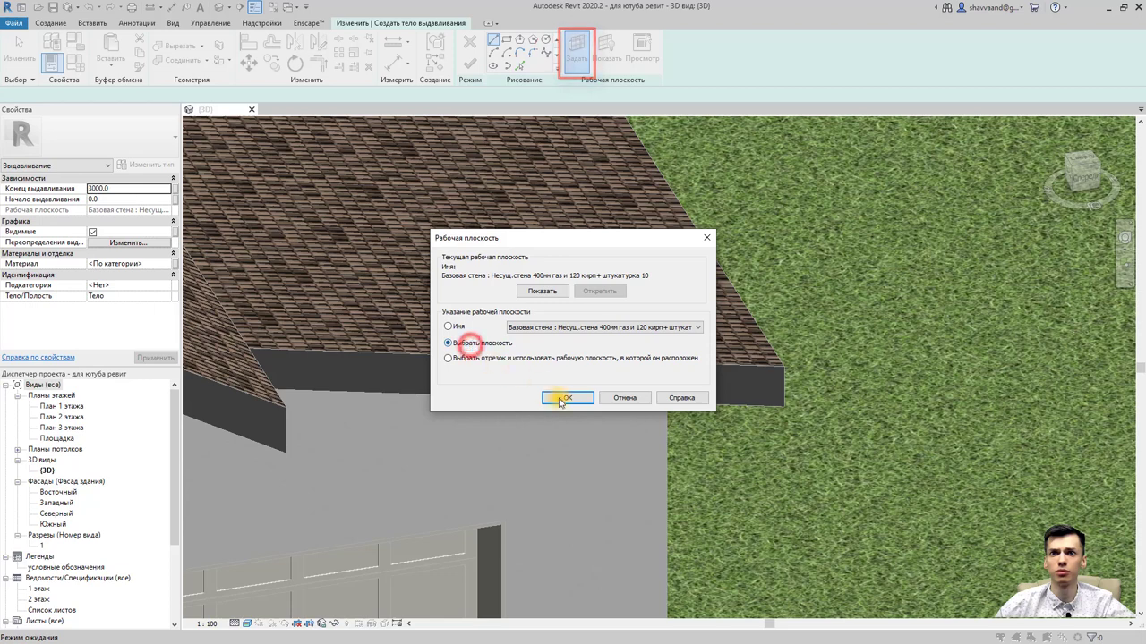
pyautogui.click(566, 398)
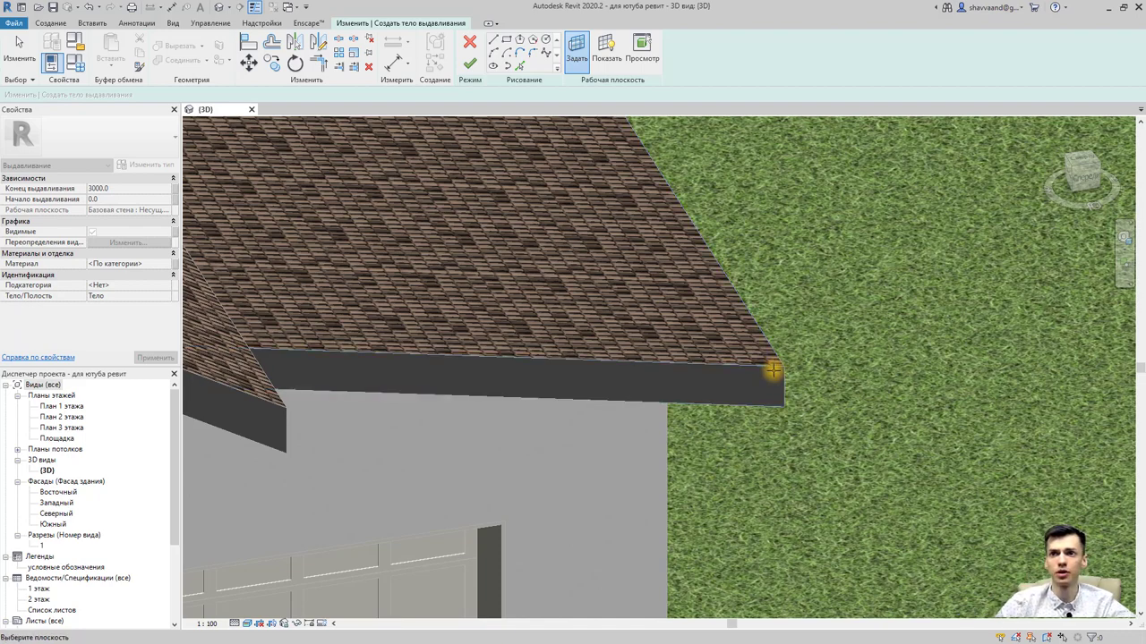
pyautogui.click(775, 367)
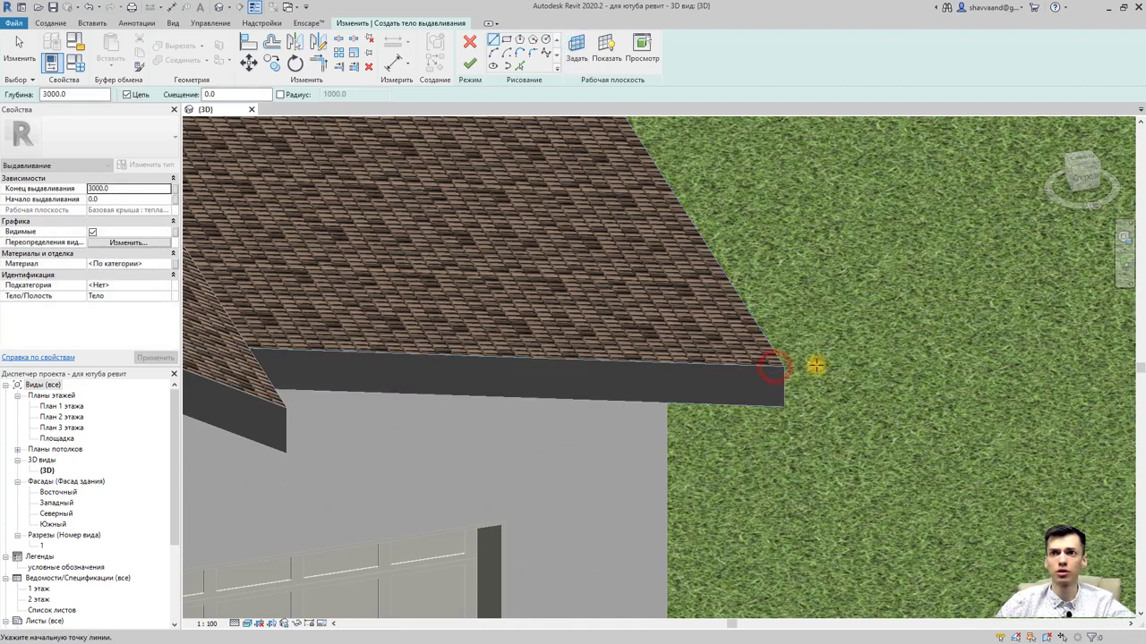
pyautogui.click(1086, 181)
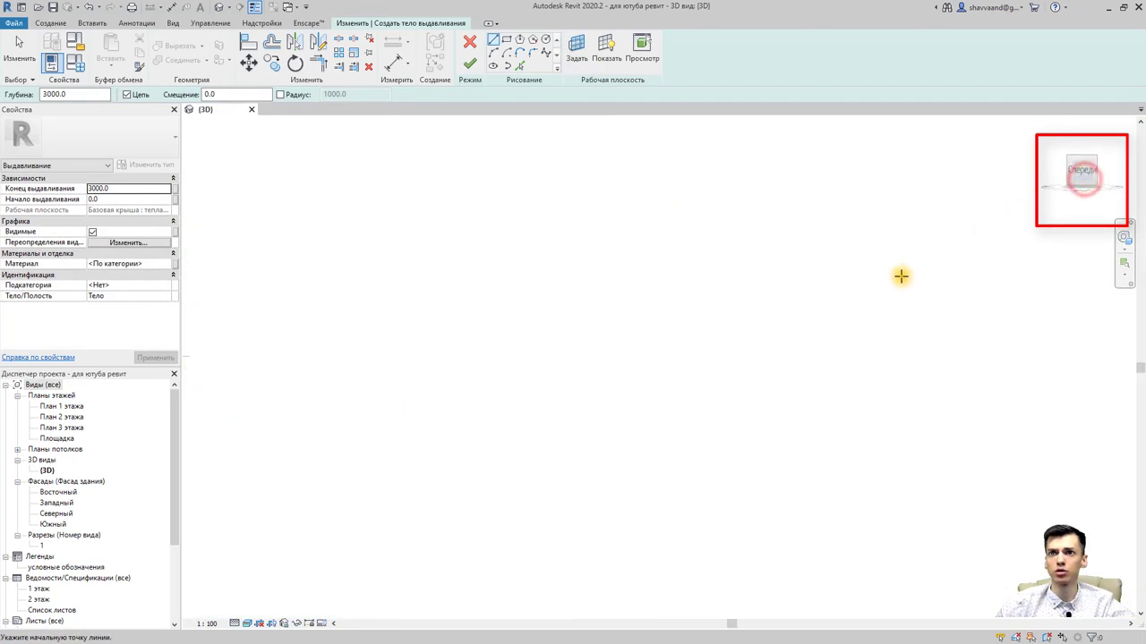
# Step: Sketch the straight edge line down the fascia end
pyautogui.scroll(5, 699, 369)
pyautogui.scroll(4, 626, 383)
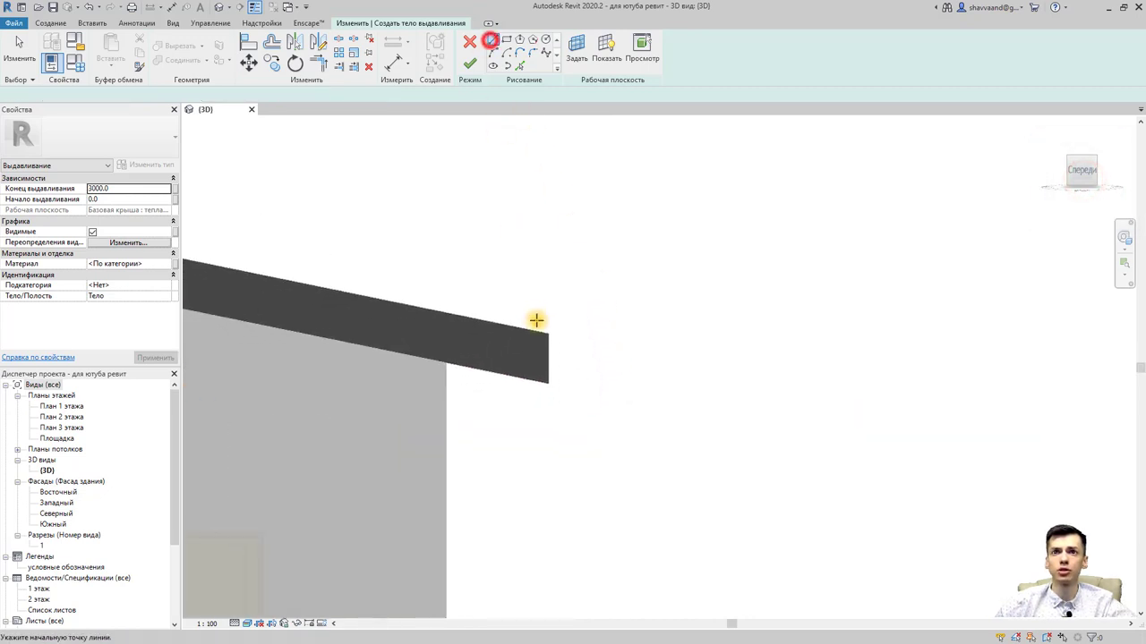
pyautogui.scroll(2, 542, 333)
pyautogui.scroll(1, 546, 336)
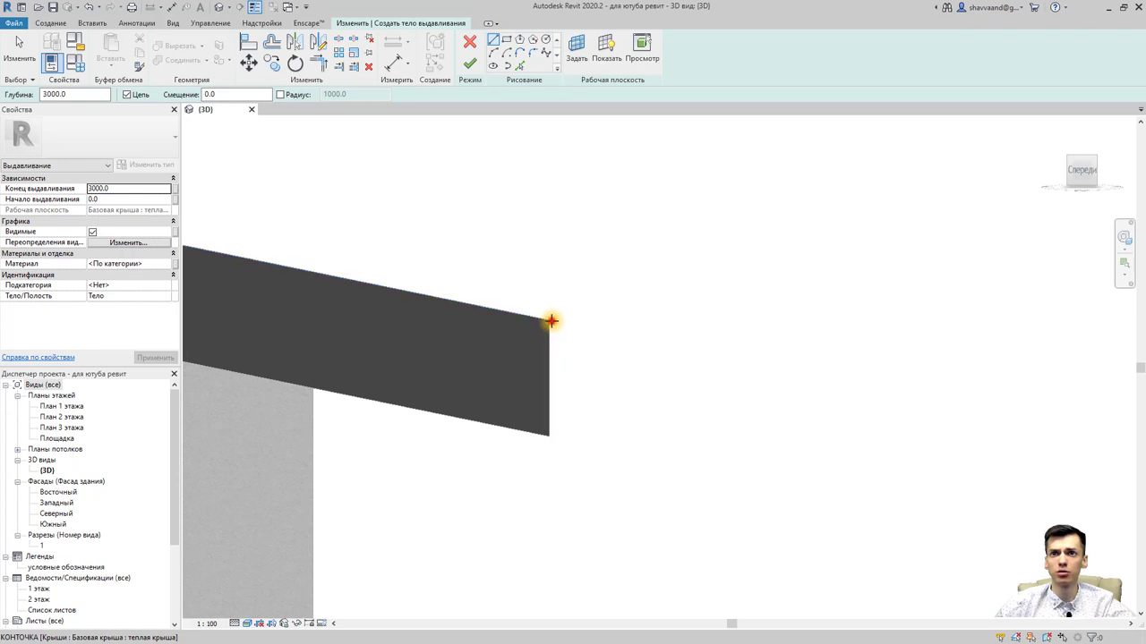
pyautogui.click(552, 321)
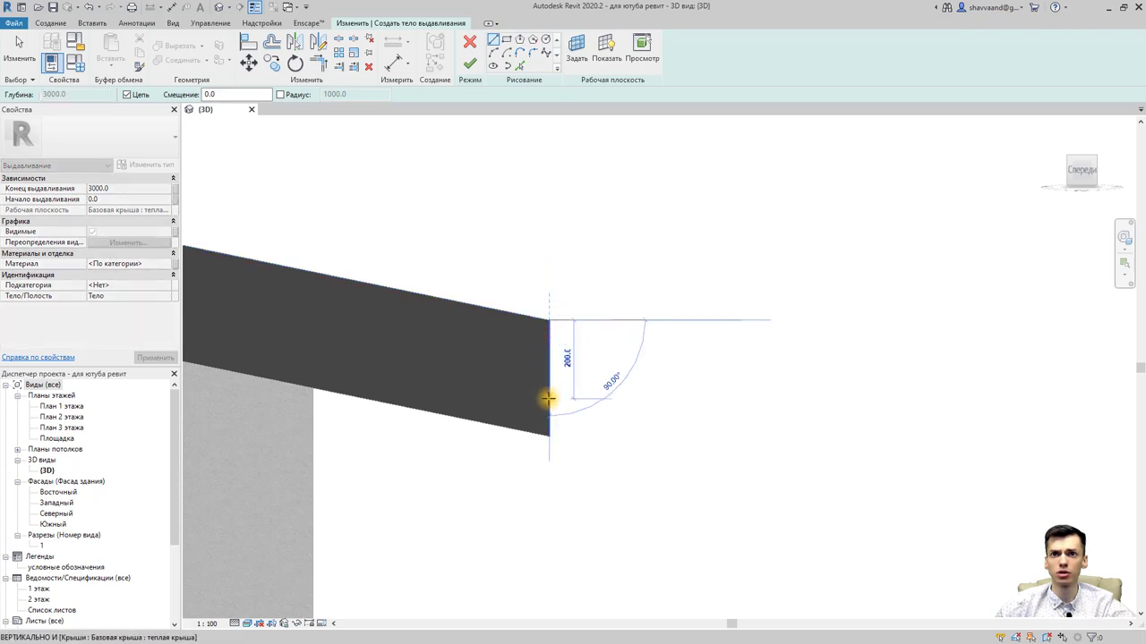
pyautogui.click(549, 397)
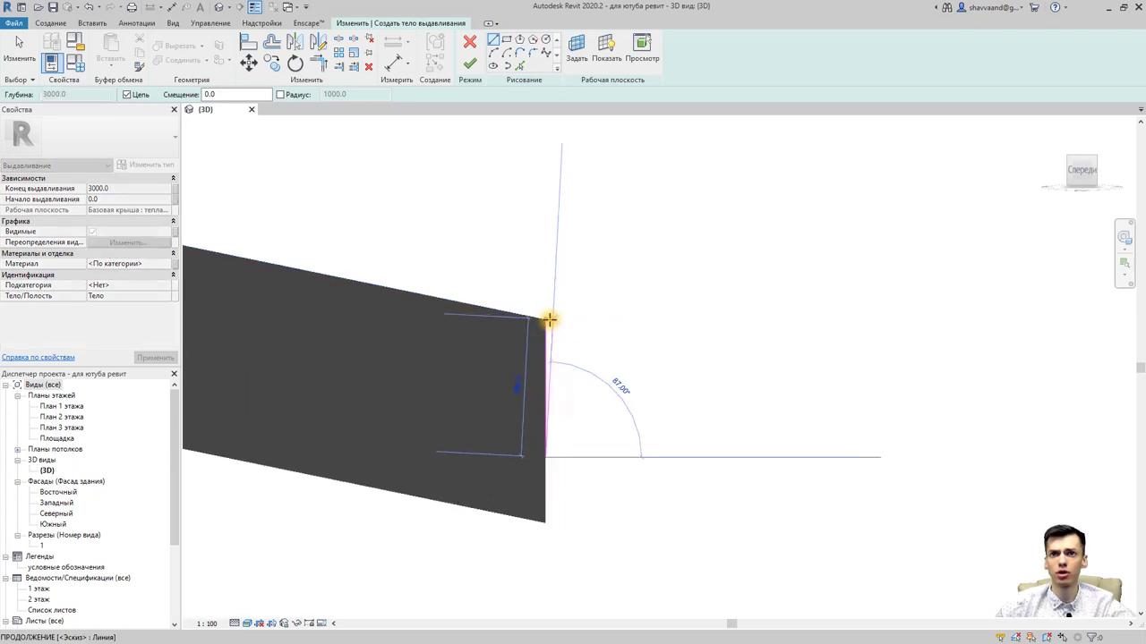
pyautogui.press('Escape')
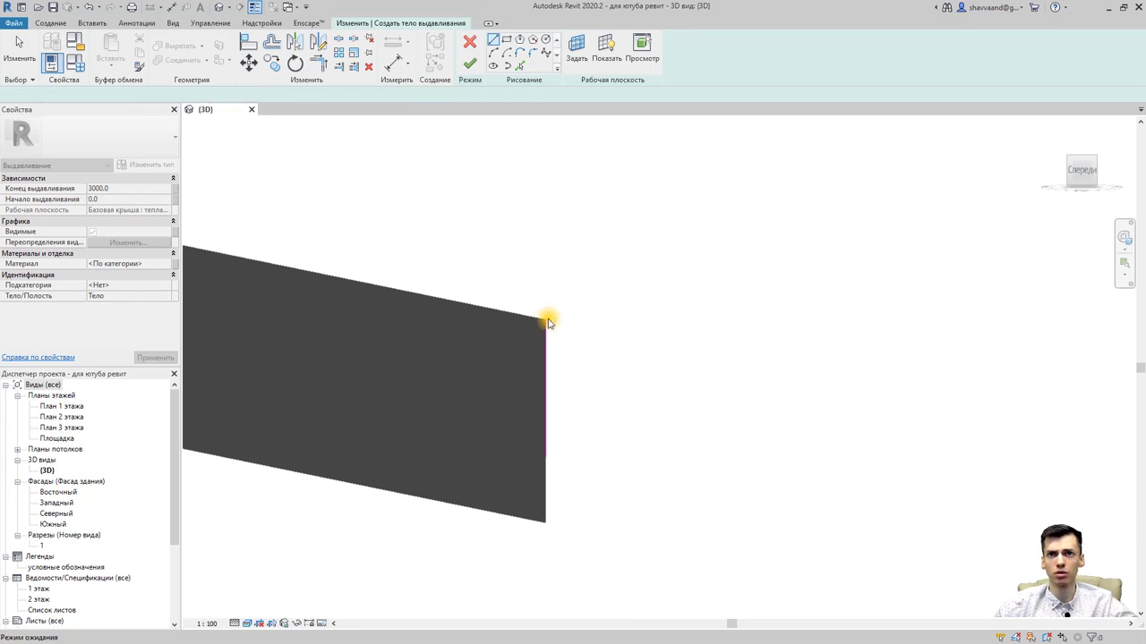
pyautogui.click(567, 318)
pyautogui.write('50')
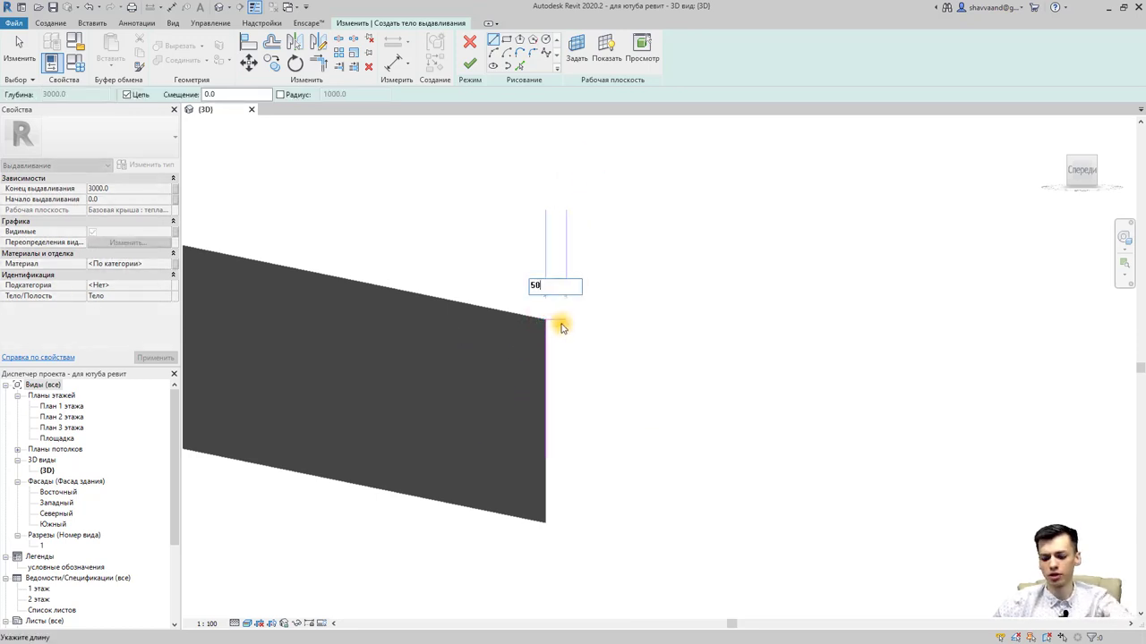
pyautogui.scroll(2, 563, 460)
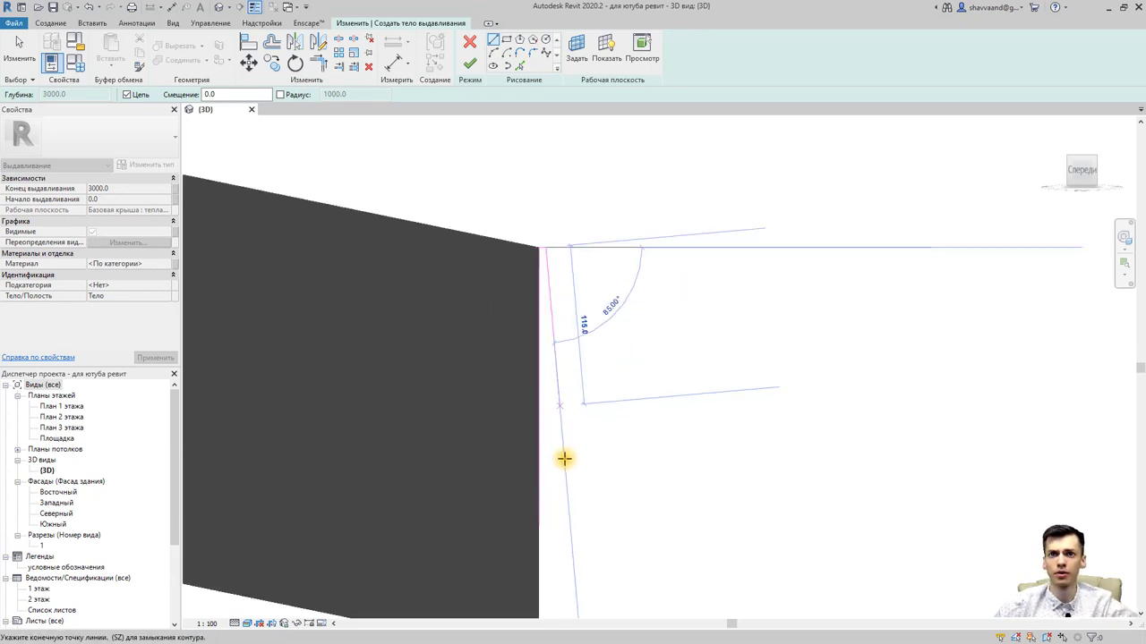
pyautogui.scroll(1, 553, 460)
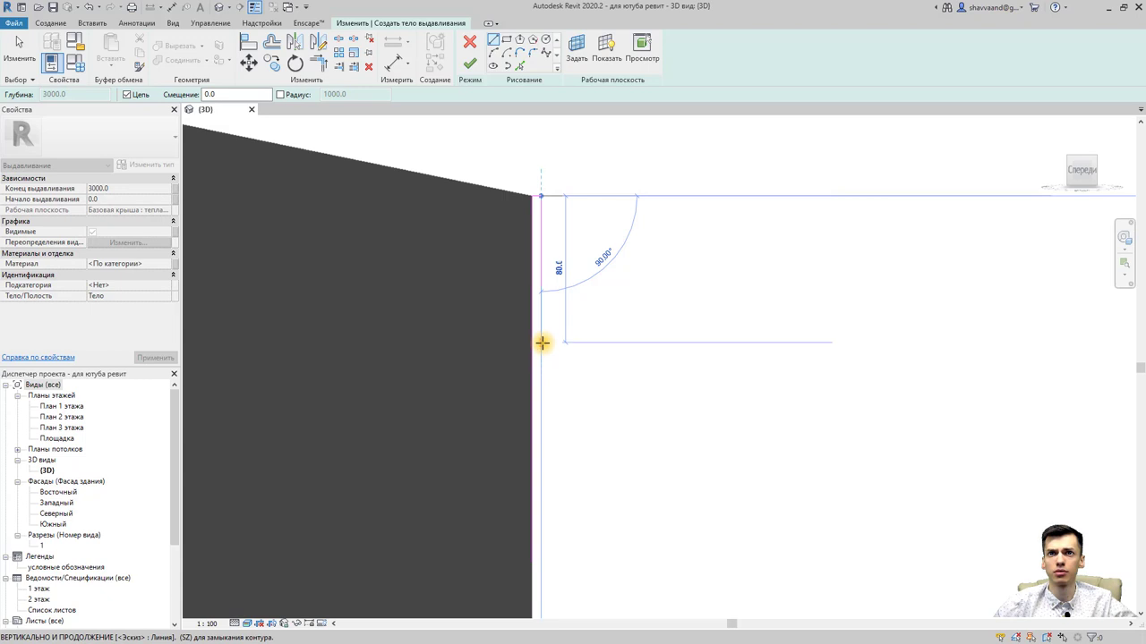
pyautogui.click(542, 340)
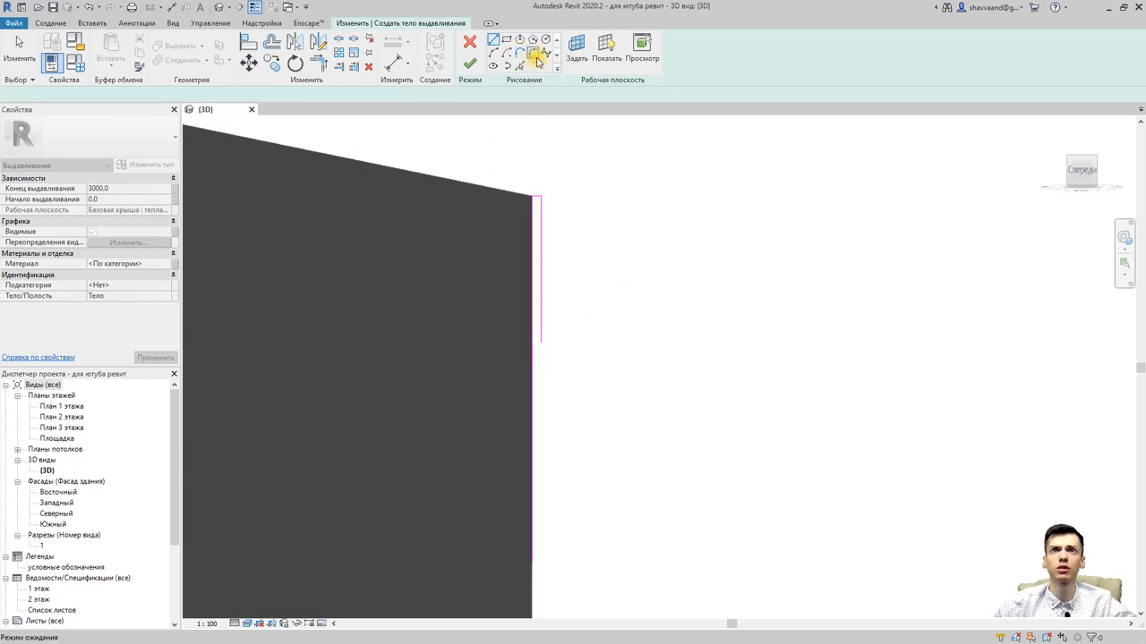
# Step: Draw the radius-75 semicircular arc from the edge line's end
pyautogui.click(496, 52)
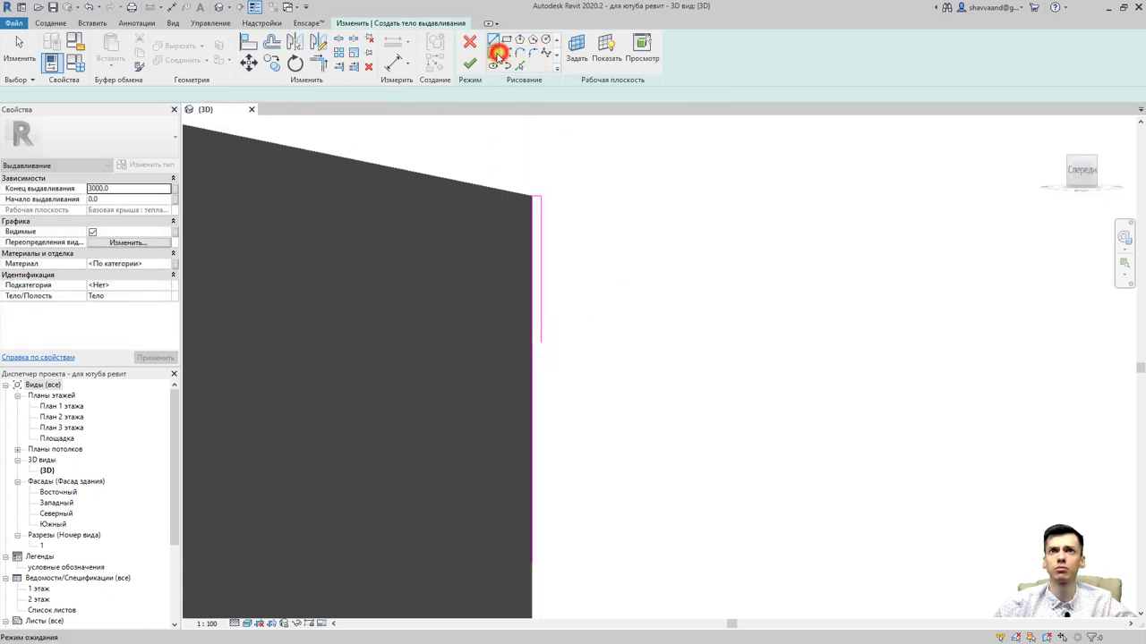
pyautogui.click(543, 341)
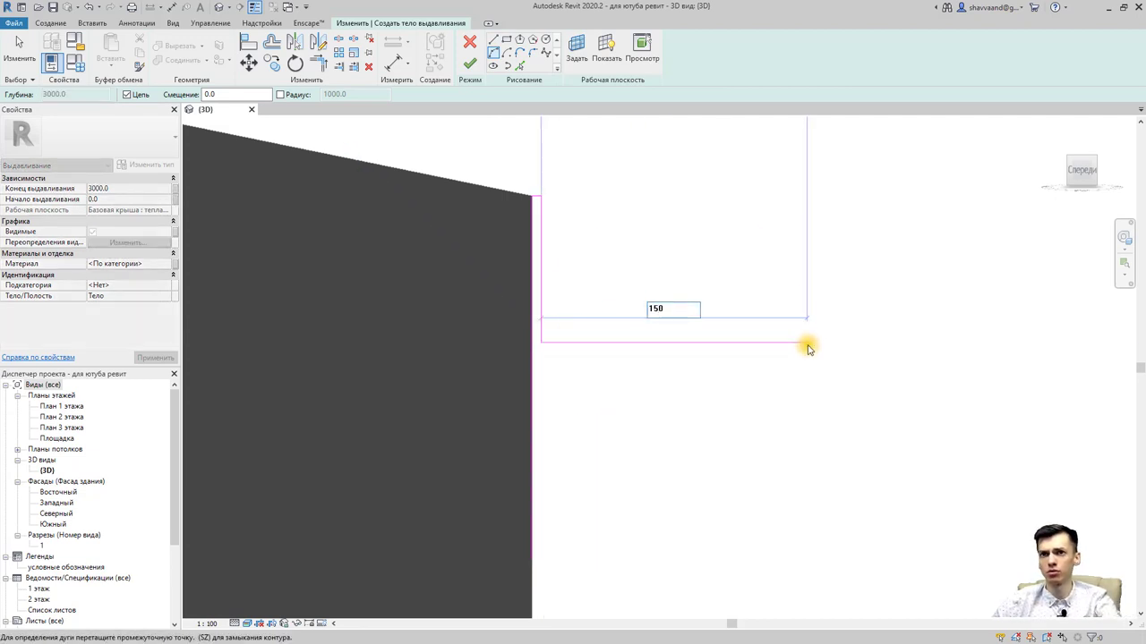
pyautogui.scroll(-2, 663, 404)
pyautogui.scroll(-2, 662, 430)
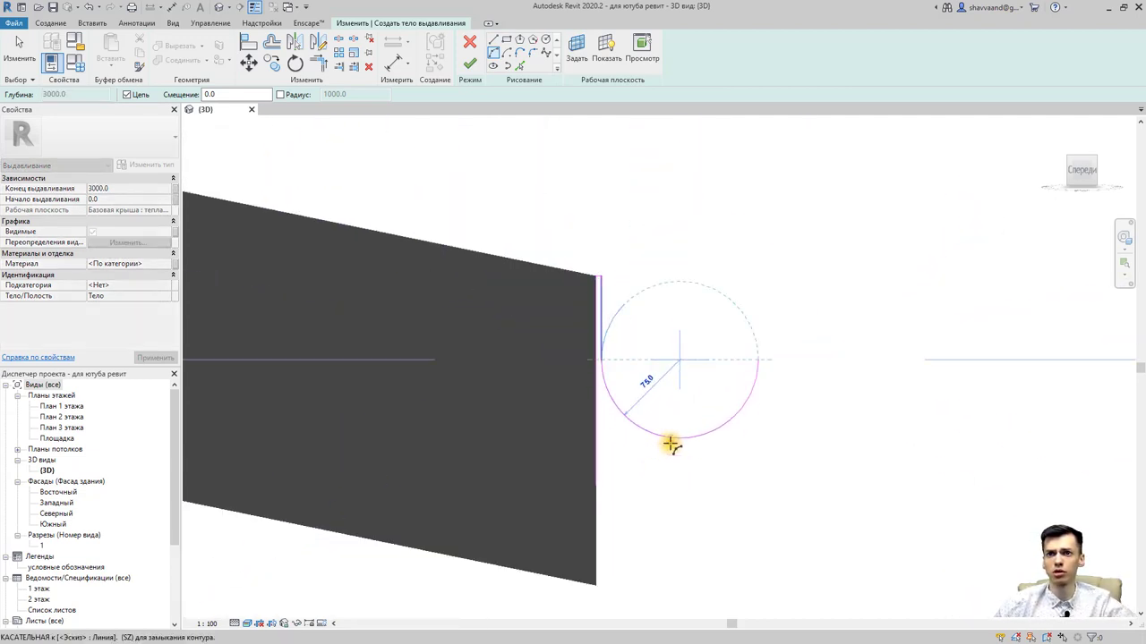
pyautogui.click(672, 452)
pyautogui.press('Escape')
pyautogui.press('Escape')
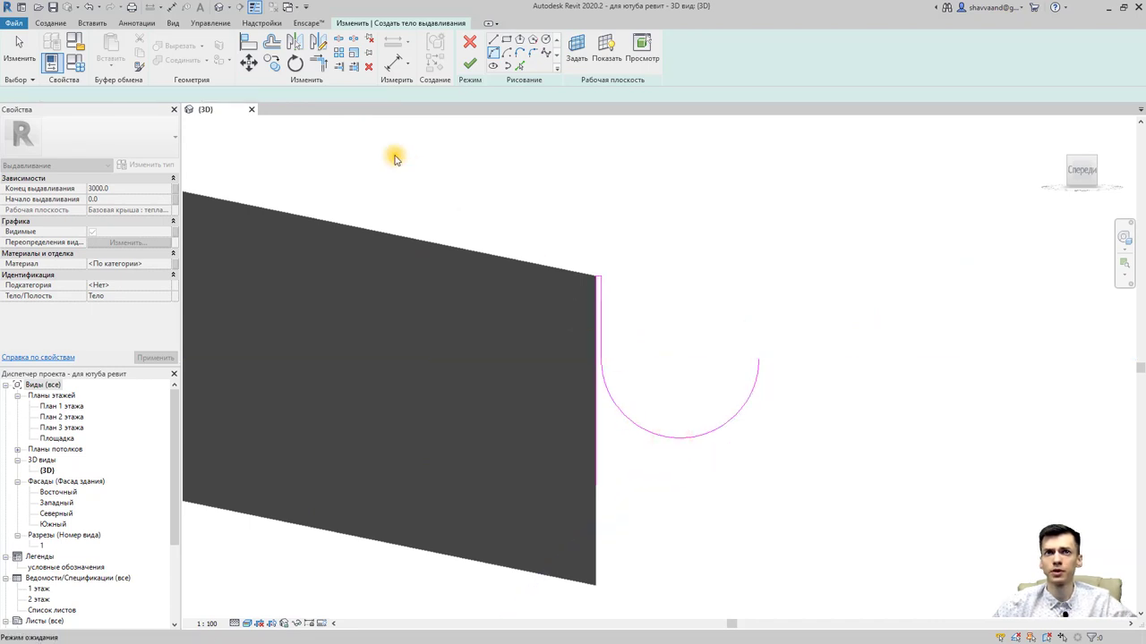
# Step: Offset a copy of the arc 20 out, trim it to the edge line, and close the top
pyautogui.click(271, 42)
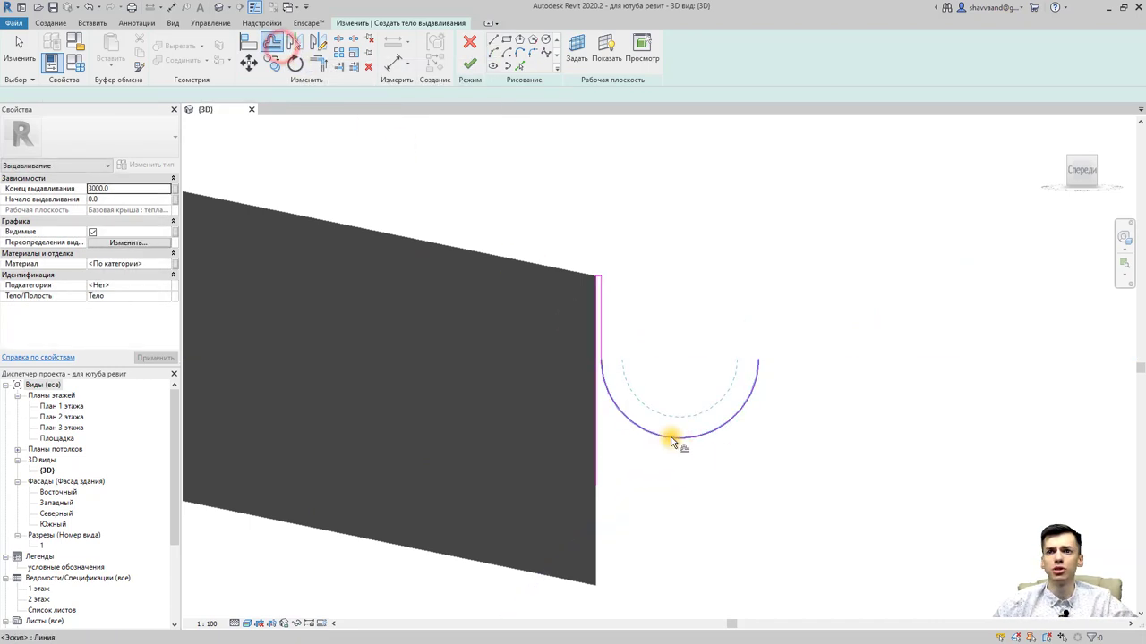
pyautogui.moveTo(673, 440)
pyautogui.mouseDown(button='middle')
pyautogui.moveTo(620, 409)
pyautogui.moveTo(588, 413)
pyautogui.mouseUp(button='middle')
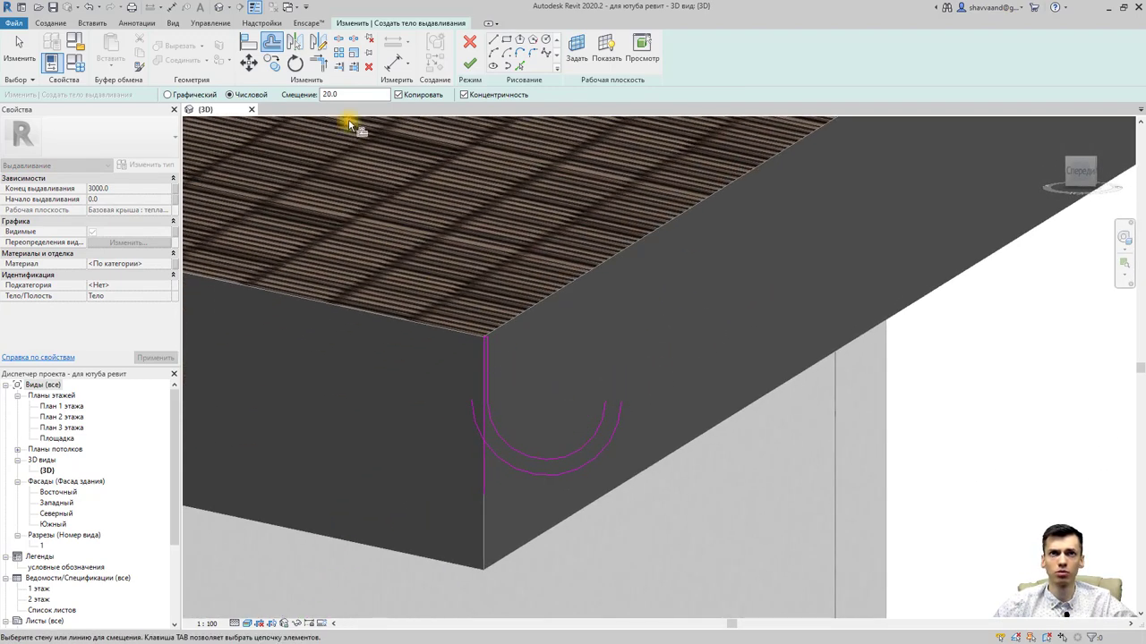
pyautogui.click(318, 61)
pyautogui.click(500, 458)
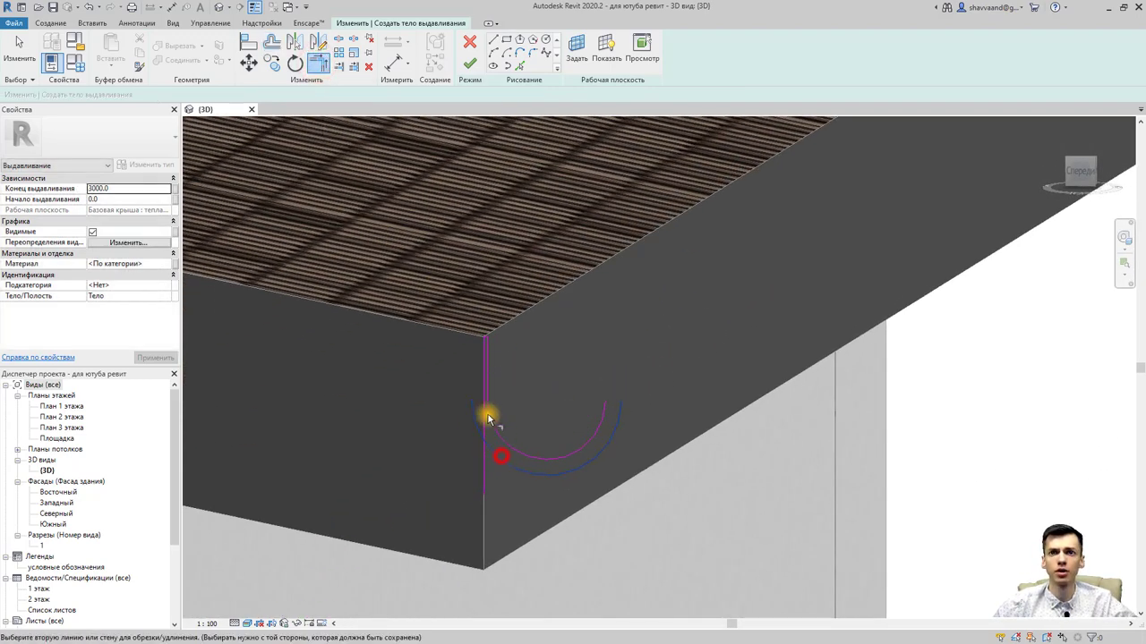
pyautogui.click(484, 417)
pyautogui.click(491, 43)
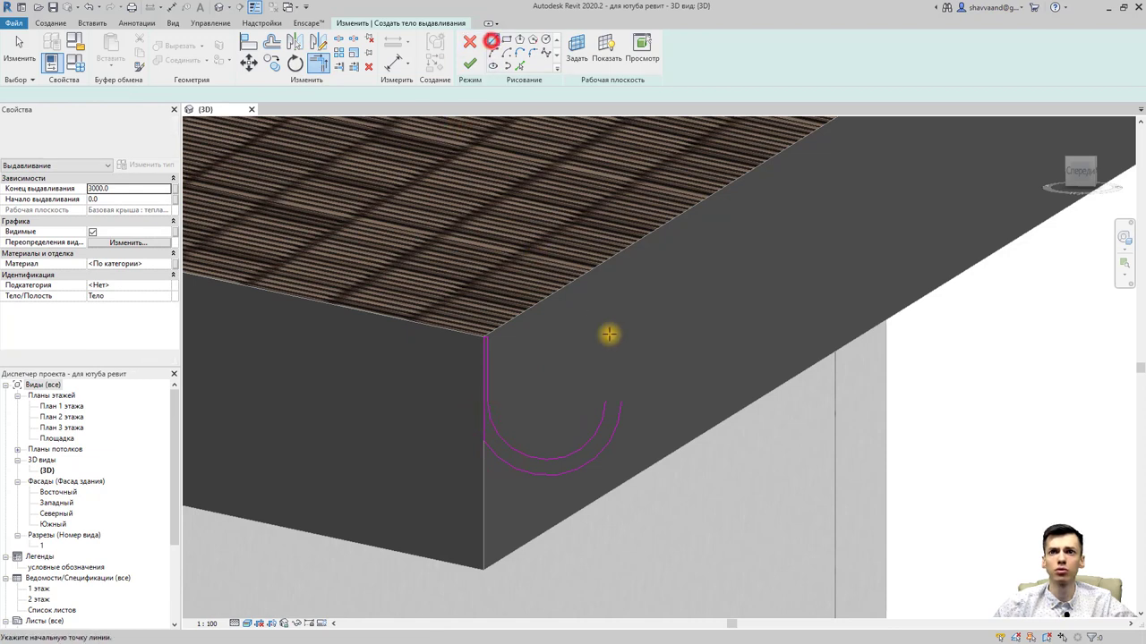
pyautogui.press('Escape')
pyautogui.click(607, 405)
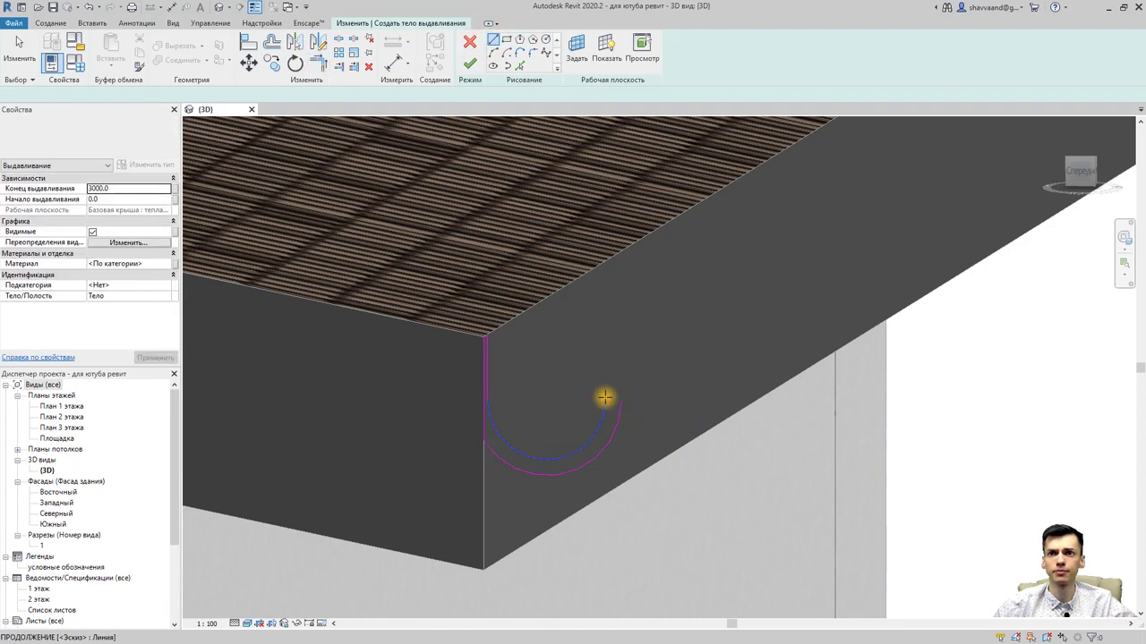
pyautogui.click(606, 402)
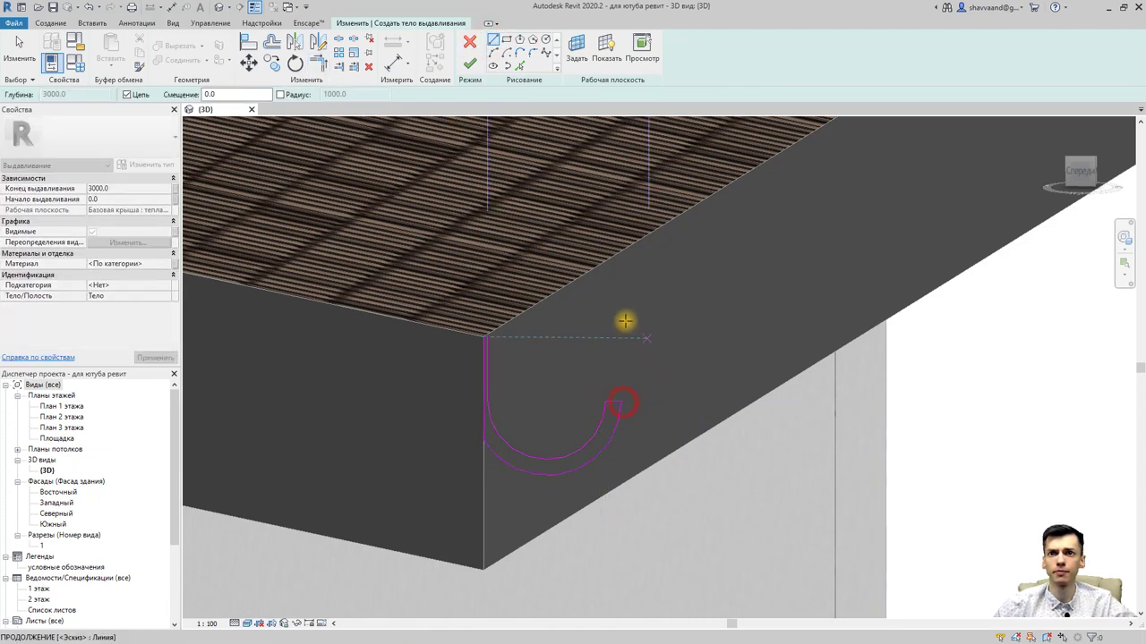
pyautogui.press('Escape')
# Step: Finish the extrusion and stretch the gutter along the fascia to end flush at the roof corner
pyautogui.click(470, 64)
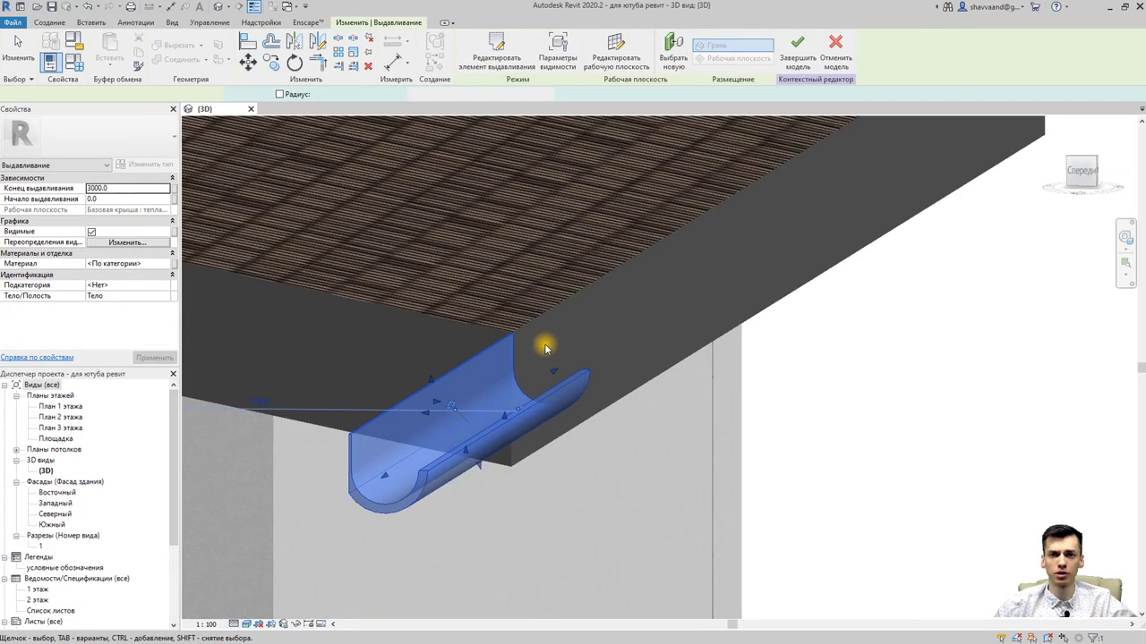
pyautogui.moveTo(544, 397); pyautogui.dragTo(1019, 157)
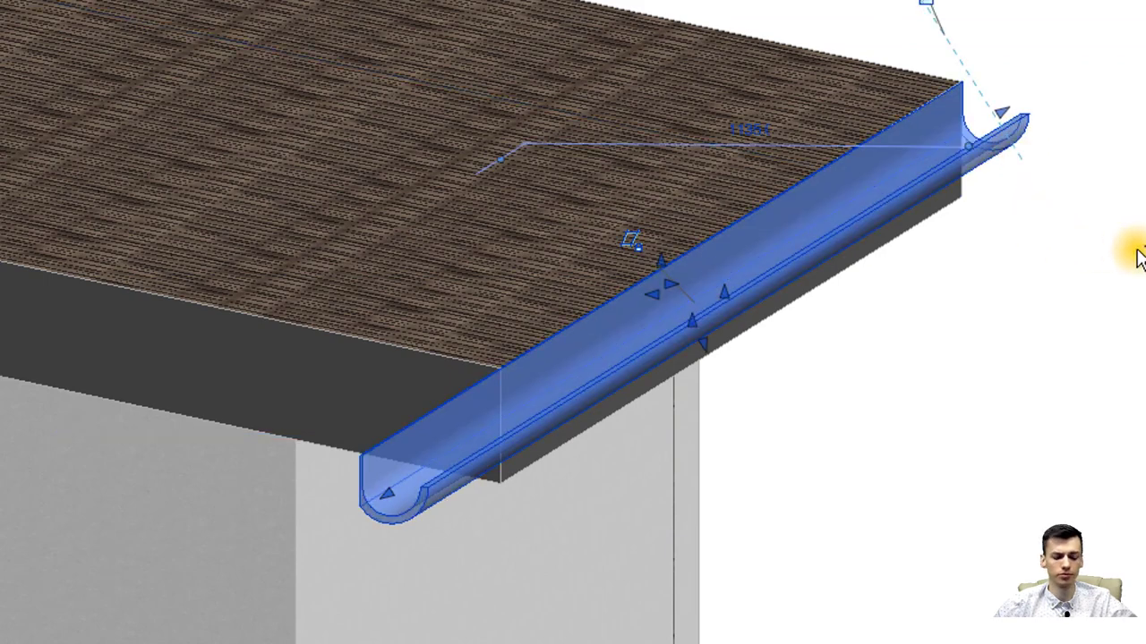
pyautogui.moveTo(385, 490); pyautogui.dragTo(555, 431)
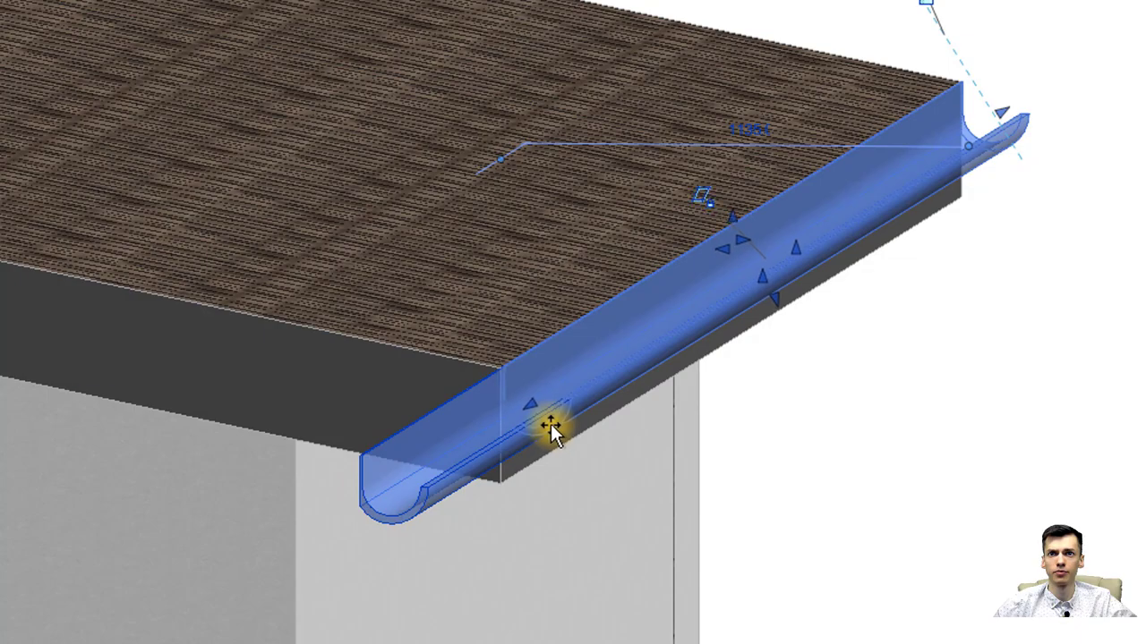
pyautogui.moveTo(550, 429); pyautogui.dragTo(545, 427)
pyautogui.moveTo(966, 409)
pyautogui.keyDown('shift'); pyautogui.mouseDown(button='middle')
pyautogui.moveTo(875, 445)
pyautogui.moveTo(858, 368)
pyautogui.moveTo(716, 388)
pyautogui.mouseUp(button='middle'); pyautogui.keyUp('shift')
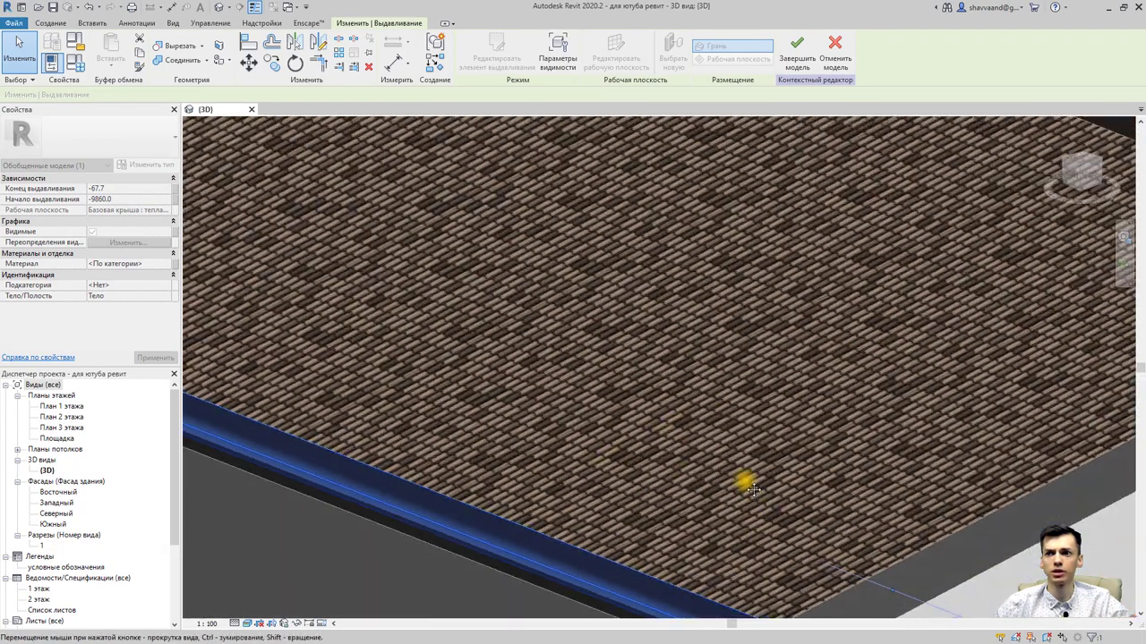
pyautogui.keyDown('shift'); pyautogui.moveTo(743, 478); pyautogui.dragTo(690, 460, button='middle'); pyautogui.keyUp('shift')
pyautogui.scroll(3, 686, 486)
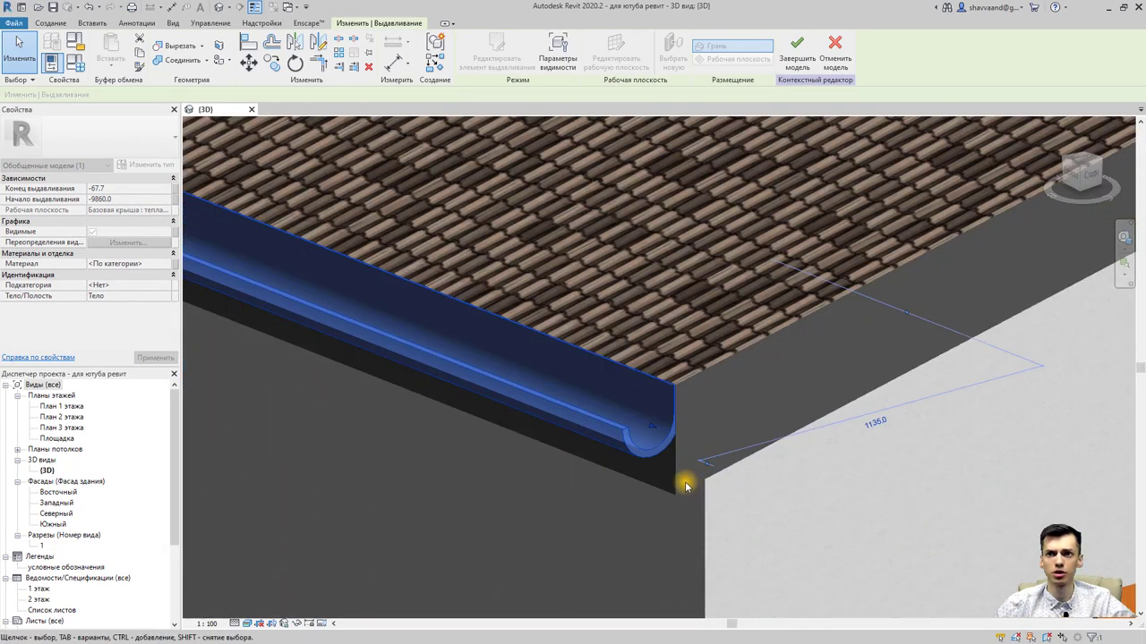
pyautogui.click(686, 486)
pyautogui.scroll(2, 671, 470)
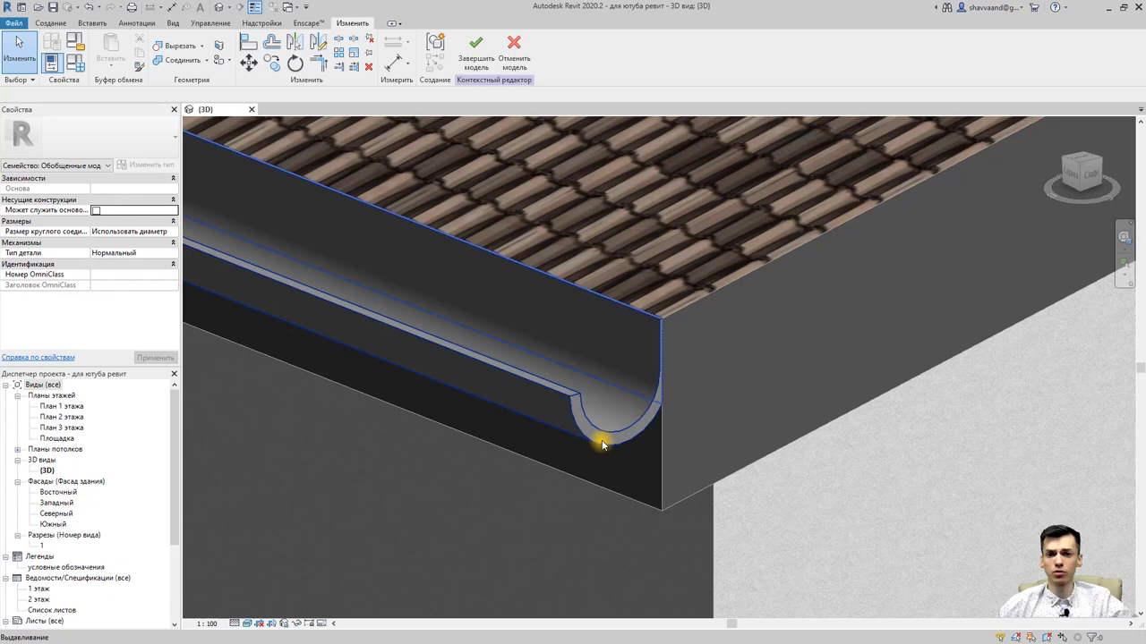
# Step: Turn to a side view, zoom to the roof edge, and begin a second Extrusion sketch
pyautogui.click(1066, 192)
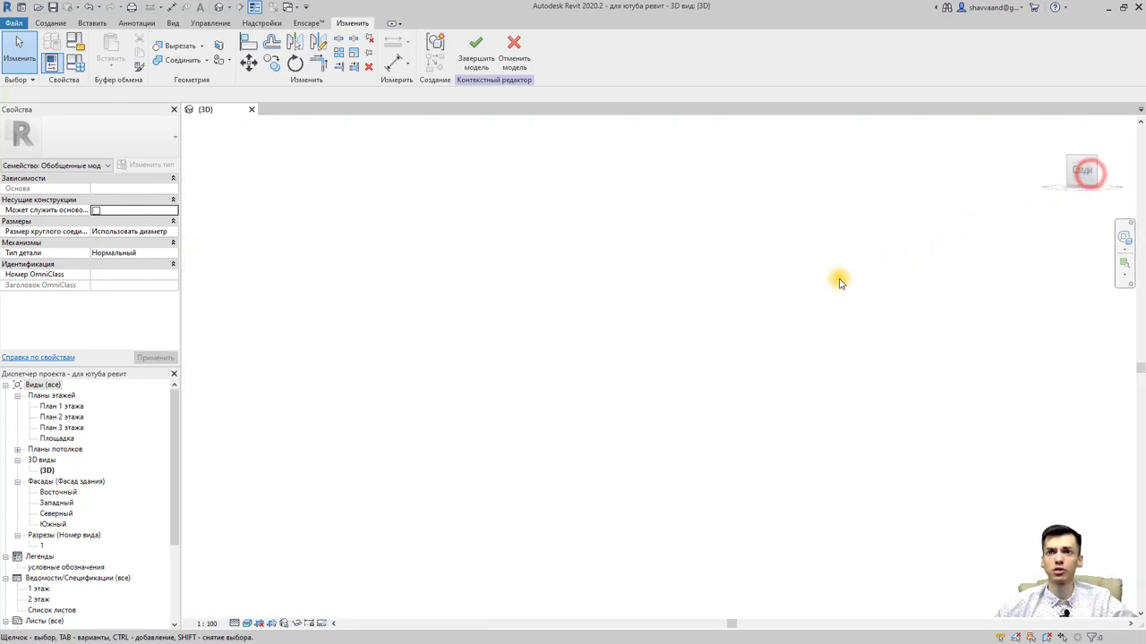
pyautogui.scroll(5, 611, 354)
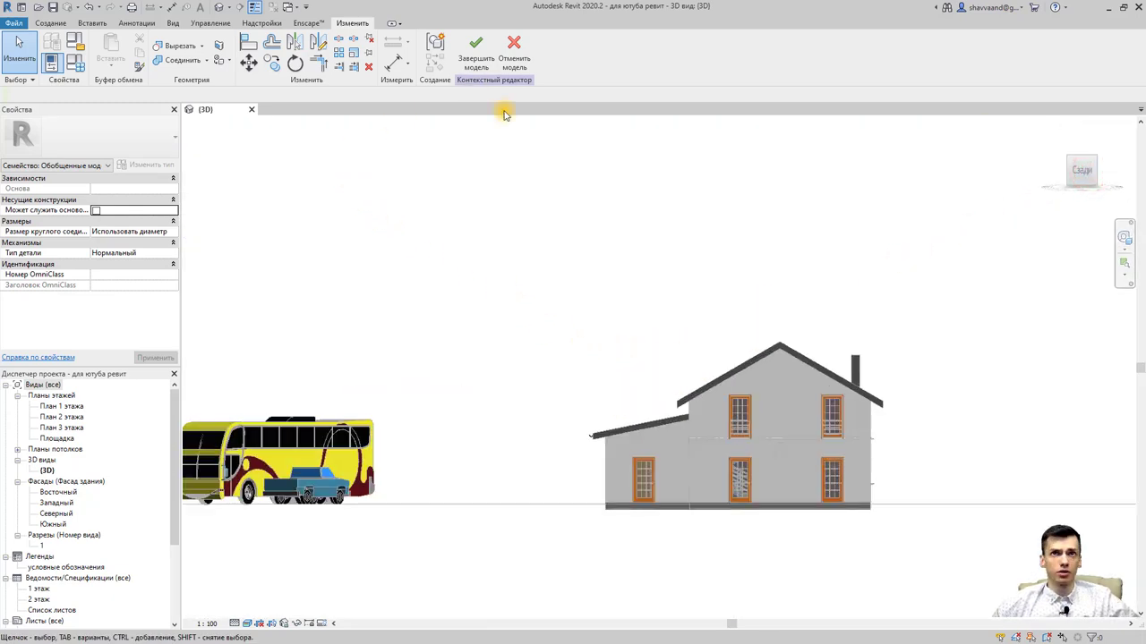
pyautogui.scroll(3, 540, 391)
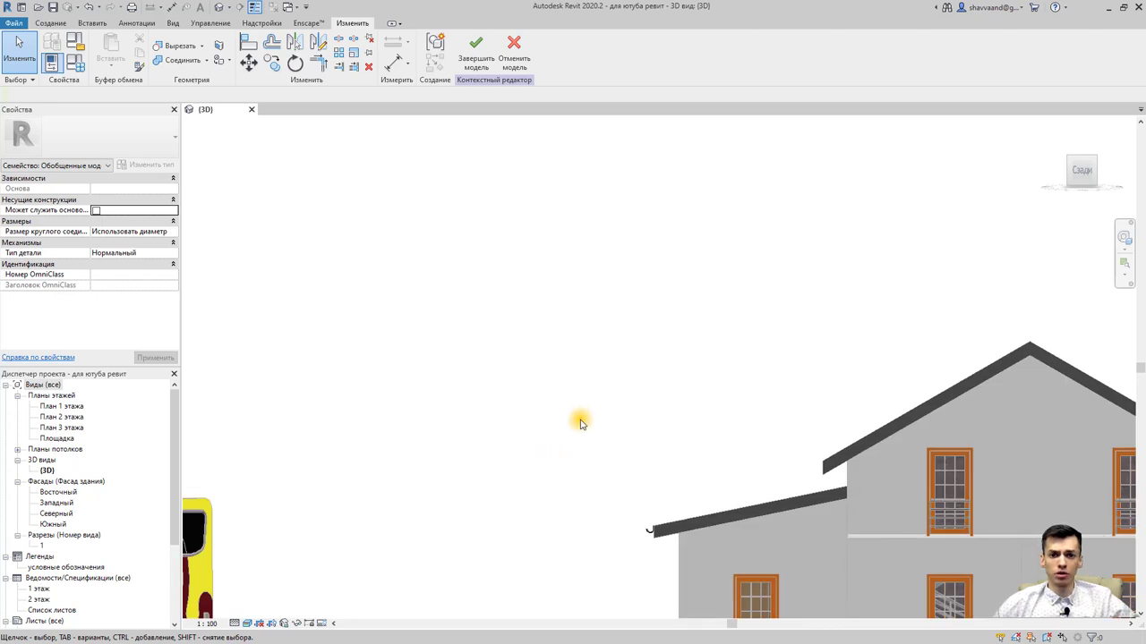
pyautogui.click(55, 24)
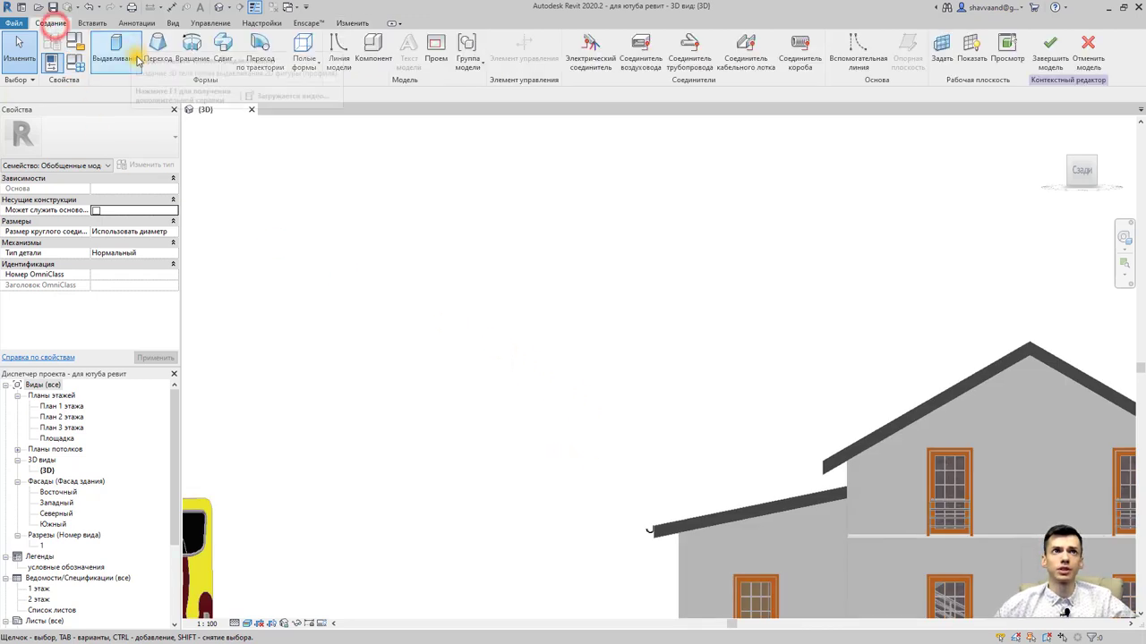
pyautogui.click(129, 61)
pyautogui.scroll(2, 640, 483)
pyautogui.scroll(5, 617, 501)
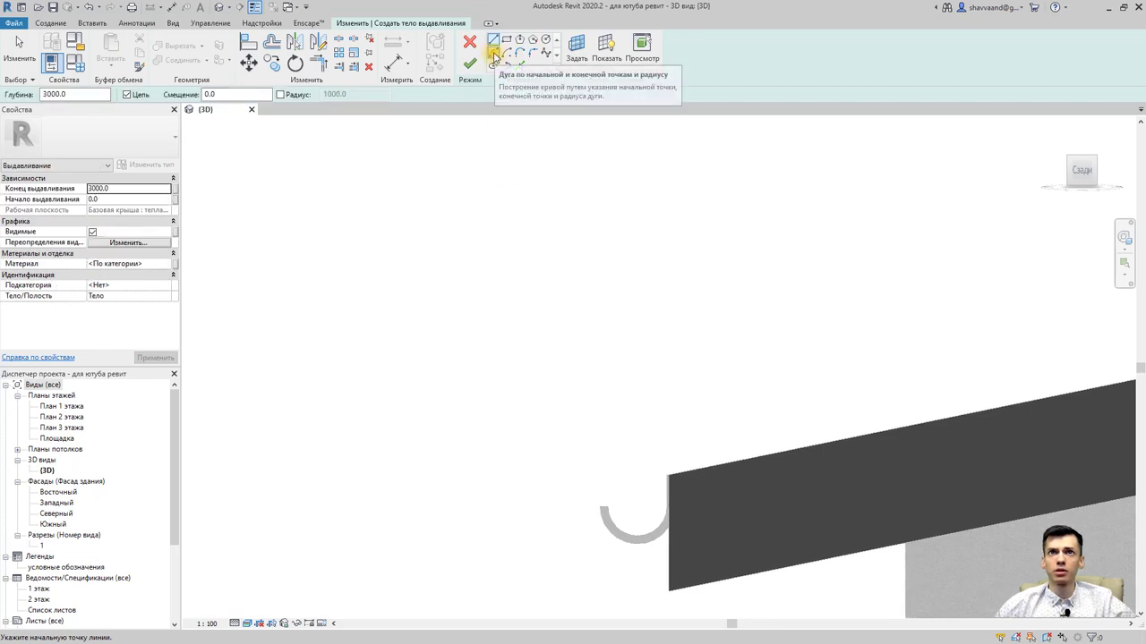
# Step: Pick the arc edges, draw a line across the arc's ends, and finish the extrusion
pyautogui.click(519, 65)
pyautogui.scroll(2, 626, 534)
pyautogui.scroll(2, 627, 534)
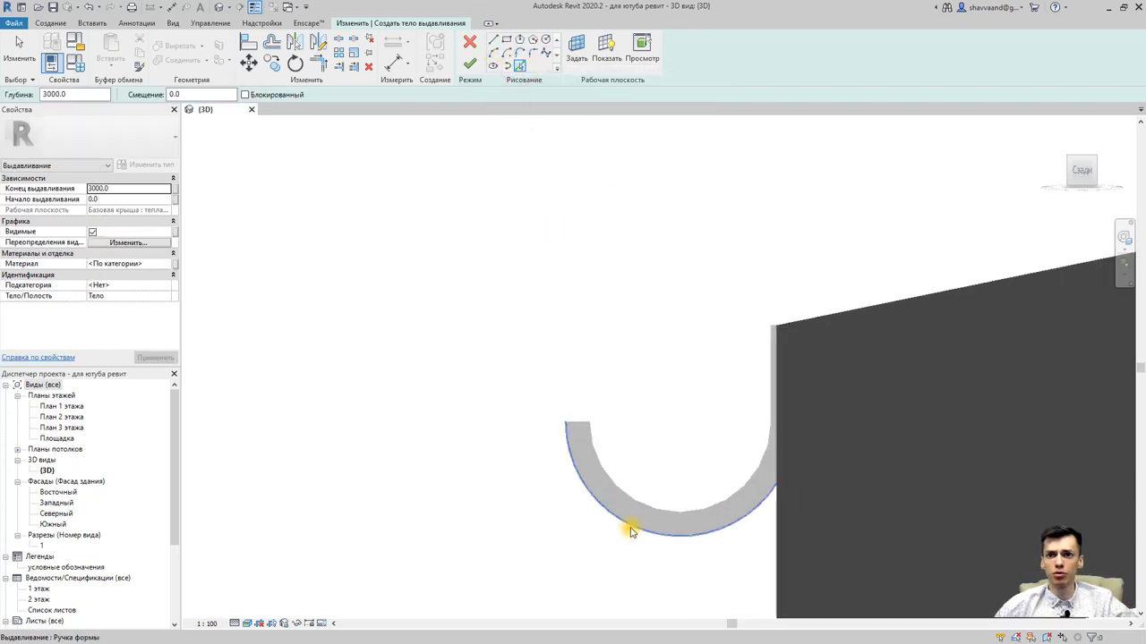
pyautogui.click(493, 39)
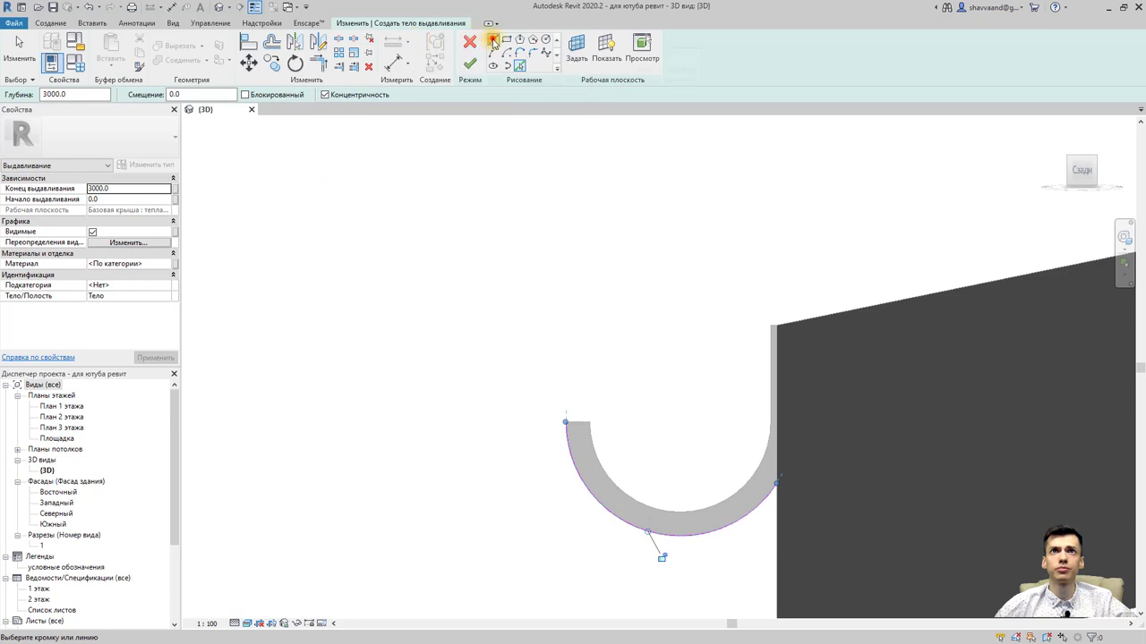
pyautogui.click(563, 422)
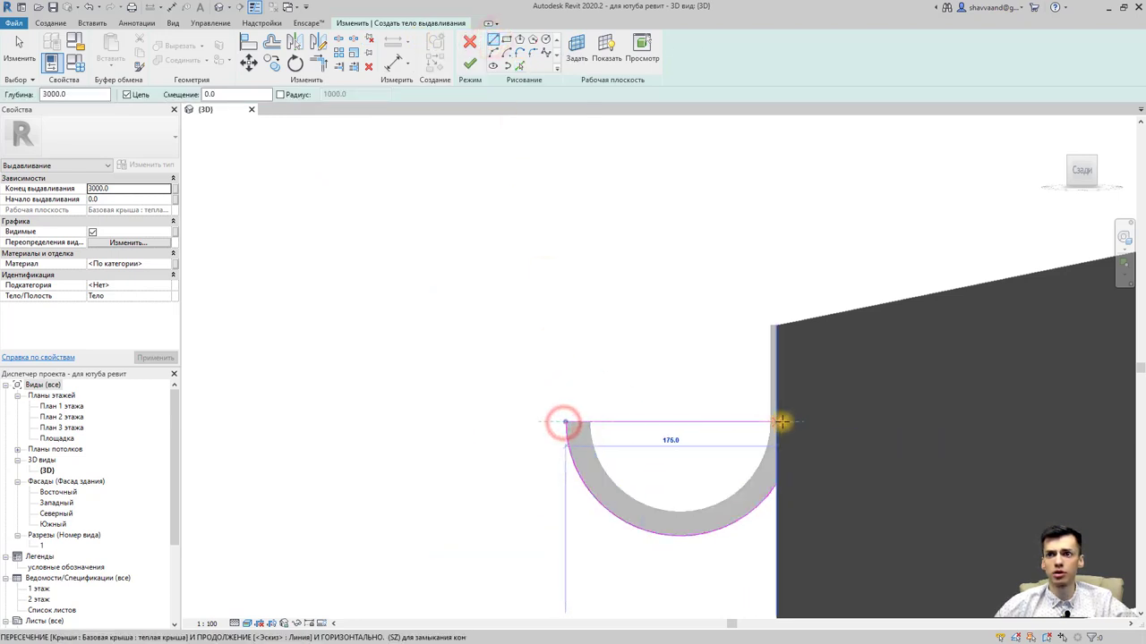
pyautogui.click(776, 422)
pyautogui.press('Escape')
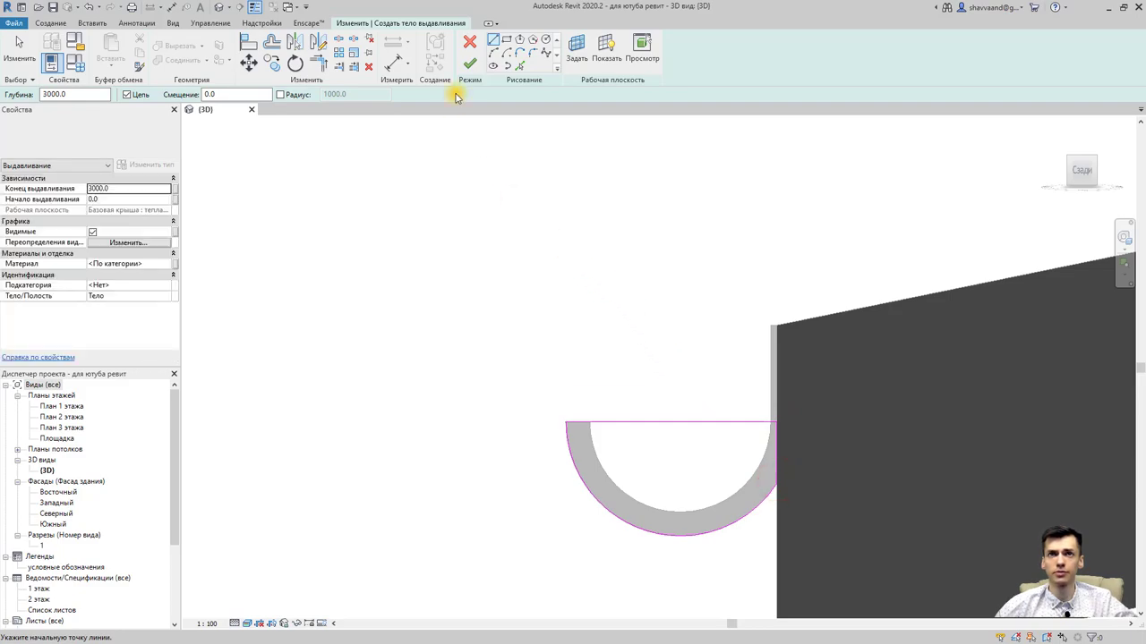
pyautogui.click(470, 63)
# Step: Select the half-round extrusion and pull its far end back into a thin slab
pyautogui.click(1065, 172)
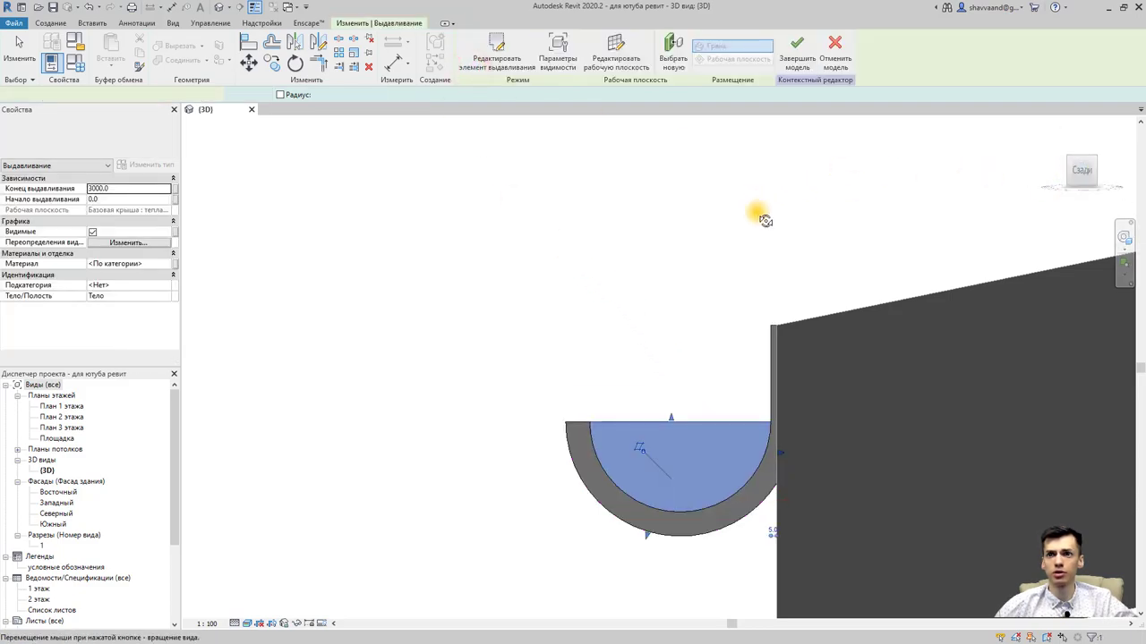
pyautogui.scroll(-3, 779, 268)
pyautogui.scroll(-2, 758, 317)
pyautogui.moveTo(756, 331)
pyautogui.keyDown('shift'); pyautogui.mouseDown(button='middle')
pyautogui.moveTo(759, 358)
pyautogui.moveTo(690, 320)
pyautogui.mouseUp(button='middle'); pyautogui.keyUp('shift')
pyautogui.click(638, 370)
pyautogui.click(698, 306)
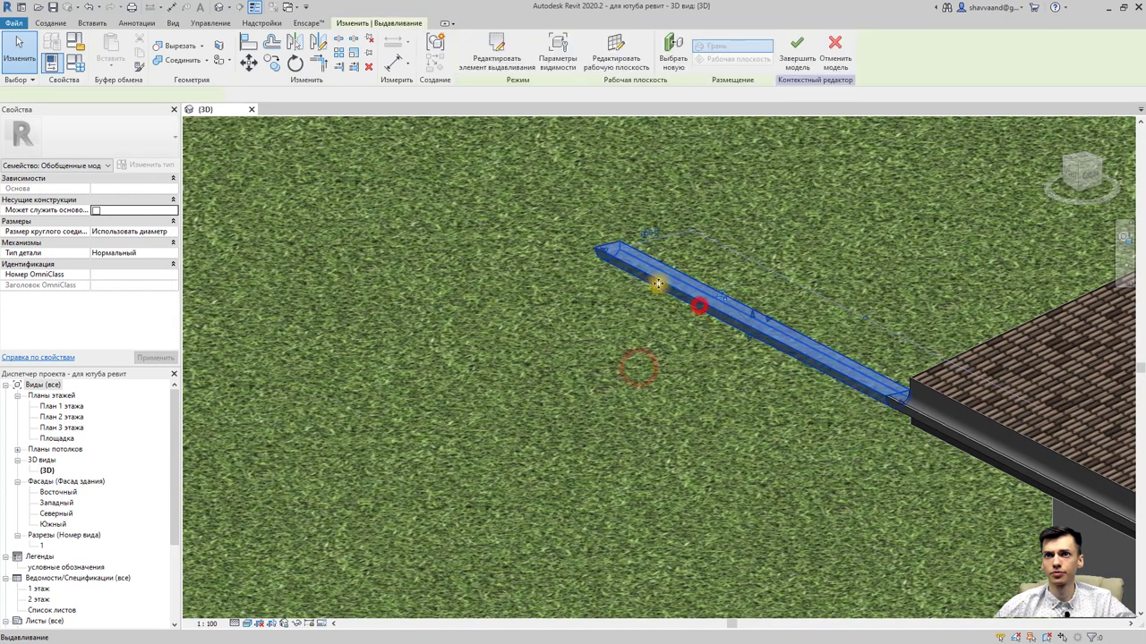
pyautogui.click(603, 252)
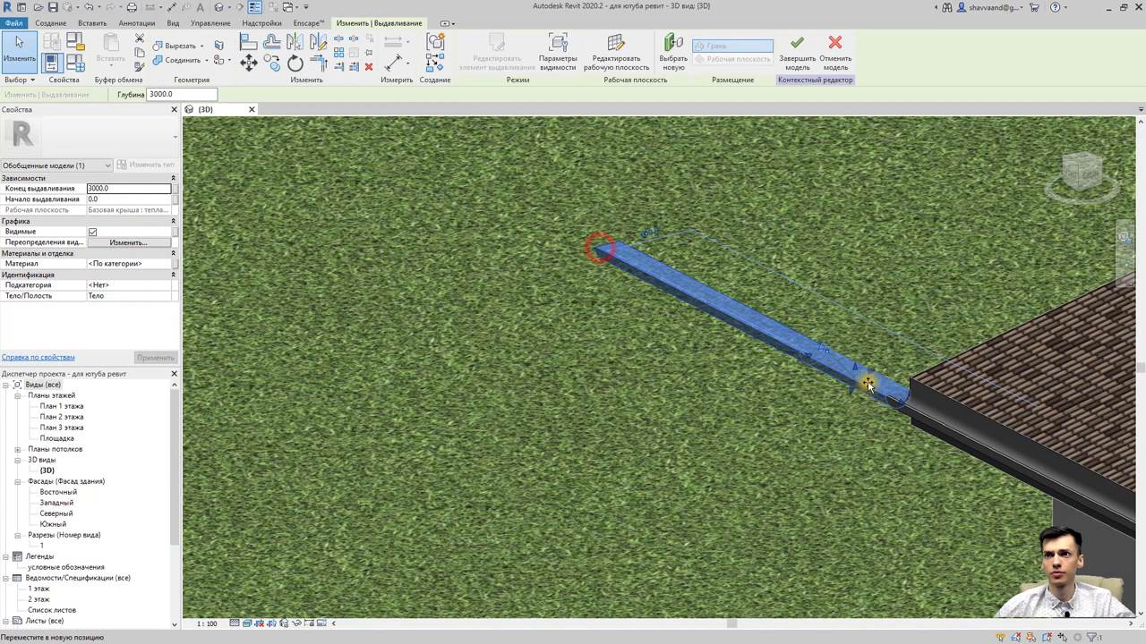
pyautogui.moveTo(893, 408); pyautogui.dragTo(895, 398)
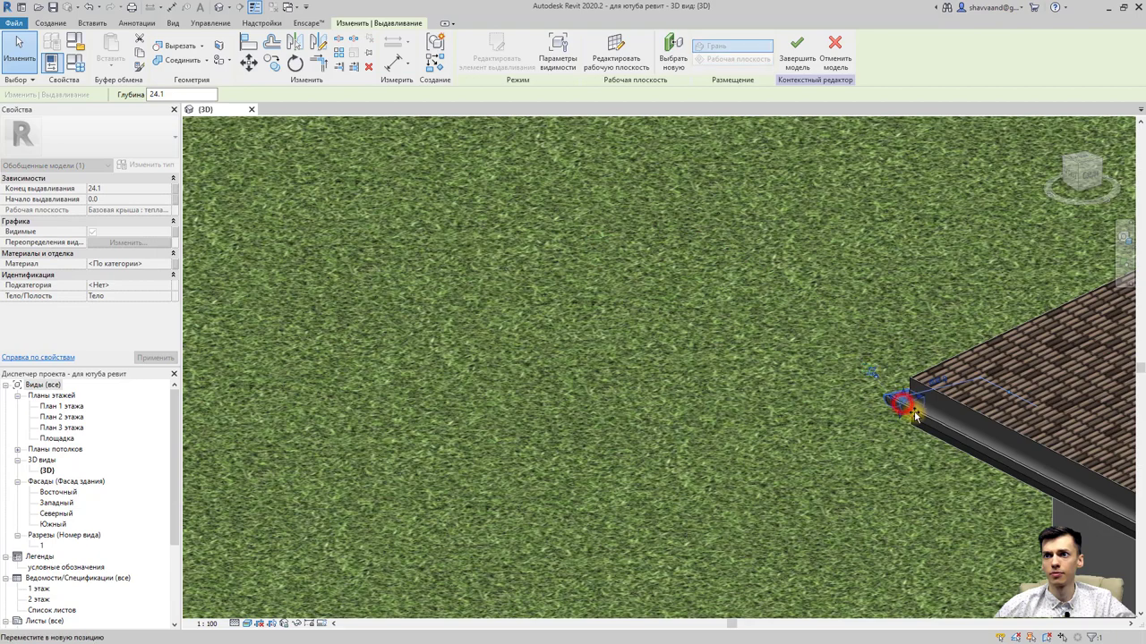
# Step: At the gutter's end, drag the cap's start outward to -15.2 so it seals the opening
pyautogui.keyDown('shift'); pyautogui.moveTo(767, 416); pyautogui.dragTo(806, 435, button='middle'); pyautogui.keyUp('shift')
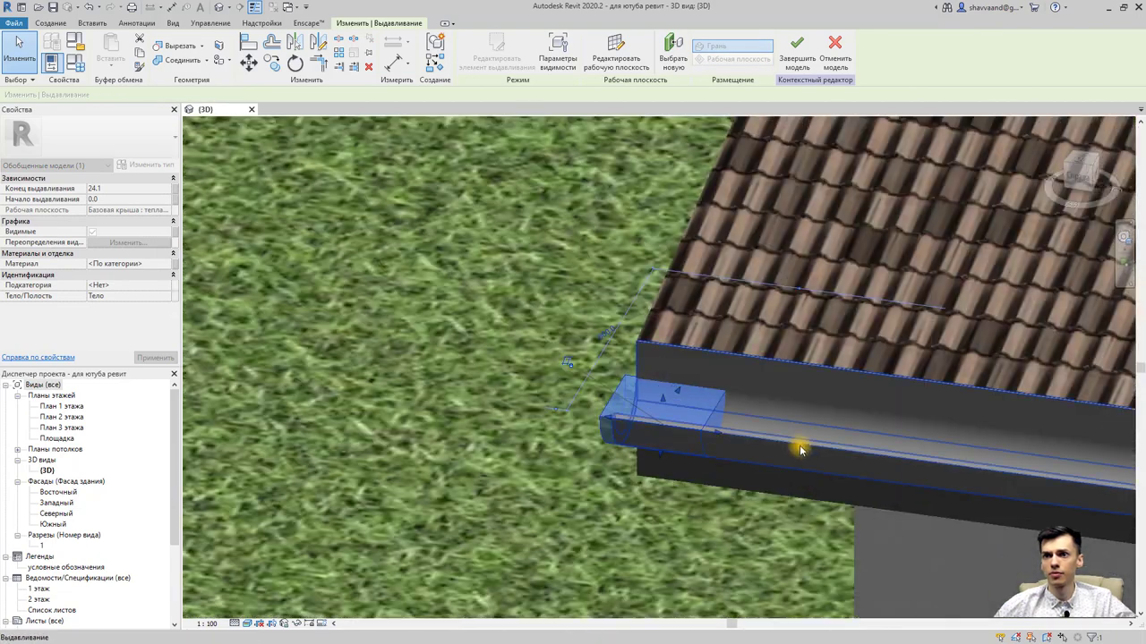
pyautogui.moveTo(801, 443); pyautogui.dragTo(712, 424)
pyautogui.click(619, 401)
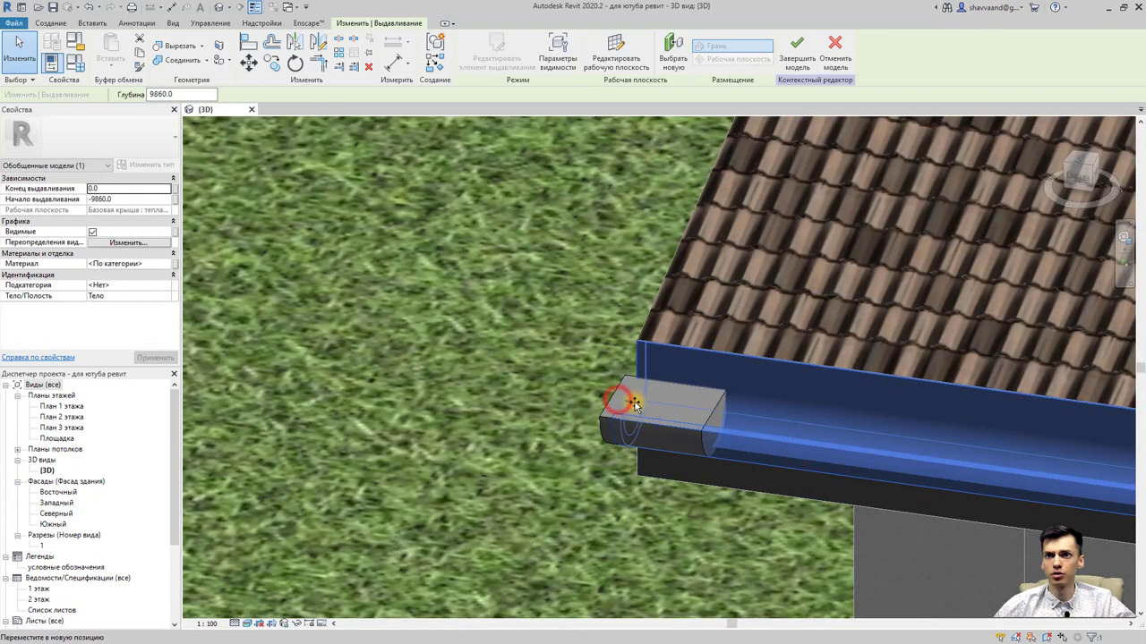
pyautogui.moveTo(633, 404); pyautogui.dragTo(713, 410)
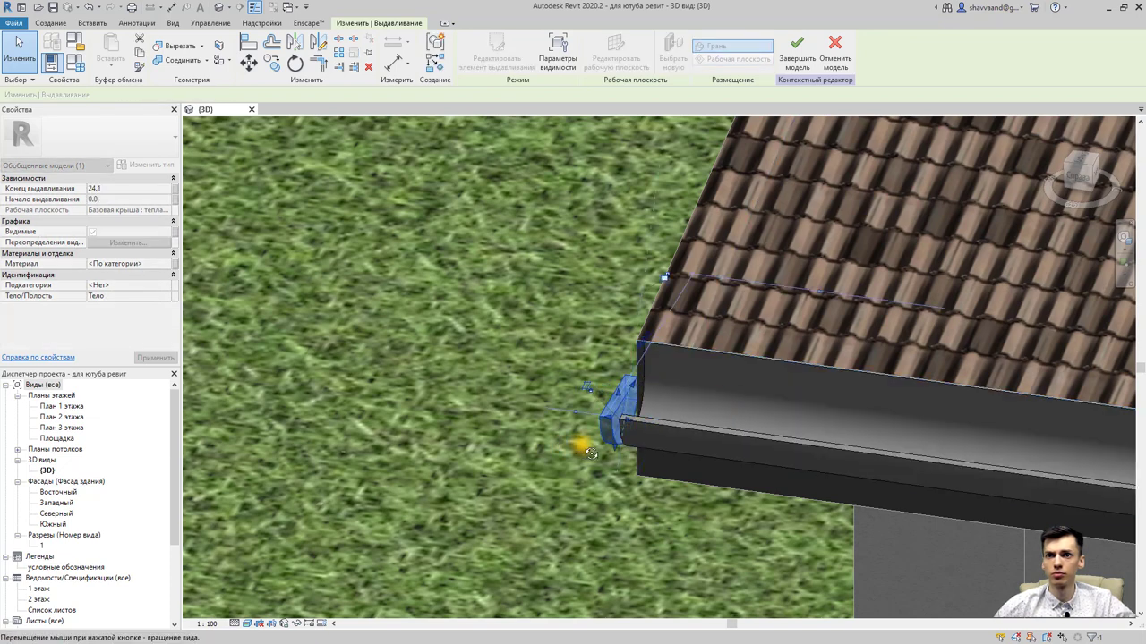
pyautogui.moveTo(583, 447)
pyautogui.keyDown('shift'); pyautogui.mouseDown(button='middle')
pyautogui.moveTo(632, 432)
pyautogui.moveTo(627, 425)
pyautogui.mouseUp(button='middle'); pyautogui.keyUp('shift')
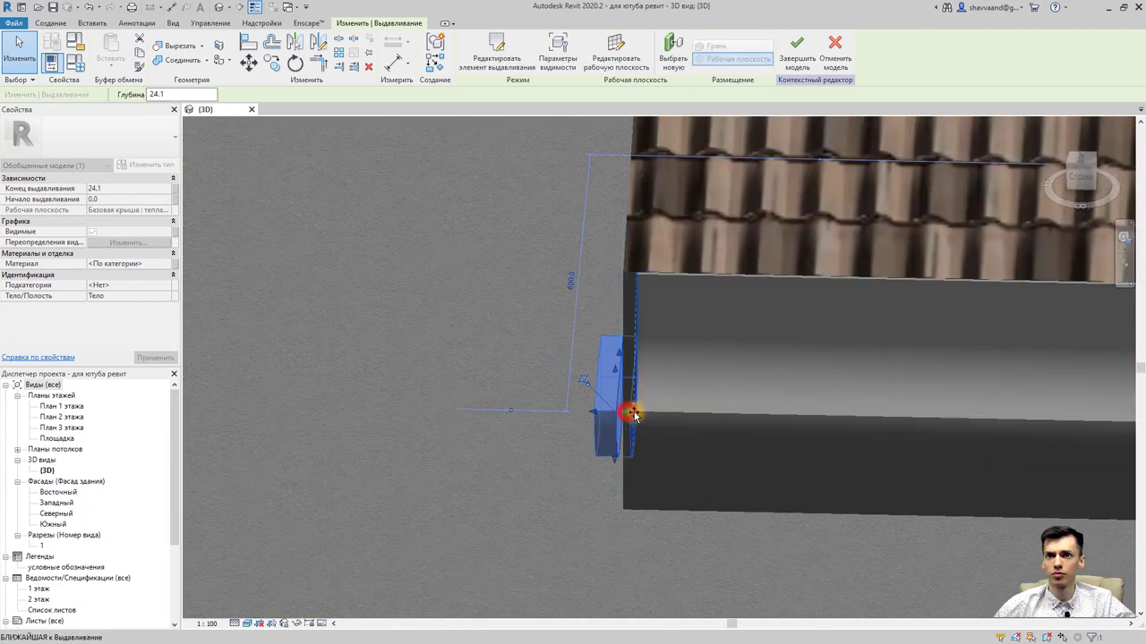
pyautogui.moveTo(632, 414); pyautogui.dragTo(620, 412)
# Step: Inspect the selected 15.2-thick end cap from the ViewCube's Right face, zoomed in on the fascia joint
pyautogui.click(498, 446)
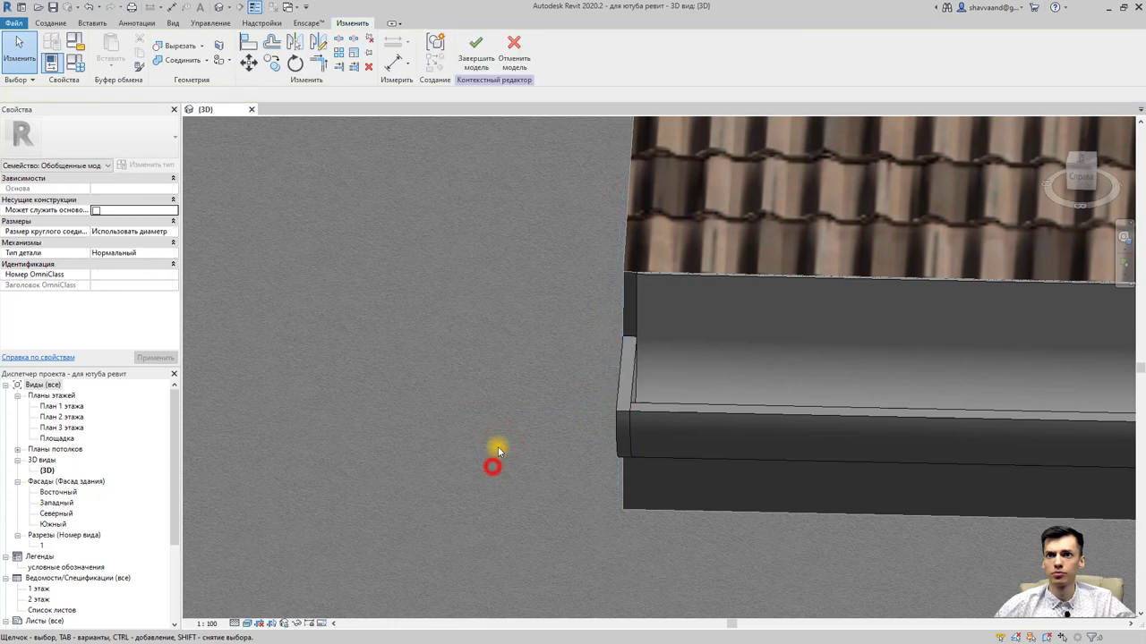
pyautogui.keyDown('shift'); pyautogui.moveTo(498, 447); pyautogui.dragTo(660, 442, button='middle'); pyautogui.keyUp('shift')
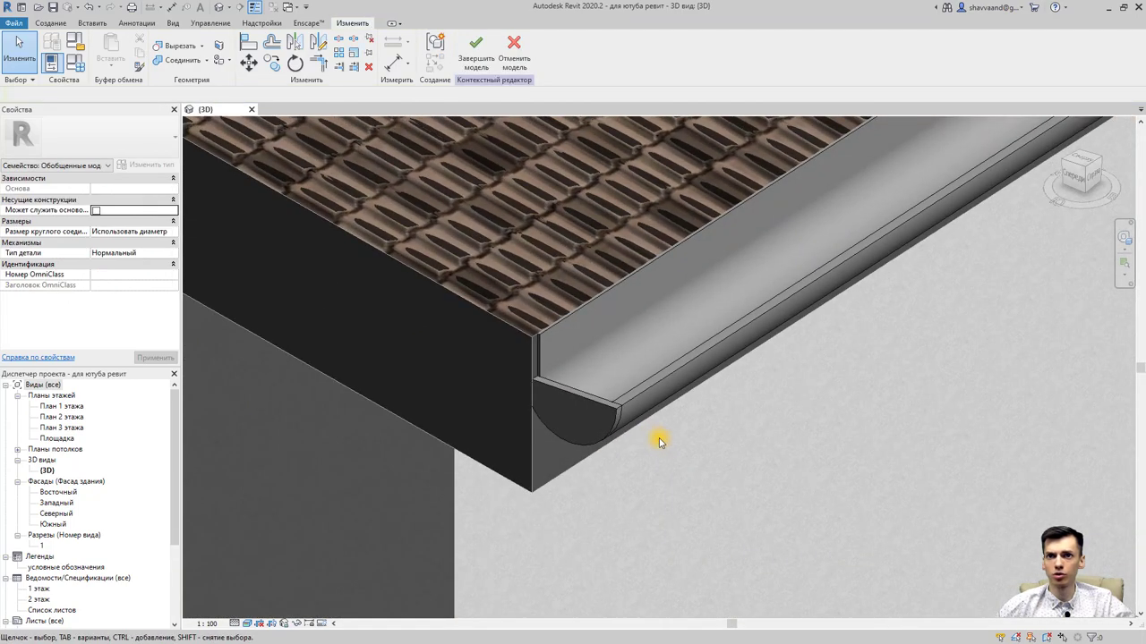
pyautogui.click(595, 404)
pyautogui.moveTo(1082, 177)
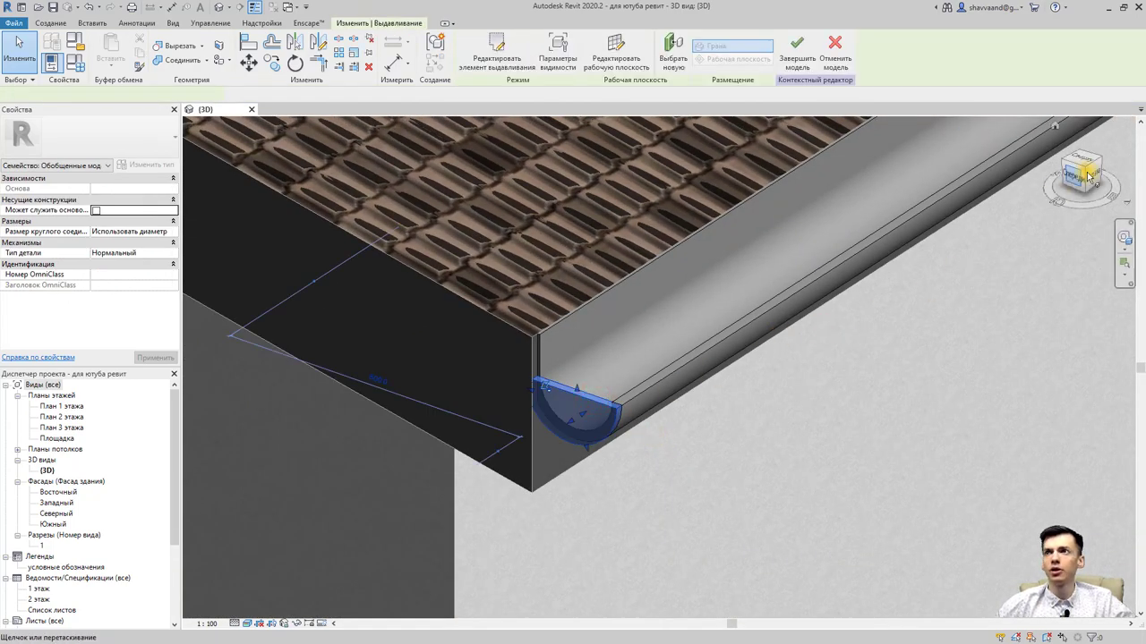
pyautogui.click(1093, 176)
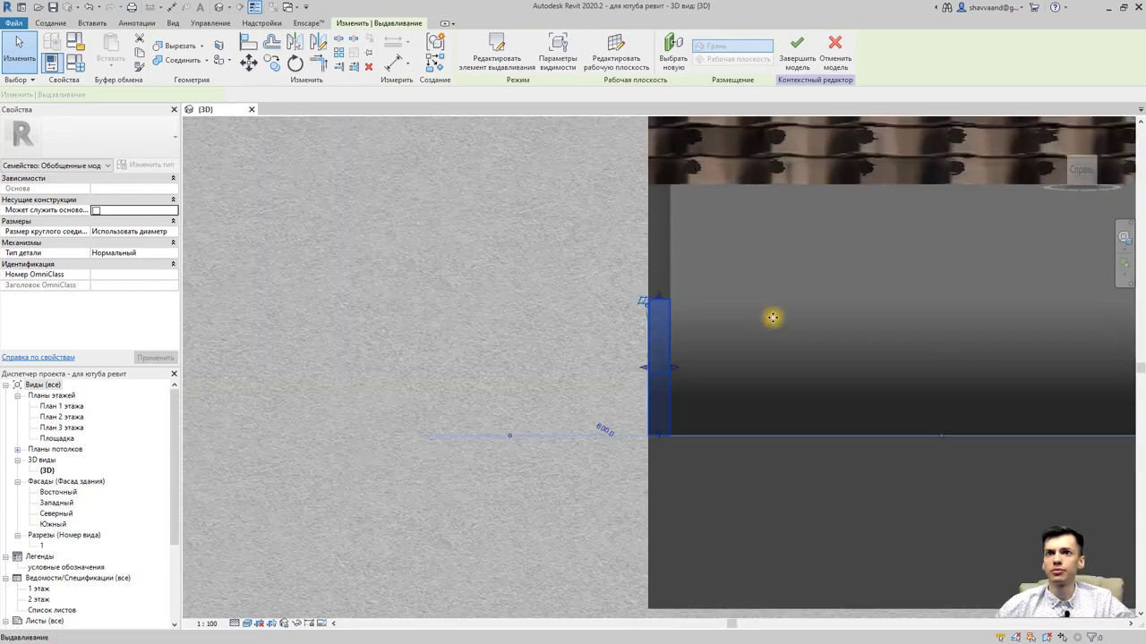
pyautogui.scroll(2, 702, 322)
pyautogui.click(712, 322)
pyautogui.scroll(-2, 721, 322)
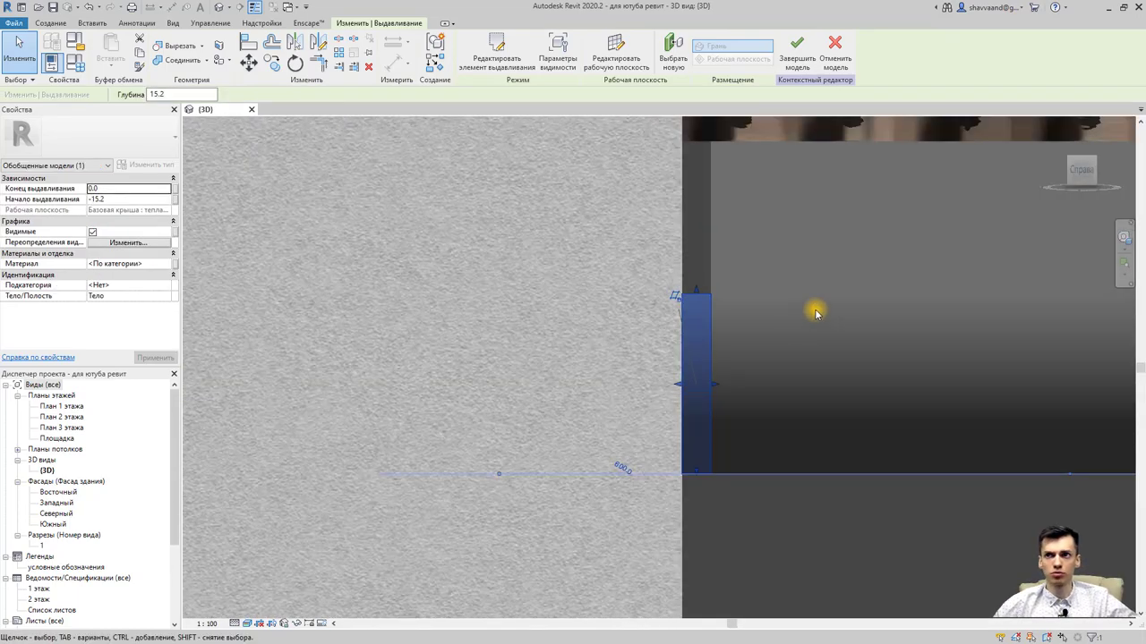
pyautogui.scroll(-3, 813, 314)
pyautogui.keyDown('shift'); pyautogui.moveTo(758, 333); pyautogui.dragTo(823, 322, button='middle'); pyautogui.keyUp('shift')
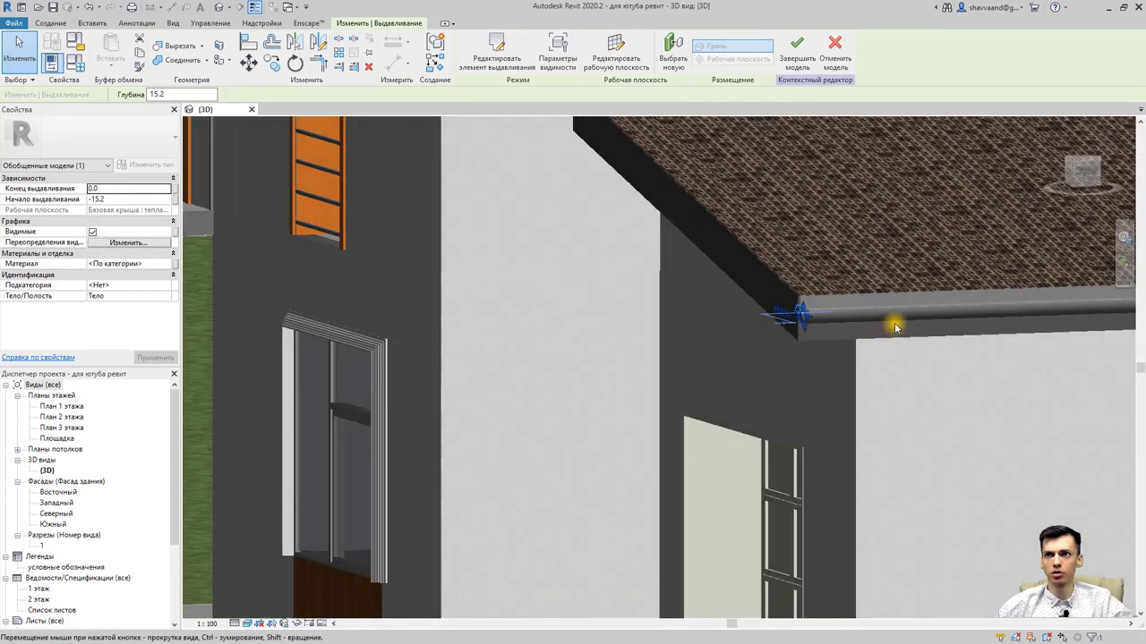
pyautogui.scroll(-3, 823, 322)
pyautogui.click(1085, 183)
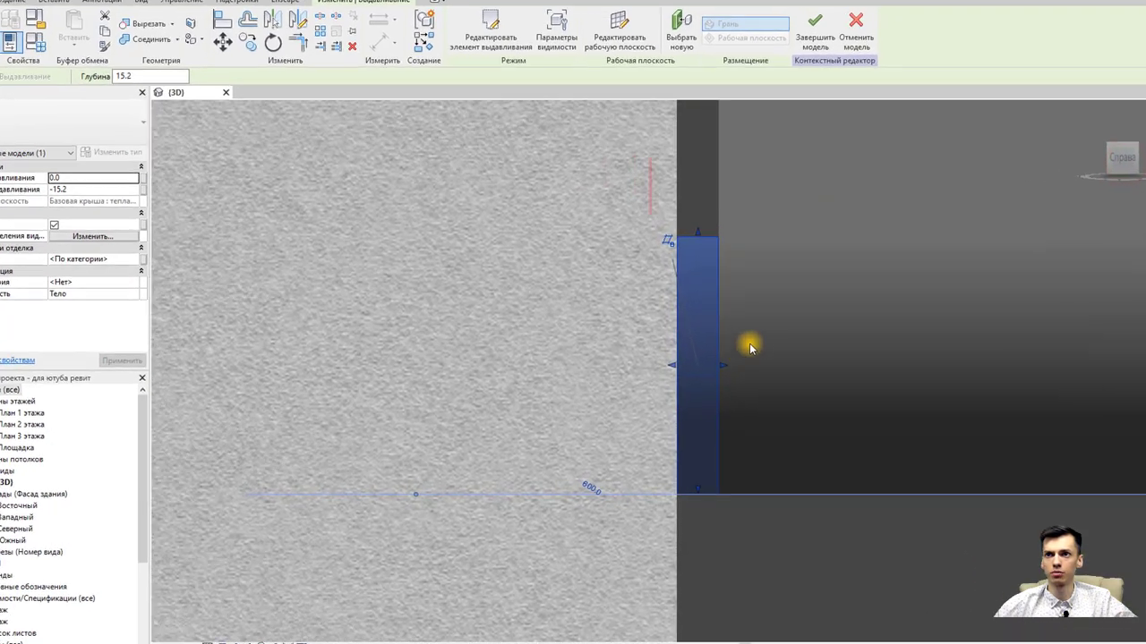
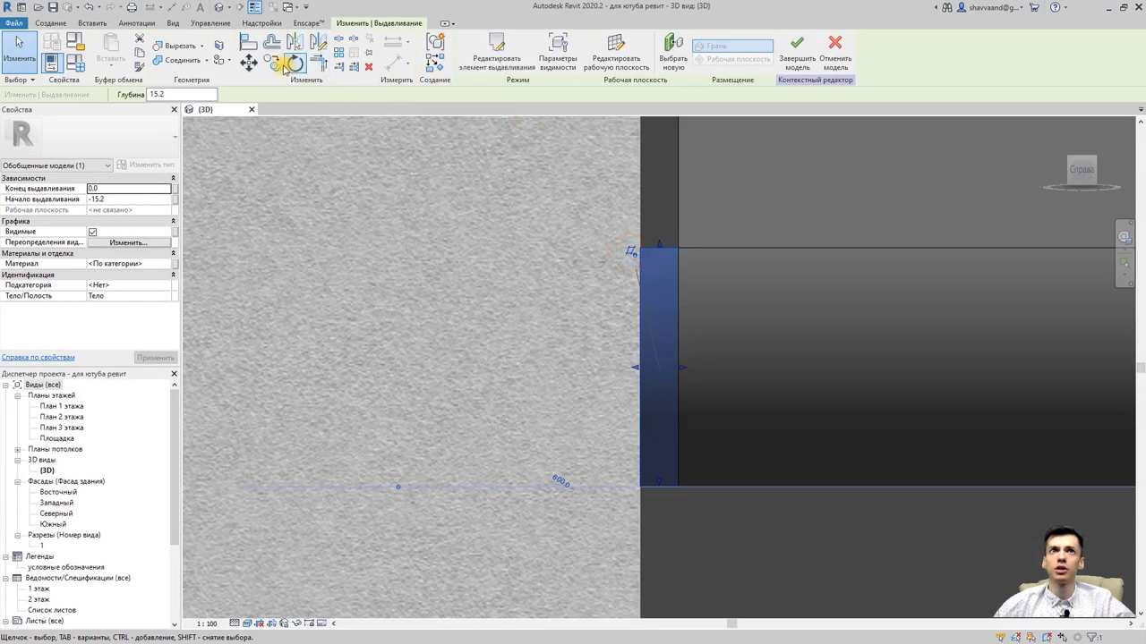
# Step: Copy the end cap from its corner base point to the gutter's far end
pyautogui.click(273, 62)
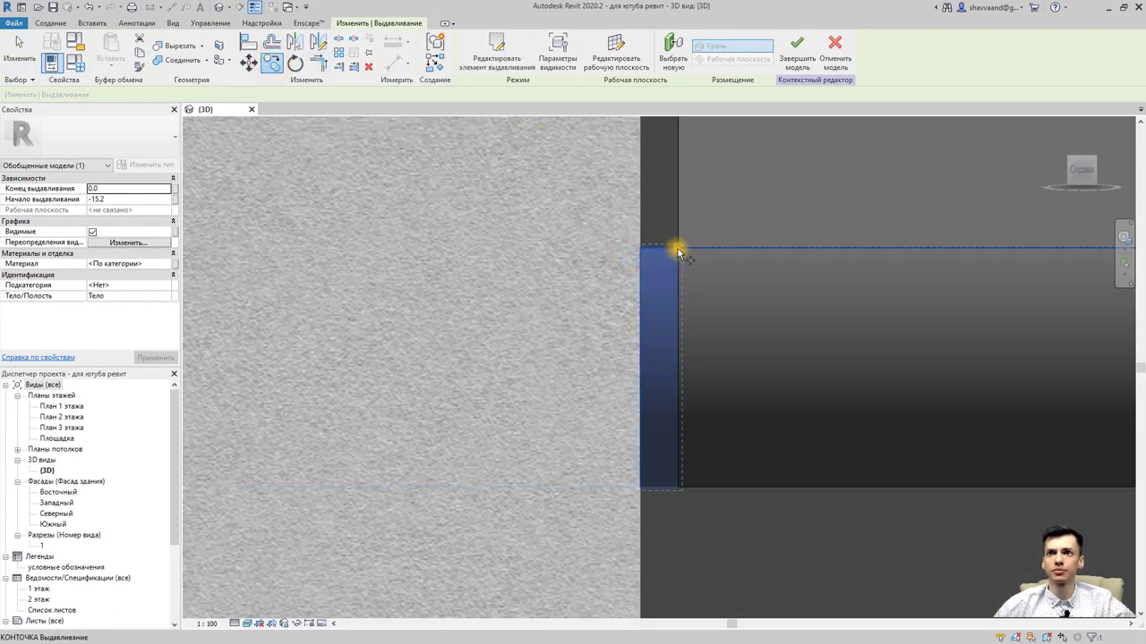
pyautogui.click(677, 251)
pyautogui.moveTo(726, 256)
pyautogui.mouseDown(button='middle')
pyautogui.moveTo(844, 287)
pyautogui.moveTo(295, 284)
pyautogui.moveTo(448, 294)
pyautogui.moveTo(429, 305)
pyautogui.moveTo(439, 338)
pyautogui.mouseUp(button='middle')
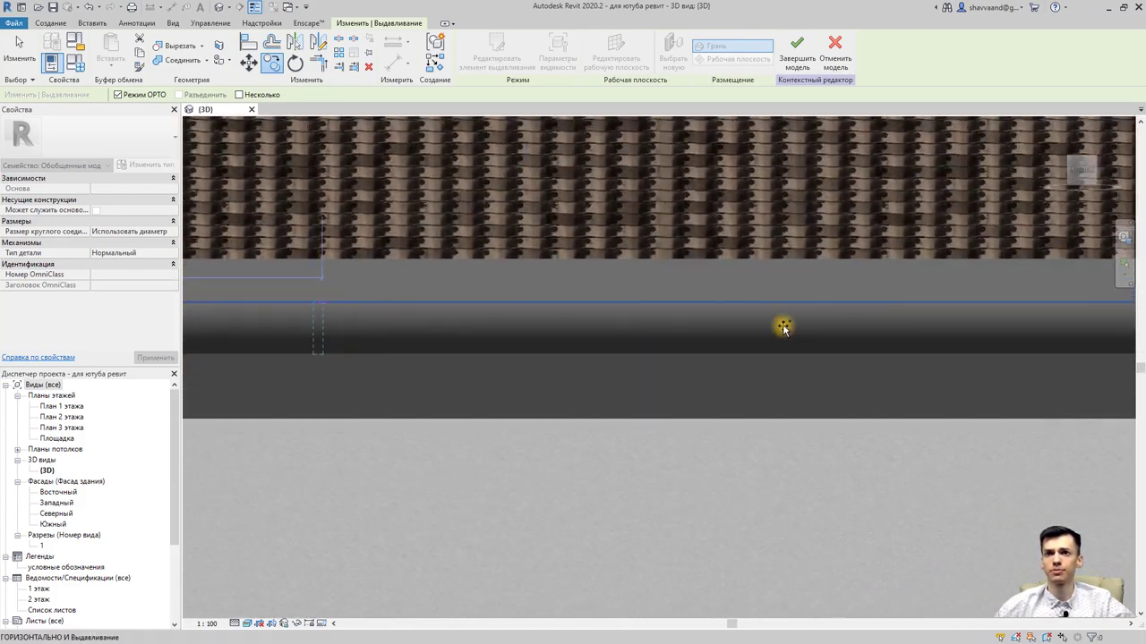
pyautogui.moveTo(924, 321); pyautogui.dragTo(858, 315, button='middle')
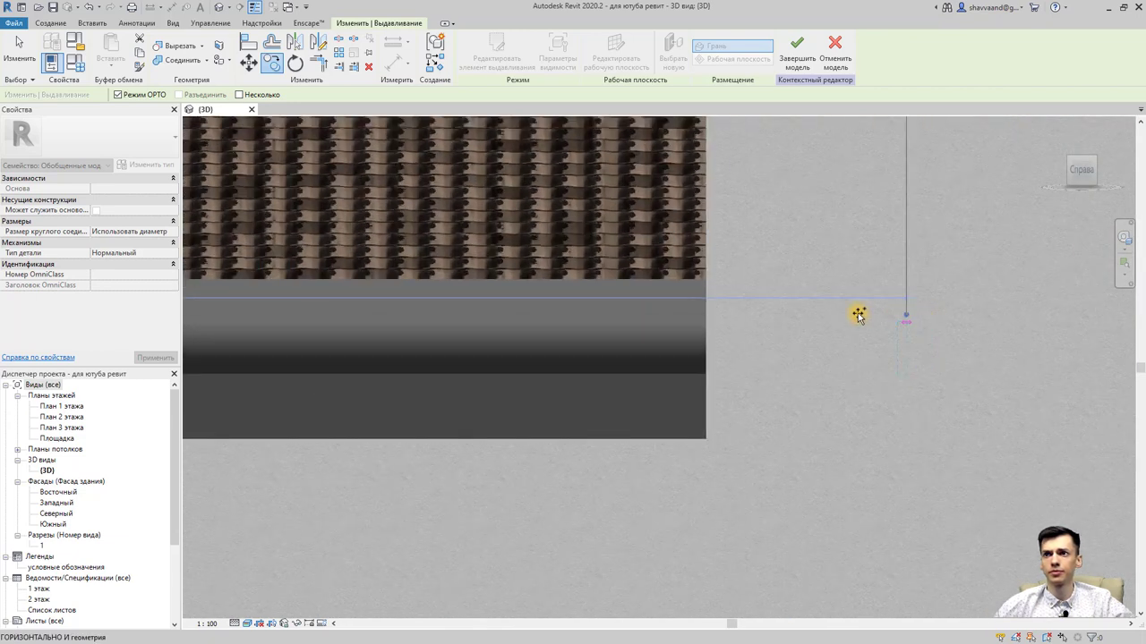
pyautogui.click(705, 316)
pyautogui.scroll(2, 707, 326)
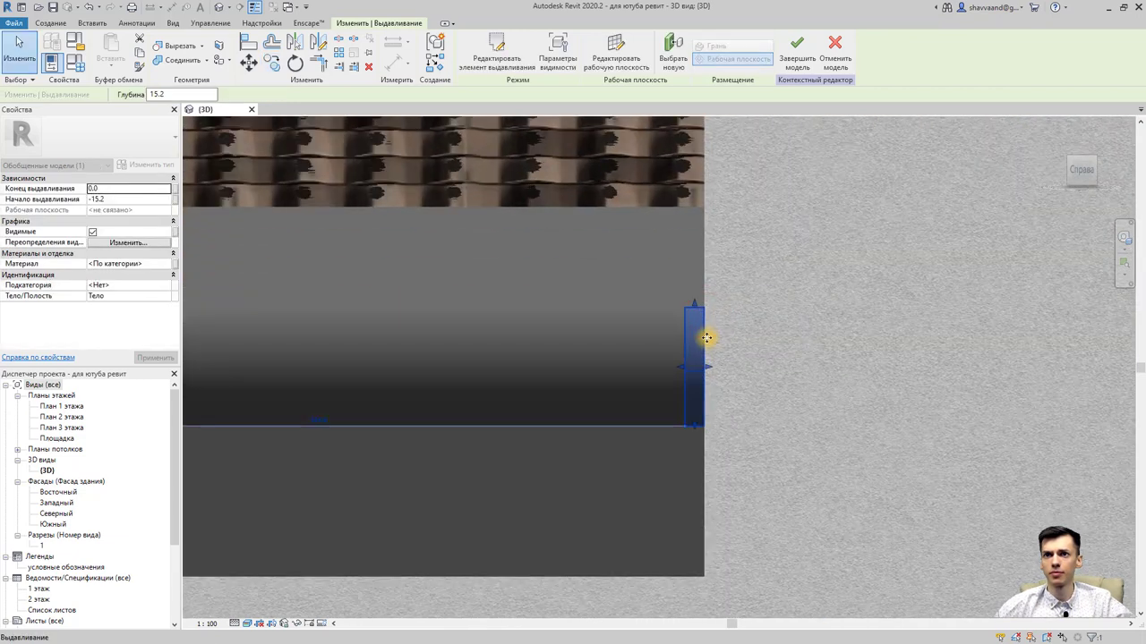
# Step: Check the long gutter extrusion's start and end depths, then view the whole gutter run
pyautogui.click(701, 264)
pyautogui.click(709, 314)
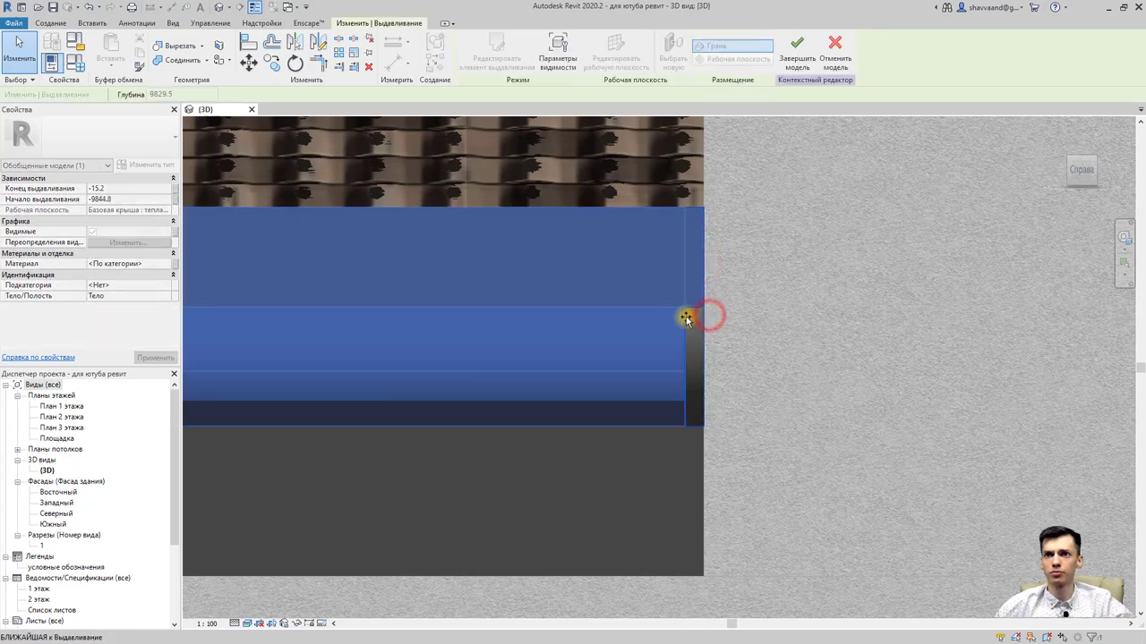
pyautogui.click(793, 312)
pyautogui.keyDown('shift'); pyautogui.moveTo(811, 325); pyautogui.dragTo(743, 383, button='middle'); pyautogui.keyUp('shift')
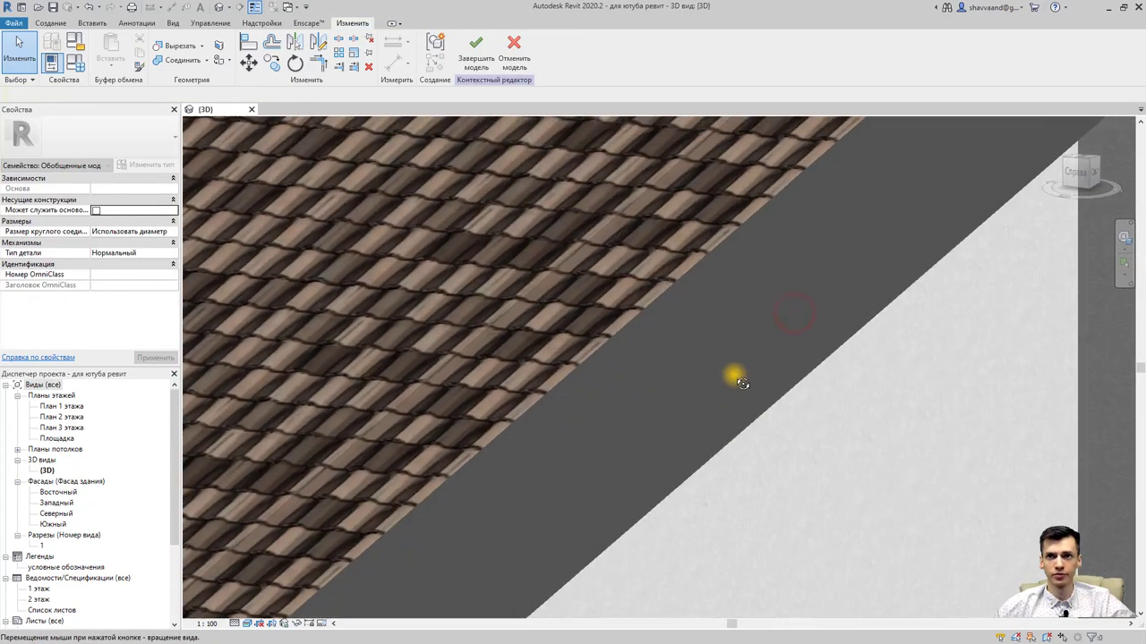
pyautogui.scroll(-5, 743, 383)
pyautogui.moveTo(429, 450)
pyautogui.keyDown('shift'); pyautogui.mouseDown(button='middle')
pyautogui.moveTo(653, 289)
pyautogui.moveTo(520, 490)
pyautogui.moveTo(547, 333)
pyautogui.moveTo(657, 463)
pyautogui.moveTo(573, 417)
pyautogui.moveTo(571, 491)
pyautogui.moveTo(790, 454)
pyautogui.moveTo(673, 431)
pyautogui.mouseUp(button='middle'); pyautogui.keyUp('shift')
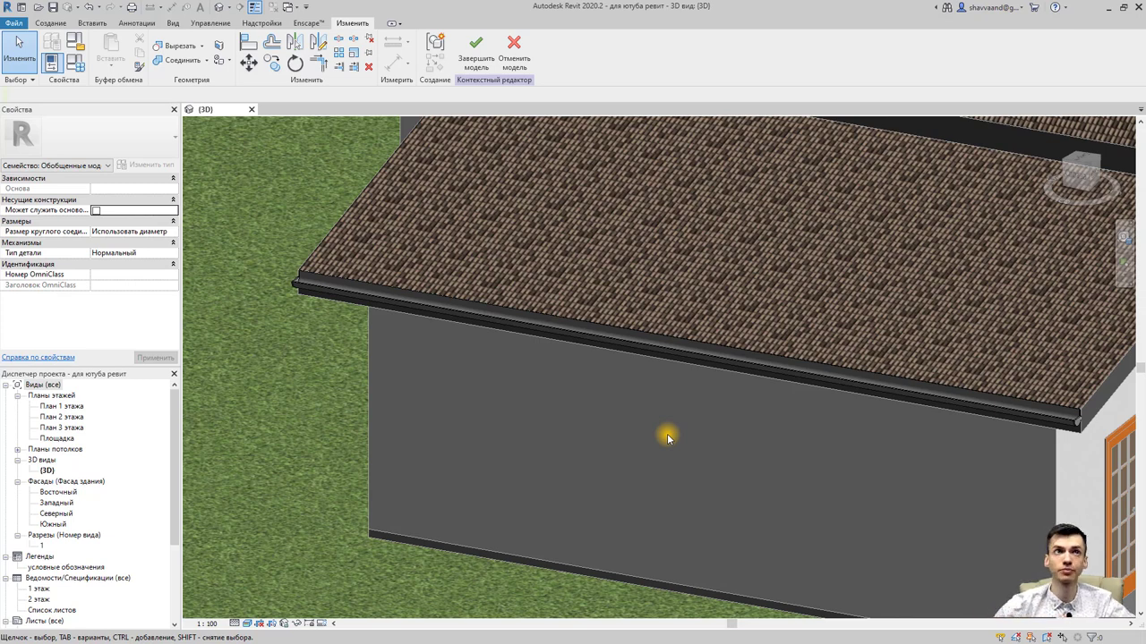
# Step: Start a sweep's path sketch and zoom into a side view of the house
pyautogui.click(44, 27)
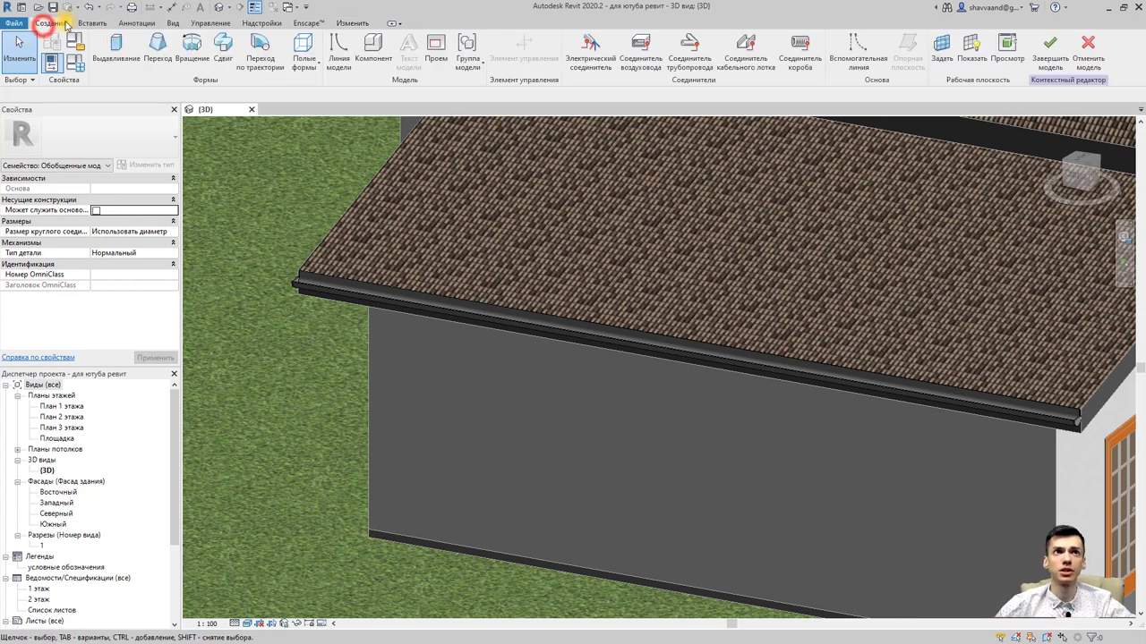
pyautogui.click(224, 52)
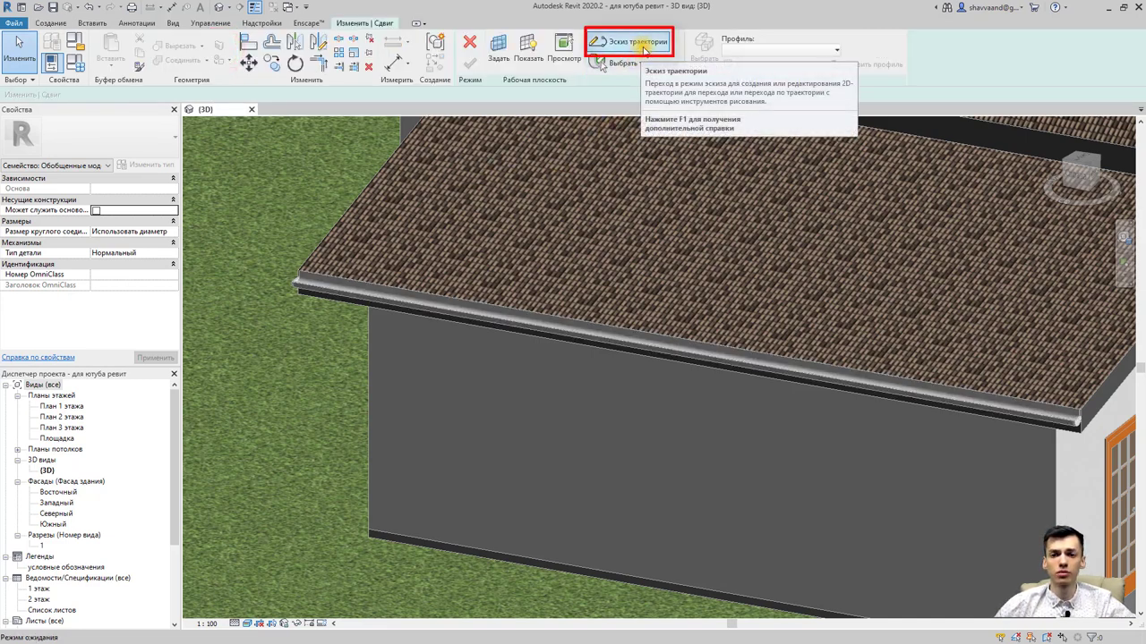
pyautogui.click(643, 50)
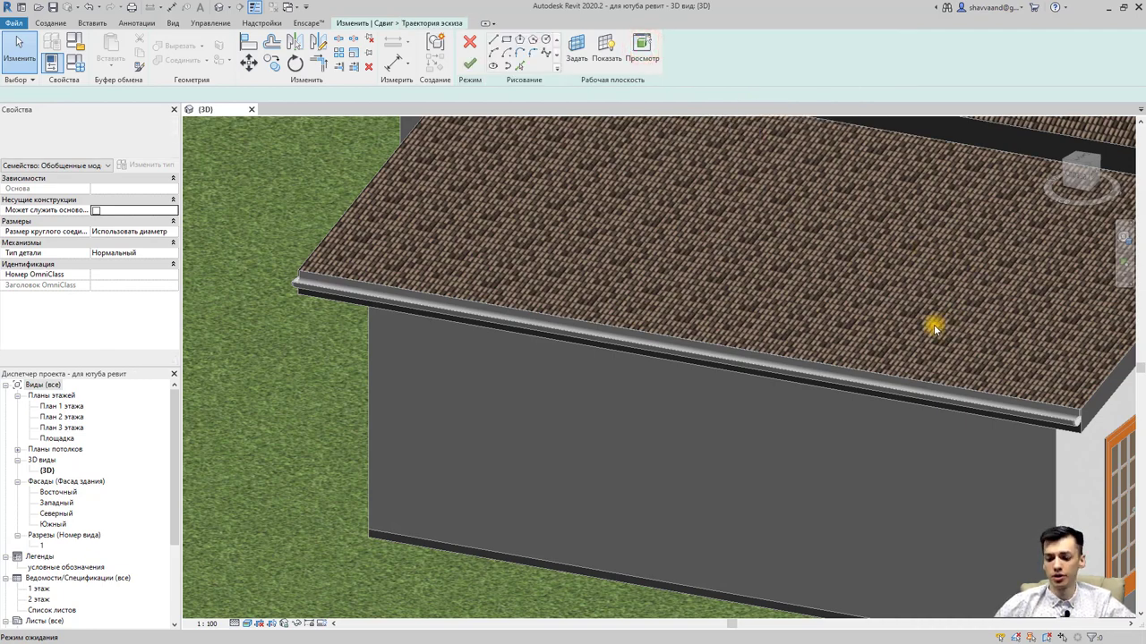
pyautogui.click(1087, 171)
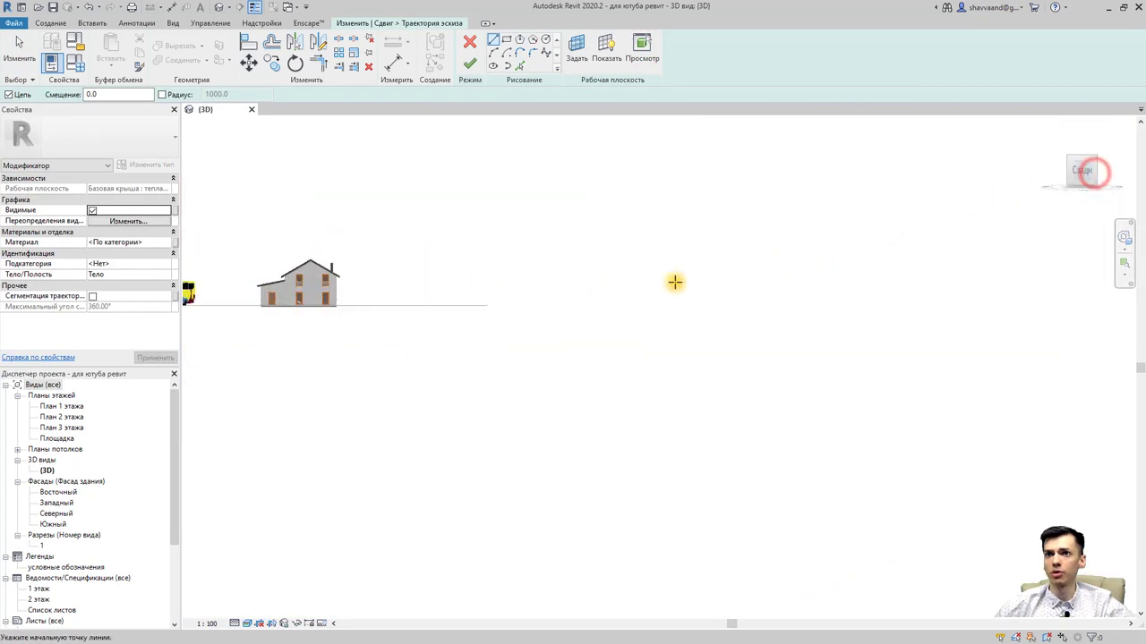
pyautogui.scroll(3, 841, 460)
pyautogui.scroll(3, 869, 435)
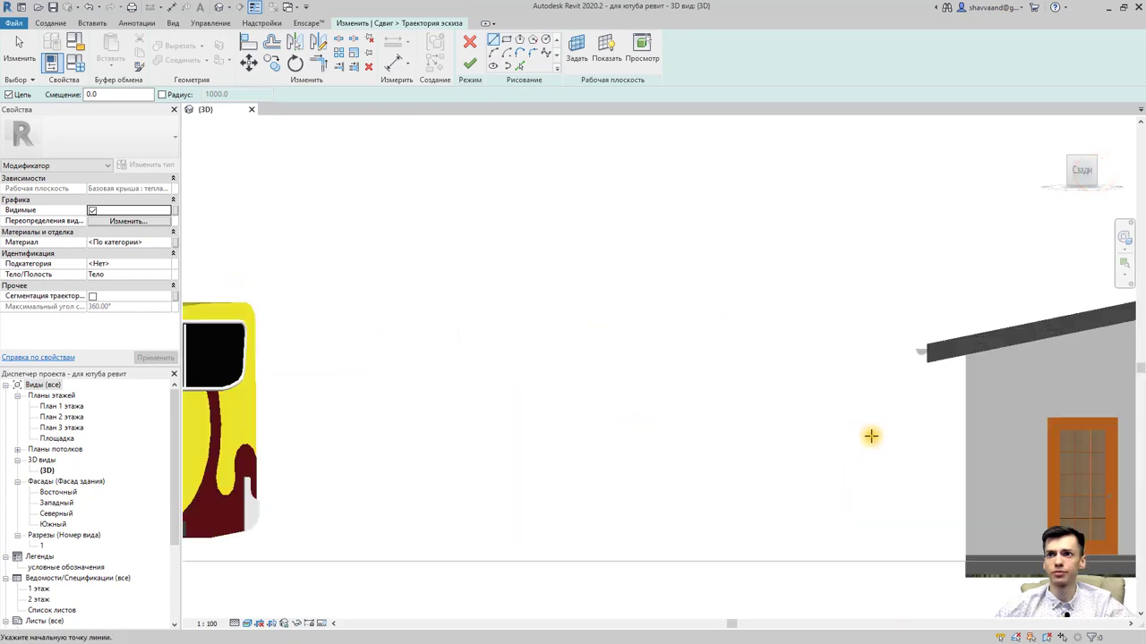
pyautogui.scroll(2, 872, 380)
pyautogui.scroll(2, 788, 366)
pyautogui.scroll(2, 772, 340)
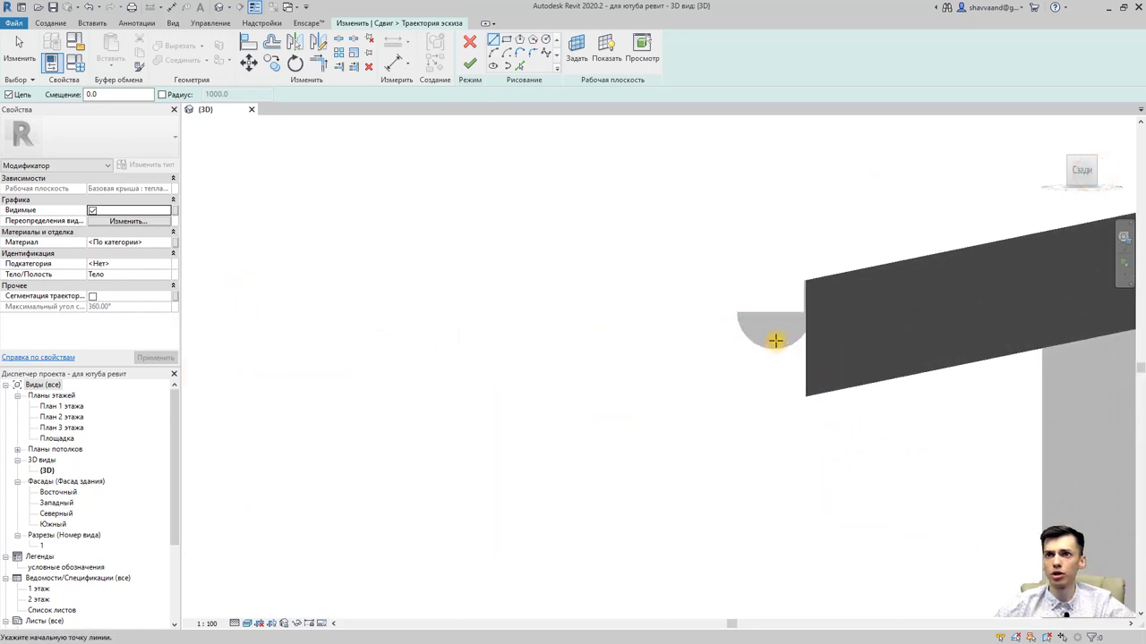
pyautogui.scroll(1, 768, 330)
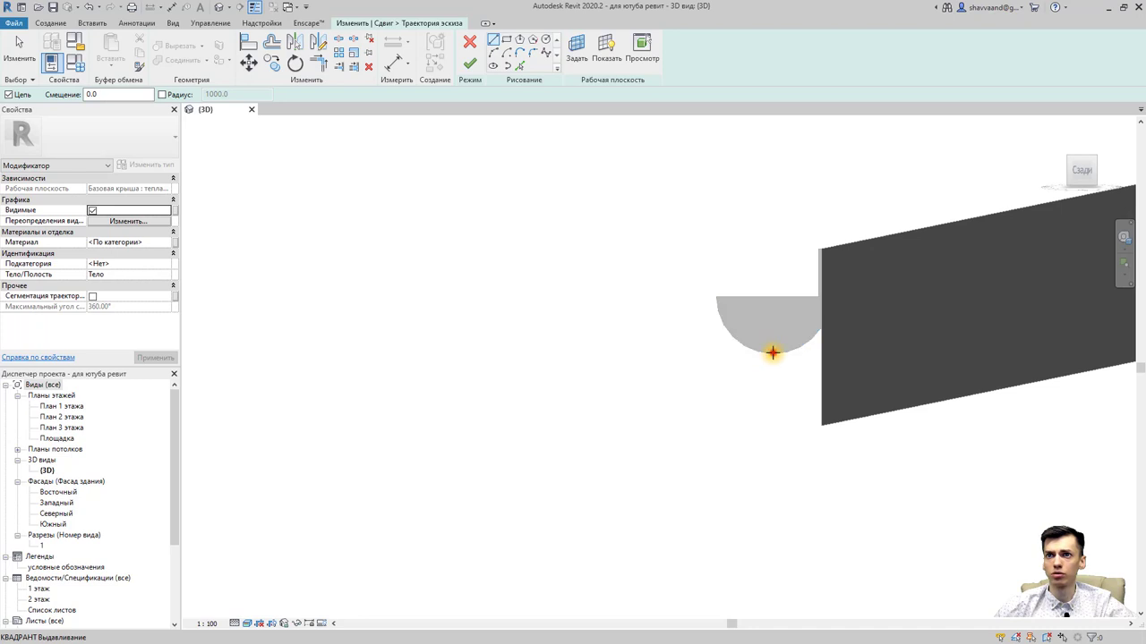
pyautogui.click(774, 317)
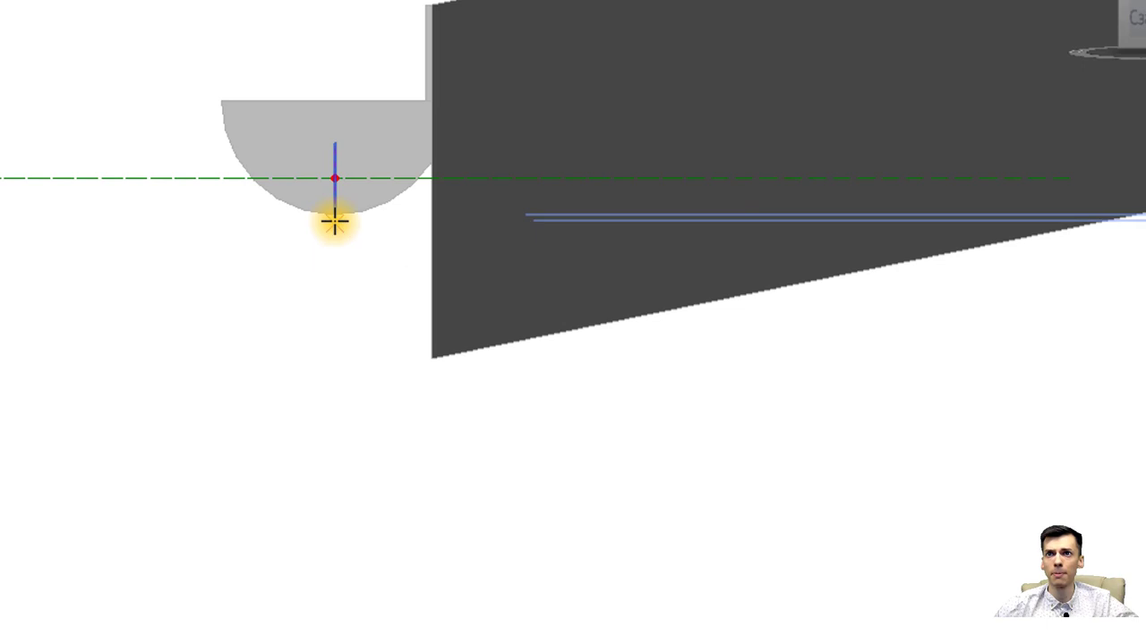
# Step: Sketch the downpipe path from the gutter centre as connected lines of 180, 680, 1600 and 400
pyautogui.click(531, 349)
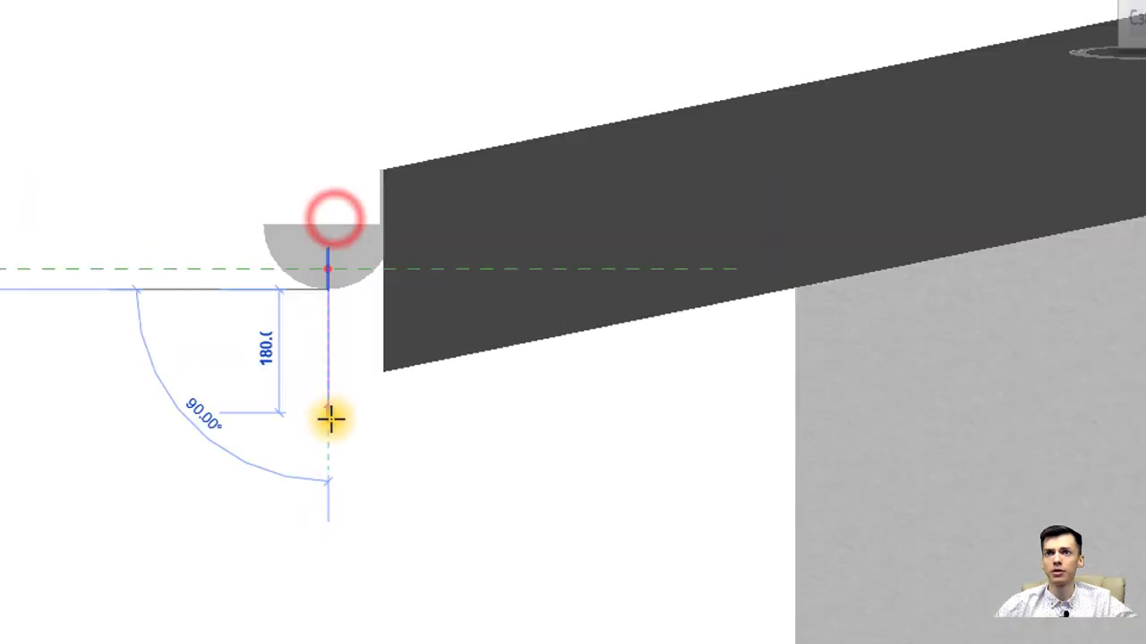
pyautogui.click(327, 373)
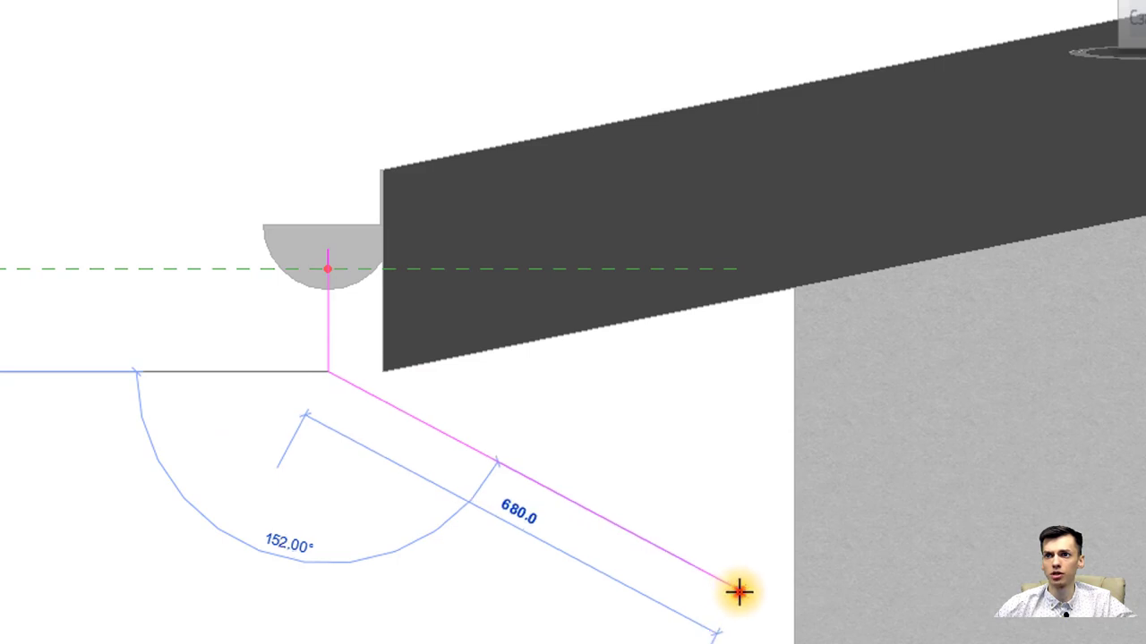
pyautogui.click(740, 591)
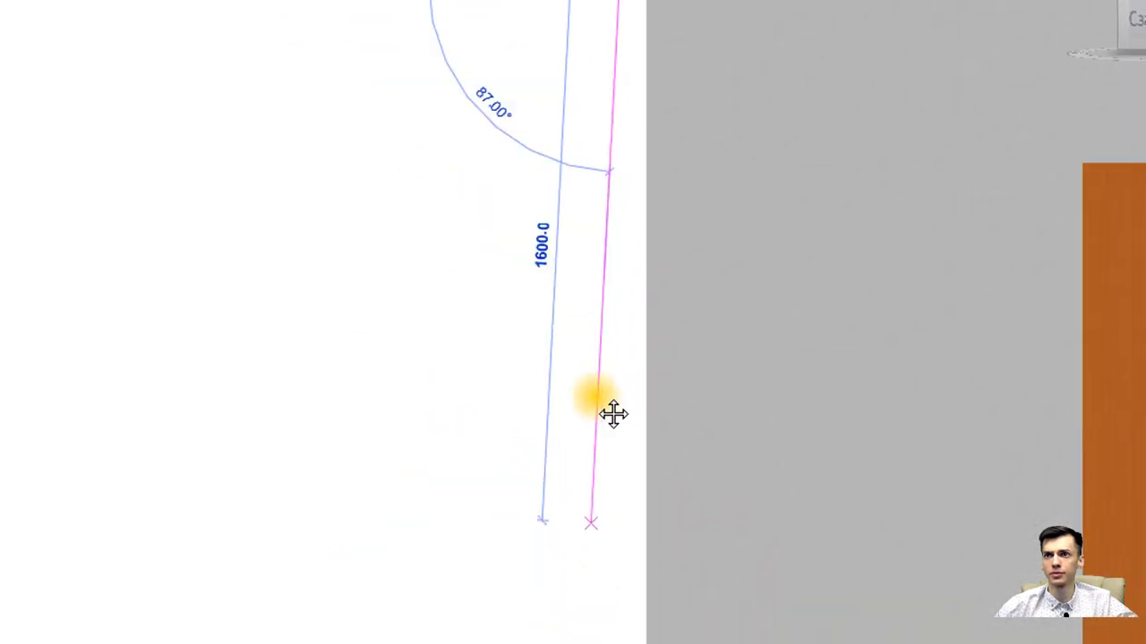
pyautogui.click(810, 406)
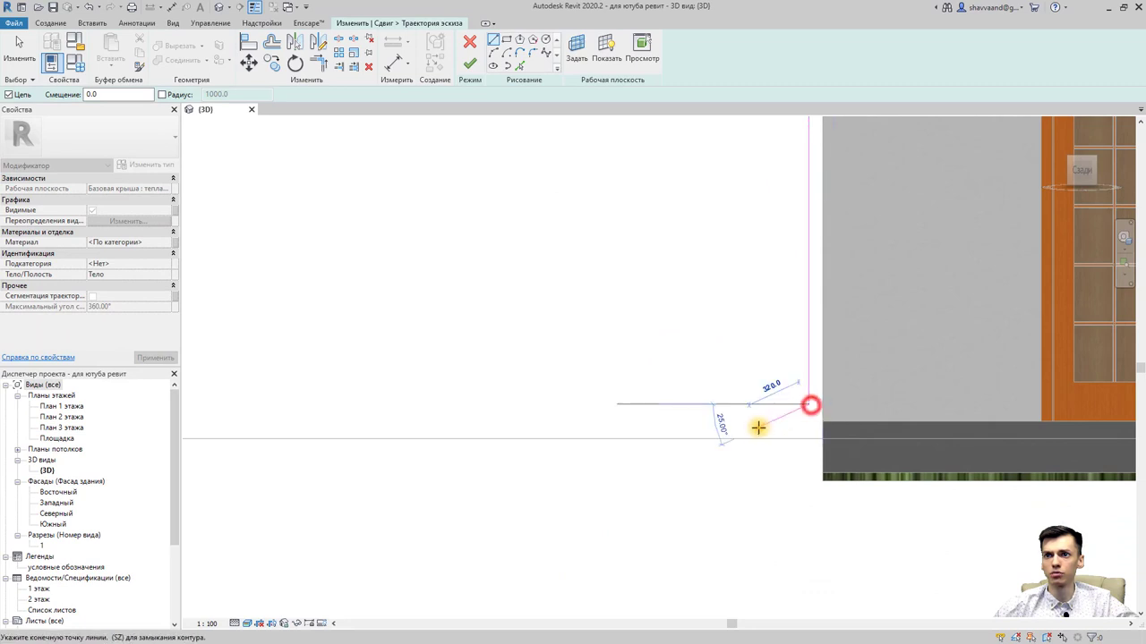
pyautogui.click(747, 431)
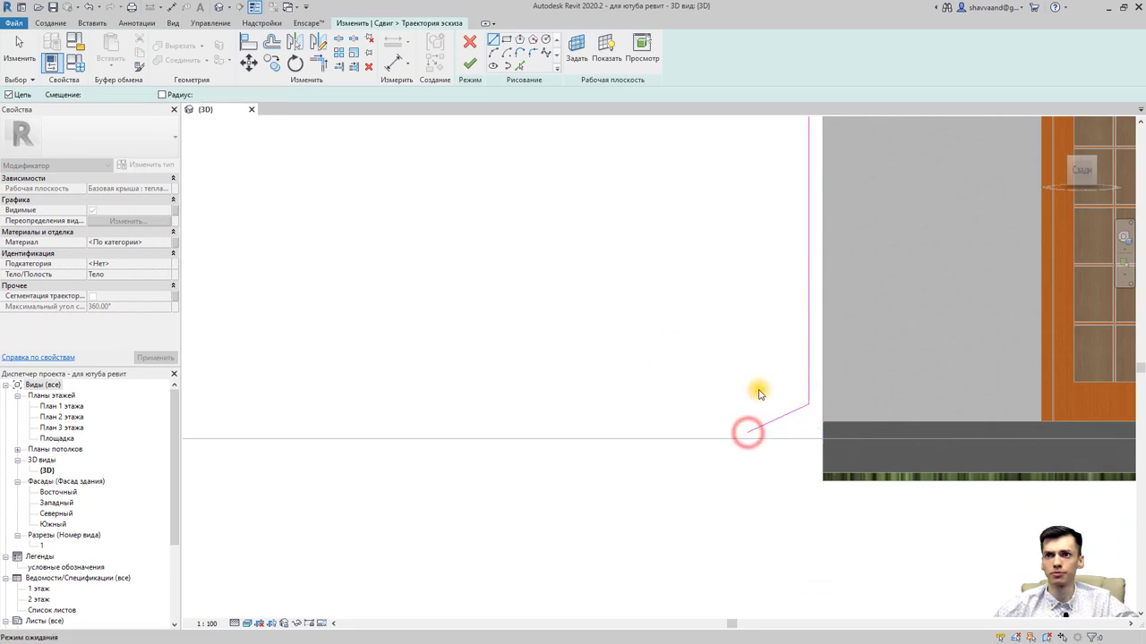
pyautogui.scroll(-4, 692, 316)
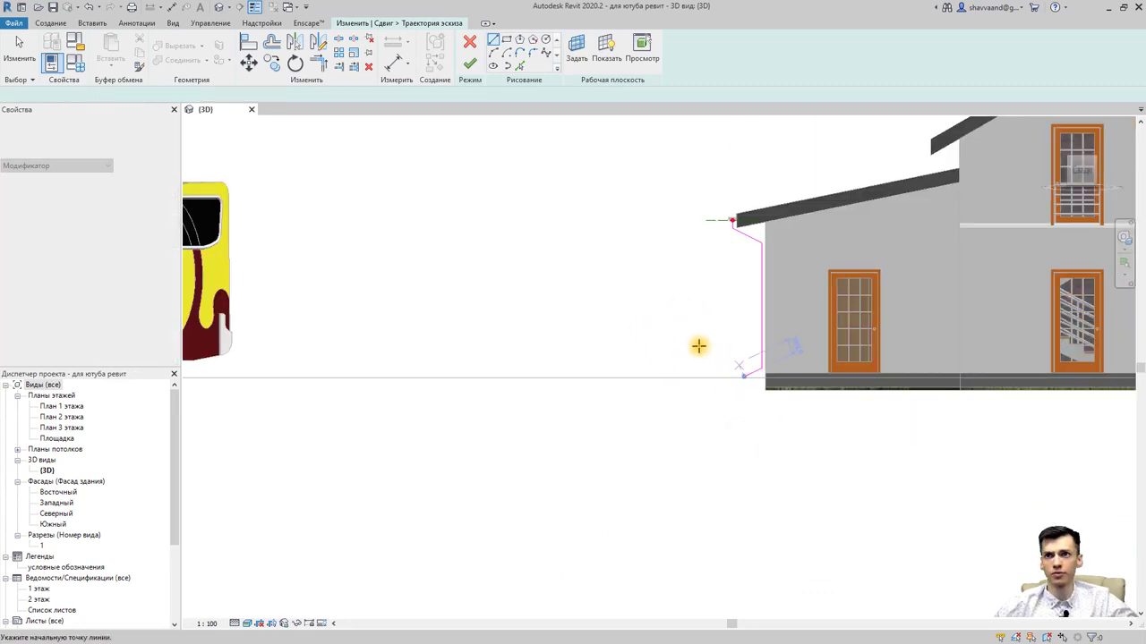
pyautogui.moveTo(698, 342)
pyautogui.keyDown('shift'); pyautogui.mouseDown(button='middle')
pyautogui.moveTo(843, 381)
pyautogui.moveTo(806, 289)
pyautogui.mouseUp(button='middle'); pyautogui.keyUp('shift')
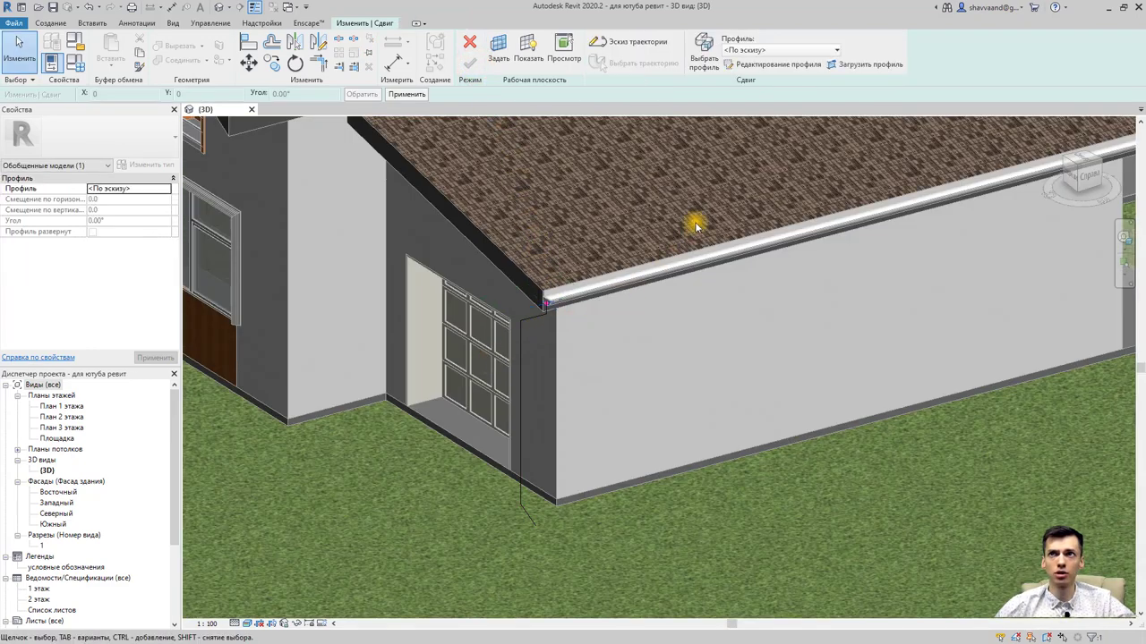
# Step: Start editing the sweep profile and zoom in on the path's start point
pyautogui.click(757, 66)
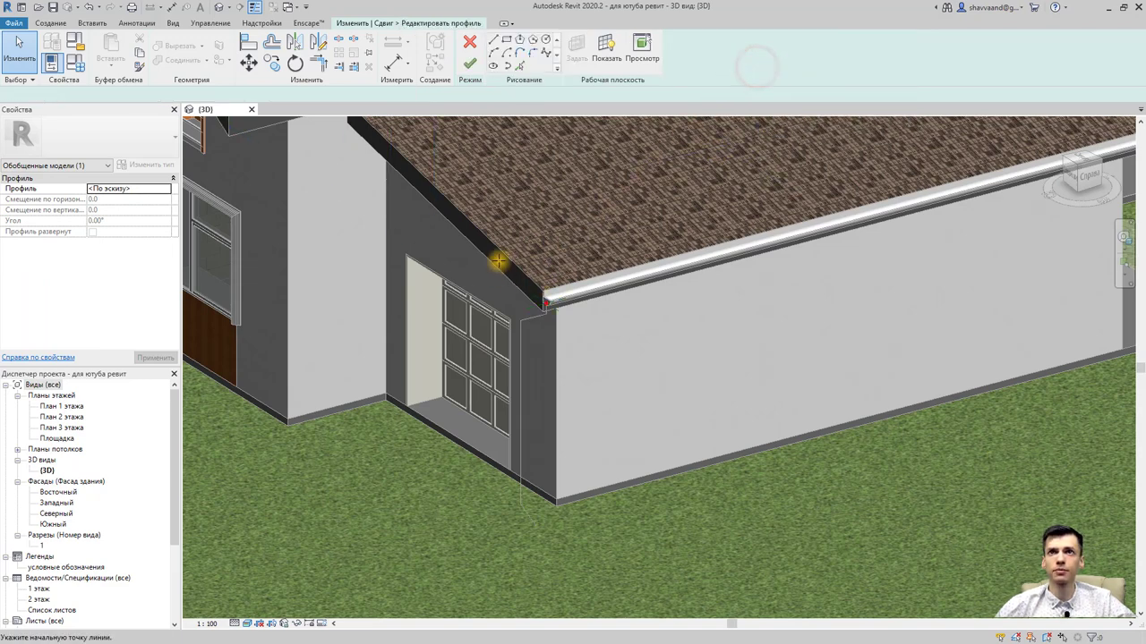
pyautogui.scroll(-5, 629, 413)
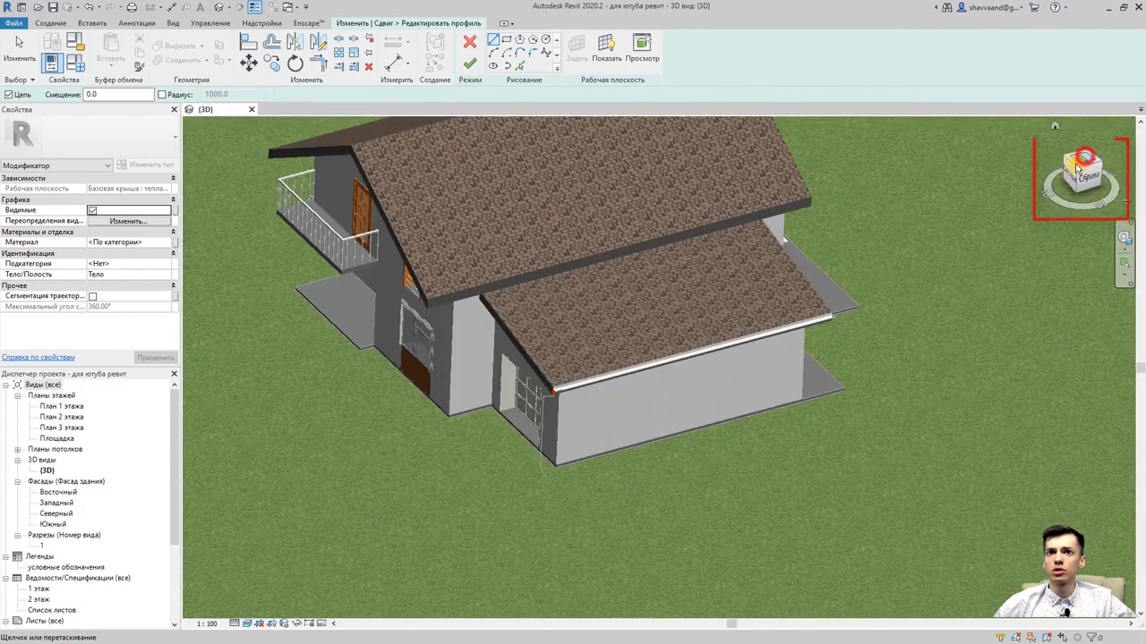
pyautogui.scroll(-2, 629, 413)
pyautogui.scroll(3, 626, 409)
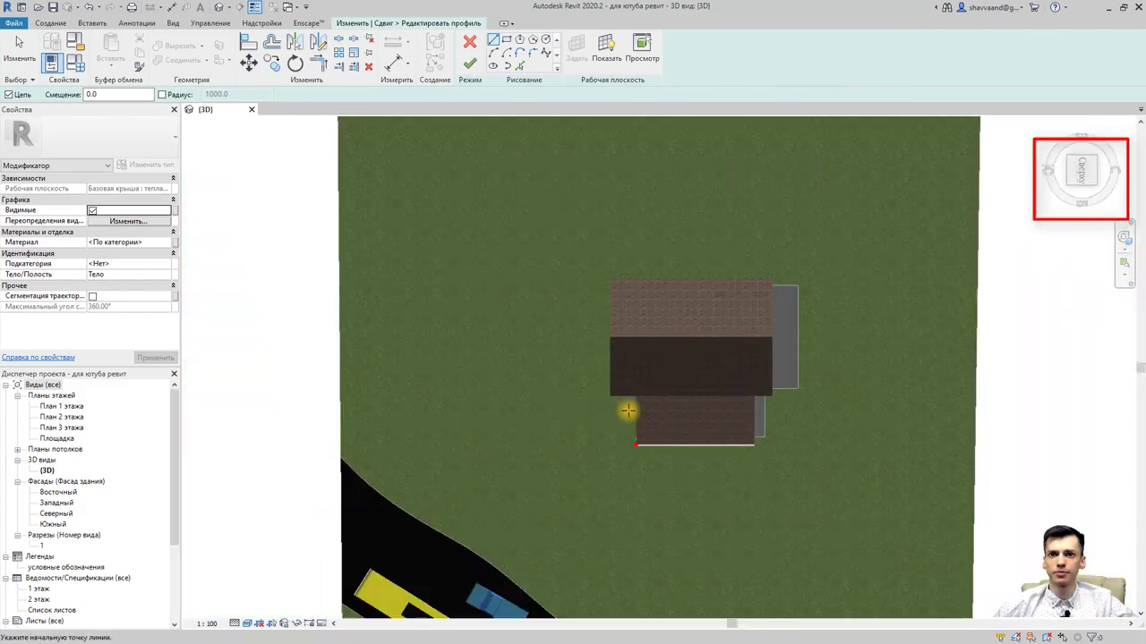
pyautogui.scroll(3, 642, 461)
pyautogui.scroll(2, 642, 461)
pyautogui.scroll(2, 634, 550)
pyautogui.scroll(2, 582, 353)
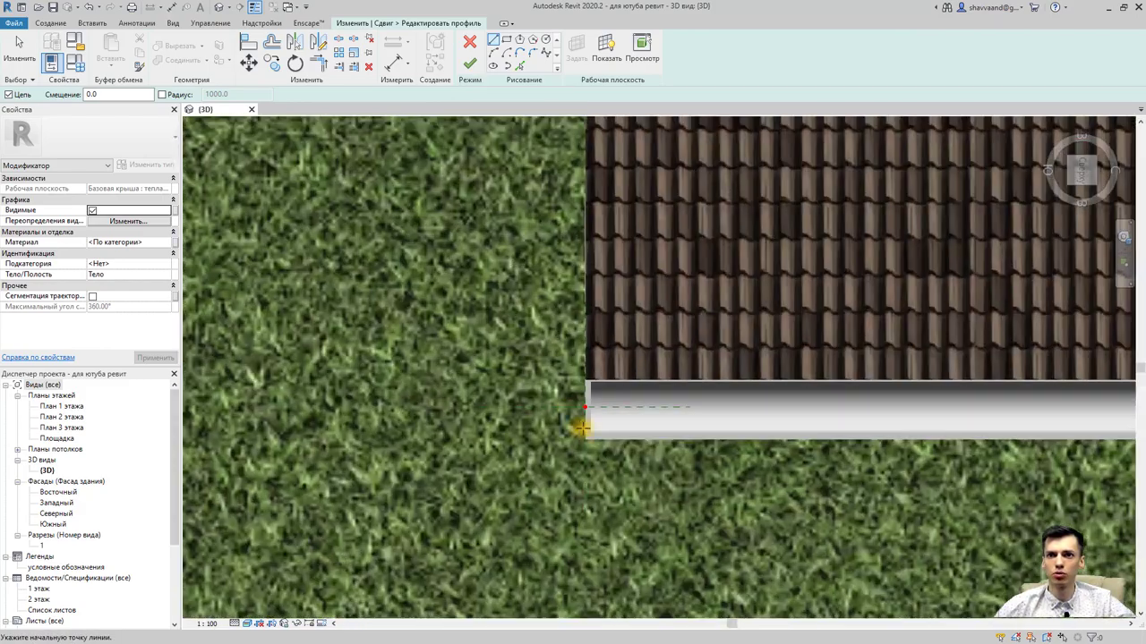
pyautogui.scroll(2, 583, 422)
# Step: Draw two concentric circles at the path start for the hollow pipe section
pyautogui.click(541, 42)
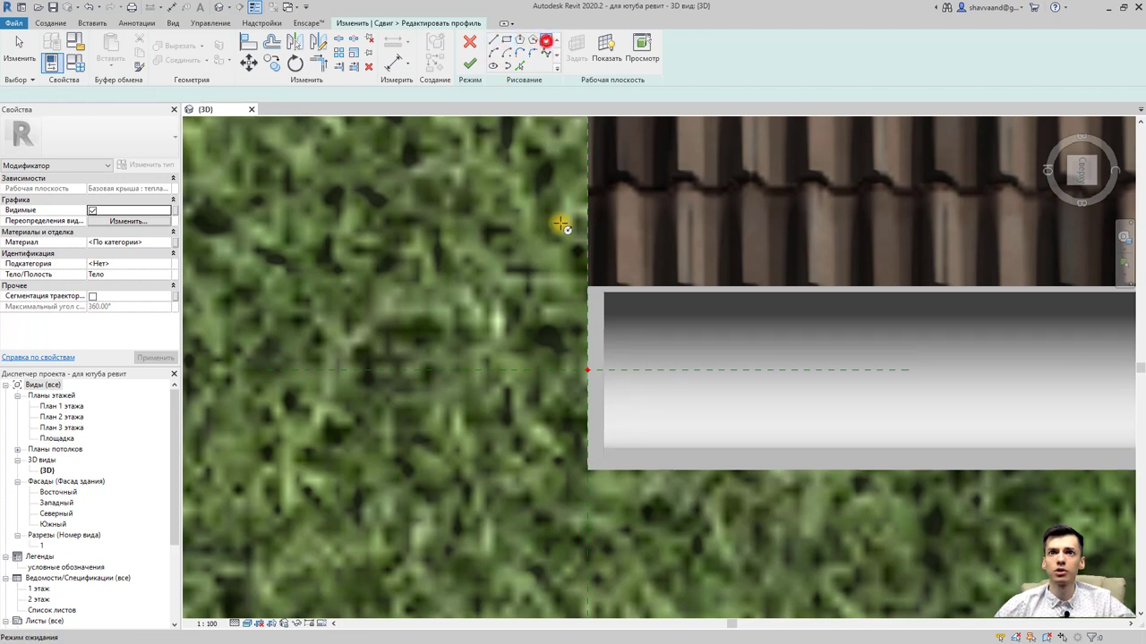
pyautogui.click(586, 434)
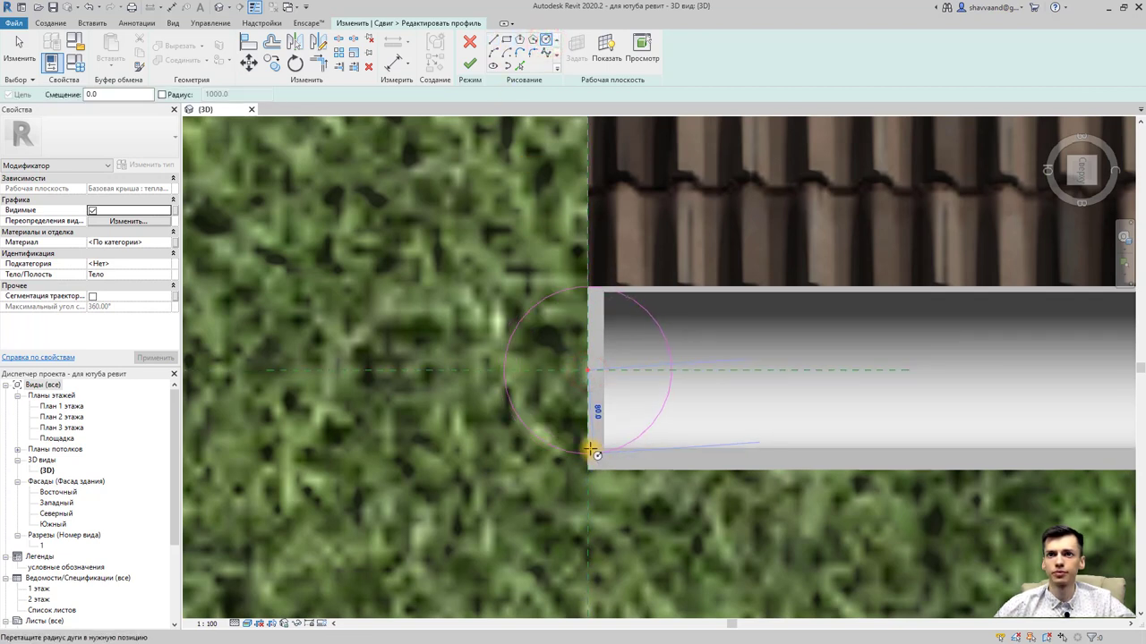
pyautogui.click(590, 444)
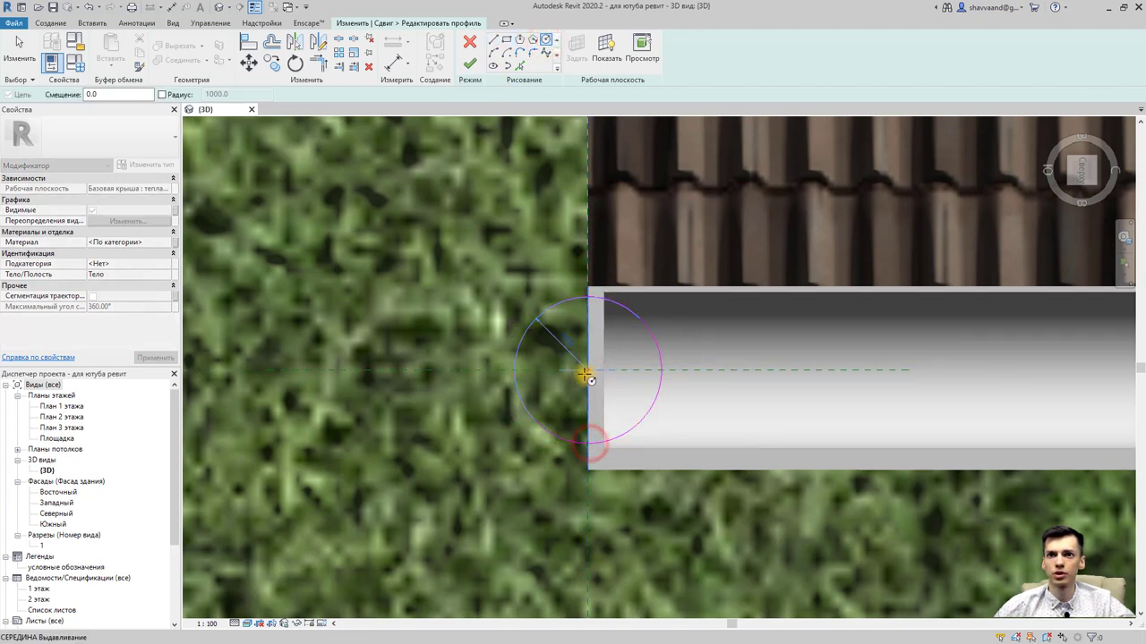
pyautogui.click(584, 373)
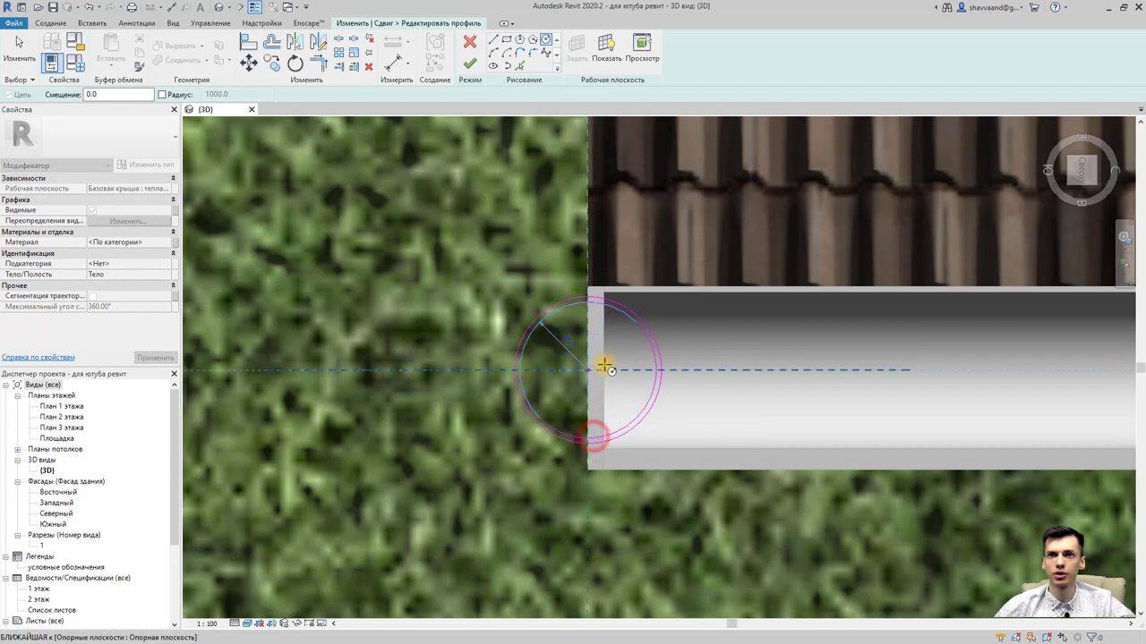
pyautogui.moveTo(486, 410)
pyautogui.keyDown('shift'); pyautogui.mouseDown(button='middle')
pyautogui.moveTo(544, 340)
pyautogui.moveTo(519, 115)
pyautogui.mouseUp(button='middle'); pyautogui.keyUp('shift')
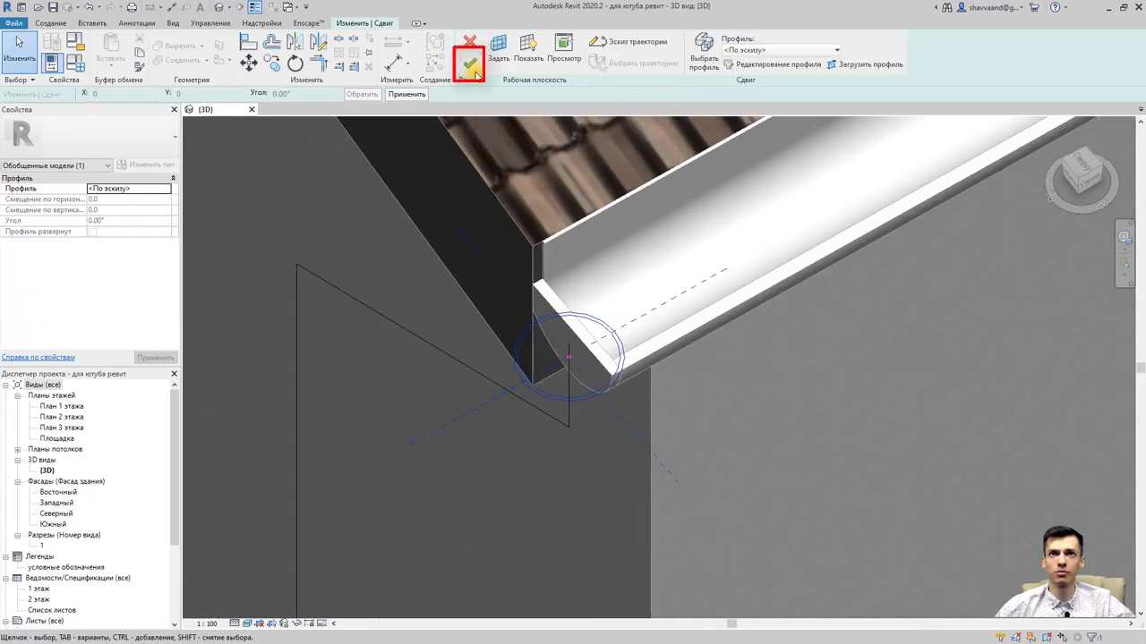
# Step: Finish the downpipe sweep and turn to a right-side view showing the gutter top
pyautogui.click(471, 65)
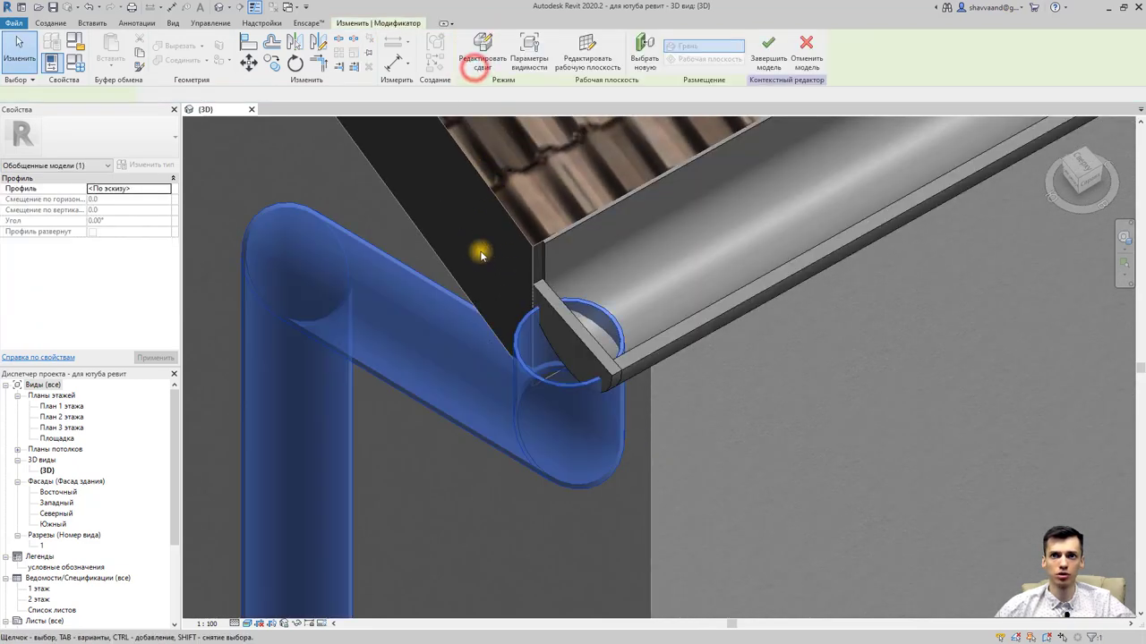
pyautogui.moveTo(472, 248)
pyautogui.keyDown('shift'); pyautogui.mouseDown(button='middle')
pyautogui.moveTo(455, 367)
pyautogui.moveTo(424, 284)
pyautogui.moveTo(464, 143)
pyautogui.moveTo(584, 175)
pyautogui.moveTo(564, 169)
pyautogui.mouseUp(button='middle'); pyautogui.keyUp('shift')
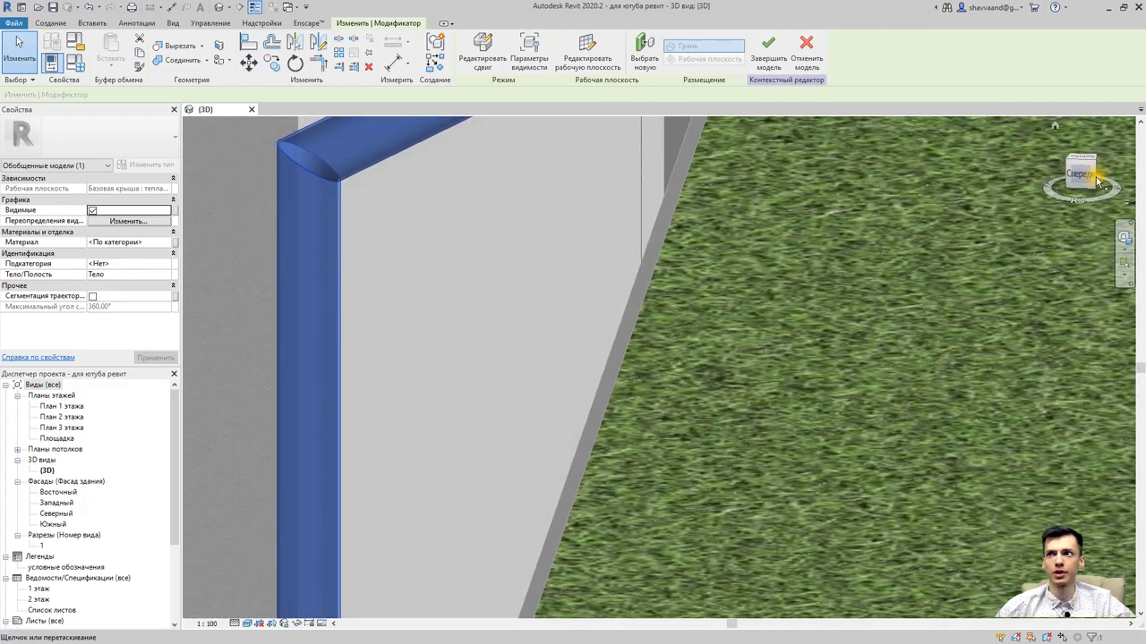
pyautogui.click(1093, 179)
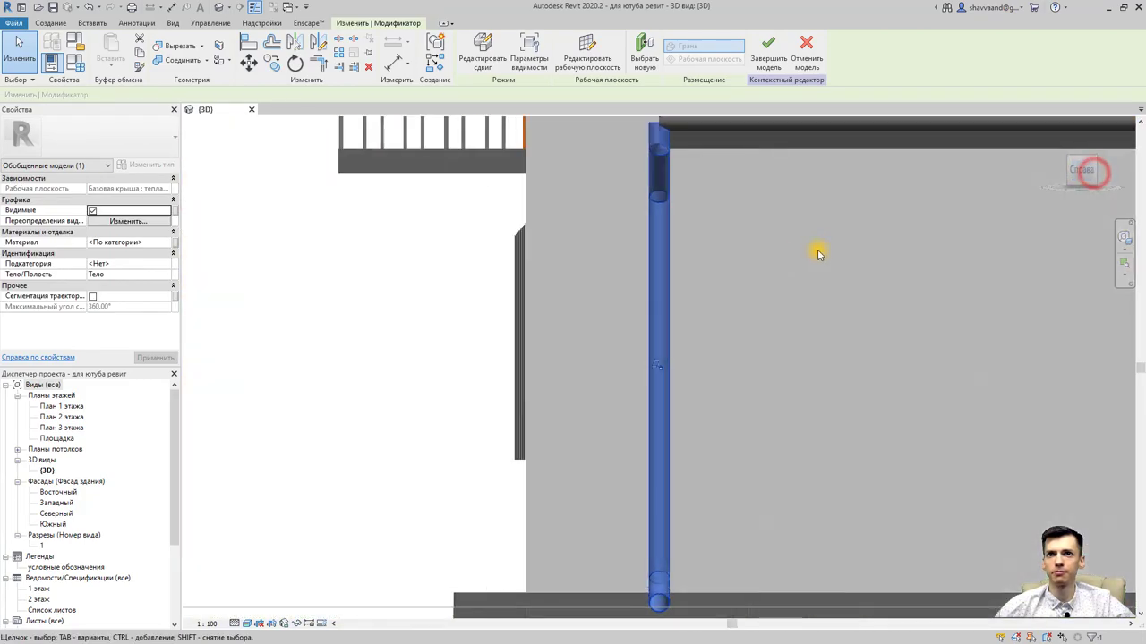
pyautogui.moveTo(704, 242); pyautogui.dragTo(579, 293, button='middle')
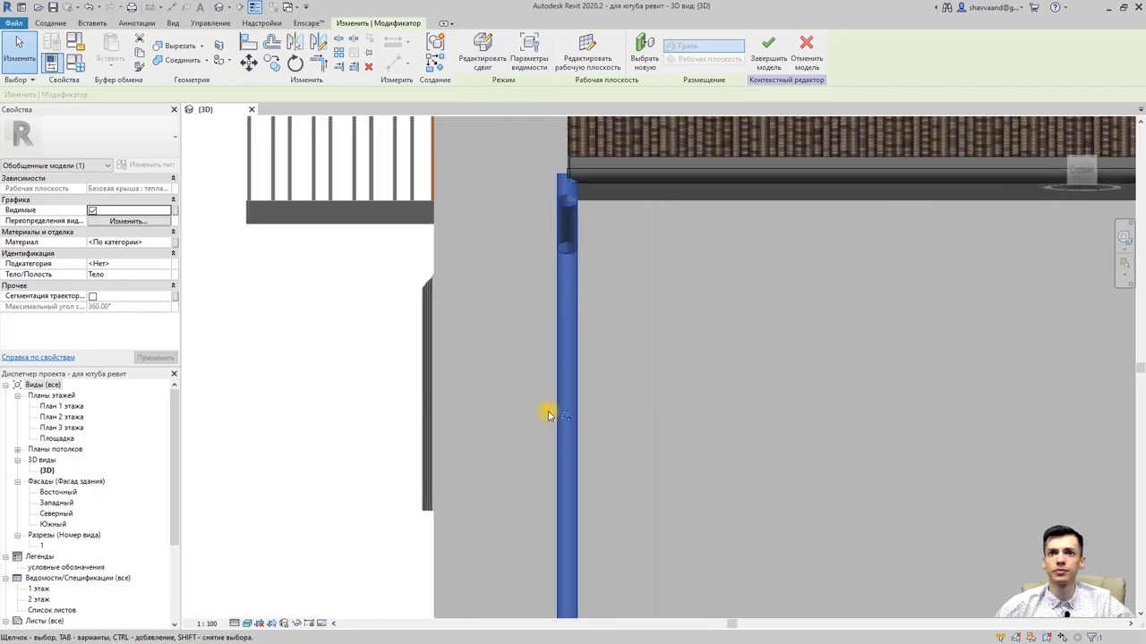
# Step: Move the downpipe from its top point to sit under the gutter outlet
pyautogui.click(249, 63)
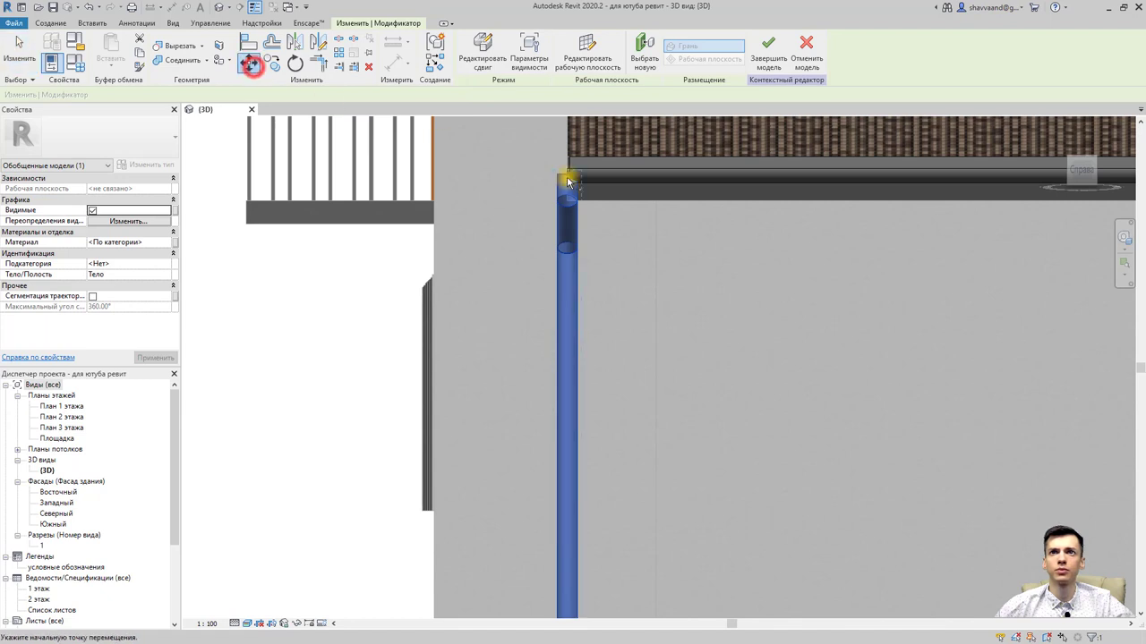
pyautogui.click(548, 170)
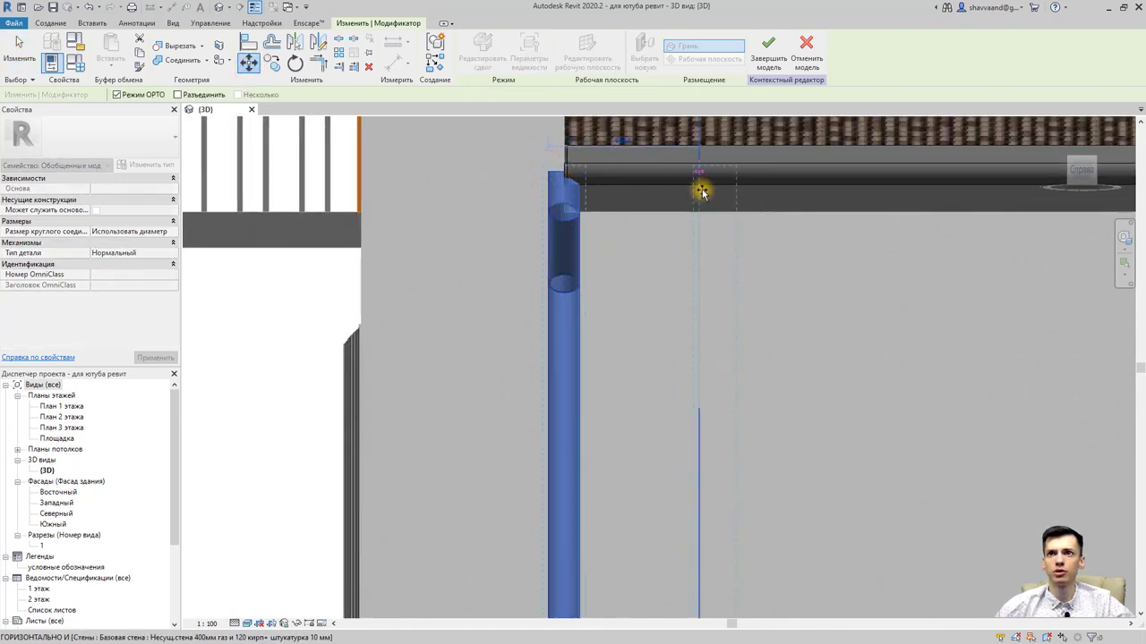
pyautogui.moveTo(560, 274)
pyautogui.keyDown('shift'); pyautogui.mouseDown(button='middle')
pyautogui.moveTo(627, 302)
pyautogui.moveTo(865, 309)
pyautogui.moveTo(695, 358)
pyautogui.moveTo(760, 296)
pyautogui.moveTo(826, 384)
pyautogui.mouseUp(button='middle'); pyautogui.keyUp('shift')
pyautogui.press('Escape')
pyautogui.scroll(3, 806, 259)
pyautogui.scroll(3, 803, 272)
pyautogui.scroll(3, 788, 358)
pyautogui.press('Escape')
pyautogui.scroll(2, 806, 318)
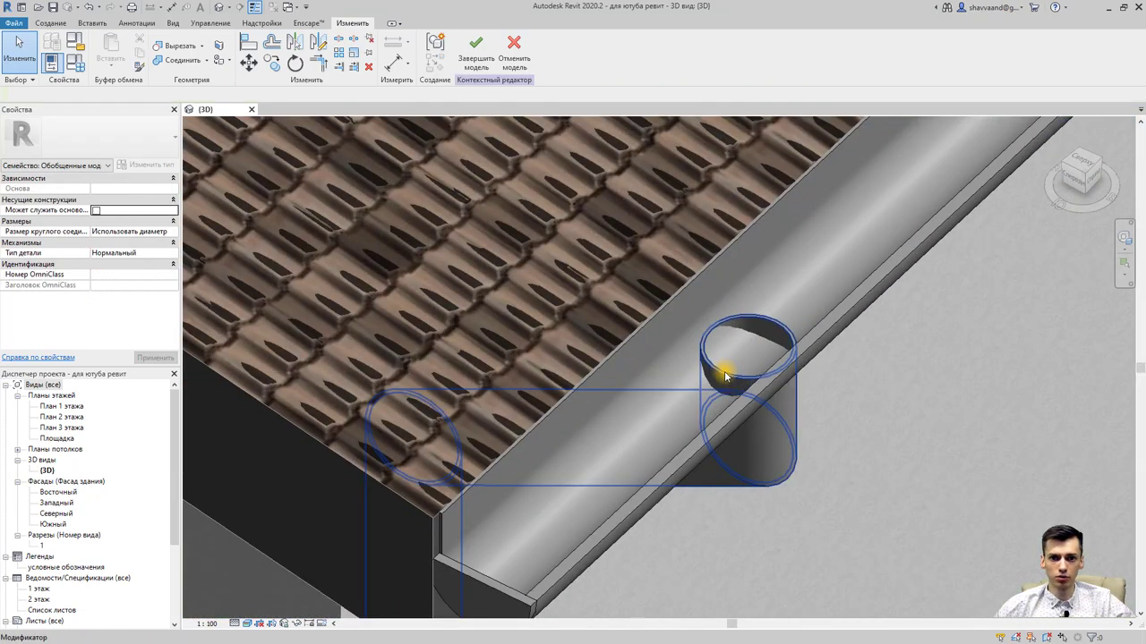
pyautogui.scroll(-2, 711, 369)
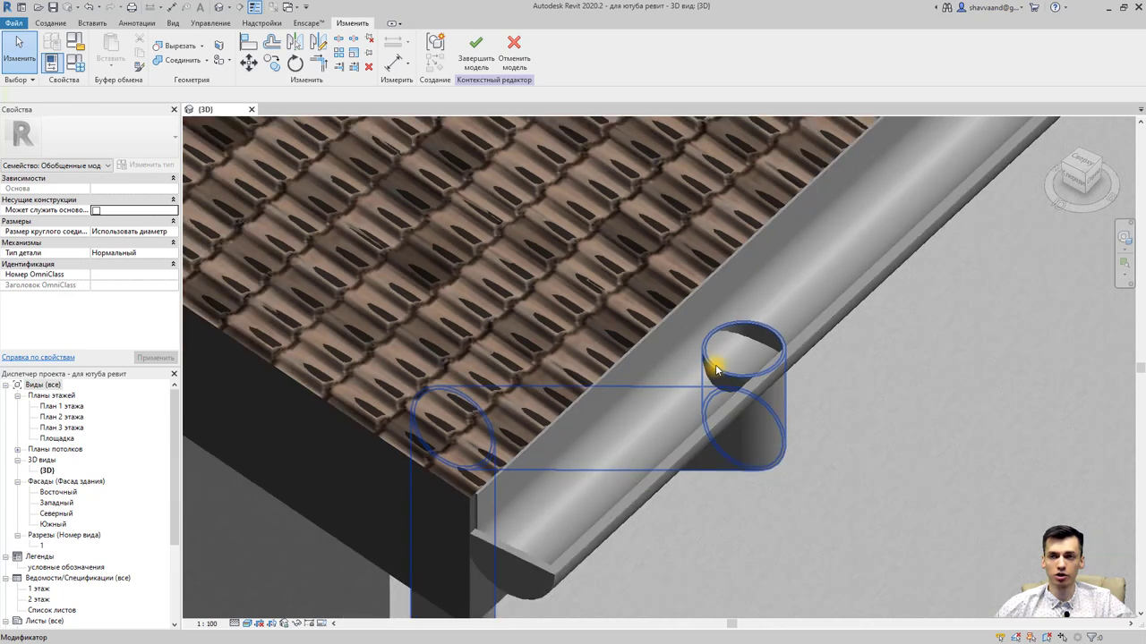
pyautogui.scroll(-2, 730, 354)
pyautogui.click(43, 20)
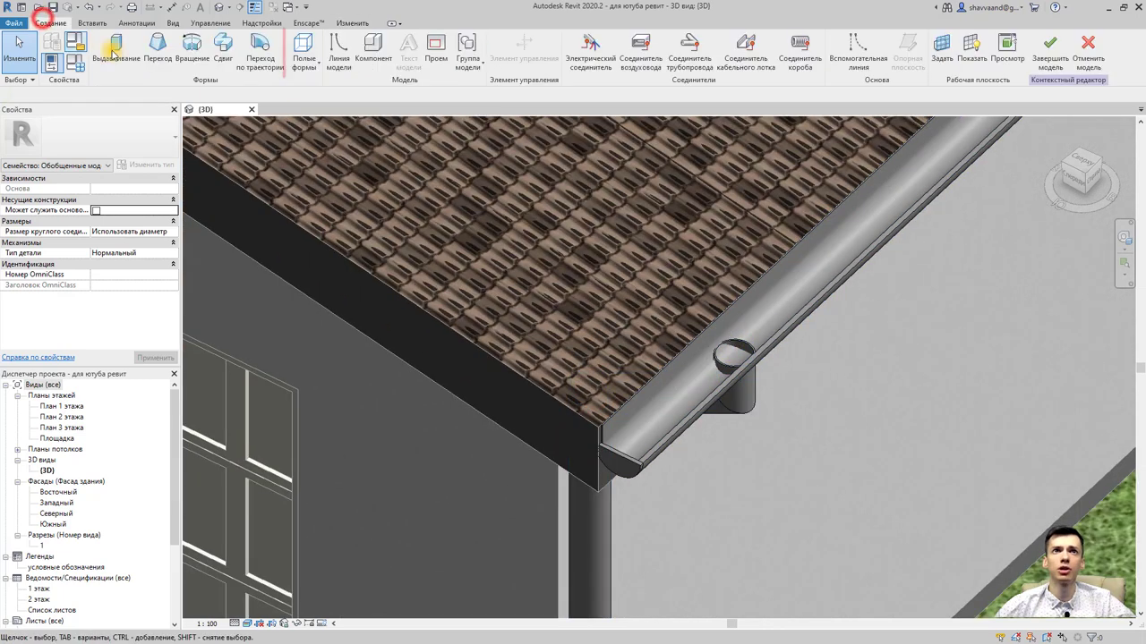
# Step: Start a void extrusion and pick the outlet circle edge, dismissing the overlapping lines warning
pyautogui.click(305, 55)
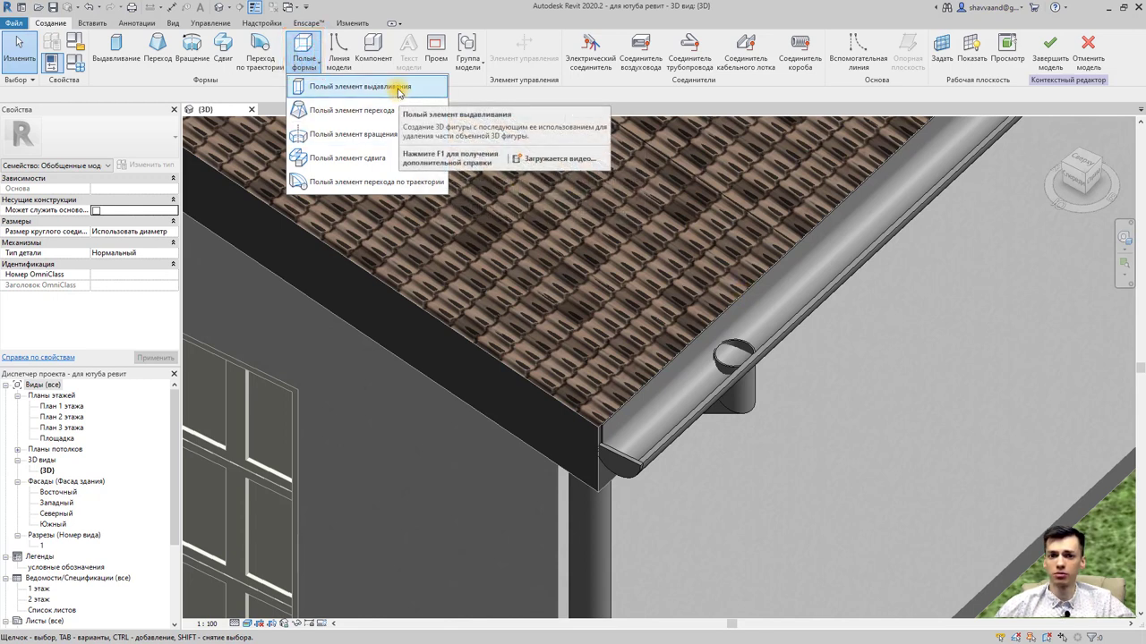
pyautogui.moveTo(361, 87)
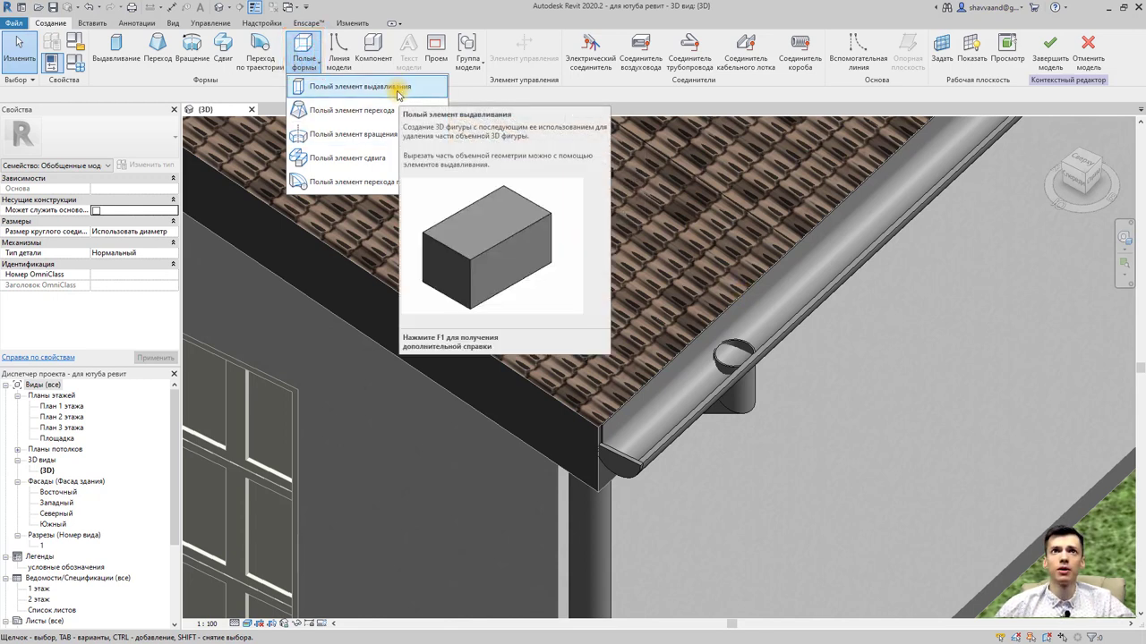
pyautogui.click(397, 90)
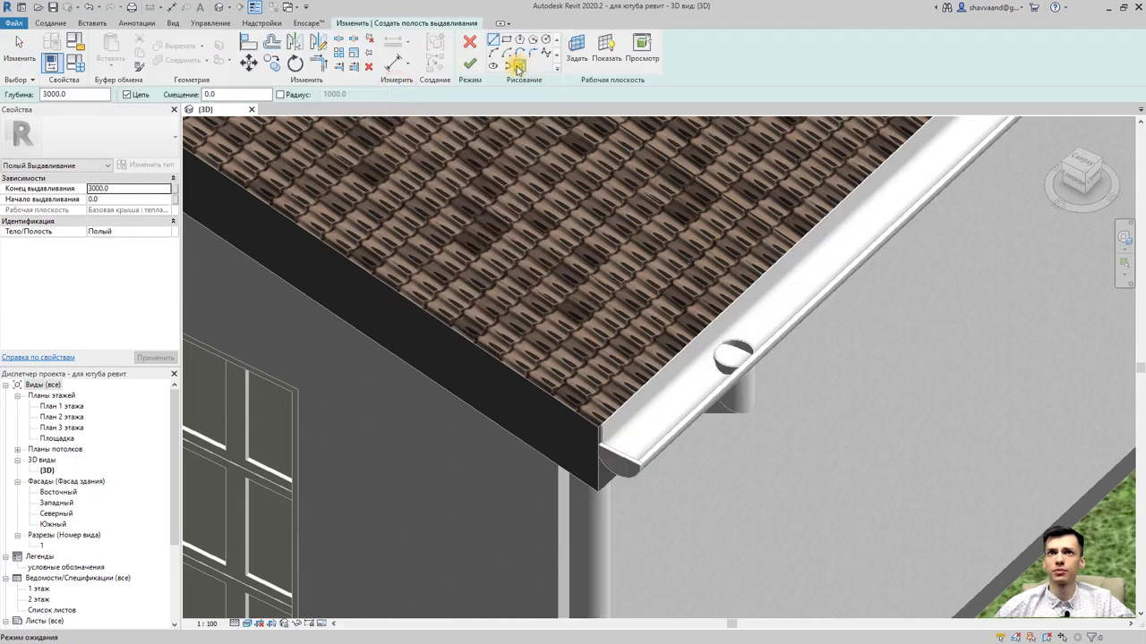
pyautogui.click(518, 68)
pyautogui.scroll(2, 752, 344)
pyautogui.scroll(2, 720, 349)
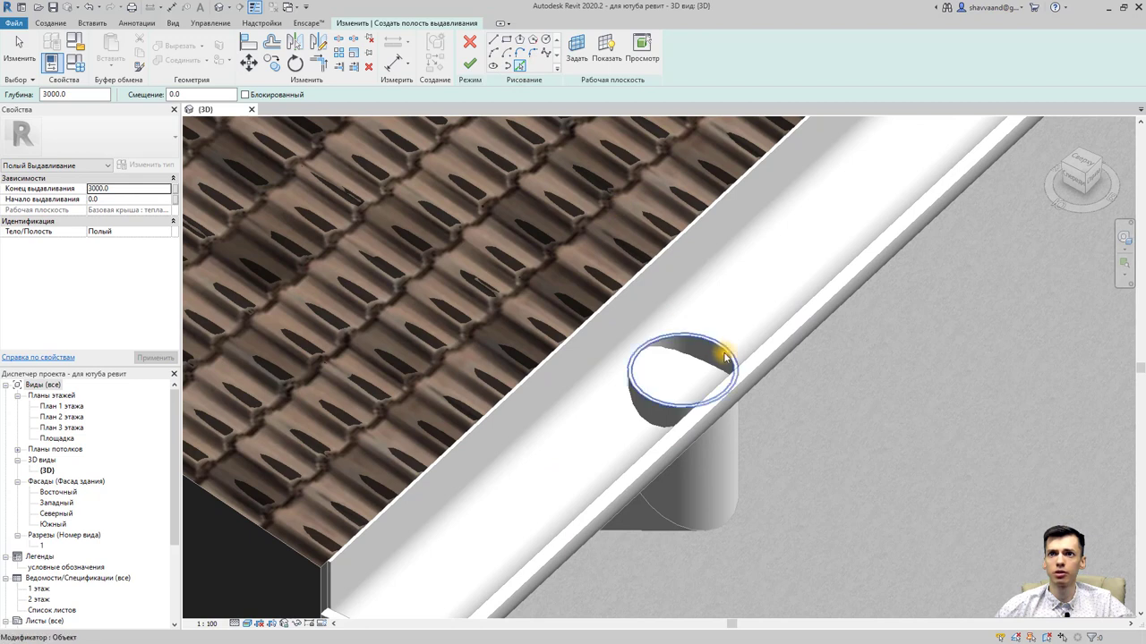
pyautogui.click(722, 353)
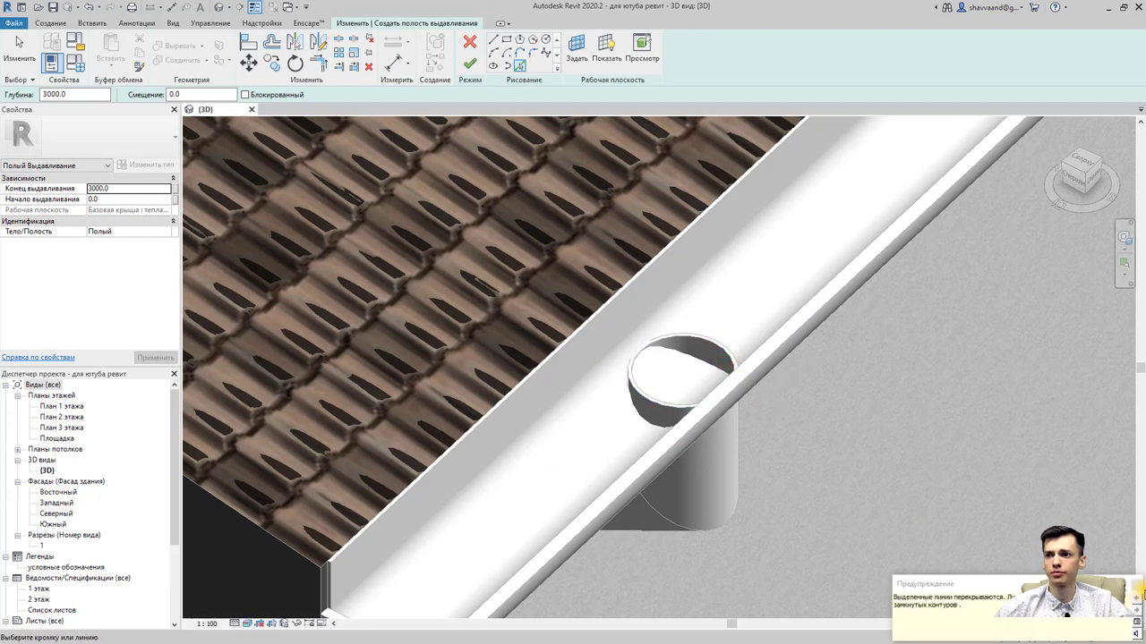
pyautogui.click(1139, 584)
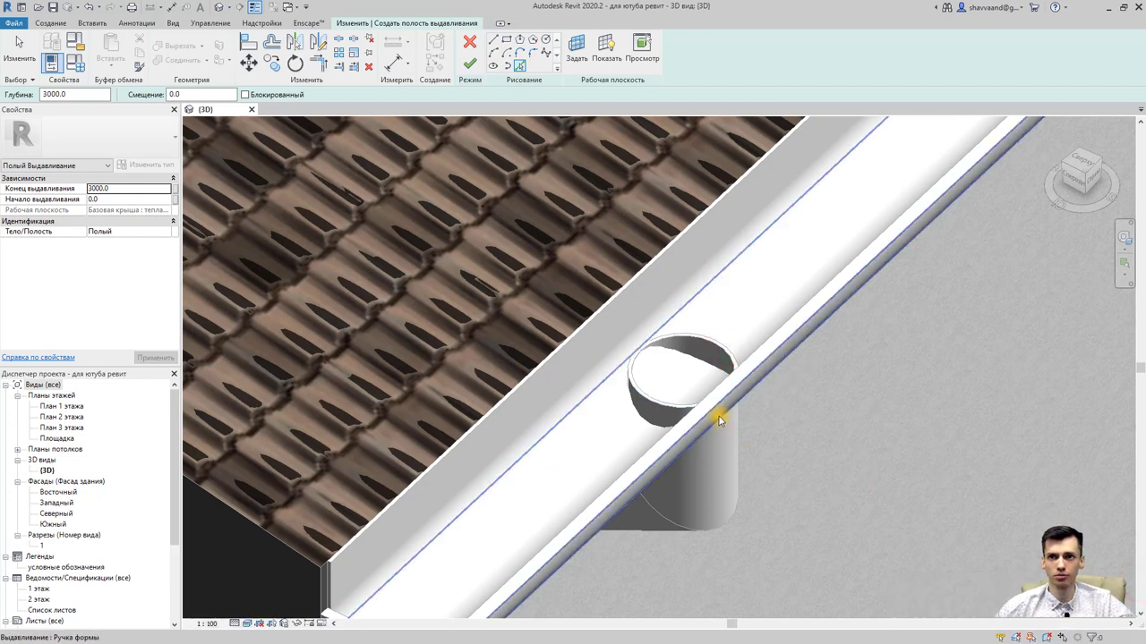
pyautogui.press('Escape')
# Step: Retry picking the outlet circle edge, then bring up the work plane settings
pyautogui.scroll(2, 713, 344)
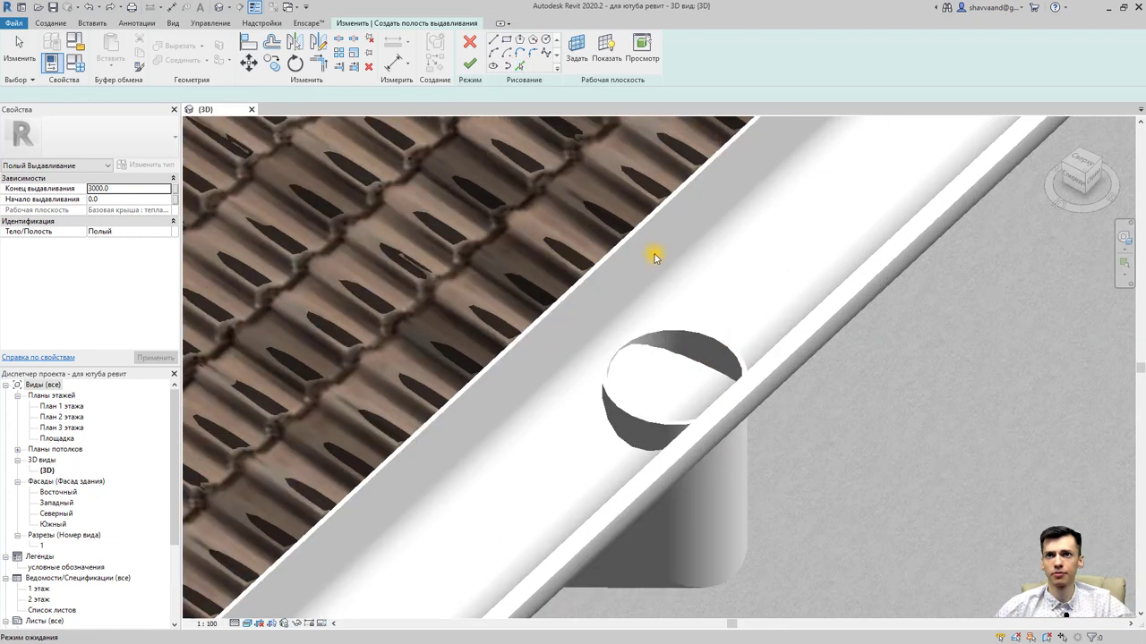
pyautogui.click(520, 67)
pyautogui.click(713, 341)
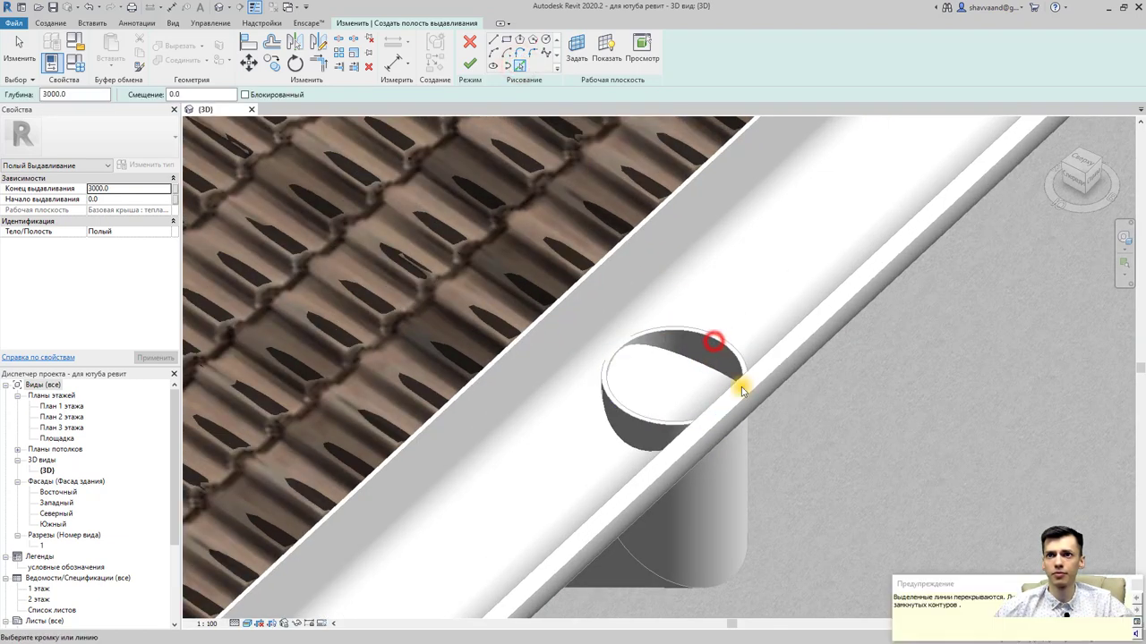
pyautogui.click(1138, 587)
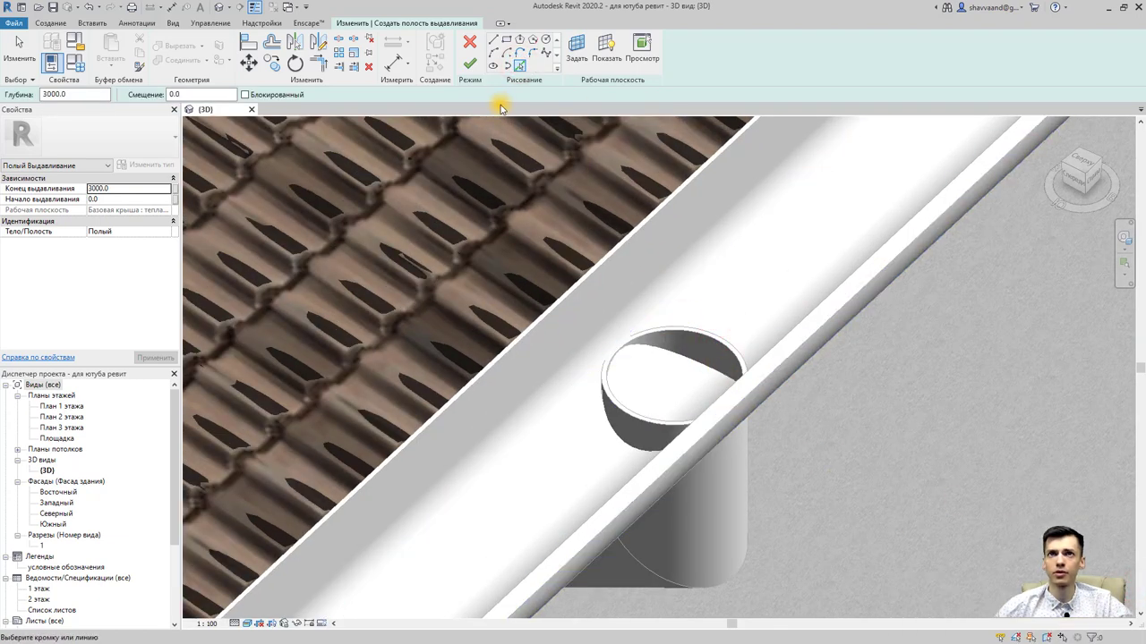
pyautogui.press('Escape')
pyautogui.scroll(-2, 652, 379)
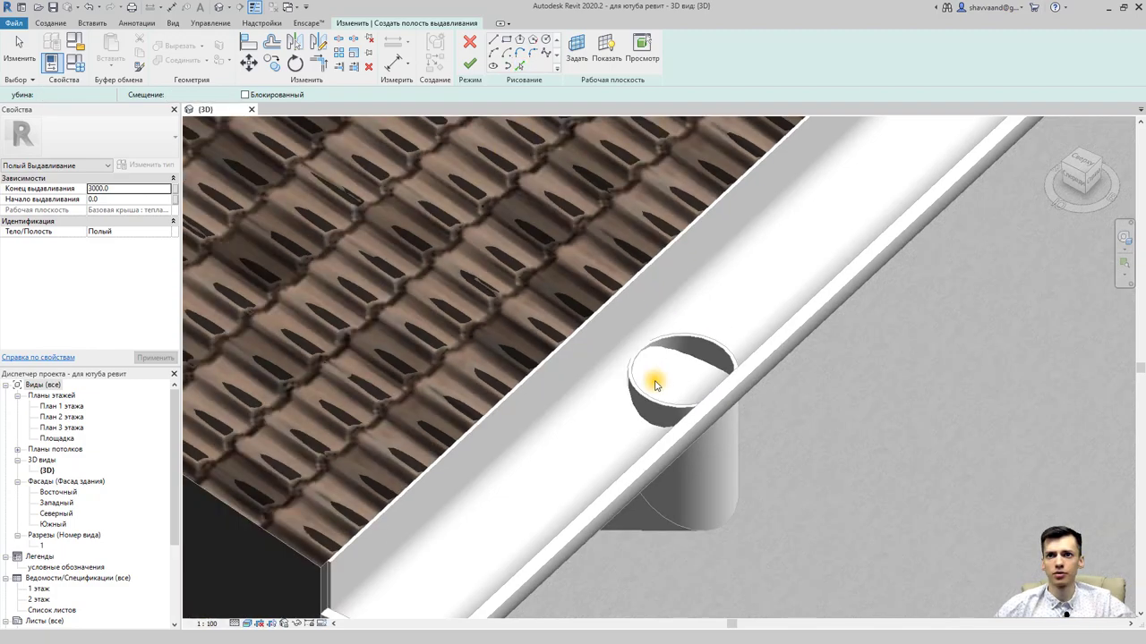
pyautogui.scroll(-3, 654, 391)
pyautogui.moveTo(655, 391); pyautogui.dragTo(571, 277, button='middle')
pyautogui.scroll(3, 571, 276)
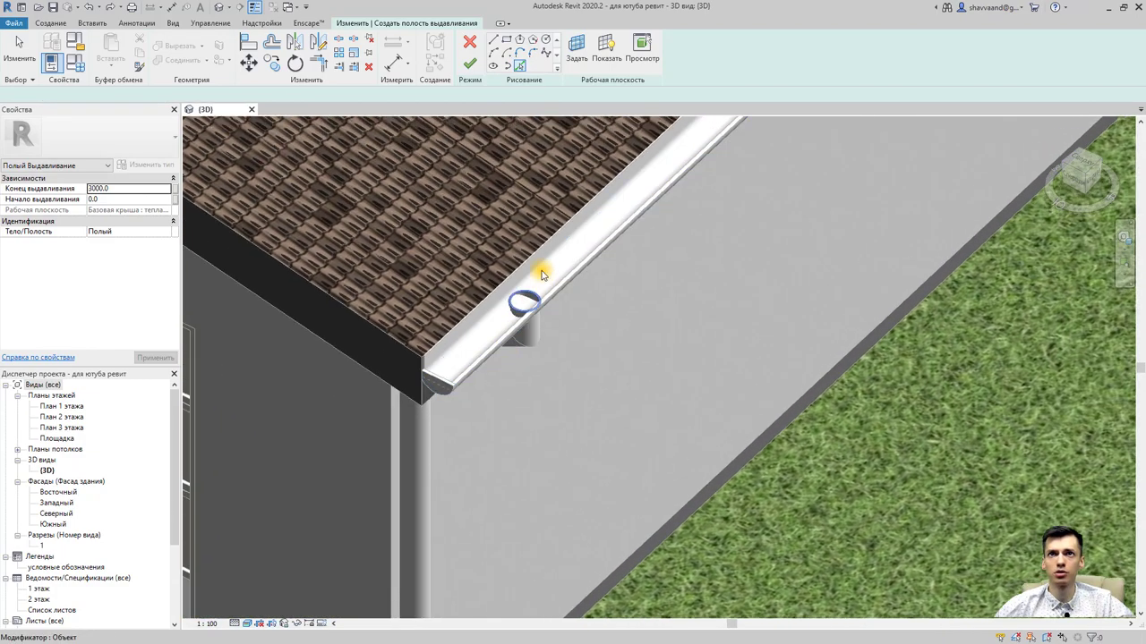
pyautogui.click(577, 50)
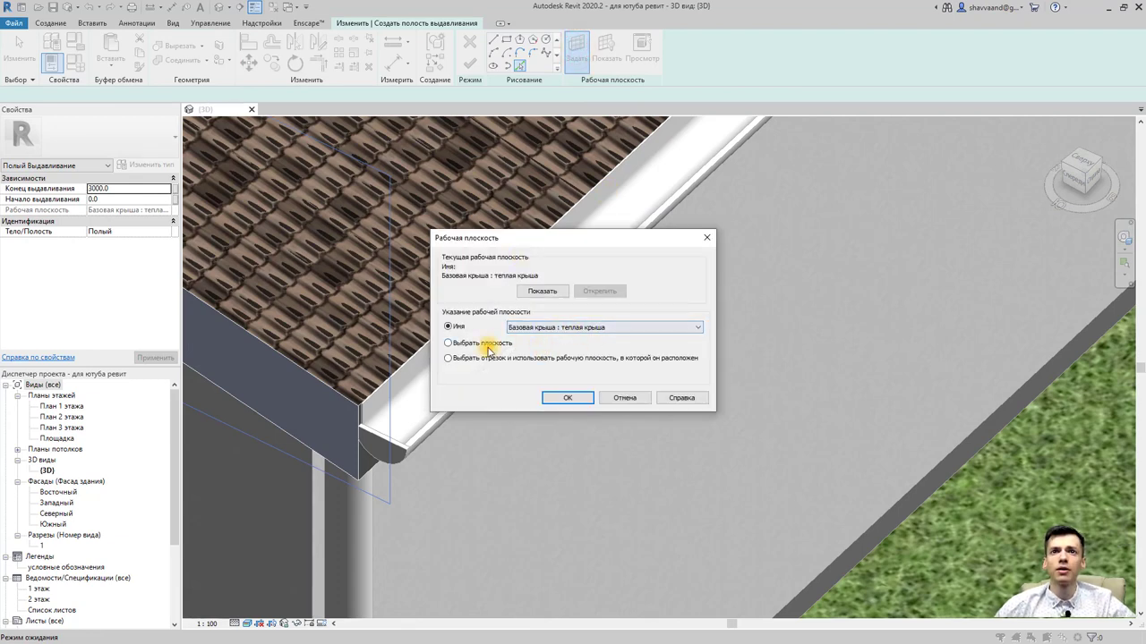
# Step: Set the work plane on the outlet cylinder and pick its top circular edge for the void
pyautogui.click(568, 398)
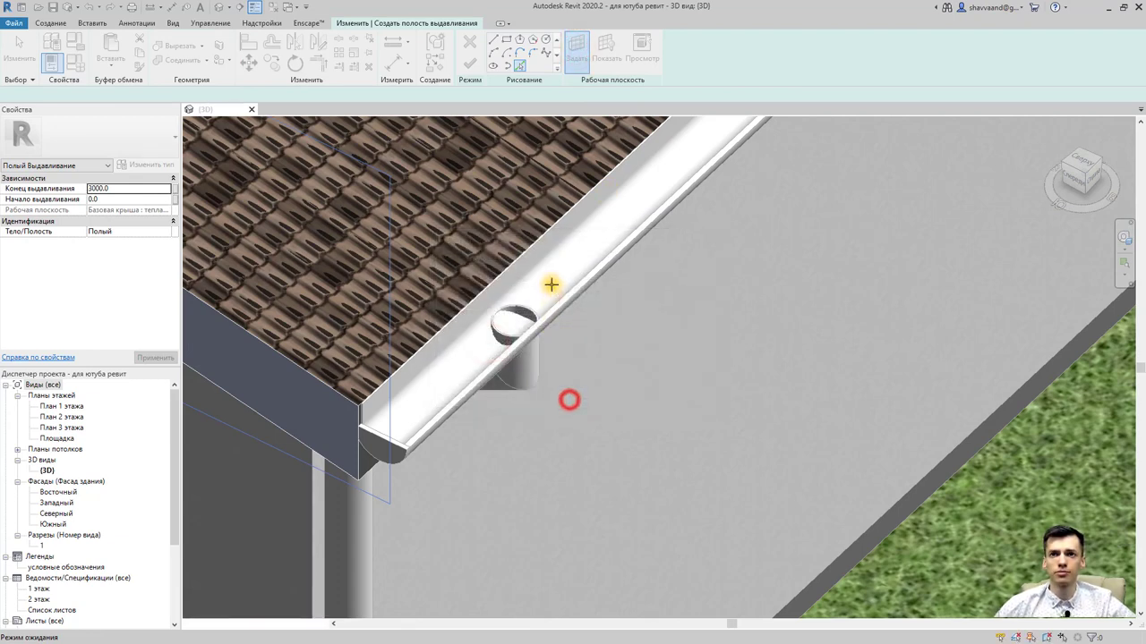
pyautogui.scroll(2, 546, 295)
pyautogui.scroll(2, 537, 307)
pyautogui.click(539, 308)
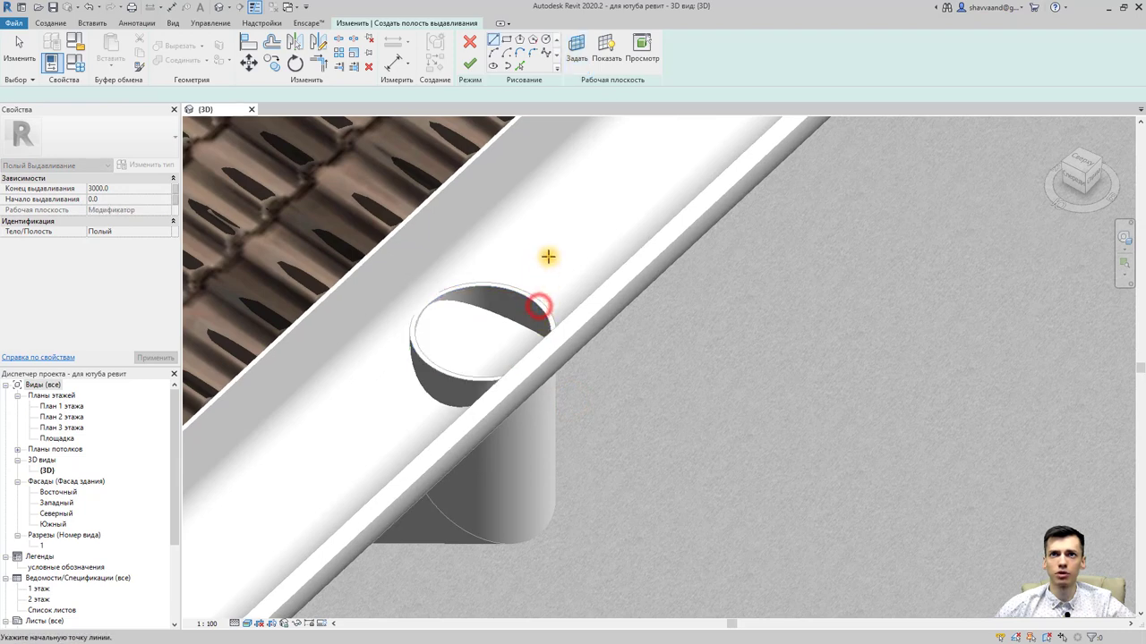
pyautogui.click(520, 62)
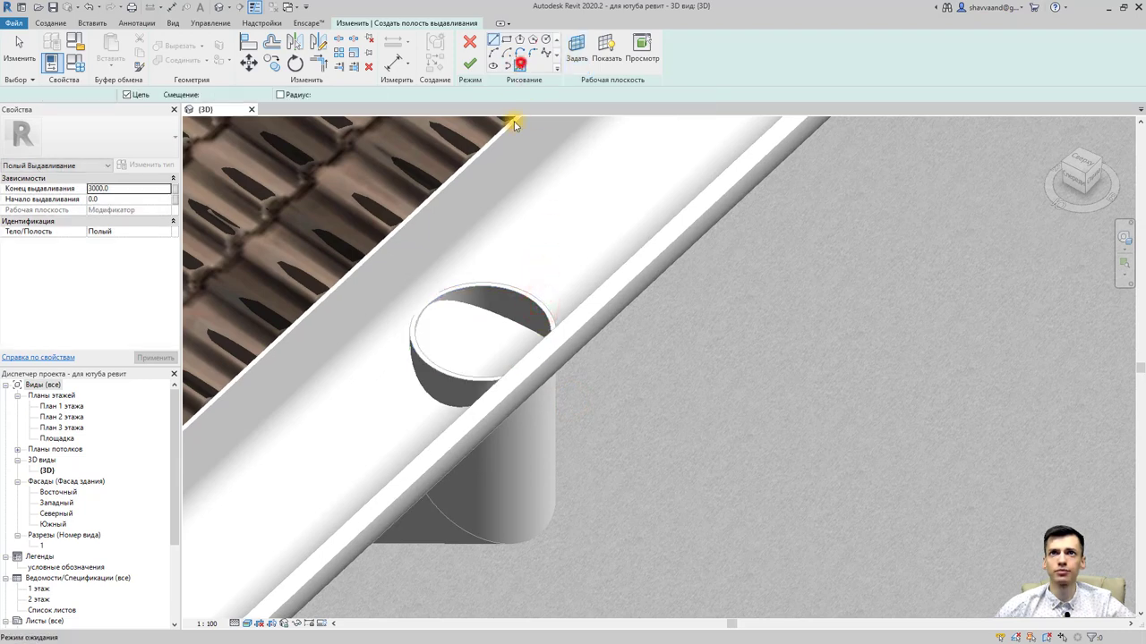
pyautogui.click(488, 288)
pyautogui.click(426, 352)
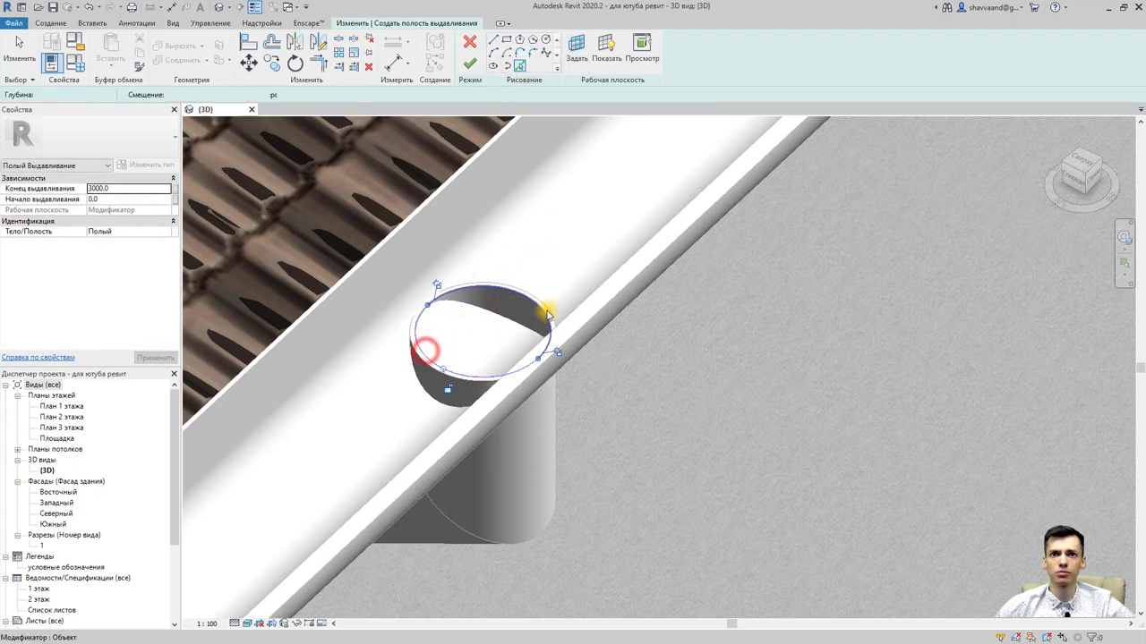
pyautogui.scroll(-2, 562, 243)
pyautogui.scroll(-1, 562, 243)
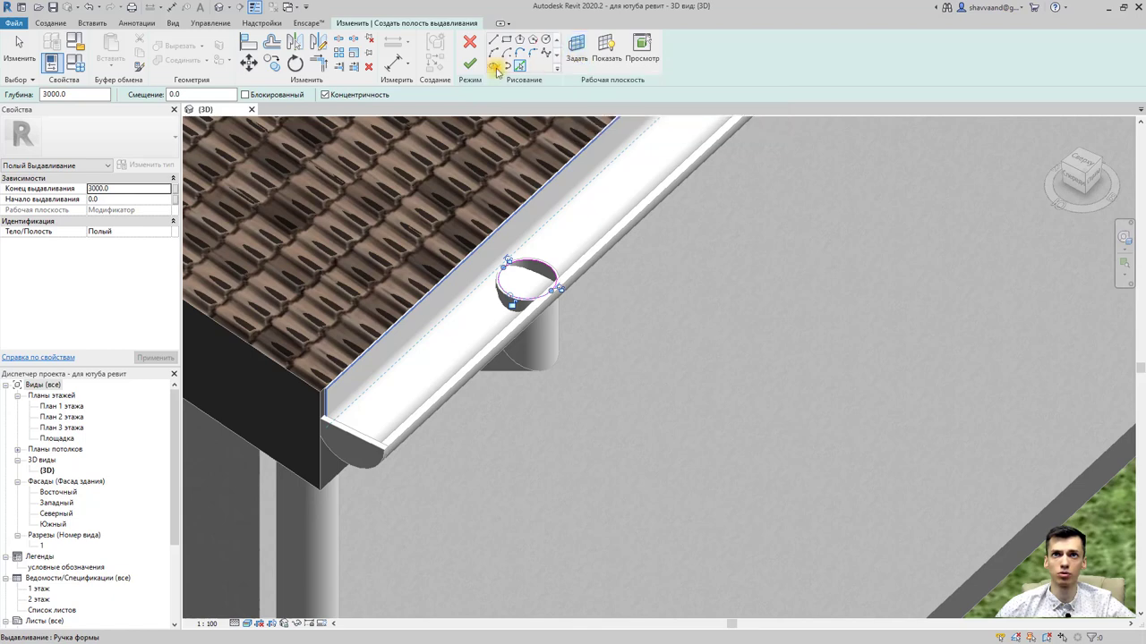
# Step: Finish the void extrusion and drag it up through the gutter to cut the hole
pyautogui.click(469, 63)
pyautogui.scroll(-2, 559, 320)
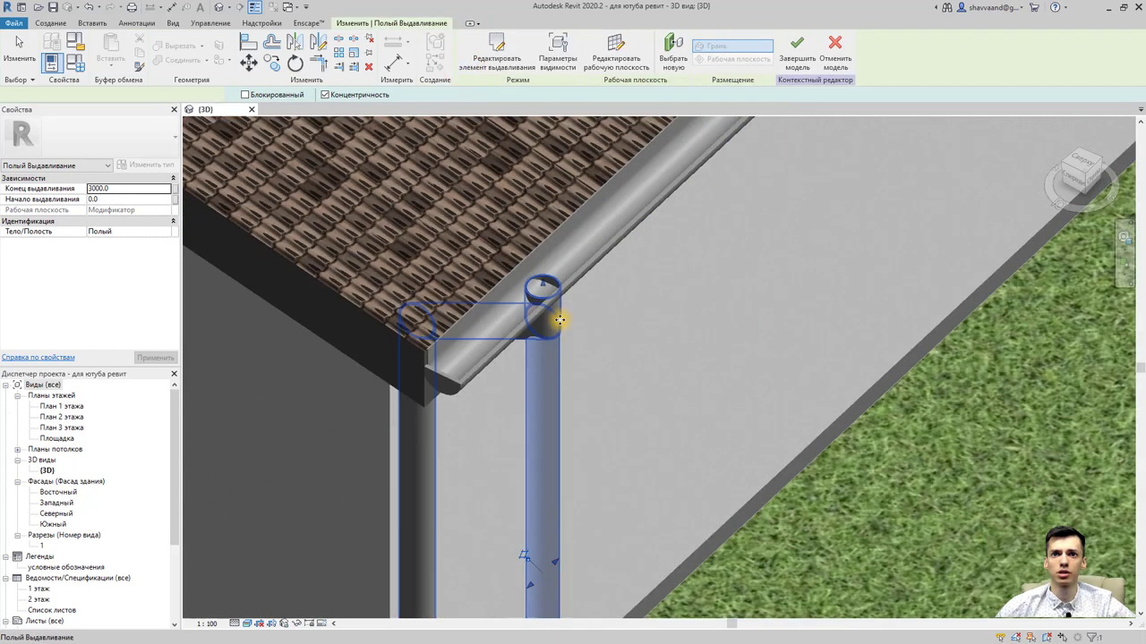
pyautogui.moveTo(559, 319); pyautogui.dragTo(544, 258)
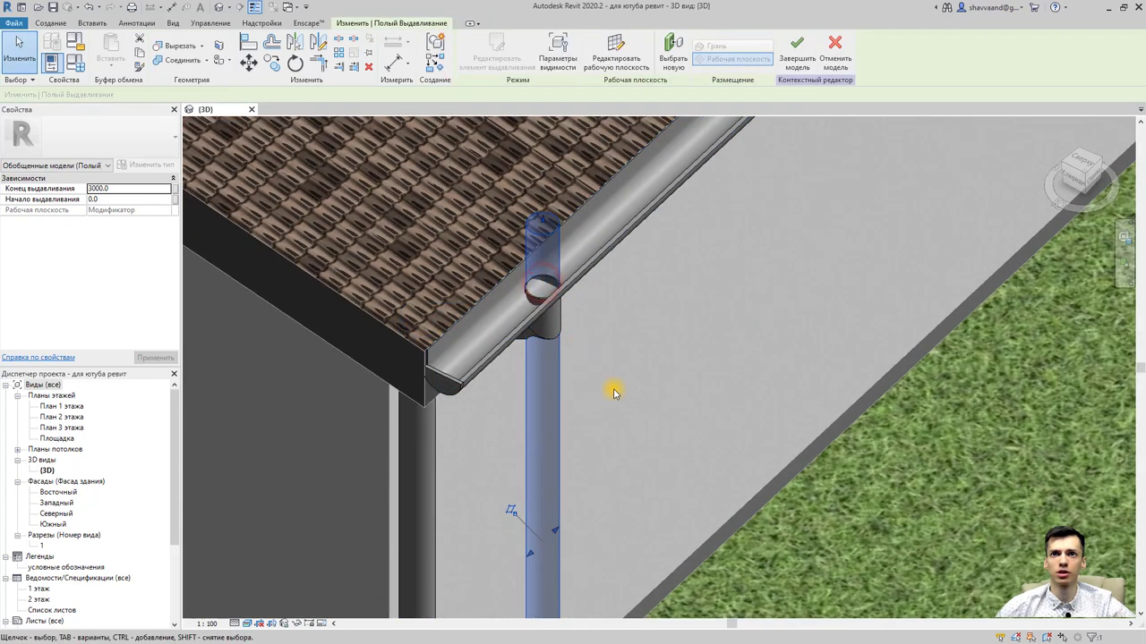
pyautogui.scroll(-2, 614, 392)
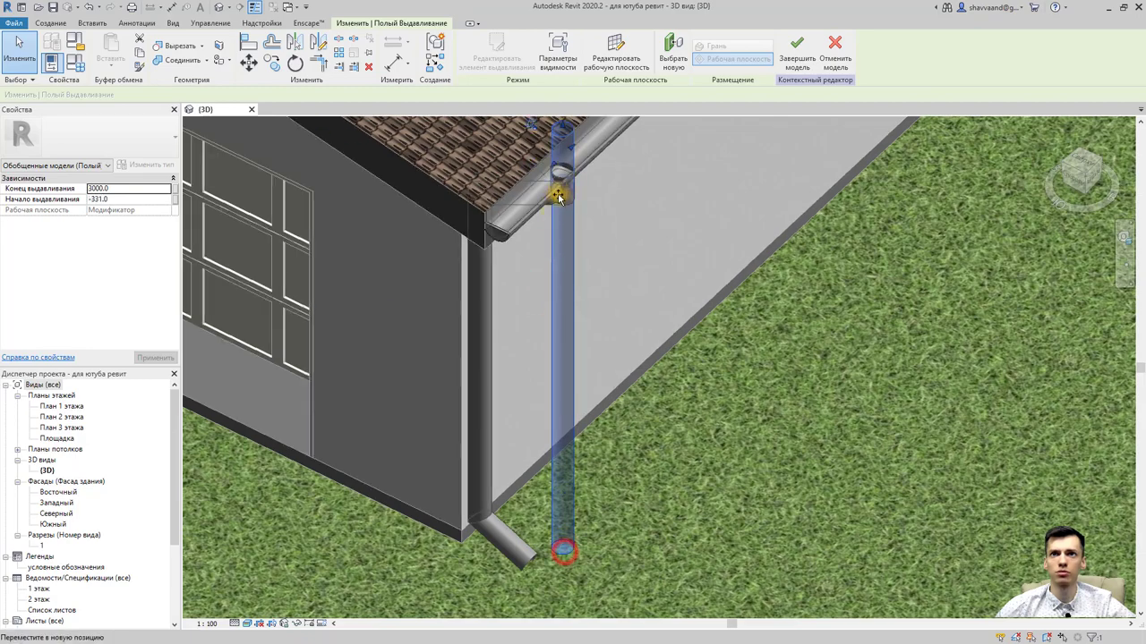
pyautogui.press('Escape')
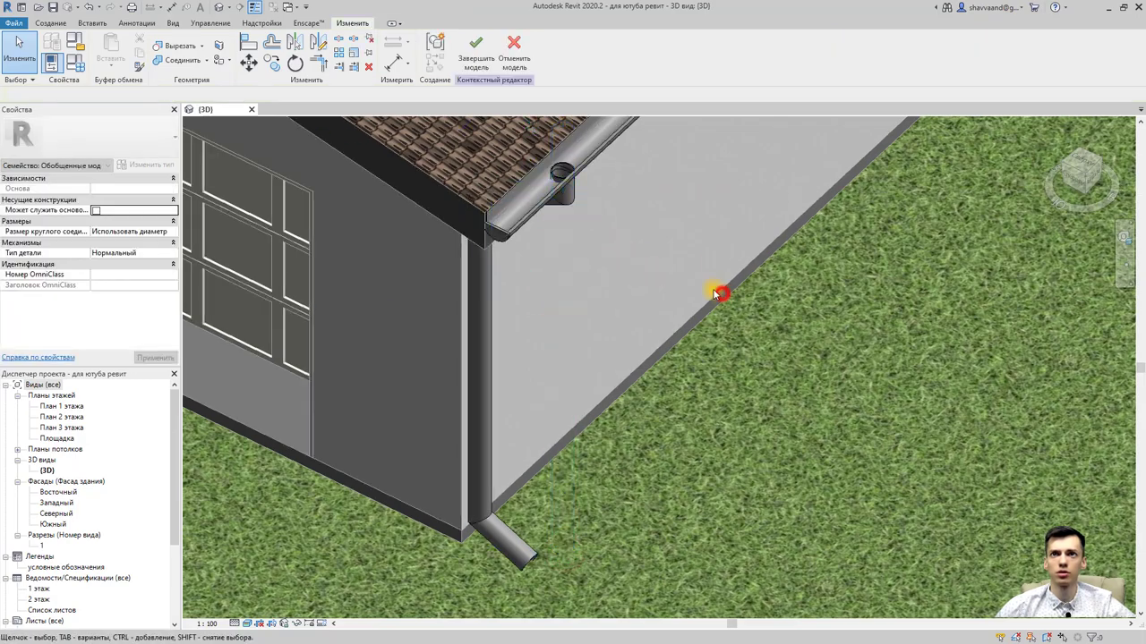
# Step: Orbit to the gutter drain hole and temporarily hide the selected gutter extrusion
pyautogui.scroll(-2, 630, 259)
pyautogui.keyDown('shift'); pyautogui.moveTo(652, 253); pyautogui.dragTo(504, 360, button='middle'); pyautogui.keyUp('shift')
pyautogui.scroll(3, 575, 253)
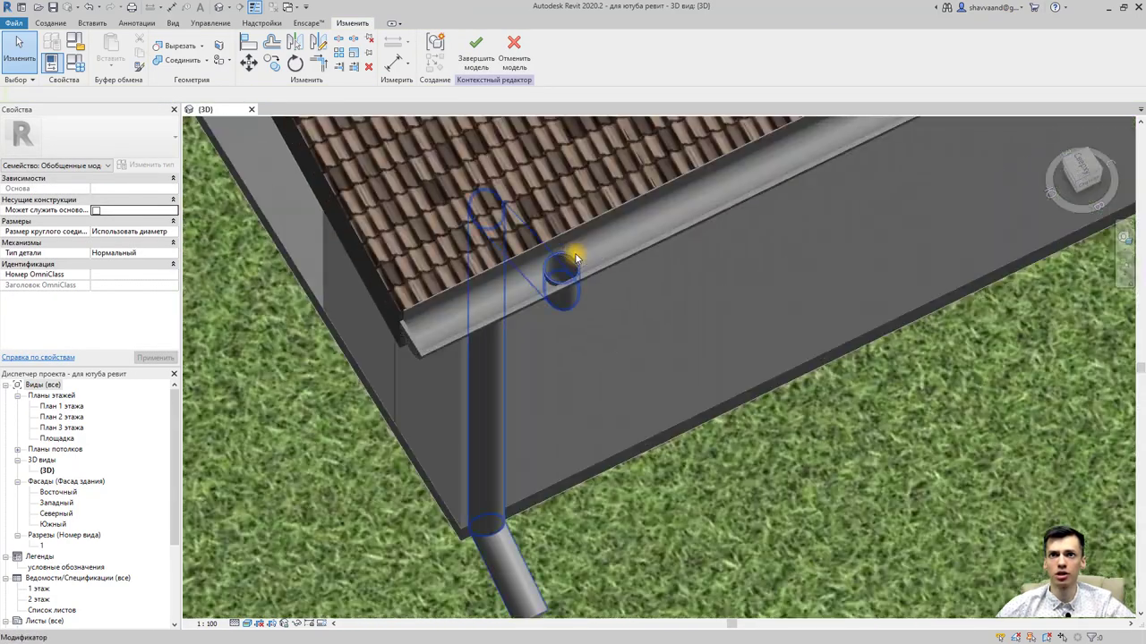
pyautogui.scroll(3, 569, 247)
pyautogui.moveTo(569, 246)
pyautogui.keyDown('shift'); pyautogui.mouseDown(button='middle')
pyautogui.moveTo(583, 287)
pyautogui.moveTo(629, 271)
pyautogui.moveTo(524, 451)
pyautogui.mouseUp(button='middle'); pyautogui.keyUp('shift')
pyautogui.scroll(2, 630, 267)
pyautogui.scroll(-2, 528, 364)
pyautogui.moveTo(528, 363)
pyautogui.keyDown('shift'); pyautogui.mouseDown(button='middle')
pyautogui.moveTo(478, 355)
pyautogui.moveTo(474, 397)
pyautogui.moveTo(557, 360)
pyautogui.moveTo(606, 307)
pyautogui.moveTo(545, 509)
pyautogui.mouseUp(button='middle'); pyautogui.keyUp('shift')
pyautogui.scroll(2, 506, 383)
pyautogui.scroll(-2, 506, 383)
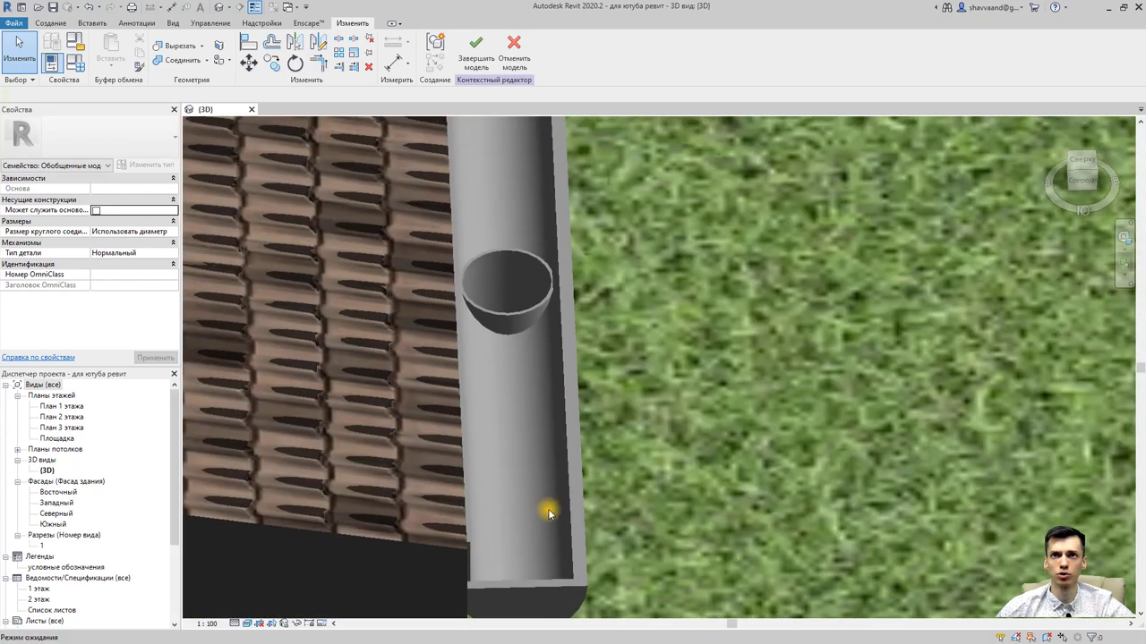
pyautogui.moveTo(543, 301)
pyautogui.keyDown('shift'); pyautogui.mouseDown(button='middle')
pyautogui.moveTo(583, 409)
pyautogui.moveTo(501, 388)
pyautogui.moveTo(438, 428)
pyautogui.mouseUp(button='middle'); pyautogui.keyUp('shift')
pyautogui.click(438, 428)
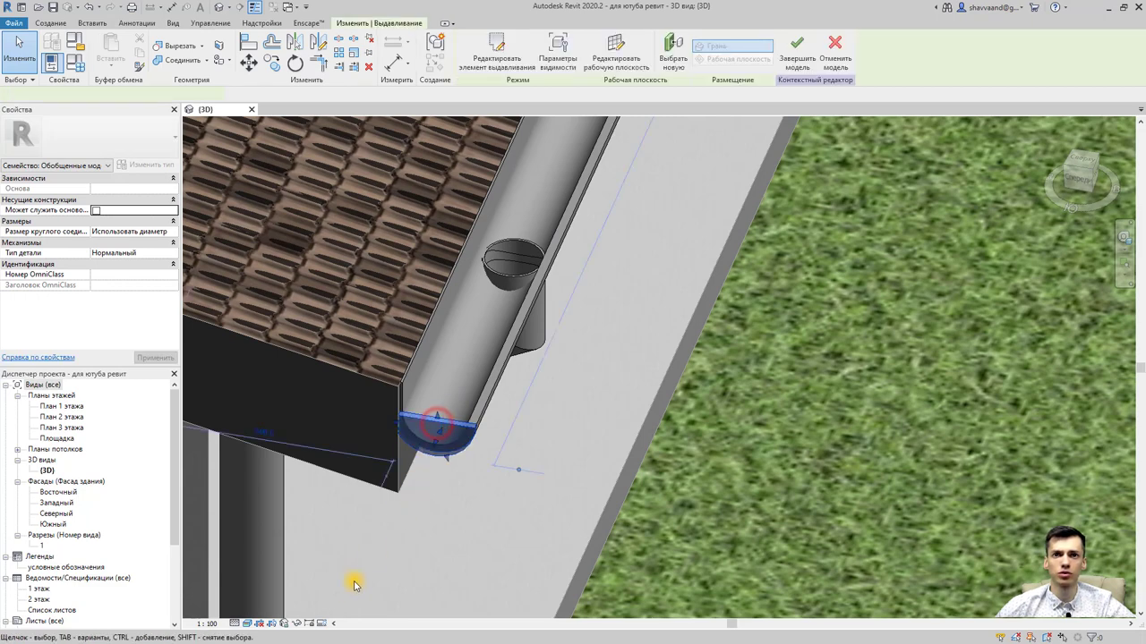
pyautogui.click(296, 625)
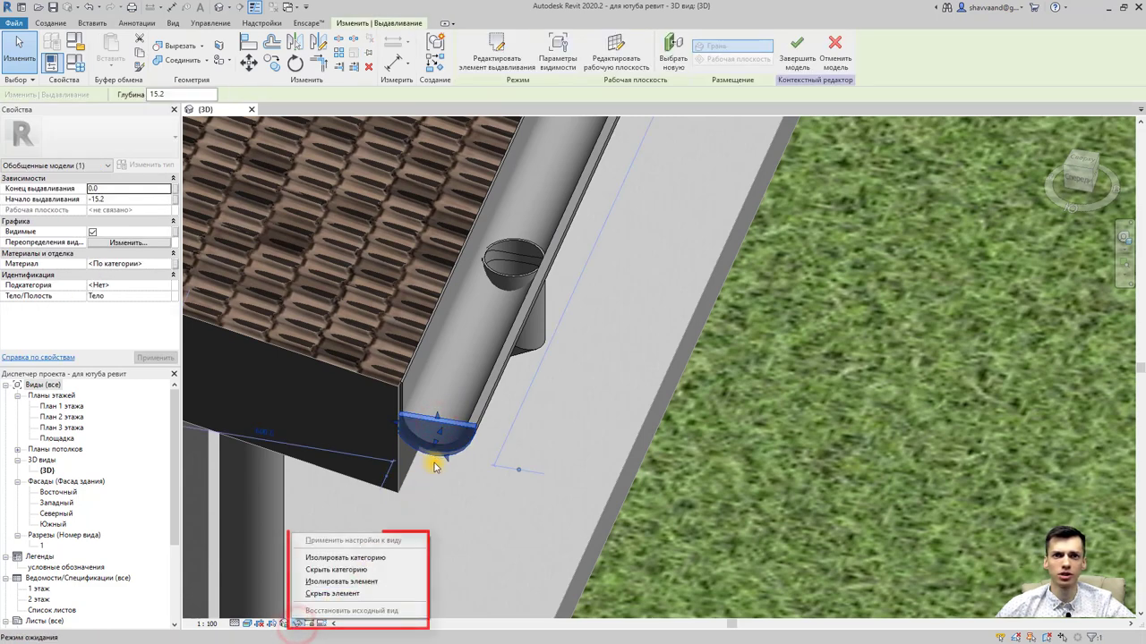
pyautogui.click(342, 593)
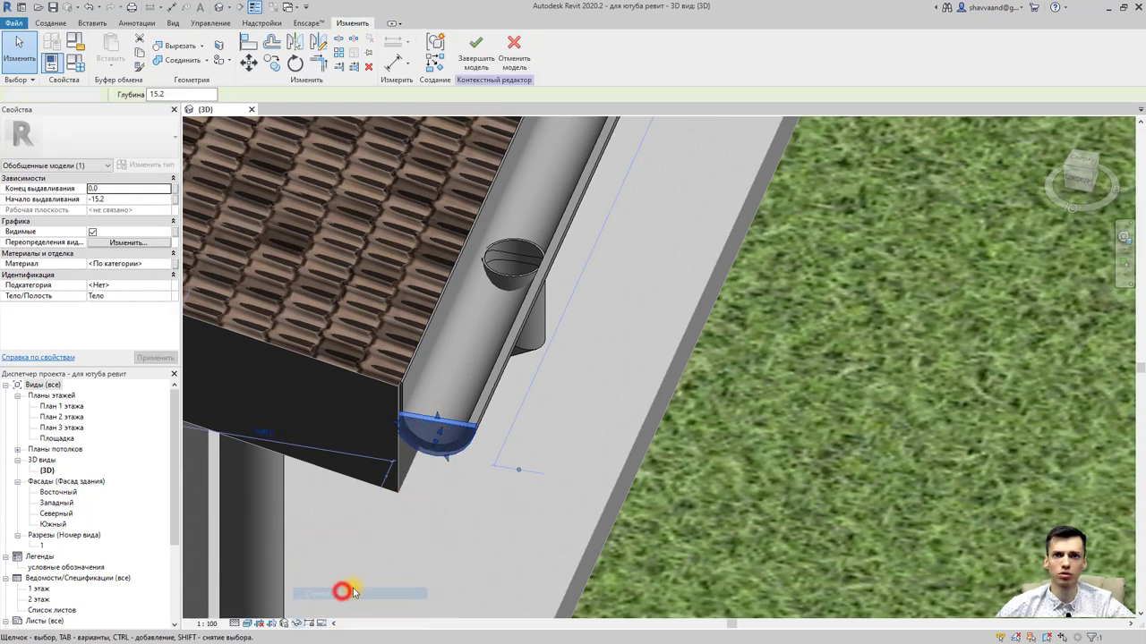
# Step: Switch to the Front view and zoom in on the downpipe top
pyautogui.click(1079, 181)
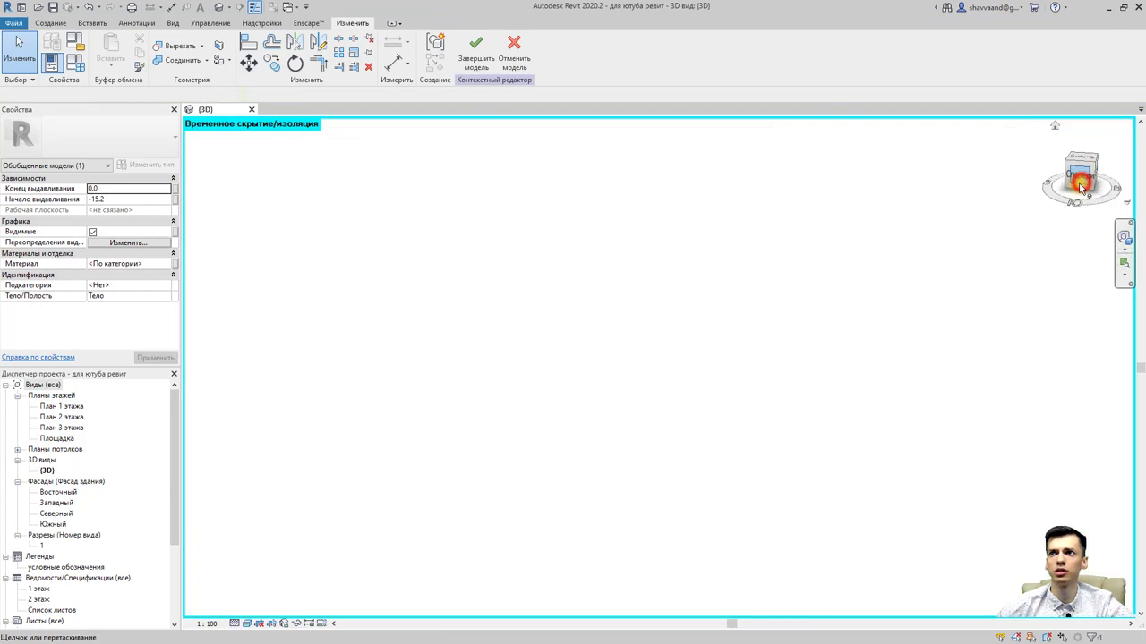
pyautogui.scroll(1, 648, 385)
pyautogui.scroll(3, 674, 366)
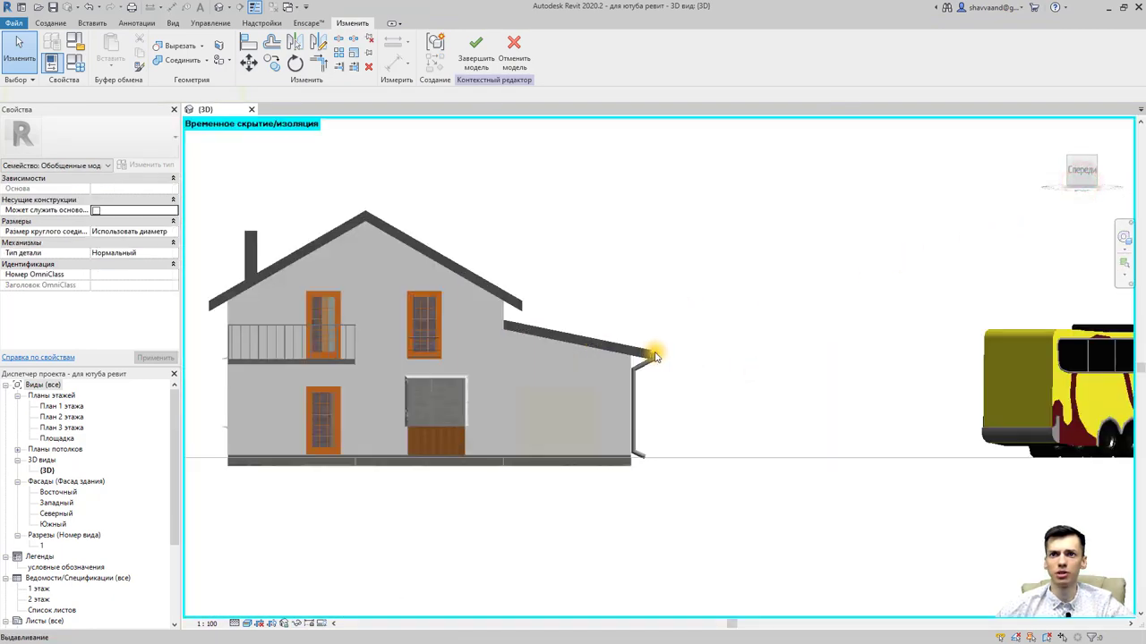
pyautogui.scroll(3, 654, 353)
pyautogui.scroll(2, 657, 348)
pyautogui.scroll(1, 663, 372)
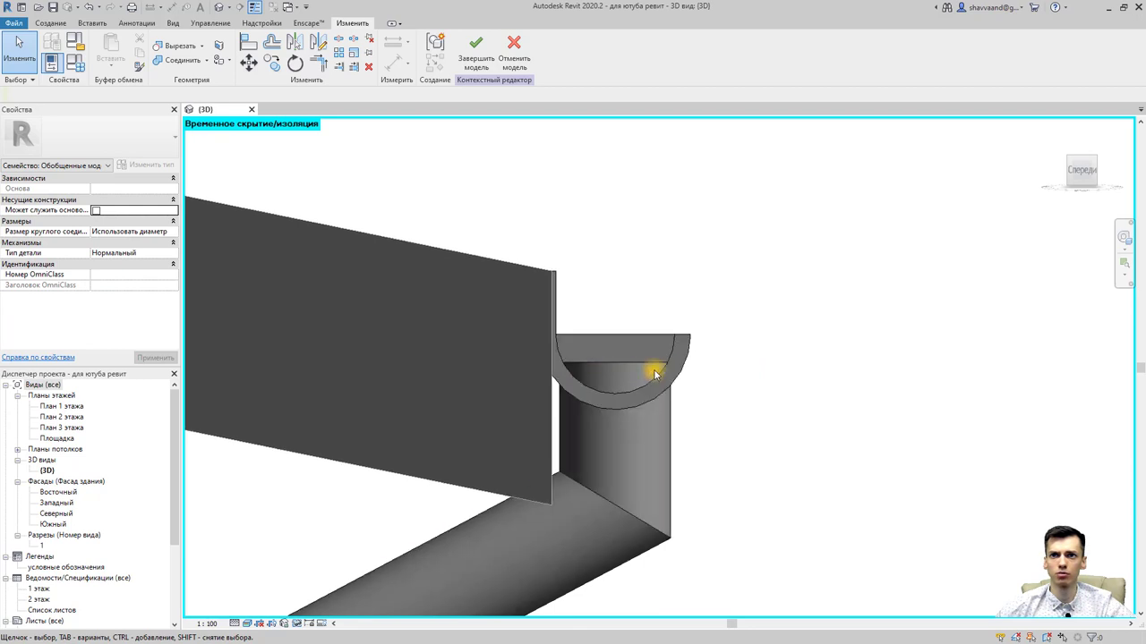
pyautogui.click(50, 22)
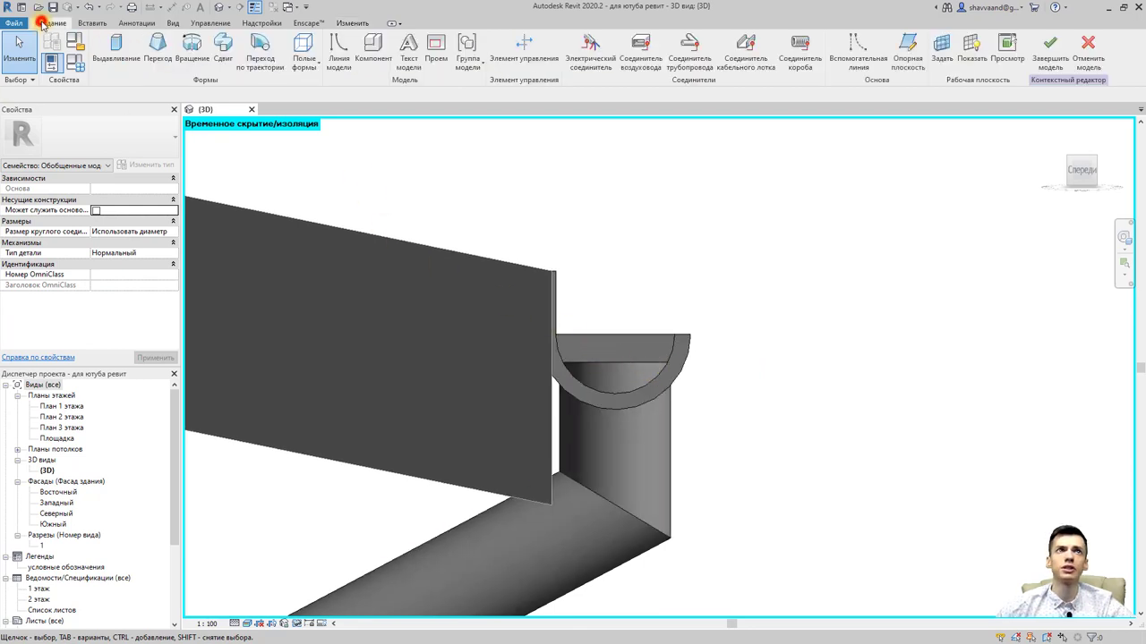
# Step: Create a void extrusion on the gutter's semicircular face by tracing its inner arc
pyautogui.click(303, 58)
pyautogui.click(315, 89)
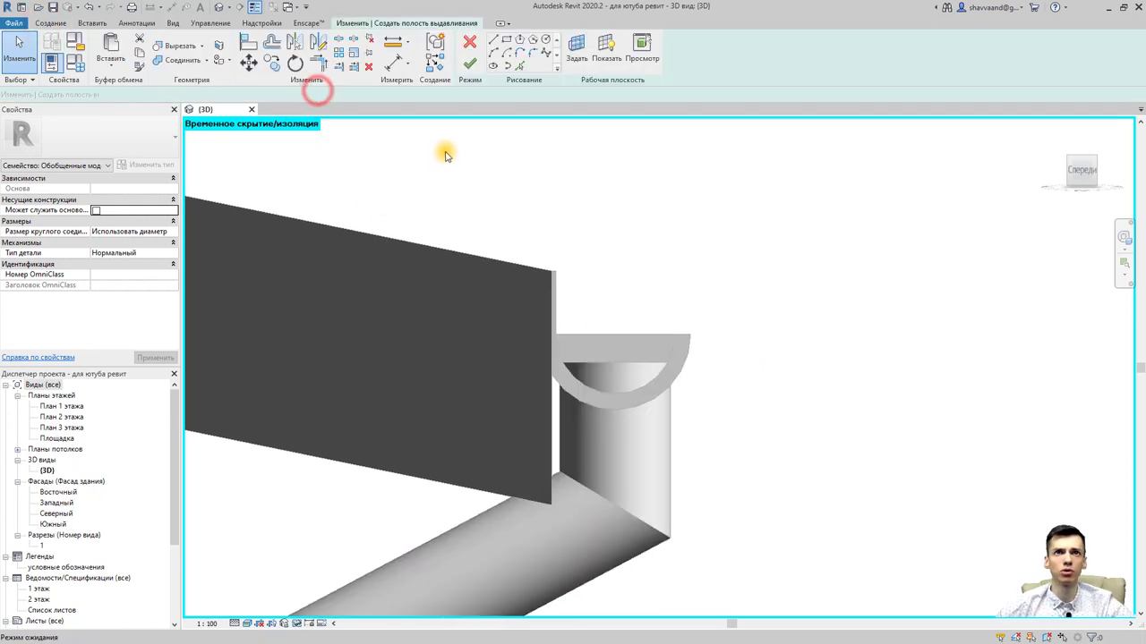
pyautogui.click(574, 52)
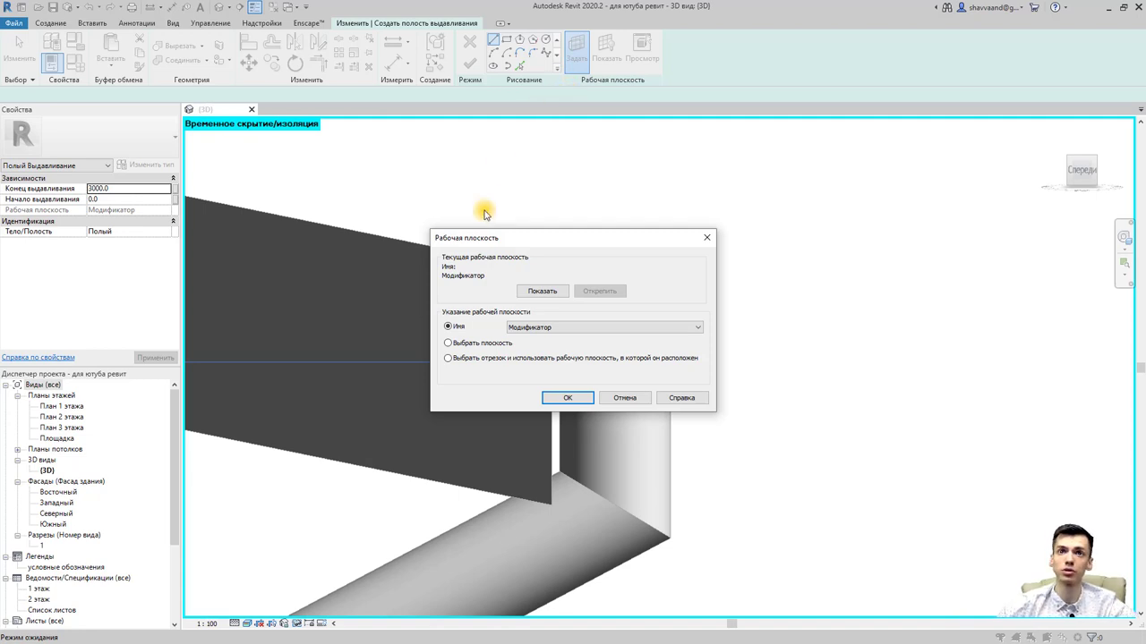
pyautogui.click(554, 396)
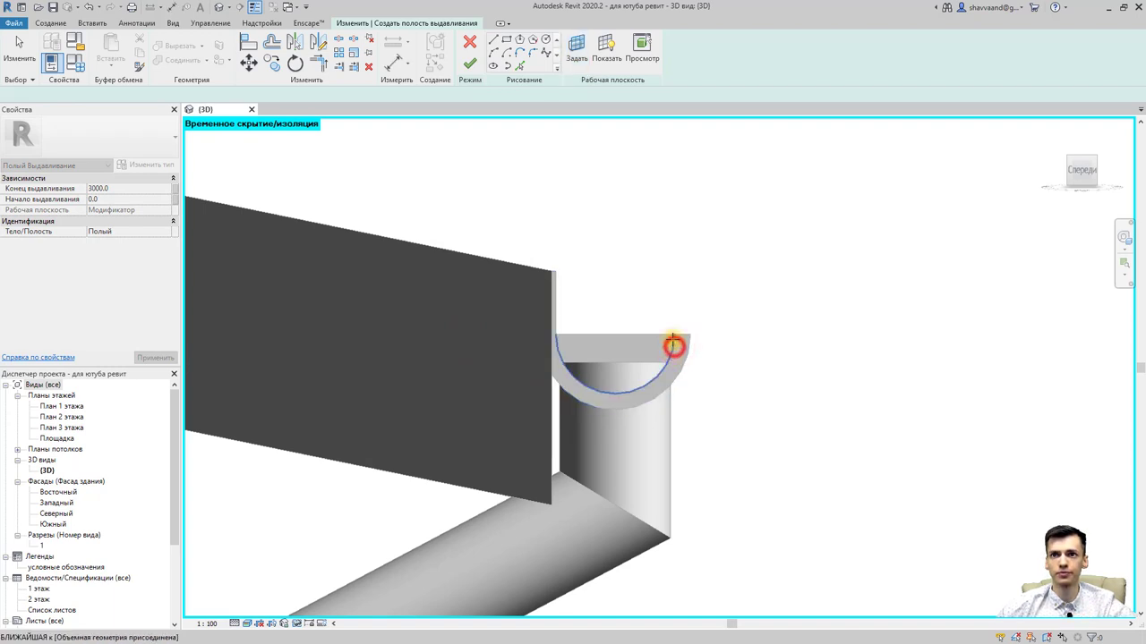
pyautogui.click(519, 65)
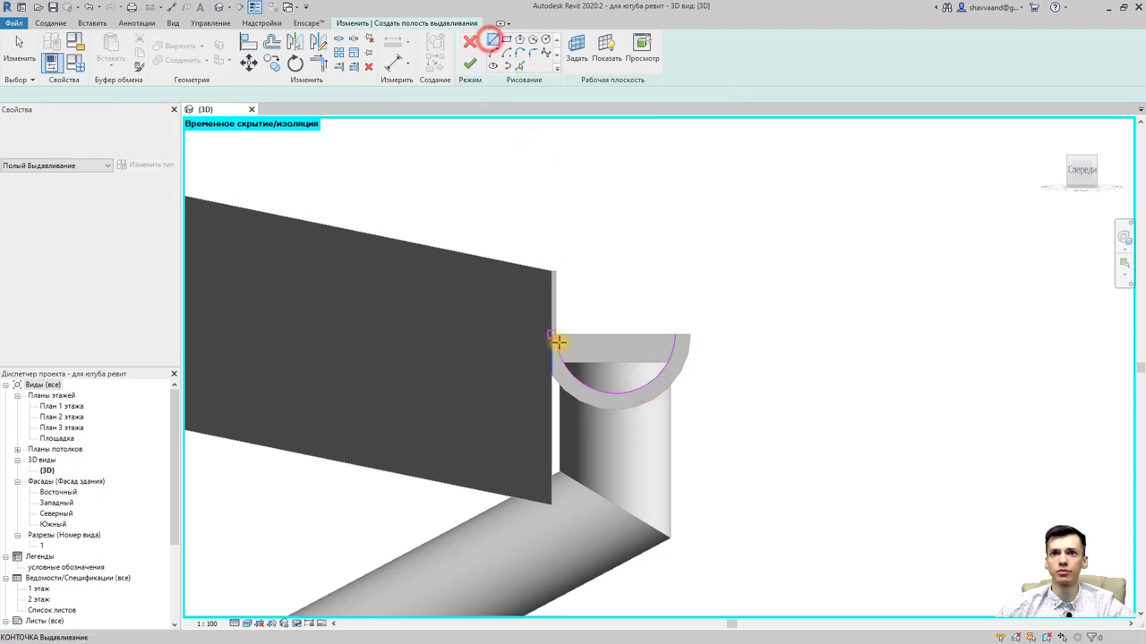
pyautogui.click(677, 339)
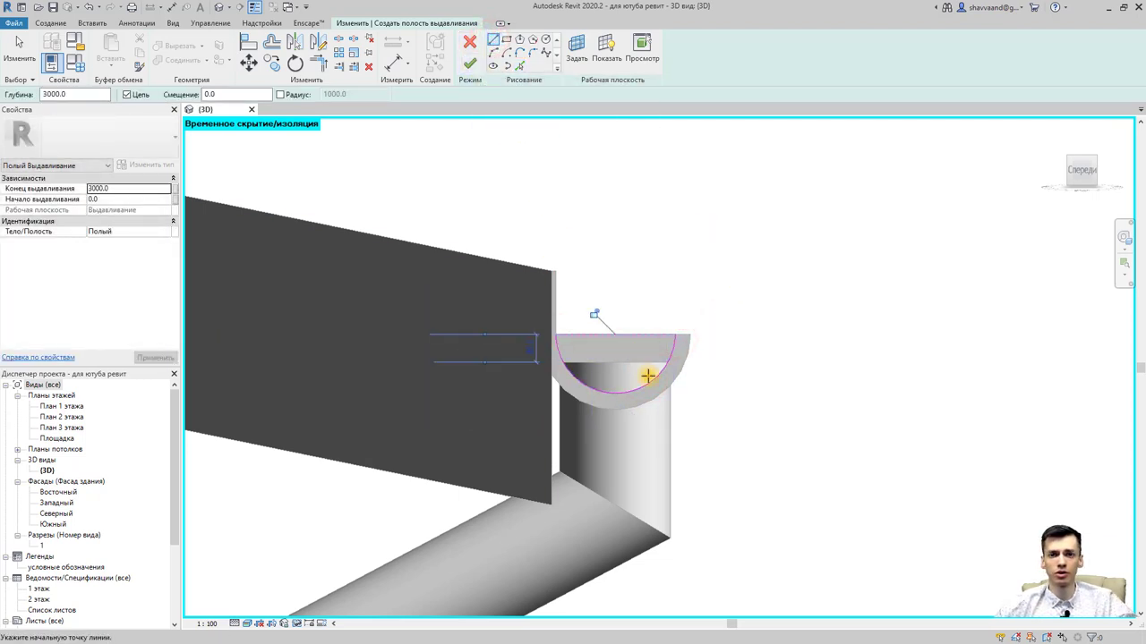
pyautogui.moveTo(677, 394); pyautogui.dragTo(672, 358, button='middle')
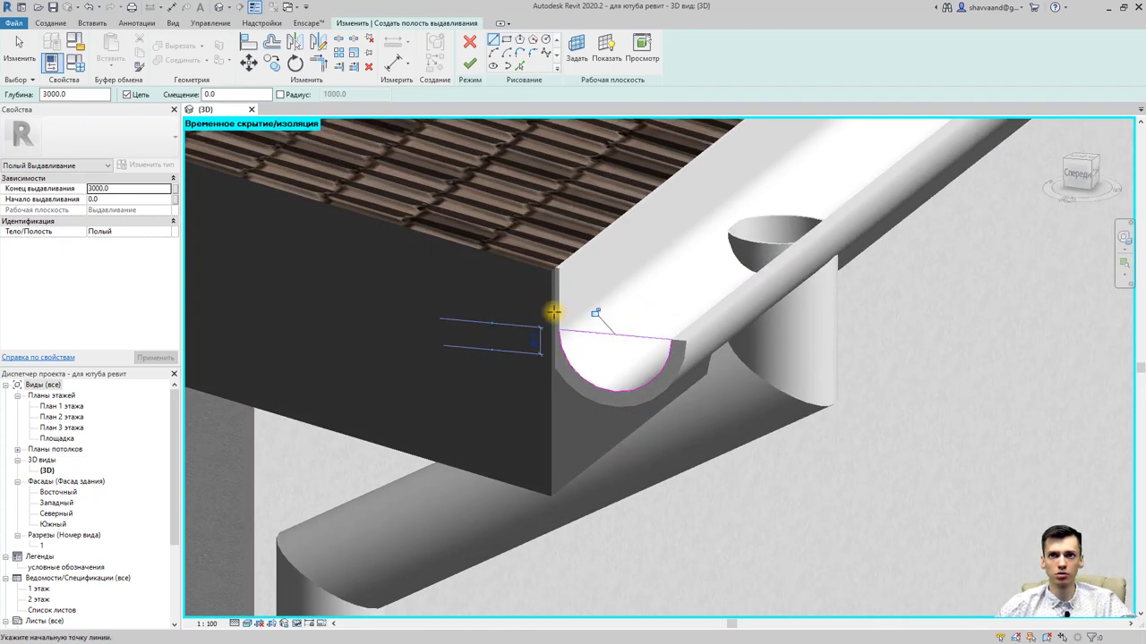
pyautogui.click(472, 65)
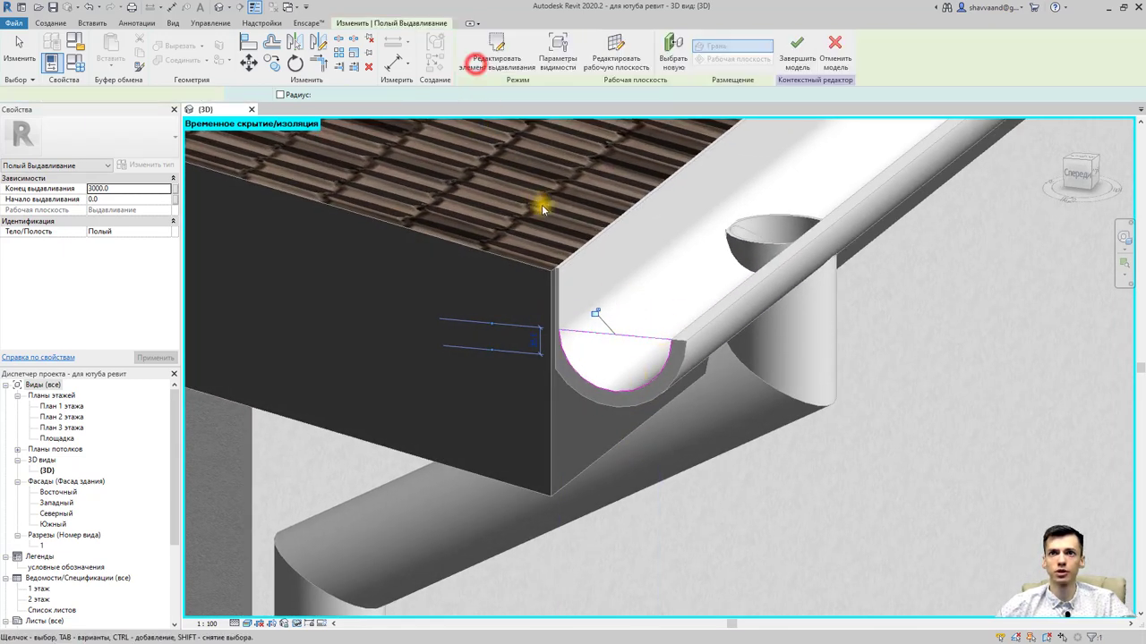
# Step: Drag the void's ends so it spans only the downpipe opening
pyautogui.moveTo(541, 204)
pyautogui.keyDown('shift'); pyautogui.mouseDown(button='middle')
pyautogui.moveTo(620, 318)
pyautogui.moveTo(749, 263)
pyautogui.mouseUp(button='middle'); pyautogui.keyUp('shift')
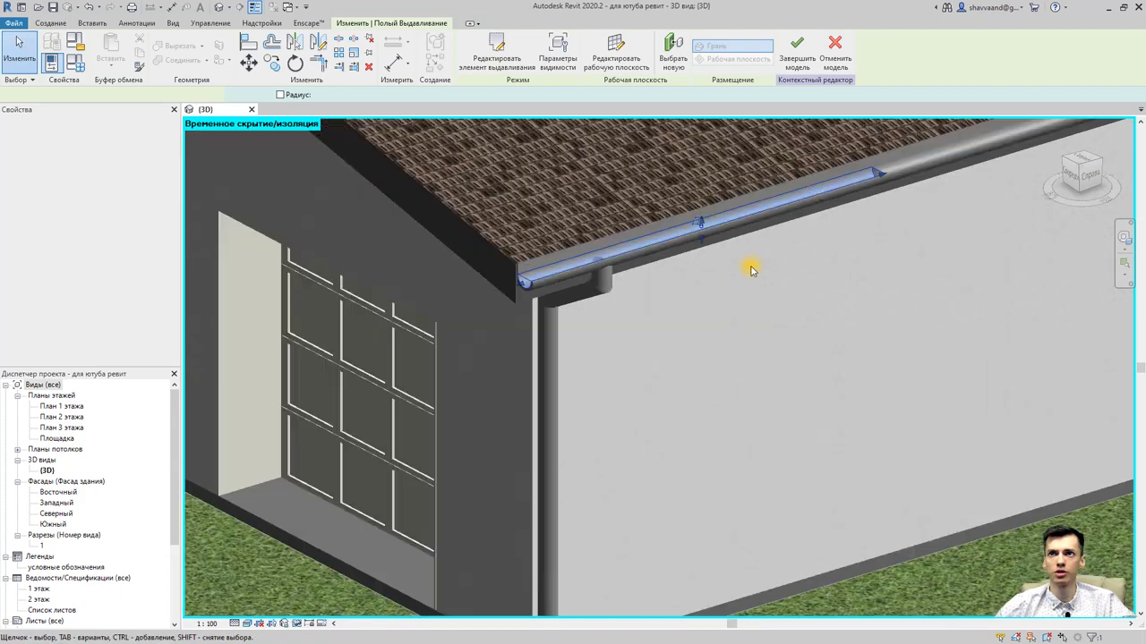
pyautogui.scroll(3, 724, 286)
pyautogui.scroll(2, 624, 398)
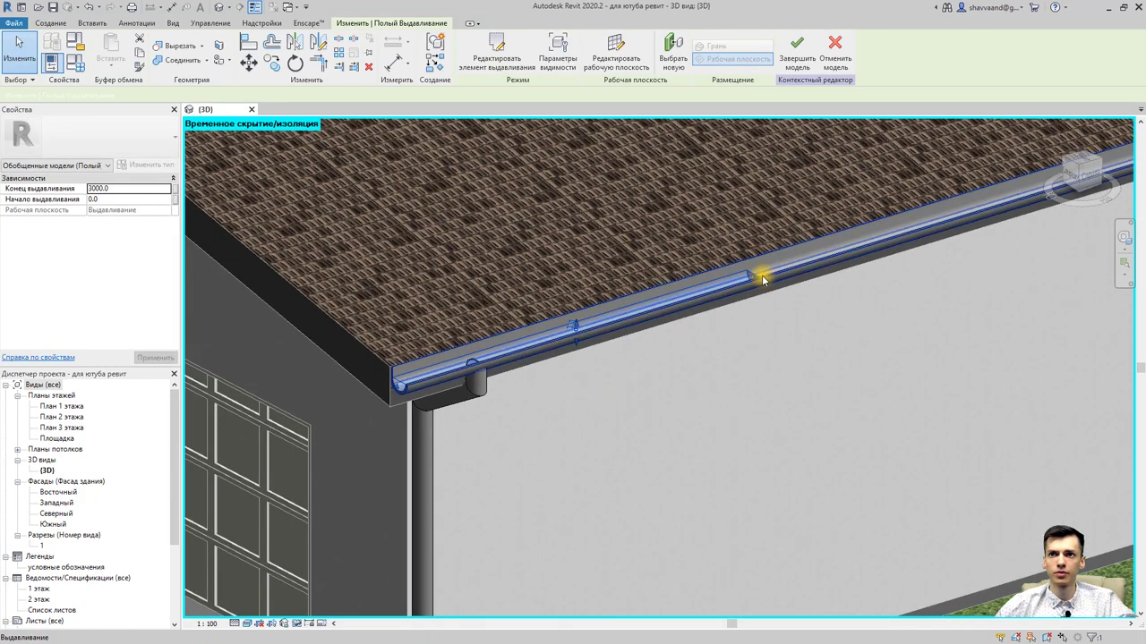
pyautogui.moveTo(752, 275); pyautogui.dragTo(468, 370)
pyautogui.press('Escape')
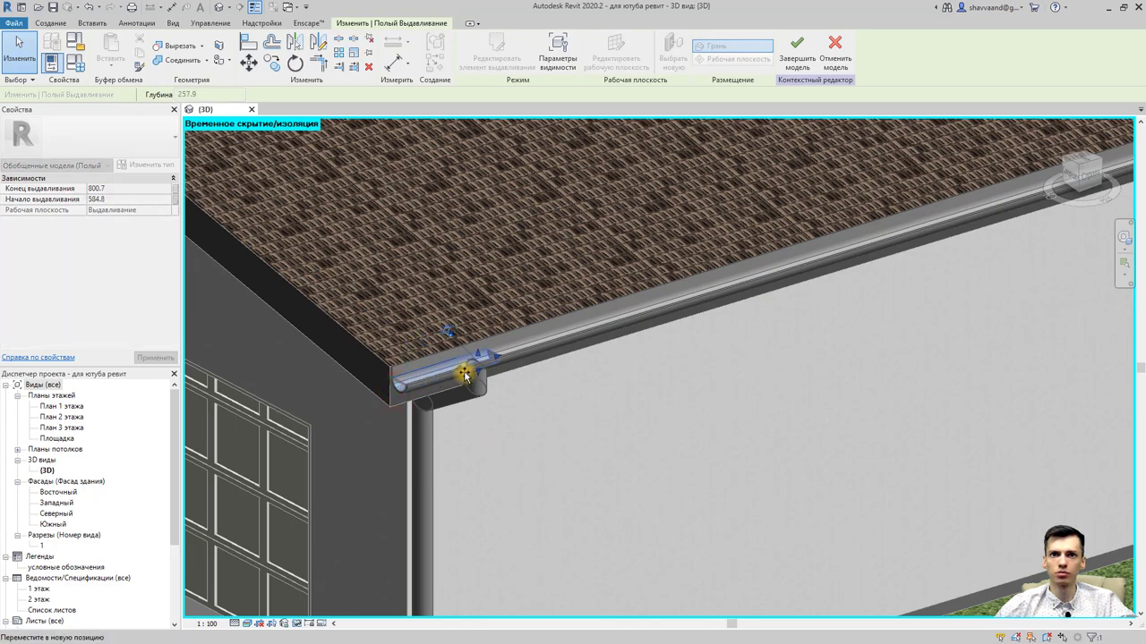
pyautogui.scroll(2, 511, 455)
pyautogui.scroll(3, 473, 366)
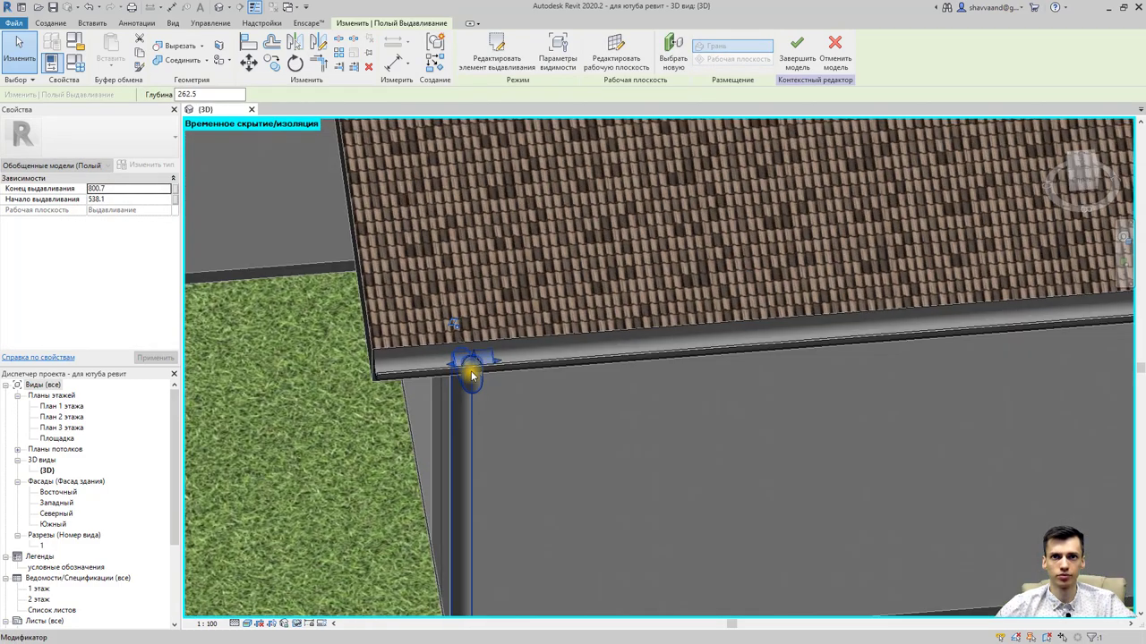
pyautogui.scroll(3, 524, 344)
pyautogui.moveTo(529, 364); pyautogui.dragTo(500, 365)
pyautogui.scroll(-2, 460, 435)
pyautogui.scroll(-2, 277, 607)
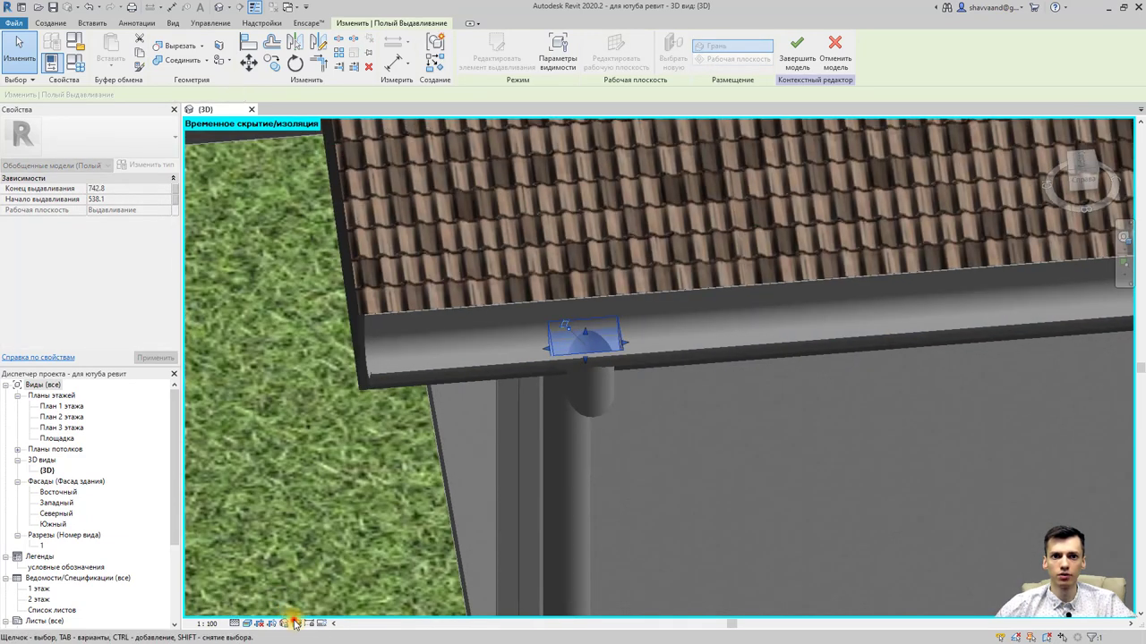
# Step: Reset the temporary hide so the gutter end shows again, then orbit the roof corner
pyautogui.click(295, 624)
pyautogui.click(313, 610)
pyautogui.click(326, 486)
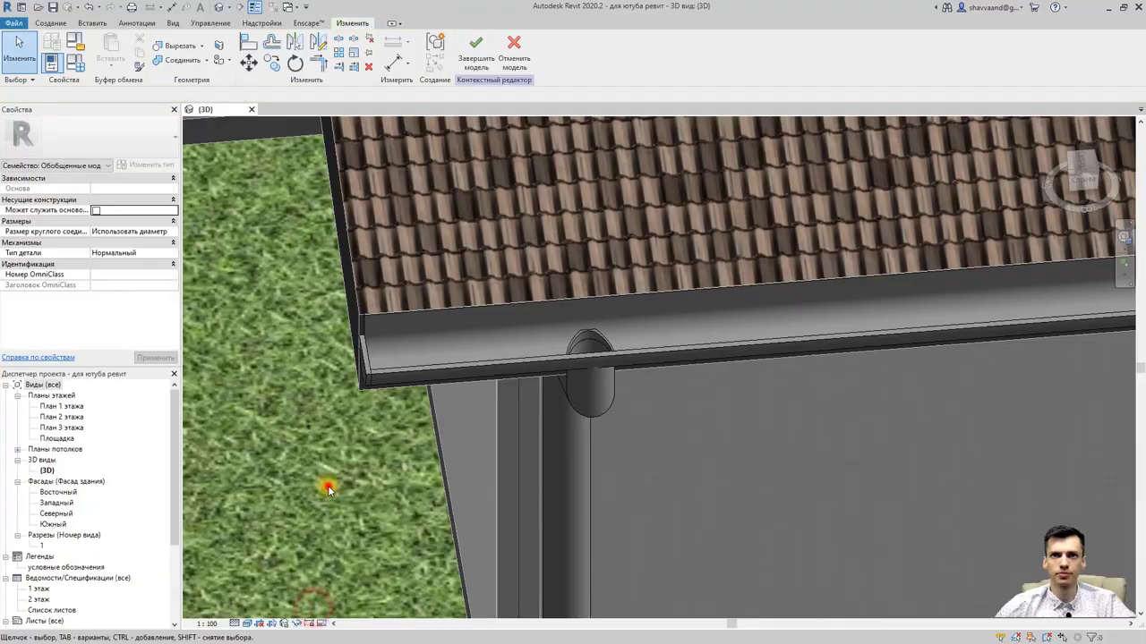
pyautogui.moveTo(323, 486)
pyautogui.keyDown('shift'); pyautogui.mouseDown(button='middle')
pyautogui.moveTo(518, 281)
pyautogui.moveTo(455, 294)
pyautogui.moveTo(370, 445)
pyautogui.moveTo(332, 486)
pyautogui.moveTo(470, 450)
pyautogui.moveTo(598, 338)
pyautogui.moveTo(564, 517)
pyautogui.moveTo(621, 378)
pyautogui.mouseUp(button='middle'); pyautogui.keyUp('shift')
pyautogui.scroll(-3, 470, 450)
pyautogui.scroll(2, 540, 292)
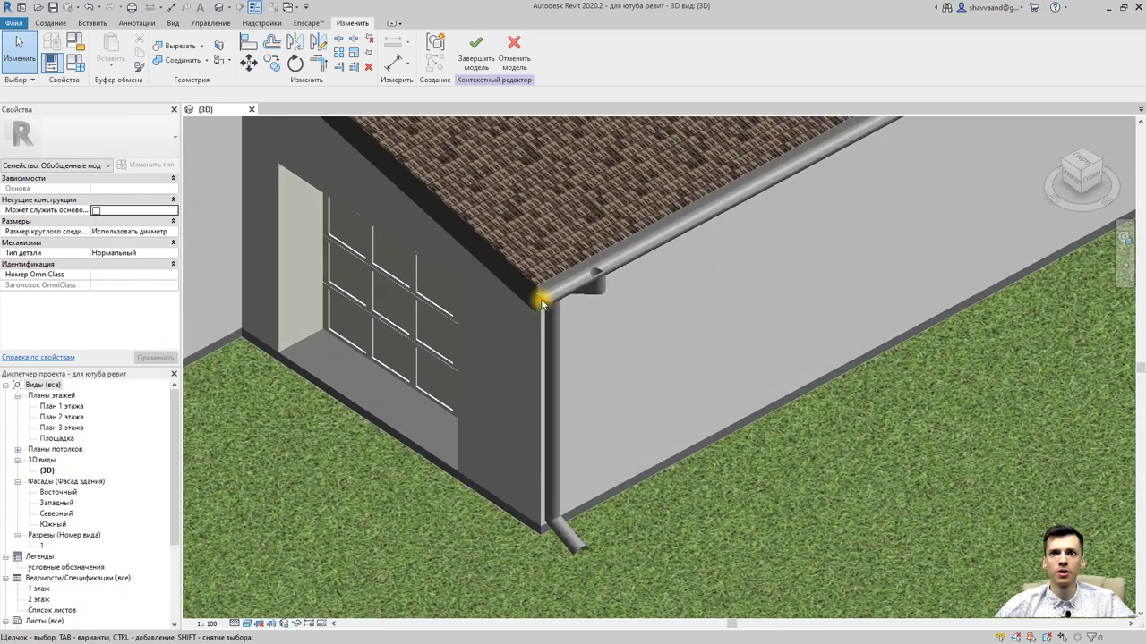
pyautogui.scroll(2, 540, 296)
# Step: Give the long gutter extrusion the Алюминий material from the Material Browser
pyautogui.scroll(2, 562, 301)
pyautogui.click(561, 300)
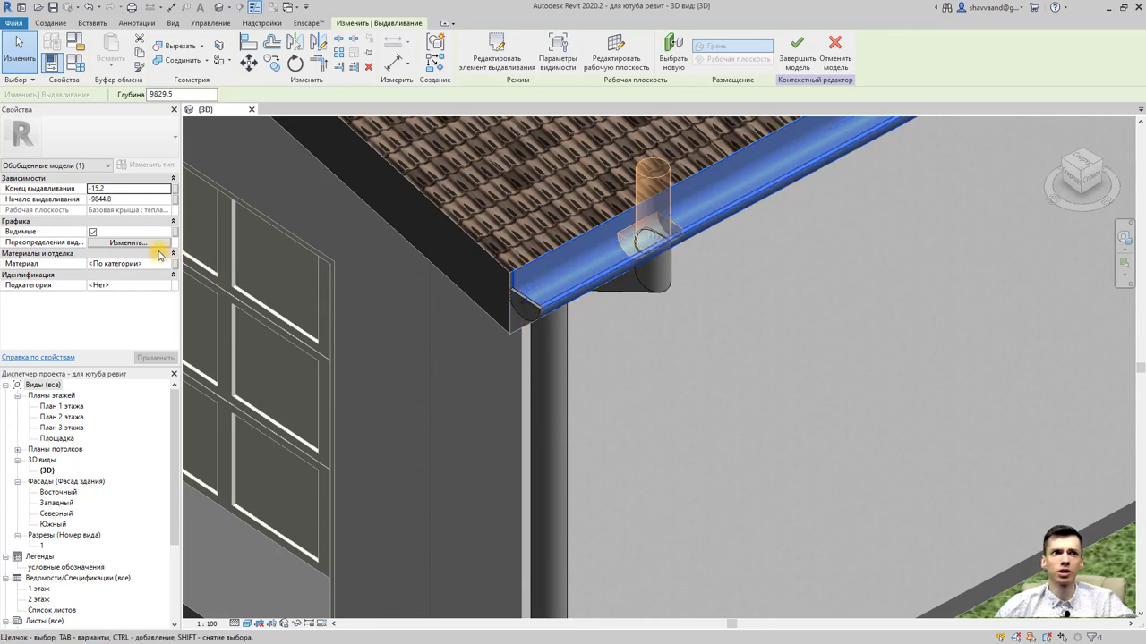
pyautogui.click(149, 265)
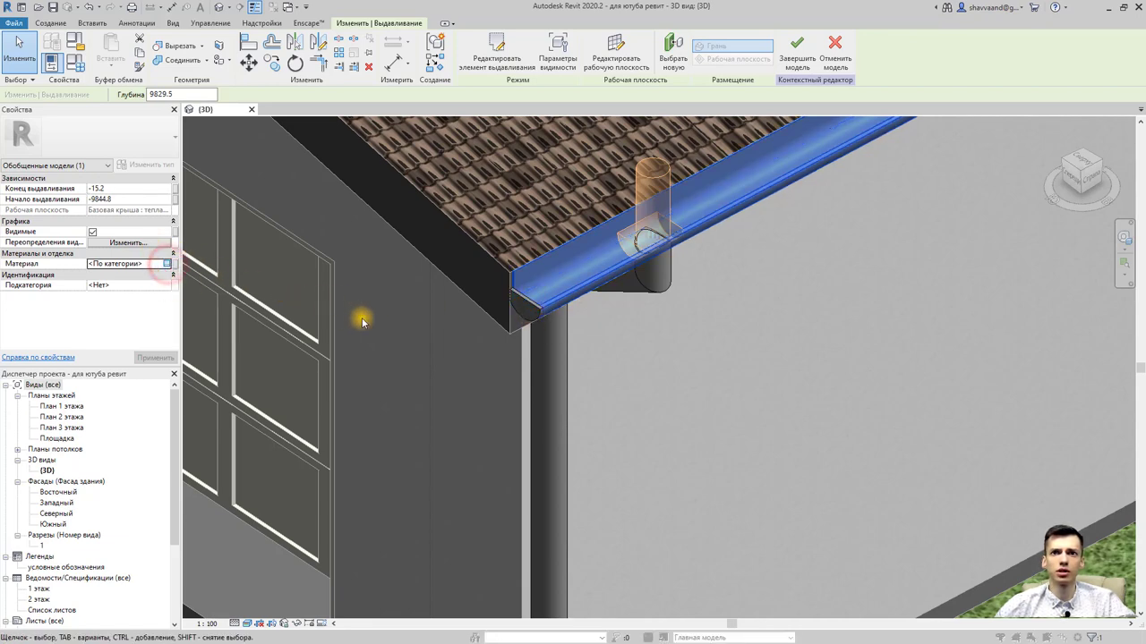
pyautogui.scroll(-3, 135, 309)
pyautogui.press('Escape')
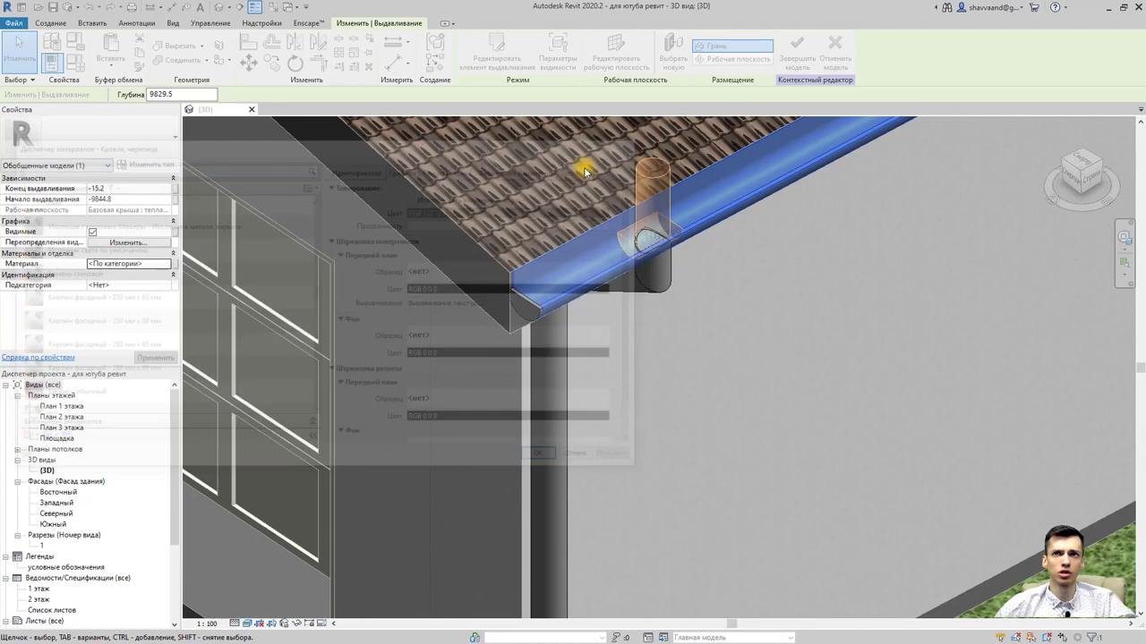
pyautogui.click(165, 264)
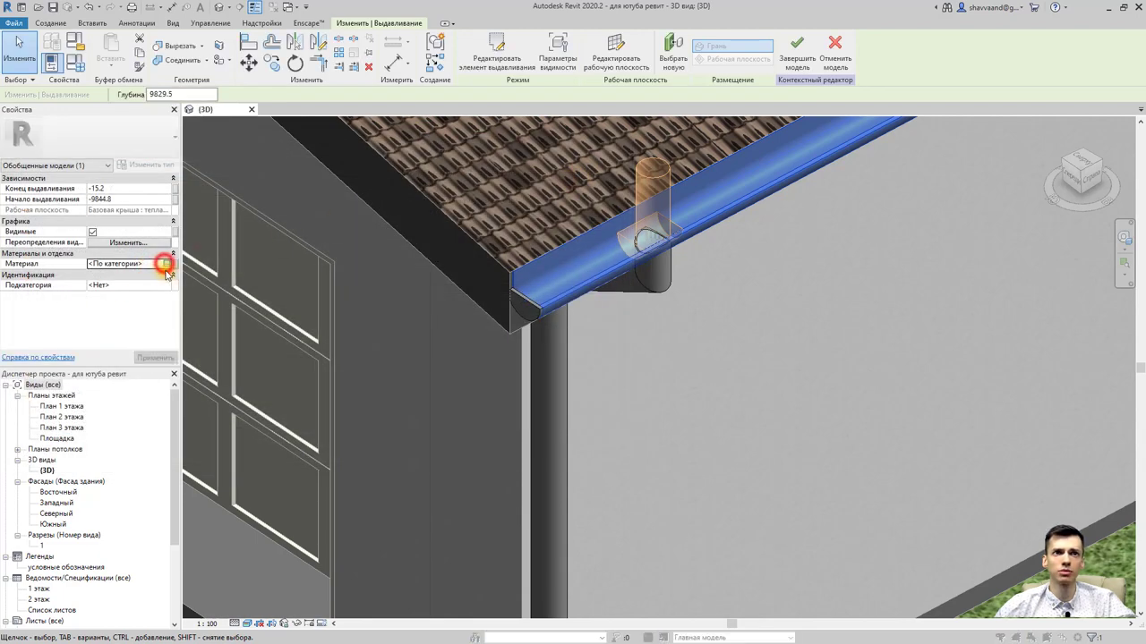
pyautogui.scroll(5, 161, 232)
pyautogui.scroll(5, 161, 268)
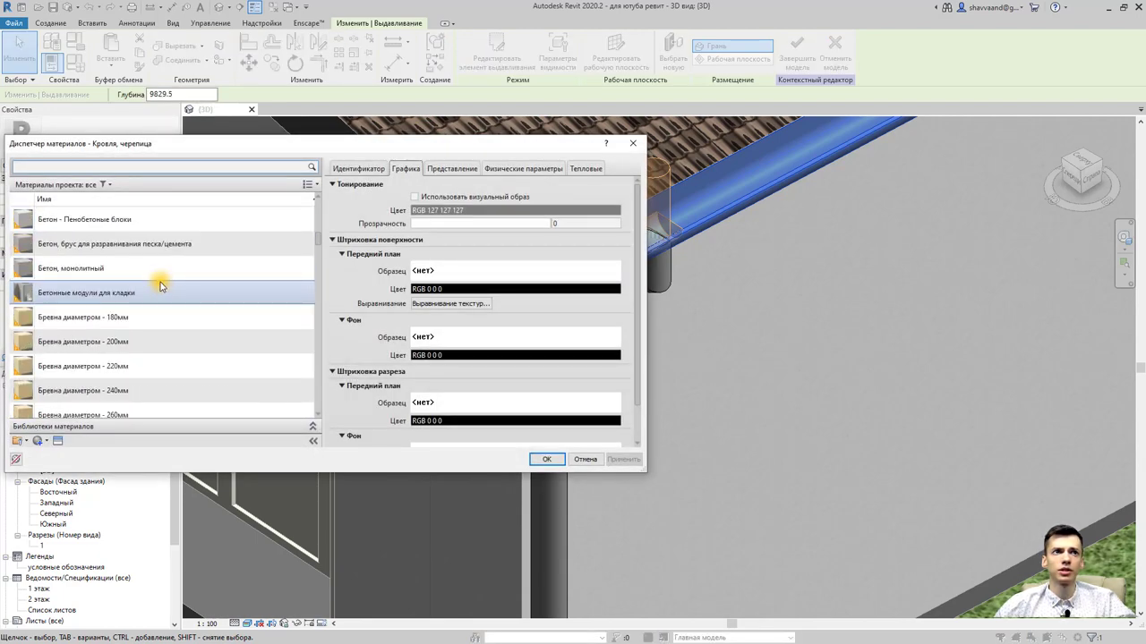
pyautogui.scroll(5, 135, 282)
pyautogui.scroll(-5, 116, 287)
pyautogui.scroll(-5, 72, 376)
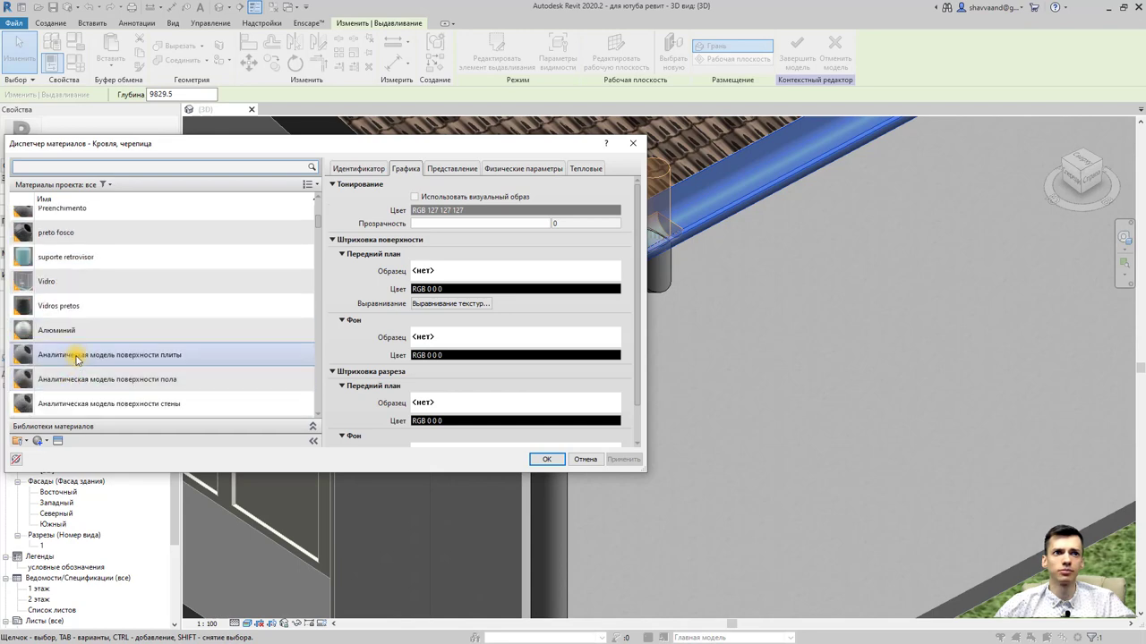
pyautogui.click(78, 331)
pyautogui.doubleClick(78, 331)
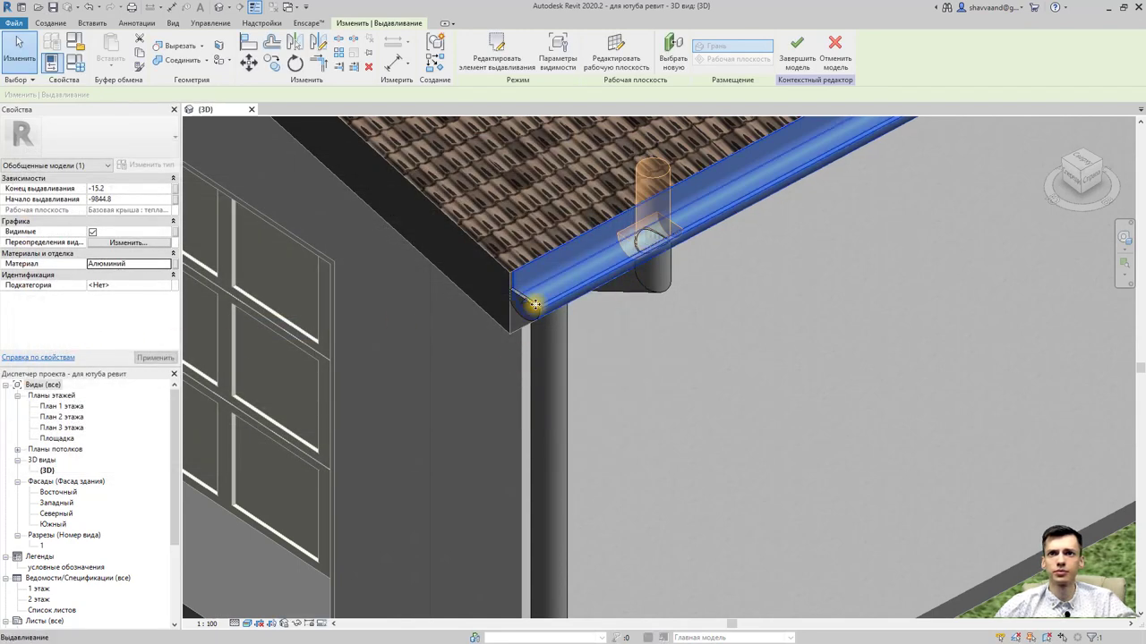
# Step: Set the small corner end cap's material to Алюминий as well
pyautogui.click(516, 298)
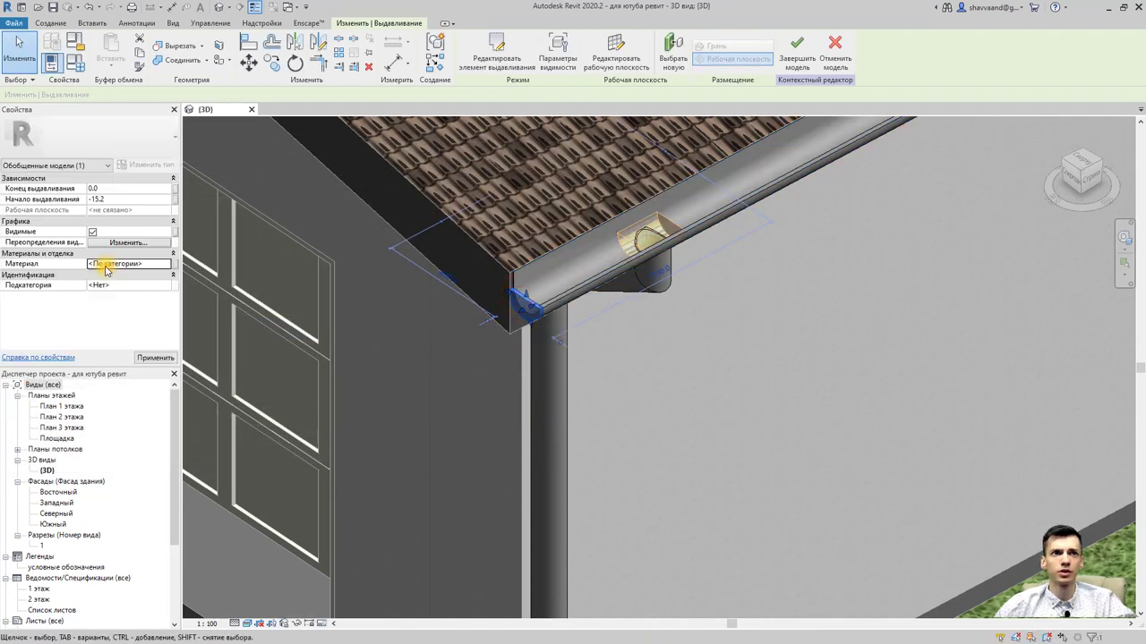
pyautogui.click(169, 262)
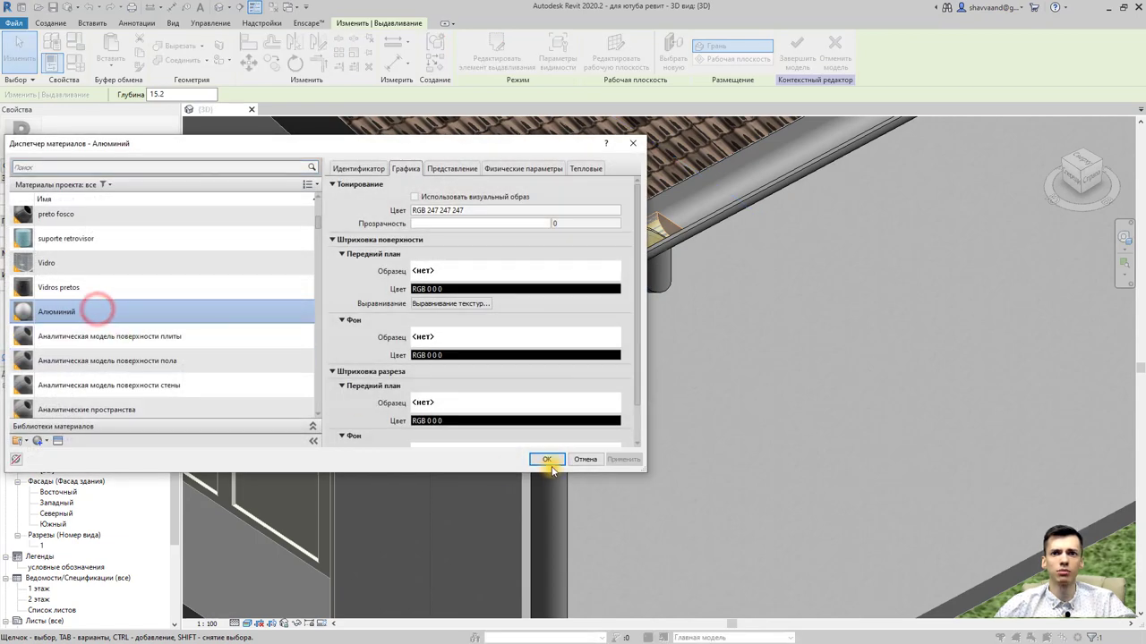
pyautogui.click(550, 462)
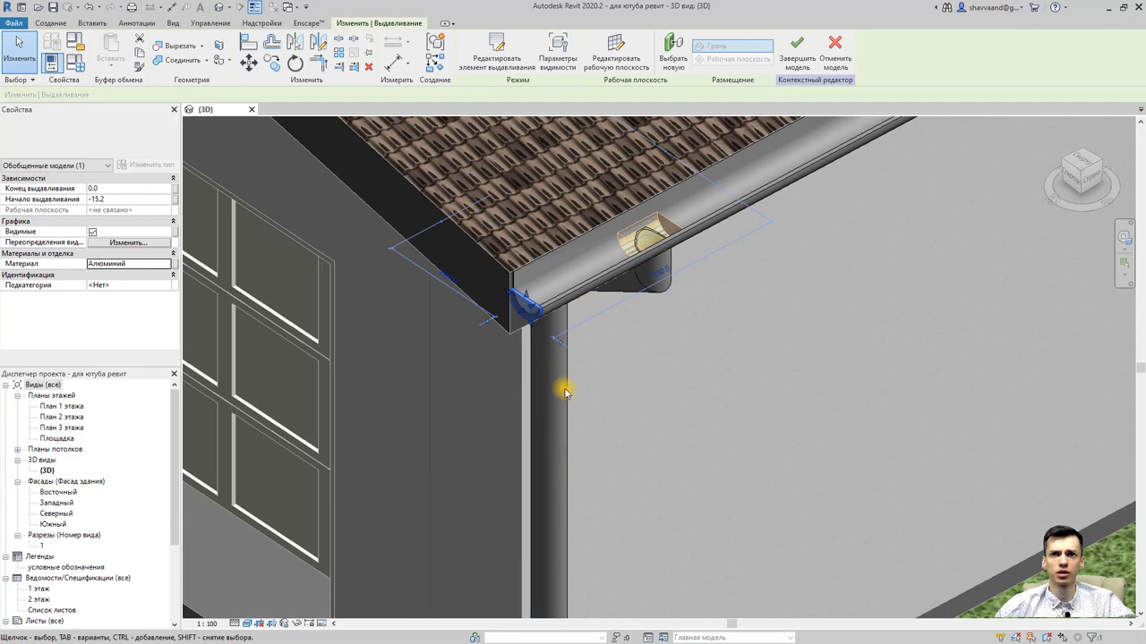
pyautogui.click(565, 391)
pyautogui.scroll(-2, 562, 385)
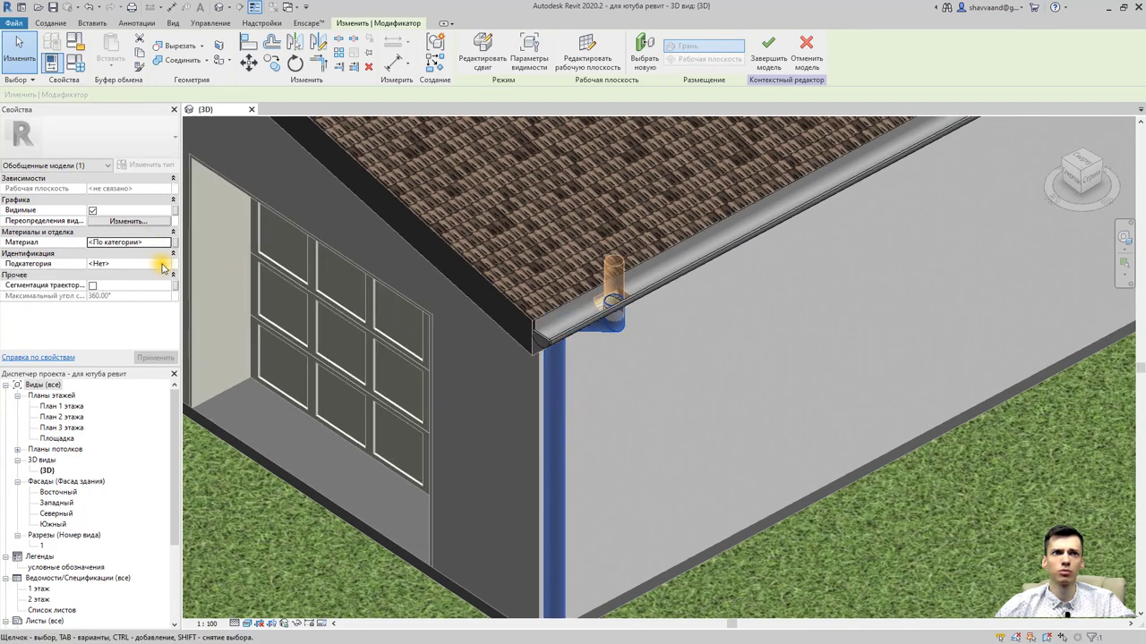
# Step: Set the downpipe sweep's material to Алюминий
pyautogui.click(167, 265)
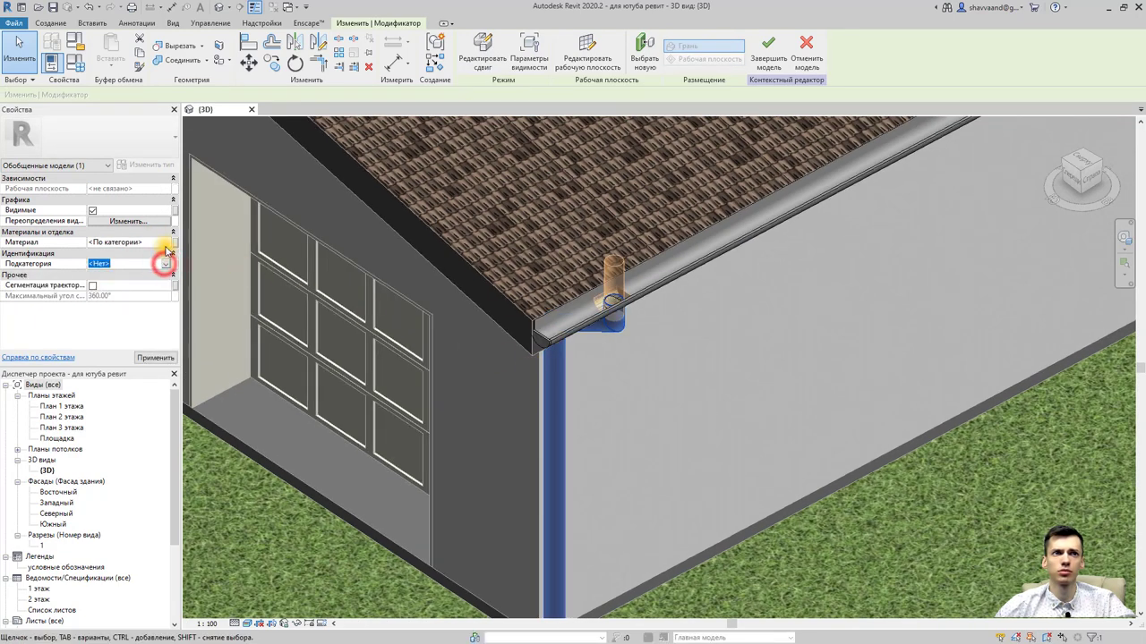
pyautogui.click(164, 247)
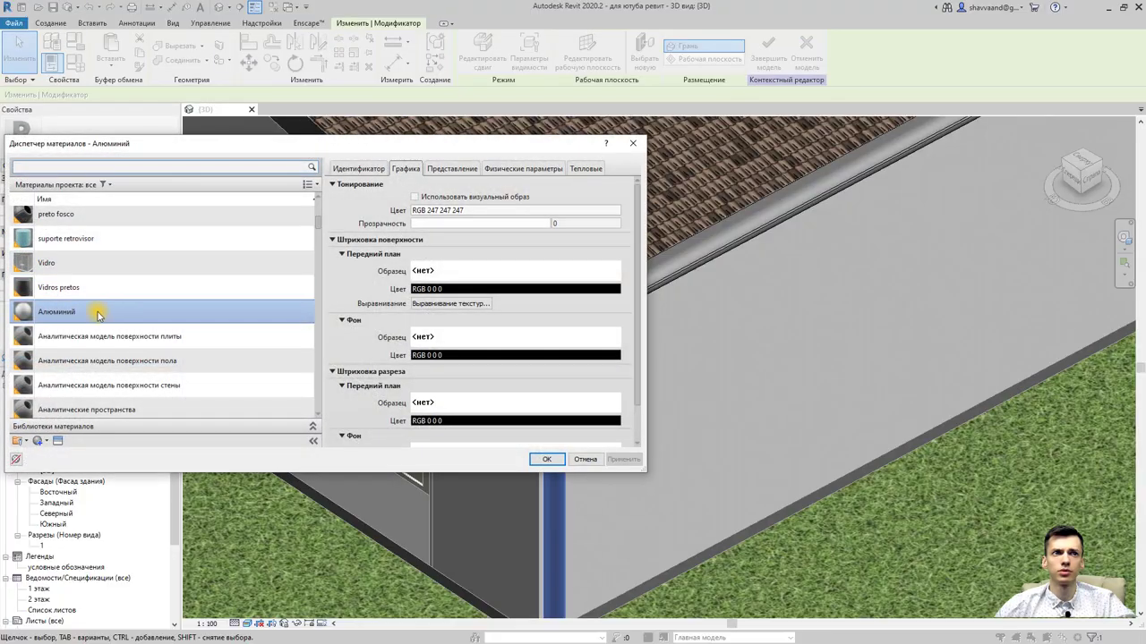
pyautogui.doubleClick(97, 311)
pyautogui.click(713, 345)
# Step: Give the gutter's far-end cap the Алюминий material
pyautogui.scroll(1, 634, 397)
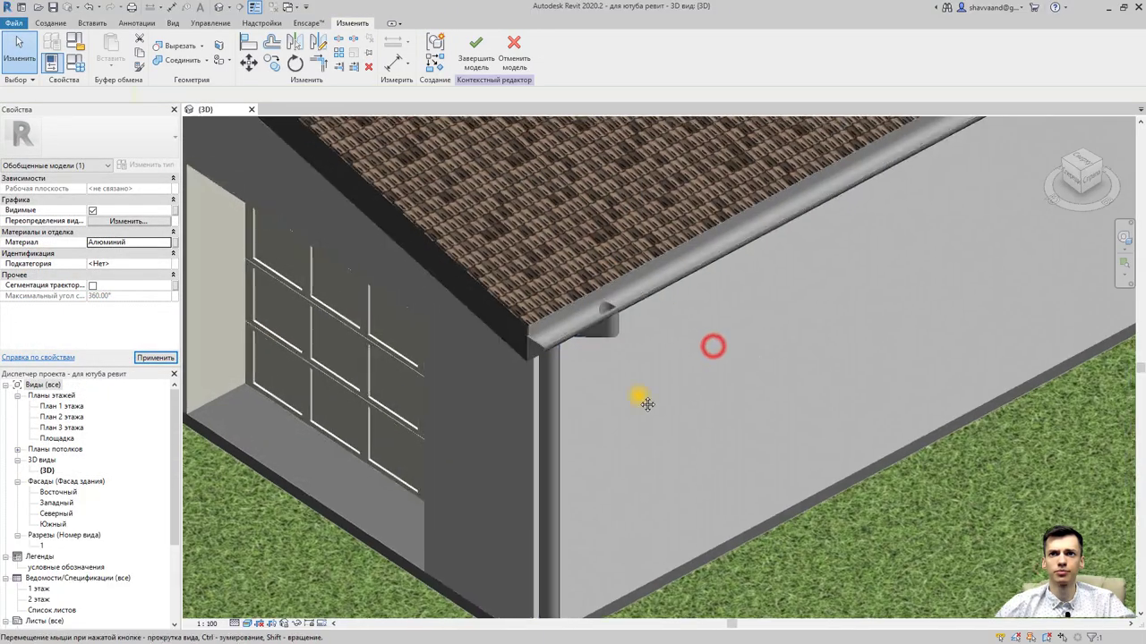
pyautogui.scroll(3, 572, 447)
pyautogui.scroll(2, 699, 374)
pyautogui.moveTo(699, 374)
pyautogui.keyDown('shift'); pyautogui.mouseDown(button='middle')
pyautogui.moveTo(724, 389)
pyautogui.moveTo(545, 376)
pyautogui.moveTo(493, 325)
pyautogui.moveTo(602, 488)
pyautogui.mouseUp(button='middle'); pyautogui.keyUp('shift')
pyautogui.scroll(1, 601, 488)
pyautogui.click(597, 502)
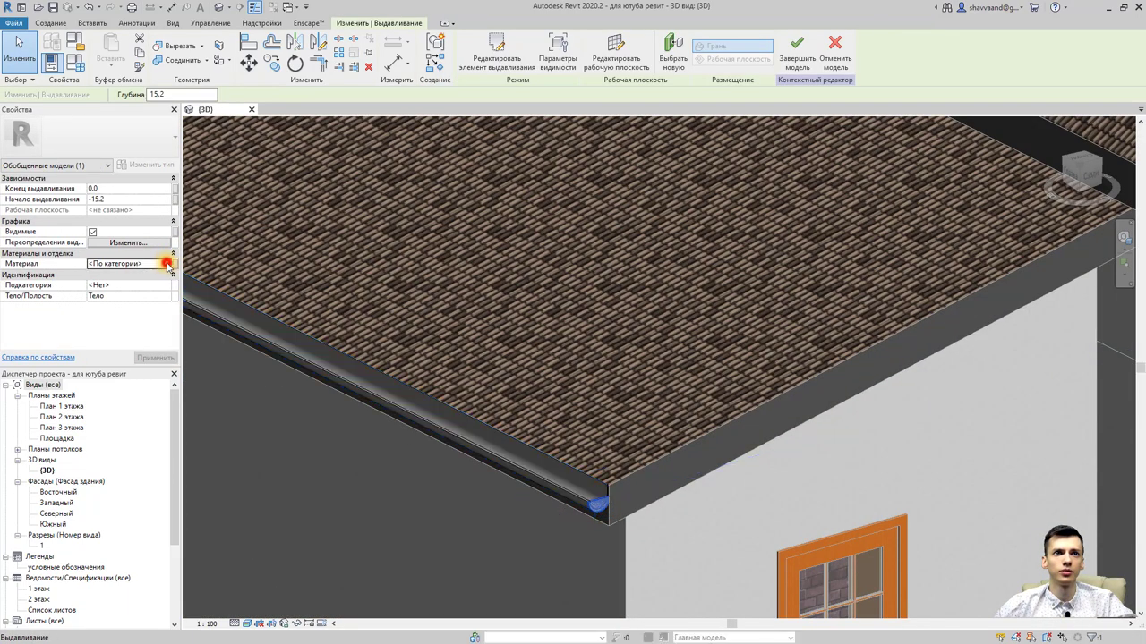
pyautogui.click(166, 263)
pyautogui.click(98, 305)
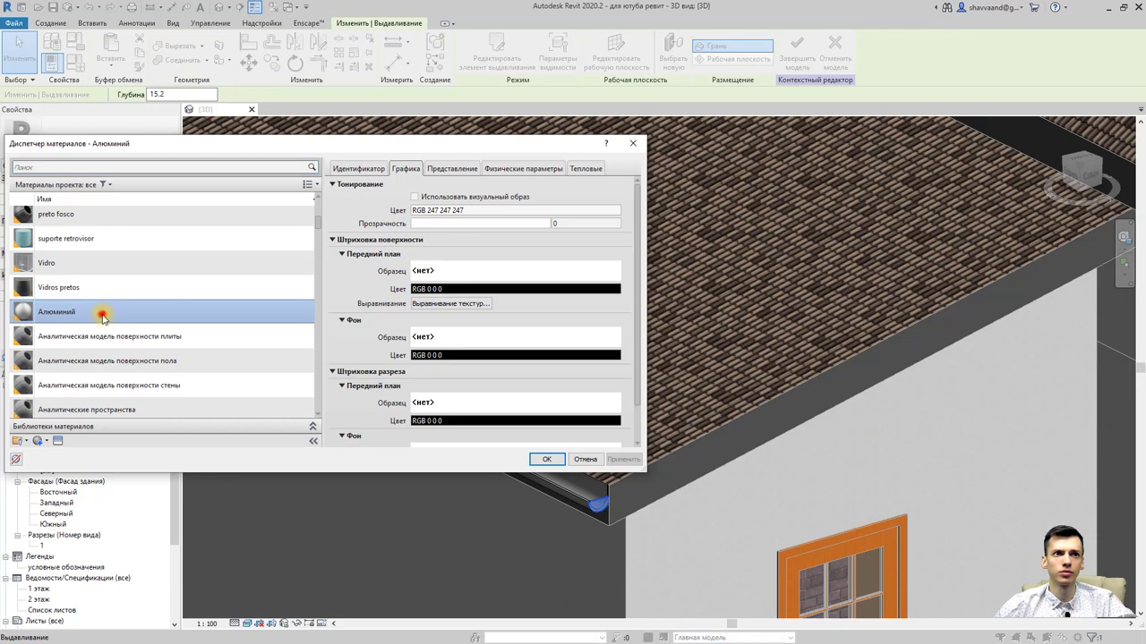
pyautogui.click(547, 460)
pyautogui.click(356, 457)
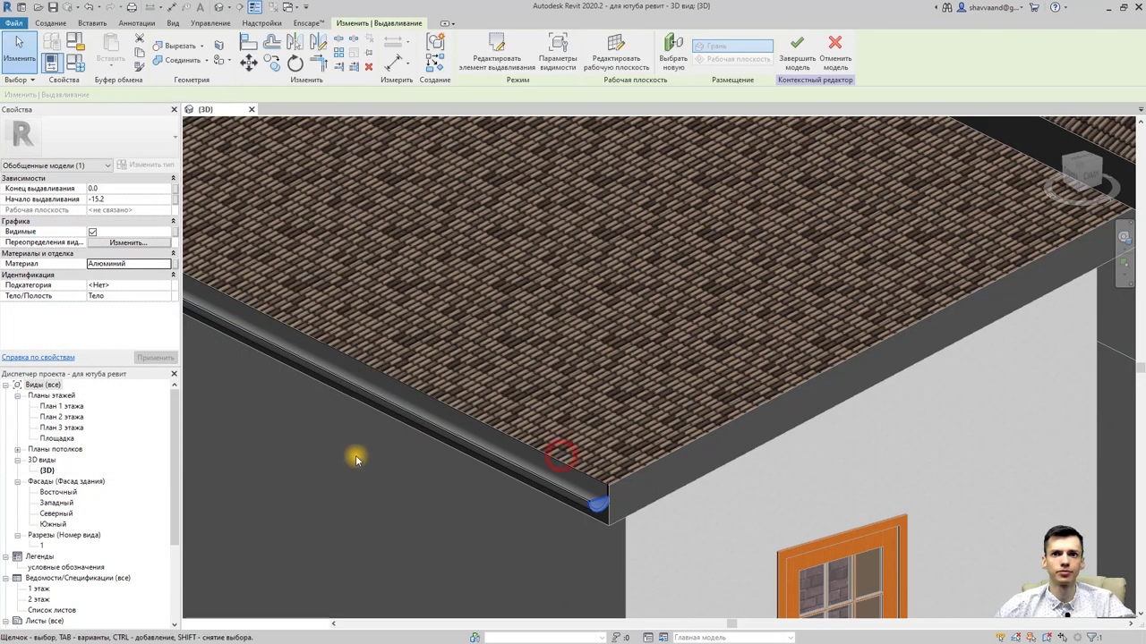
pyautogui.scroll(-3, 340, 484)
pyautogui.moveTo(316, 512); pyautogui.dragTo(686, 409, button='middle')
# Step: Select the outlet void, pipe connector and downpipe together
pyautogui.scroll(-1, 435, 335)
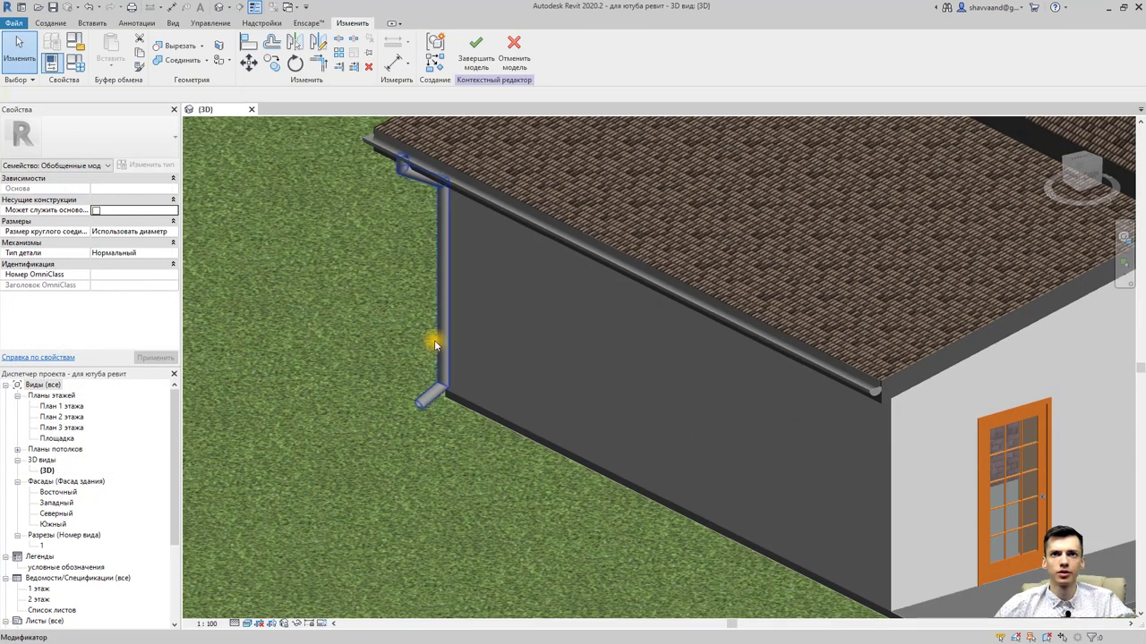
pyautogui.scroll(-1, 463, 340)
pyautogui.moveTo(469, 345)
pyautogui.keyDown('shift'); pyautogui.mouseDown(button='middle')
pyautogui.moveTo(519, 364)
pyautogui.moveTo(473, 287)
pyautogui.mouseUp(button='middle'); pyautogui.keyUp('shift')
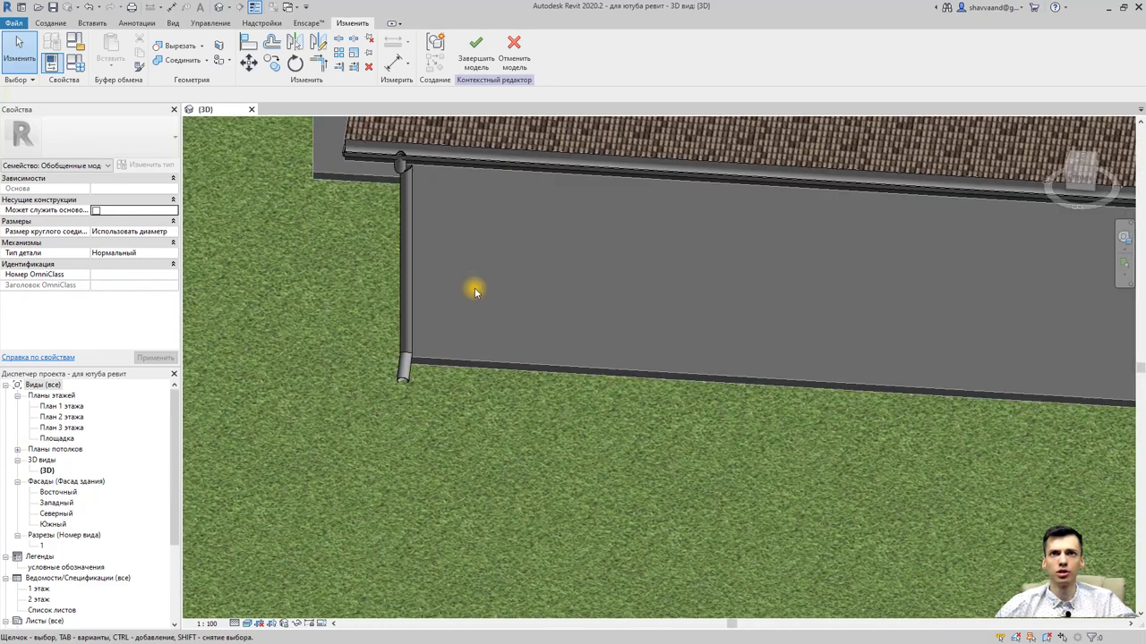
pyautogui.scroll(2, 454, 276)
pyautogui.scroll(2, 497, 268)
pyautogui.click(497, 269)
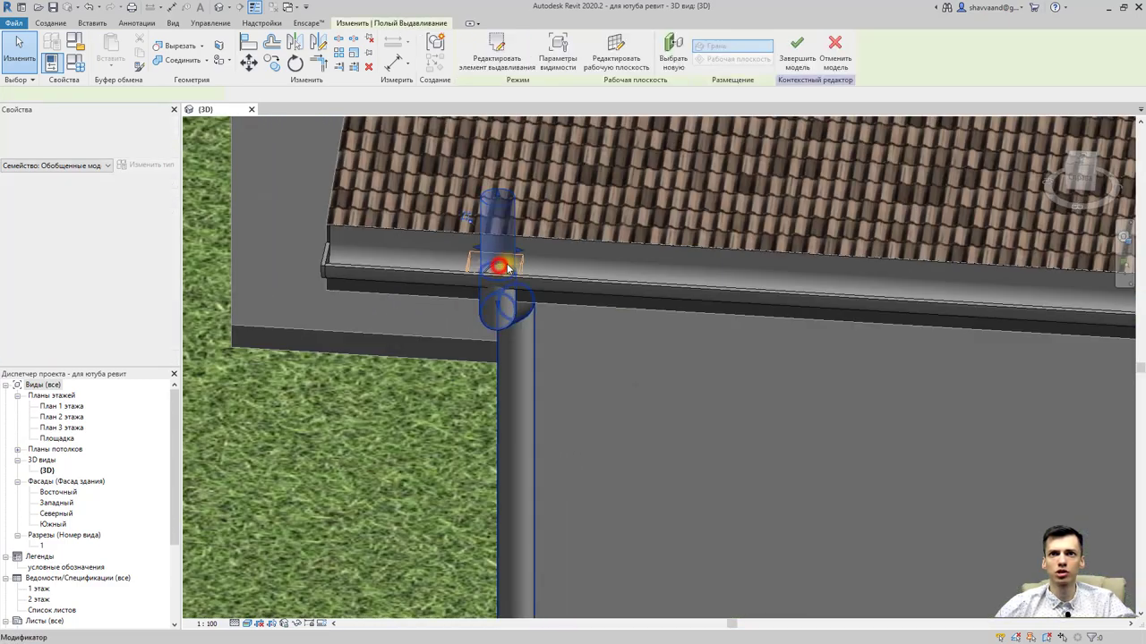
pyautogui.moveTo(499, 260)
pyautogui.keyDown('ctrl'); pyautogui.mouseDown(button='middle')
pyautogui.moveTo(519, 288)
pyautogui.moveTo(504, 252)
pyautogui.mouseUp(button='middle'); pyautogui.keyUp('ctrl')
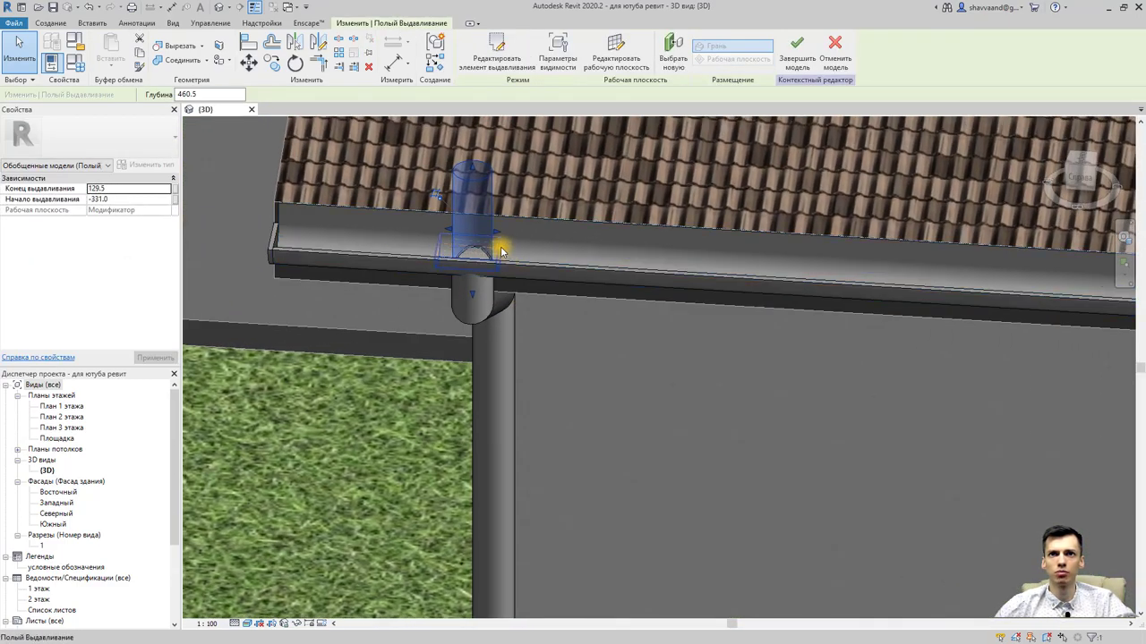
pyautogui.click(502, 249)
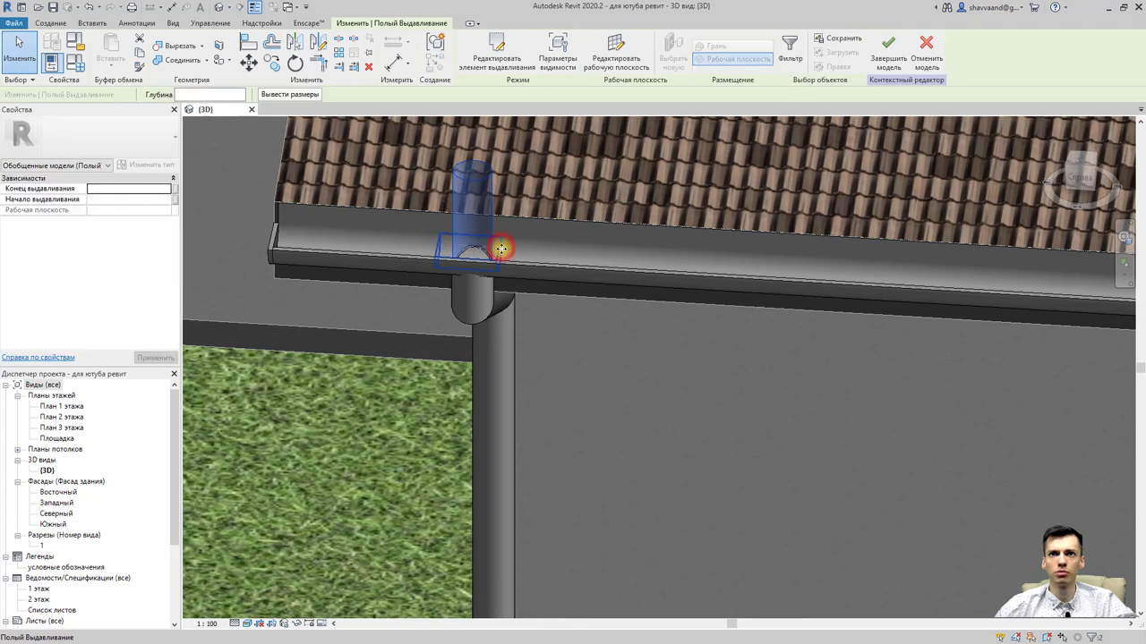
pyautogui.click(485, 320)
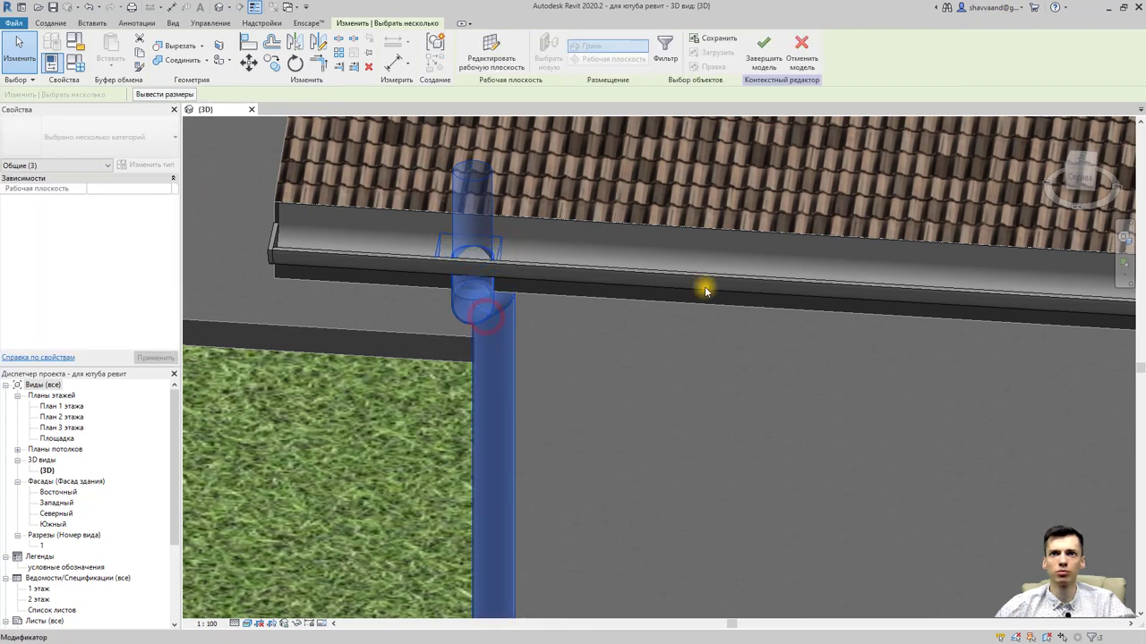
# Step: In the Right view, copy the selected parts using the pipe top as base point
pyautogui.click(1080, 178)
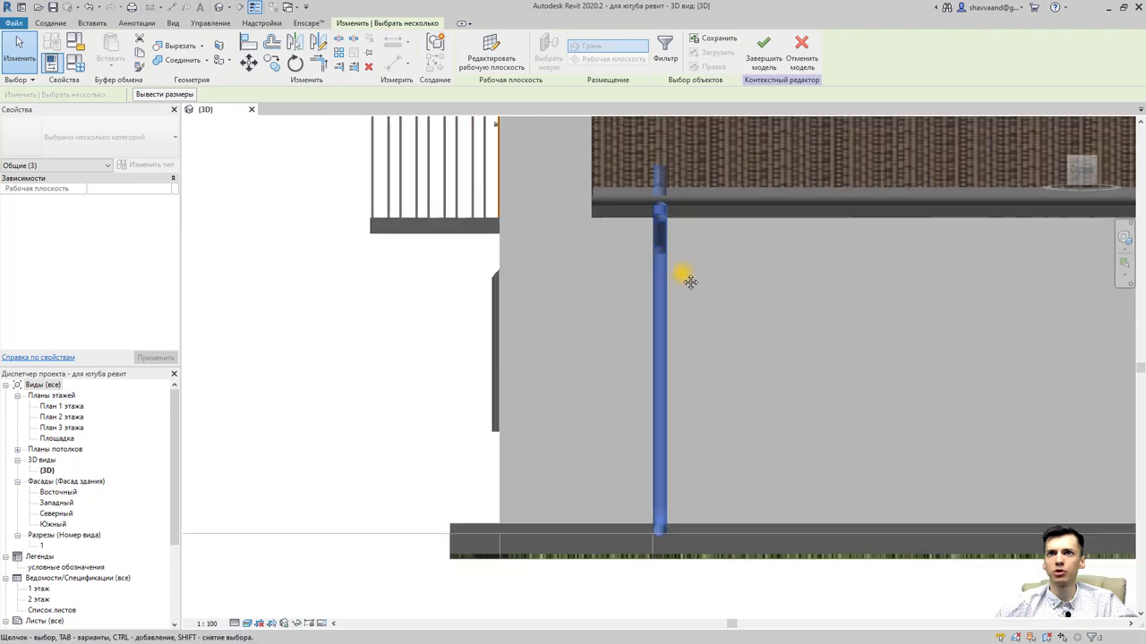
pyautogui.click(271, 63)
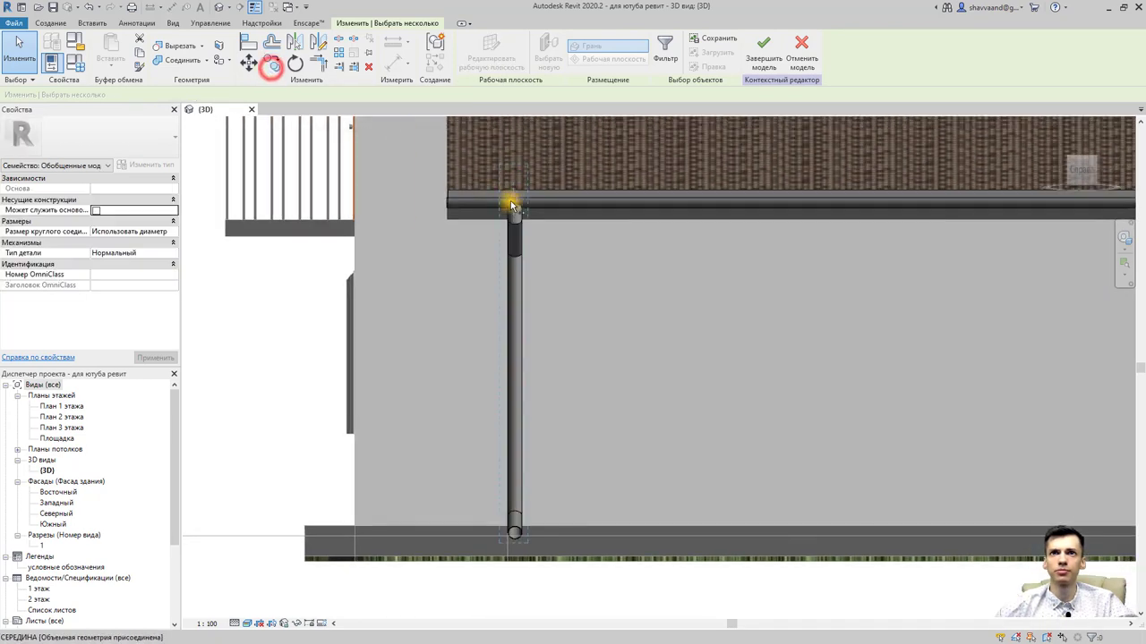
pyautogui.click(513, 199)
pyautogui.scroll(-2, 757, 225)
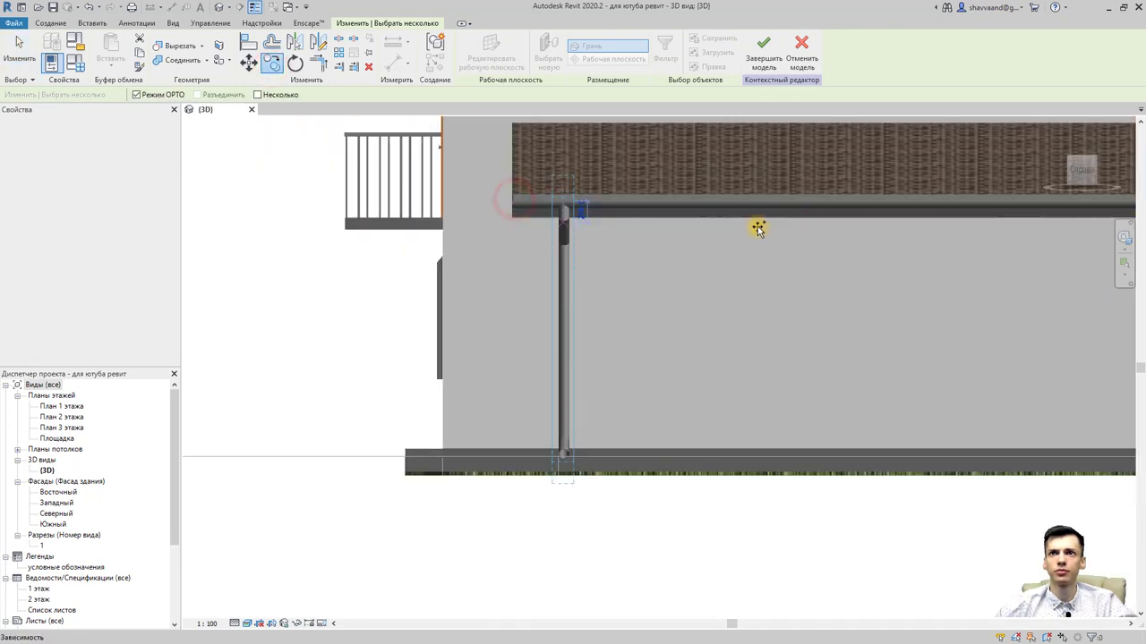
# Step: Place the copied downpipe parts and slide the outlet void along the gutter above the downpipe
pyautogui.click(563, 228)
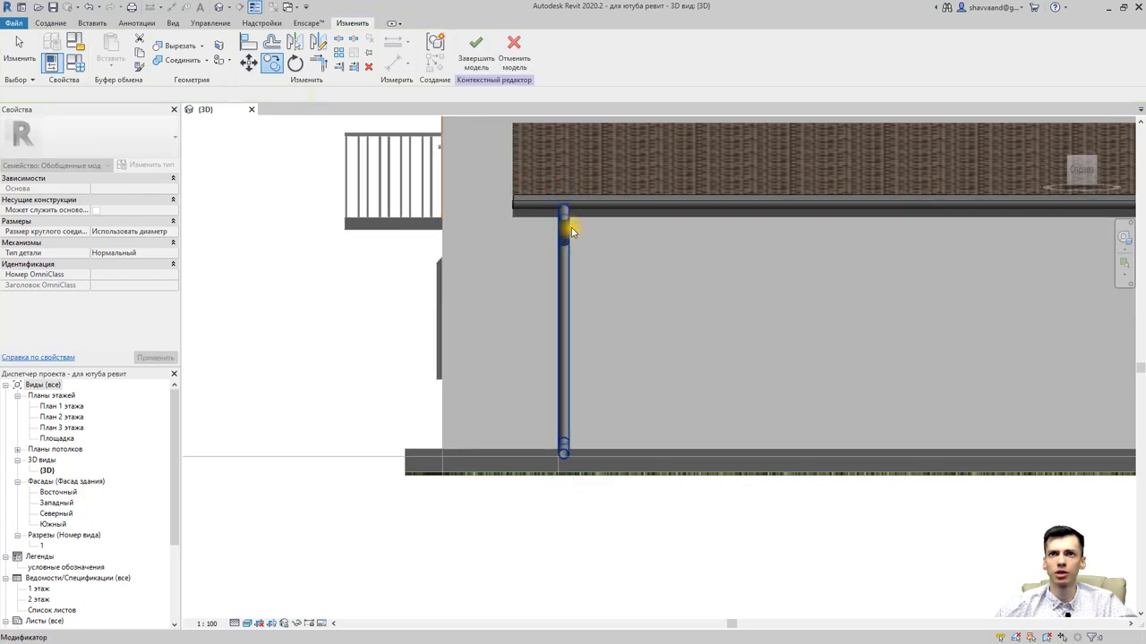
pyautogui.moveTo(593, 212)
pyautogui.keyDown('shift'); pyautogui.mouseDown(button='middle')
pyautogui.moveTo(598, 234)
pyautogui.moveTo(525, 325)
pyautogui.moveTo(519, 218)
pyautogui.moveTo(563, 248)
pyautogui.moveTo(550, 268)
pyautogui.mouseUp(button='middle'); pyautogui.keyUp('shift')
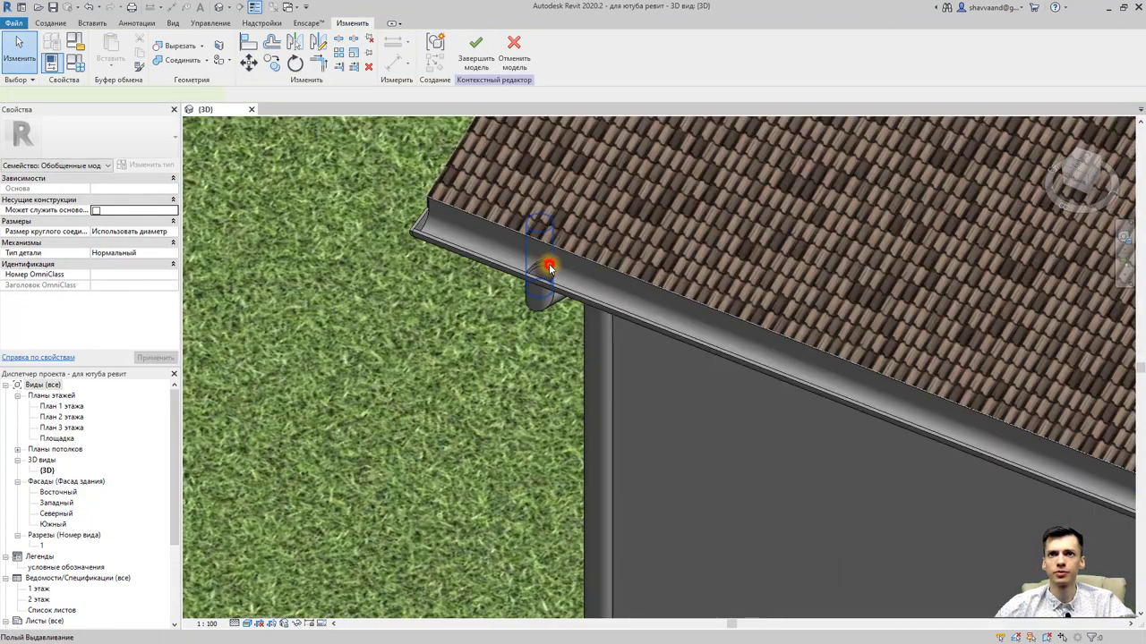
pyautogui.click(550, 269)
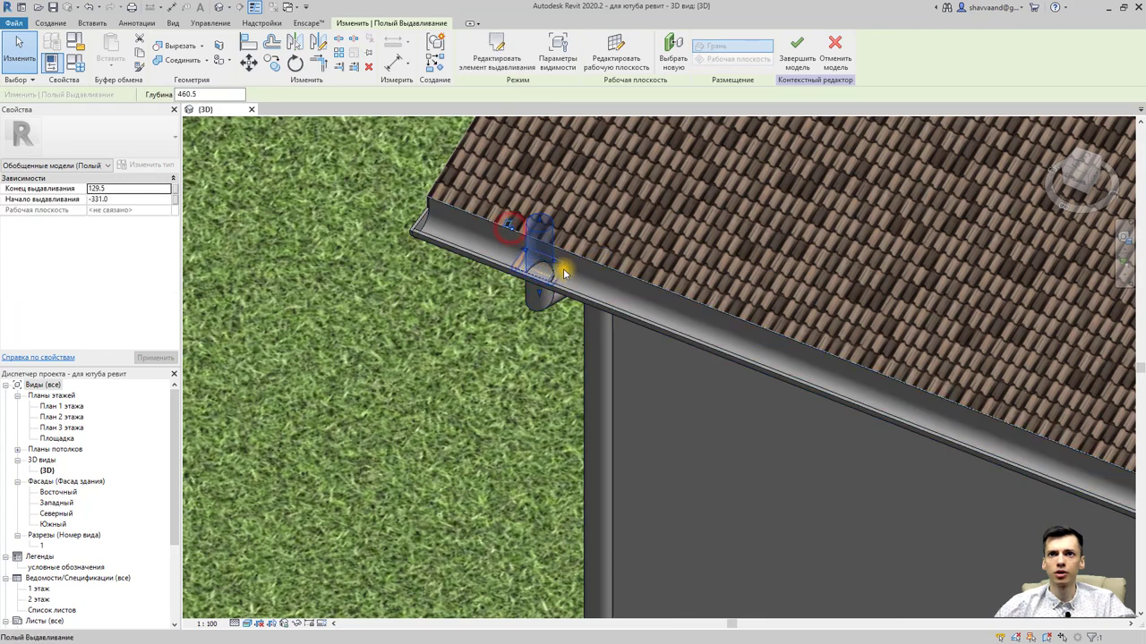
pyautogui.moveTo(563, 273); pyautogui.dragTo(558, 270)
# Step: Select the downpipe and outlet void together and switch to the front view
pyautogui.click(610, 360)
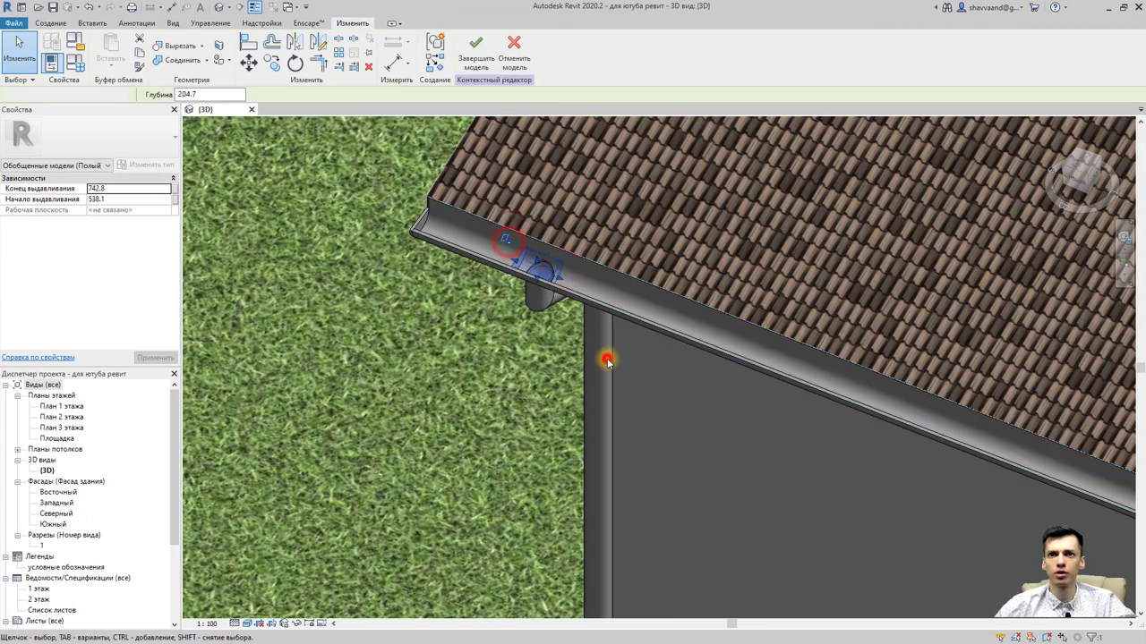
pyautogui.scroll(-3, 492, 377)
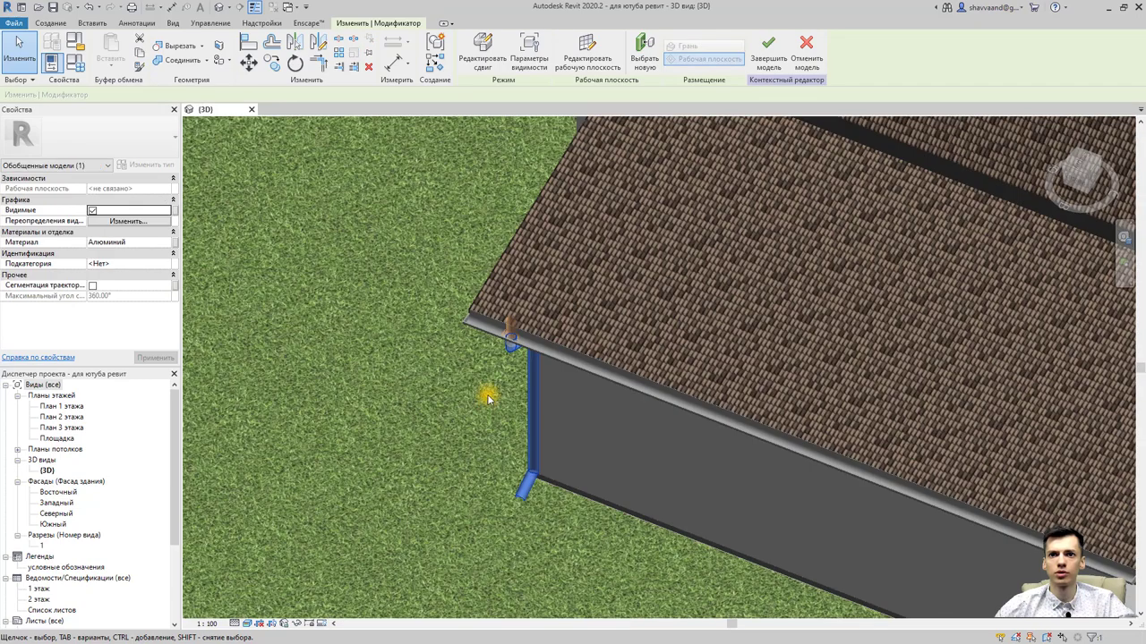
pyautogui.scroll(2, 521, 337)
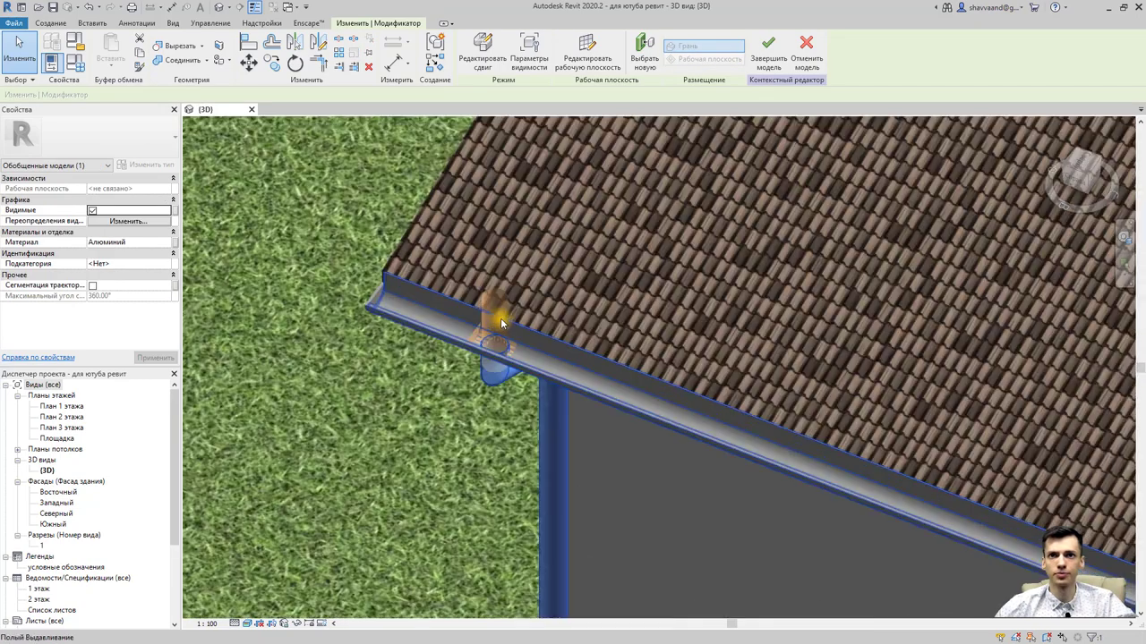
pyautogui.keyDown('ctrl'); pyautogui.click(506, 306); pyautogui.keyUp('ctrl')
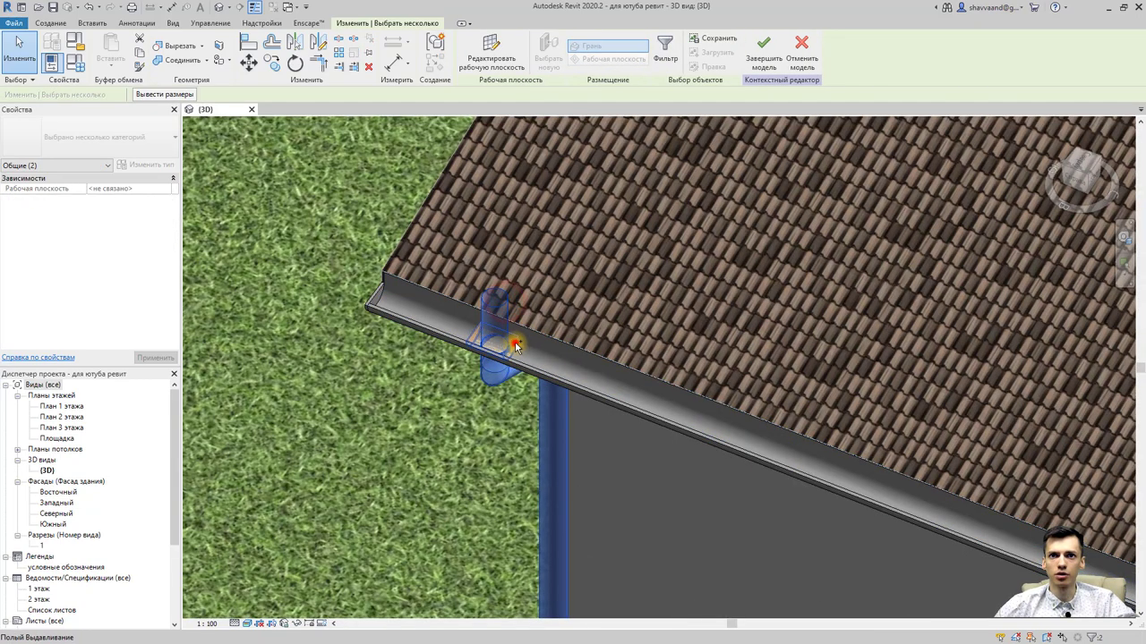
pyautogui.click(1082, 192)
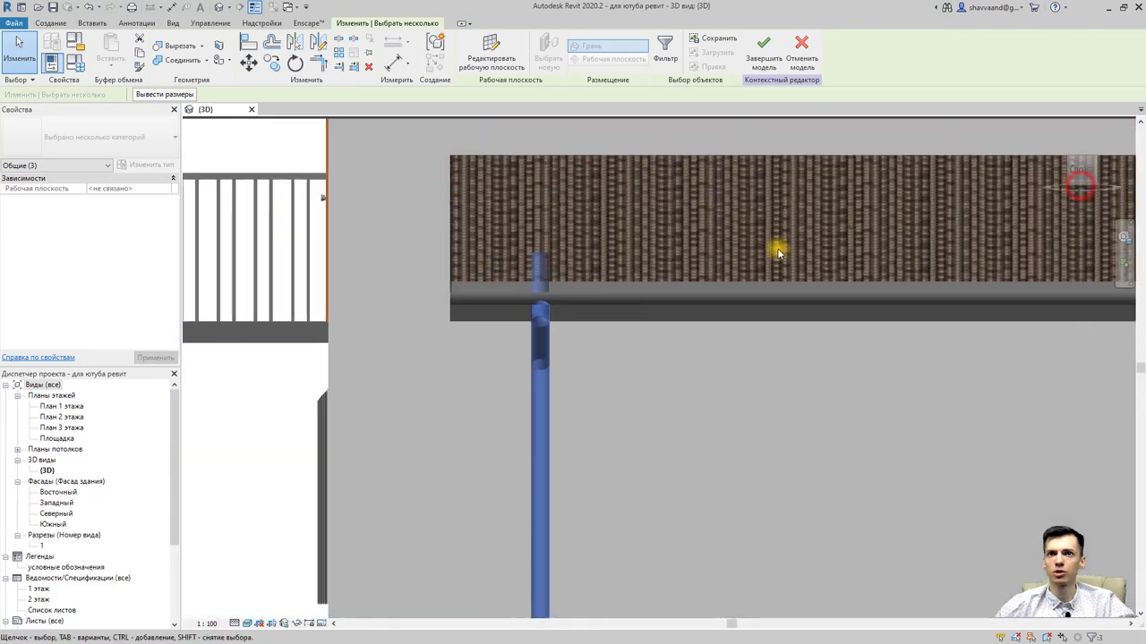
# Step: Copy the downpipe and outlet void to the wall corner beside the door
pyautogui.click(271, 63)
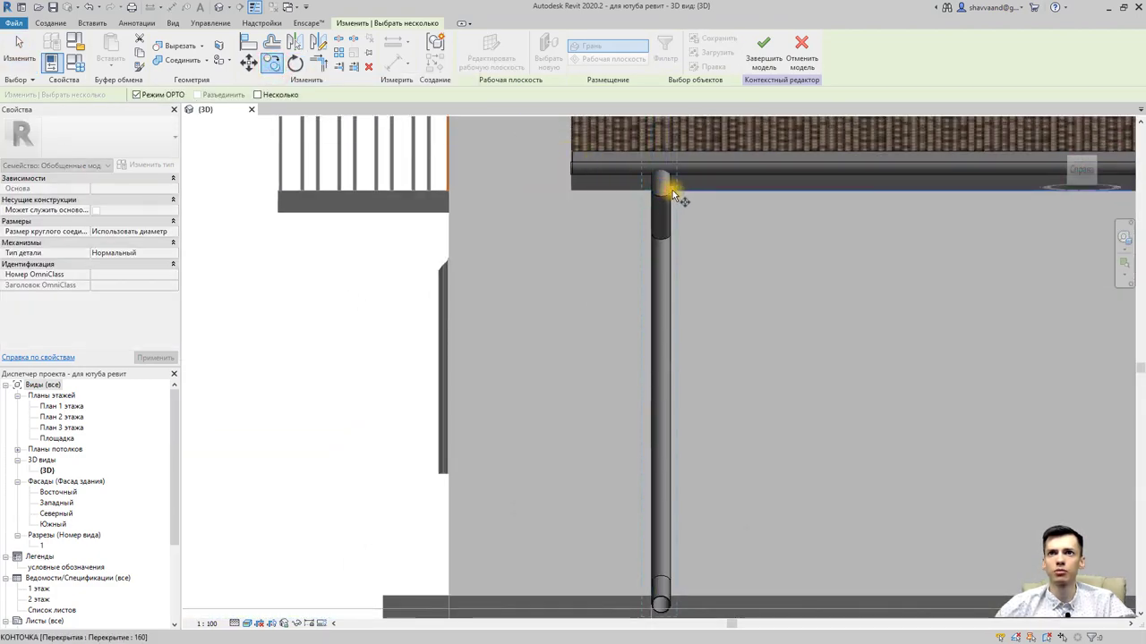
pyautogui.moveTo(823, 197)
pyautogui.mouseDown(button='middle')
pyautogui.moveTo(826, 223)
pyautogui.moveTo(561, 254)
pyautogui.mouseUp(button='middle')
pyautogui.scroll(1, 680, 260)
pyautogui.scroll(2, 699, 265)
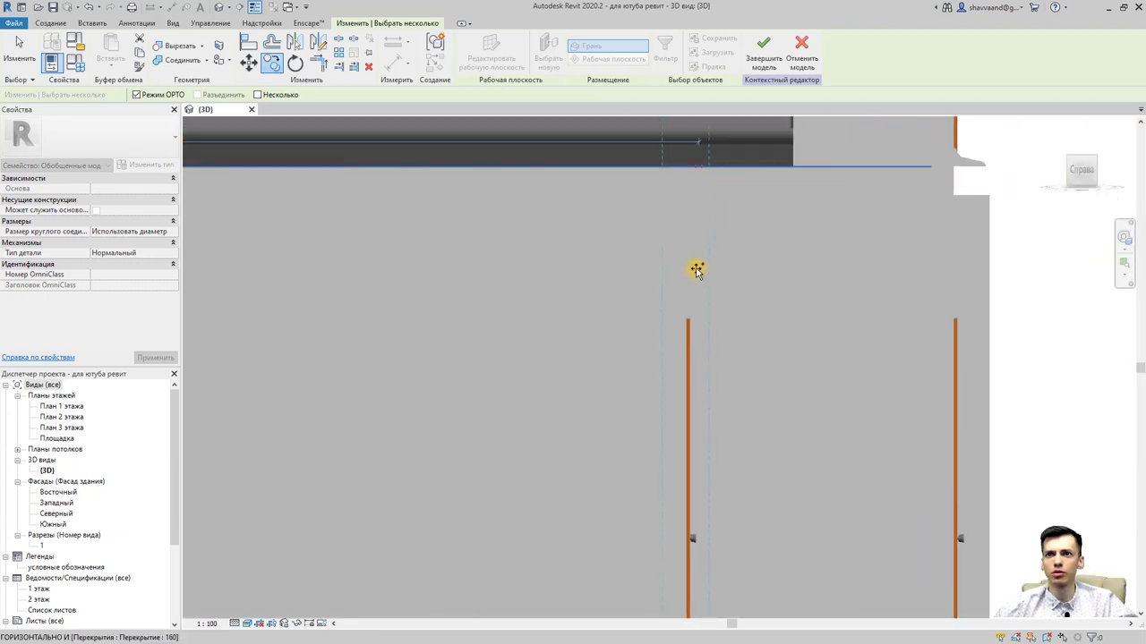
pyautogui.scroll(-2, 652, 274)
pyautogui.moveTo(651, 278)
pyautogui.keyDown('shift'); pyautogui.mouseDown(button='middle')
pyautogui.moveTo(626, 287)
pyautogui.moveTo(642, 281)
pyautogui.mouseUp(button='middle'); pyautogui.keyUp('shift')
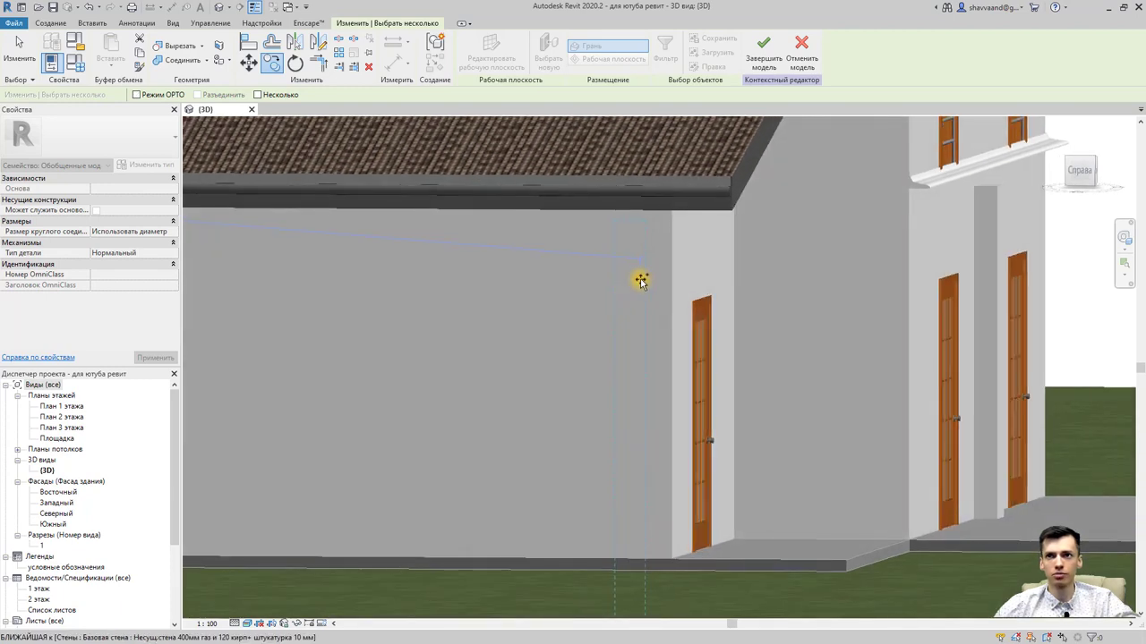
pyautogui.click(667, 242)
pyautogui.keyDown('shift'); pyautogui.moveTo(716, 251); pyautogui.dragTo(468, 414, button='middle'); pyautogui.keyUp('shift')
pyautogui.click(409, 493)
pyautogui.moveTo(560, 356)
pyautogui.keyDown('shift'); pyautogui.mouseDown(button='middle')
pyautogui.moveTo(440, 439)
pyautogui.moveTo(451, 423)
pyautogui.mouseUp(button='middle'); pyautogui.keyUp('shift')
pyautogui.click(511, 260)
# Step: Release the outlet void so it cuts the gutter, then inspect the opening
pyautogui.scroll(2, 621, 179)
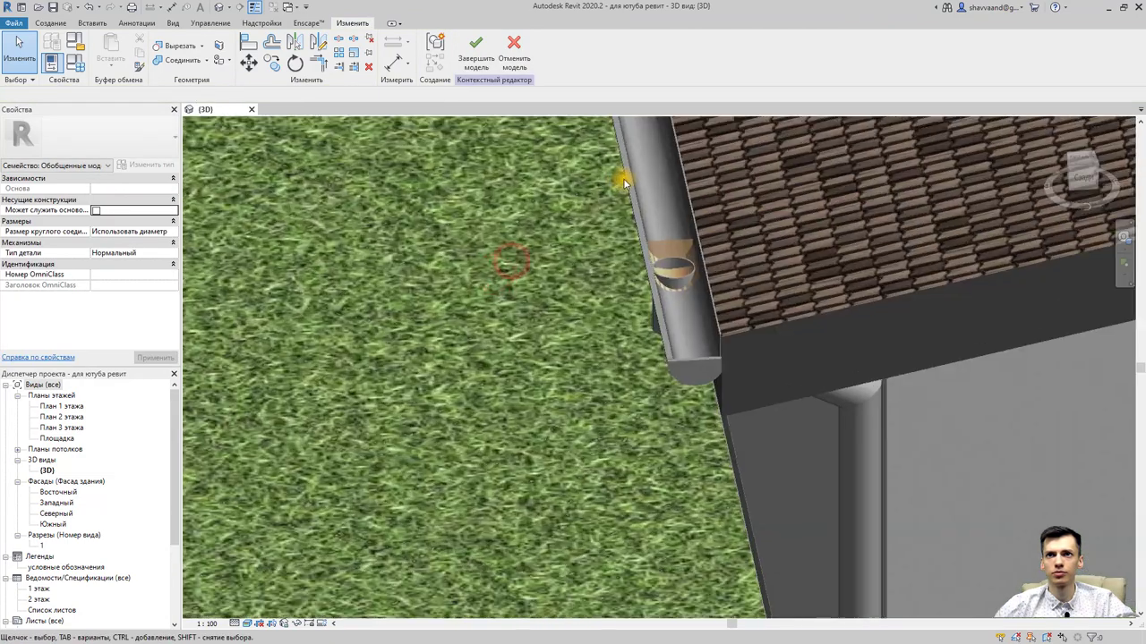
pyautogui.scroll(2, 727, 282)
pyautogui.click(708, 272)
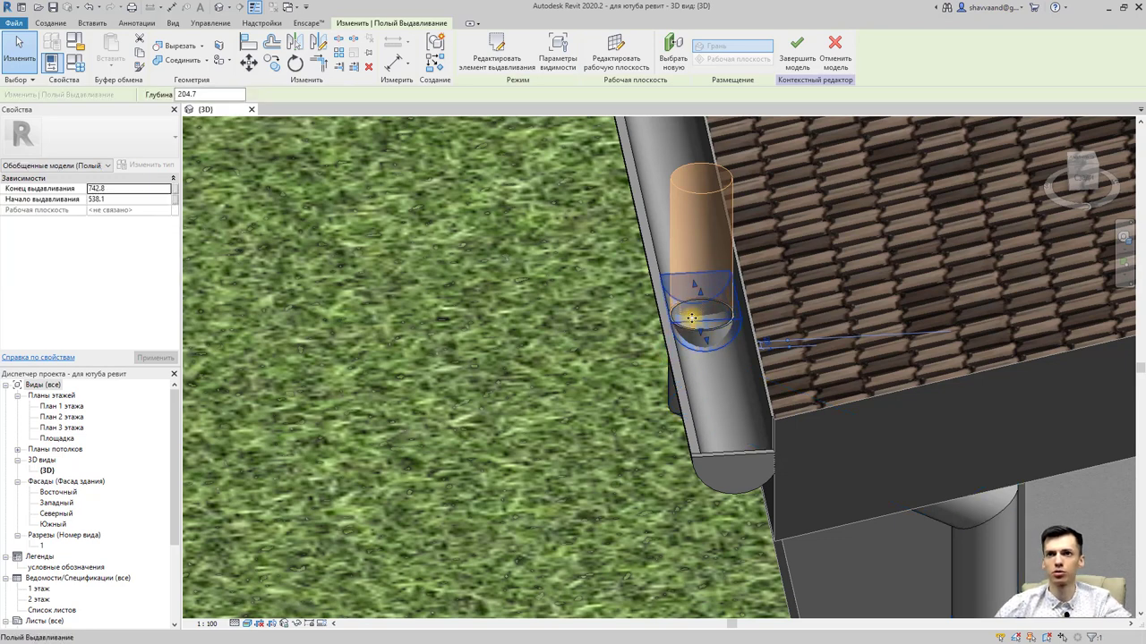
pyautogui.press('Escape')
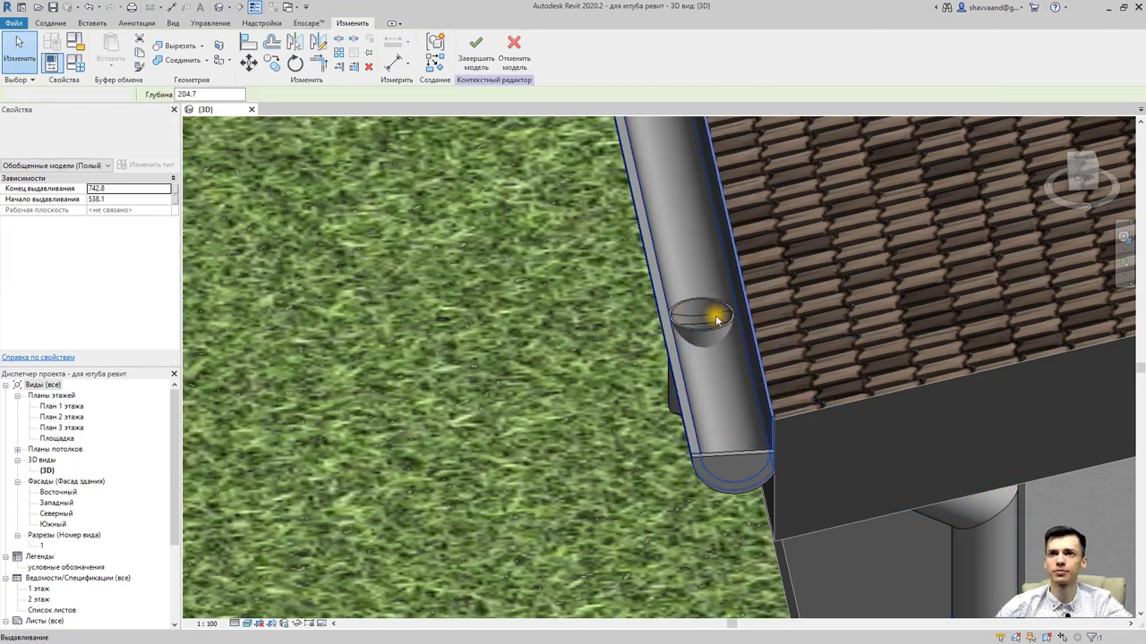
pyautogui.keyDown('shift'); pyautogui.moveTo(618, 311); pyautogui.dragTo(652, 435, button='middle'); pyautogui.keyUp('shift')
pyautogui.click(727, 530)
pyautogui.moveTo(728, 530)
pyautogui.keyDown('shift'); pyautogui.mouseDown(button='middle')
pyautogui.moveTo(639, 478)
pyautogui.moveTo(639, 350)
pyautogui.mouseUp(button='middle'); pyautogui.keyUp('shift')
# Step: Check the downpipe, half-round end cap and outlet void at the eave corner
pyautogui.click(757, 336)
pyautogui.click(718, 378)
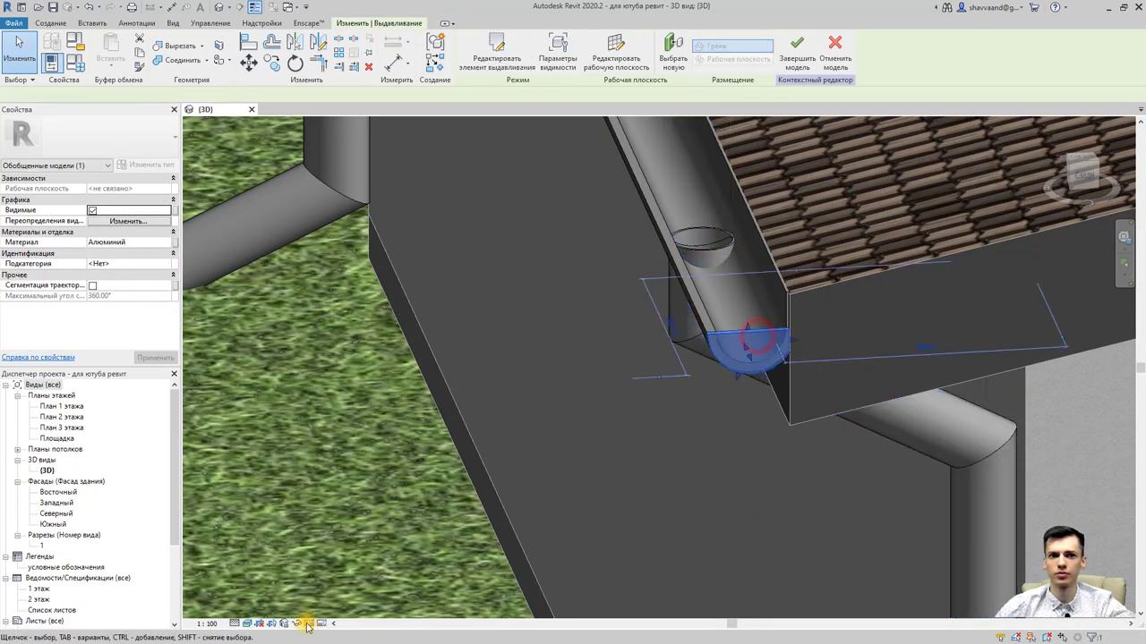
pyautogui.keyDown('shift'); pyautogui.moveTo(331, 374); pyautogui.dragTo(409, 454, button='middle'); pyautogui.keyUp('shift')
pyautogui.scroll(-3, 409, 448)
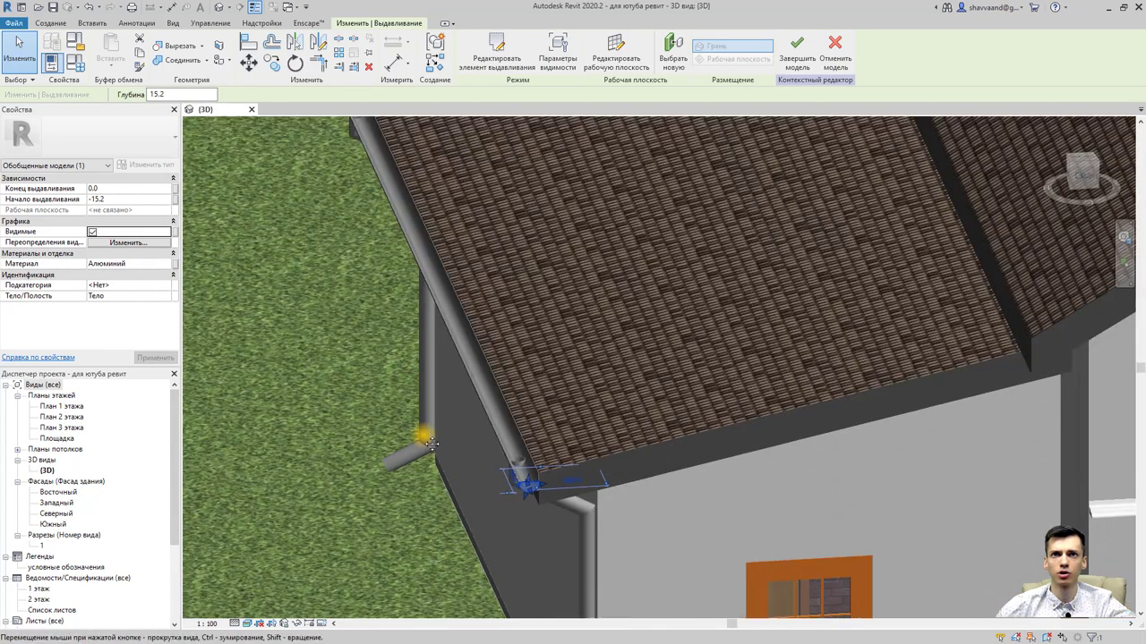
pyautogui.scroll(3, 383, 350)
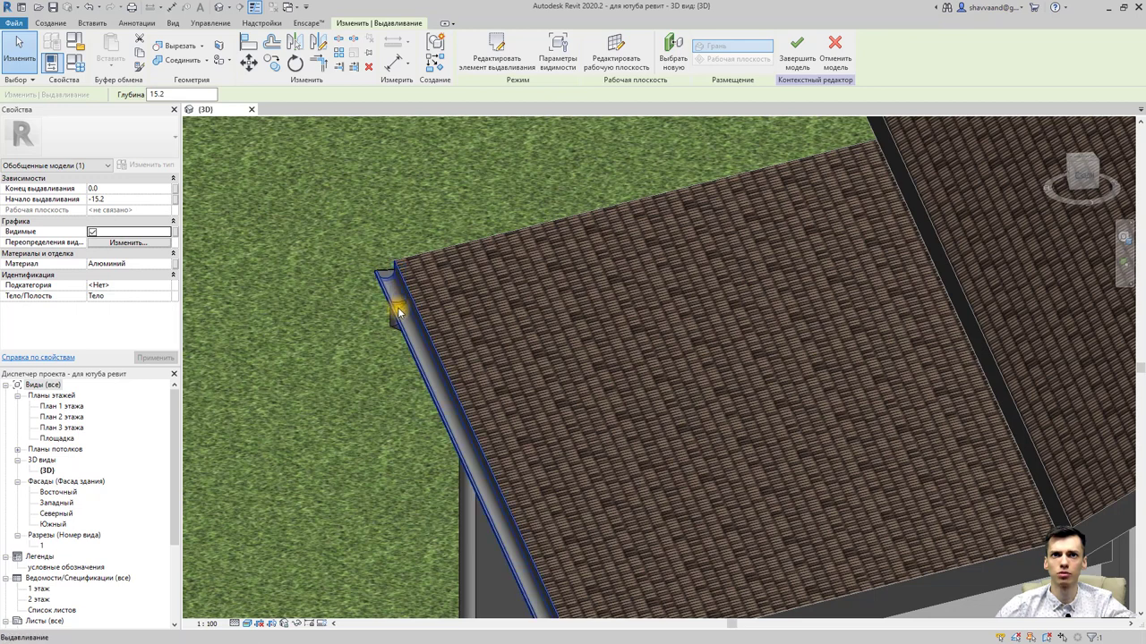
pyautogui.click(399, 310)
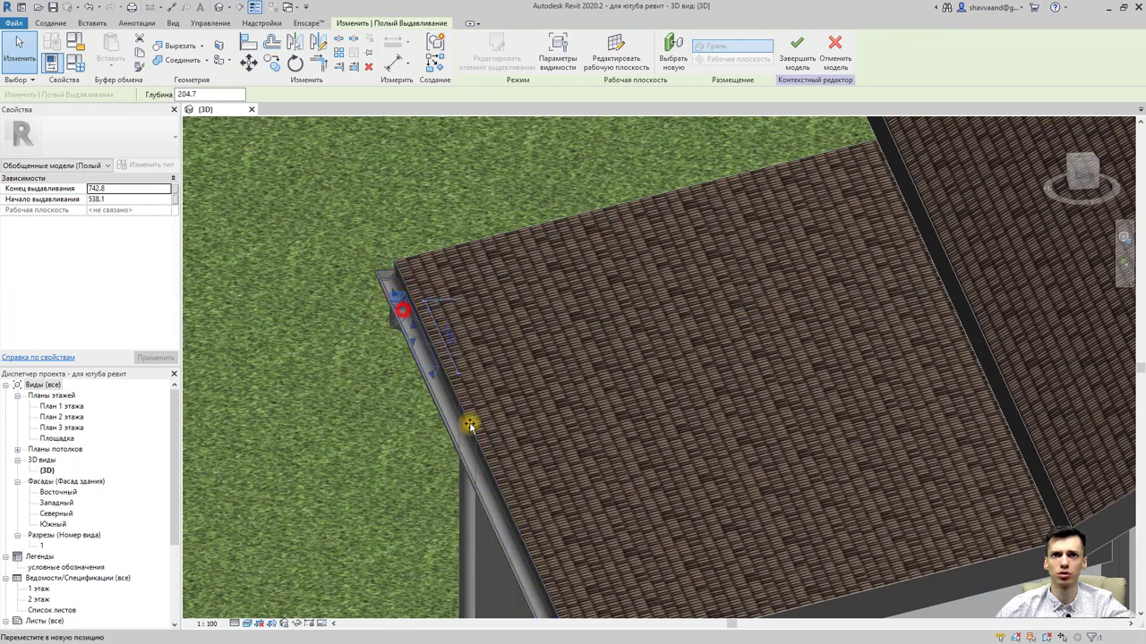
pyautogui.keyDown('shift'); pyautogui.moveTo(506, 483); pyautogui.dragTo(486, 448, button='middle'); pyautogui.keyUp('shift')
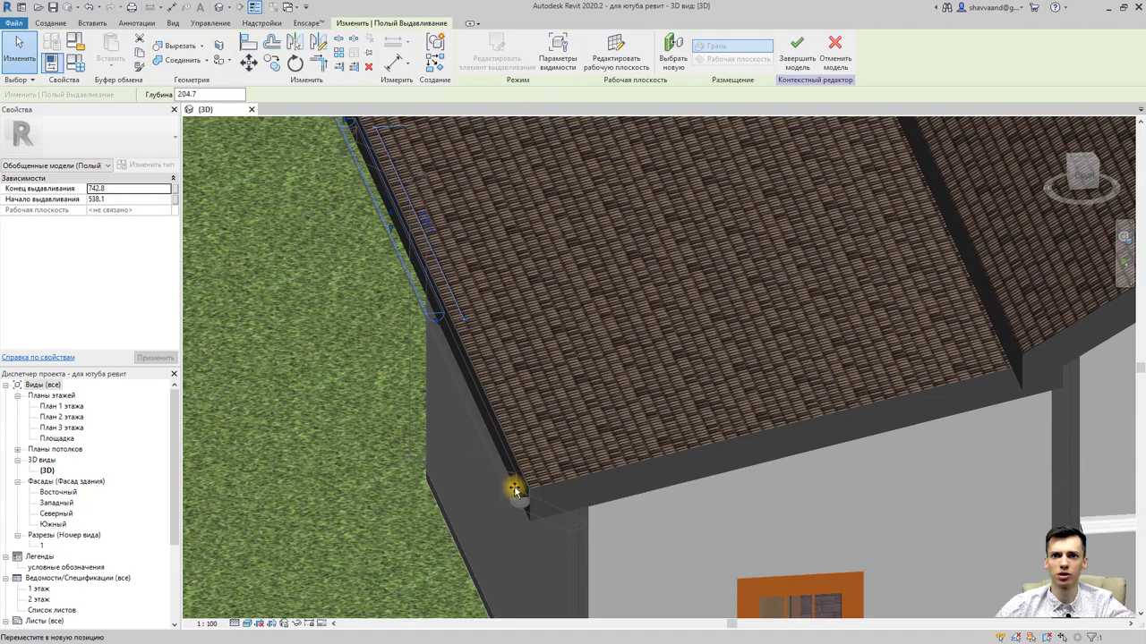
pyautogui.click(384, 534)
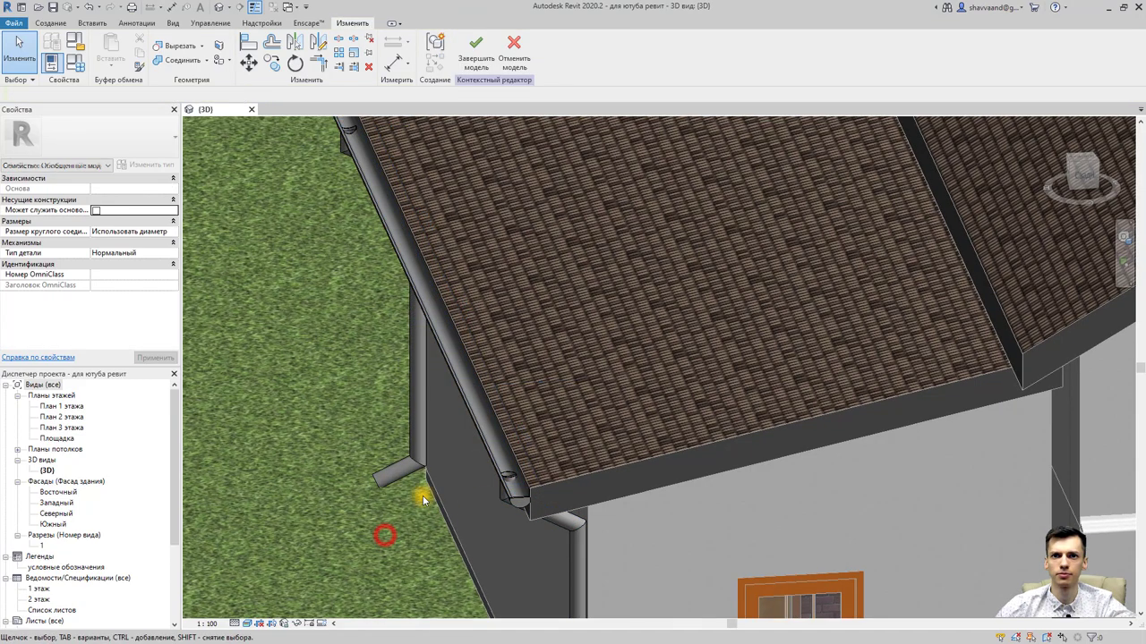
pyautogui.scroll(2, 425, 492)
pyautogui.scroll(2, 507, 542)
pyautogui.scroll(2, 504, 527)
# Step: Temporarily hide the gutter end cap
pyautogui.scroll(2, 529, 517)
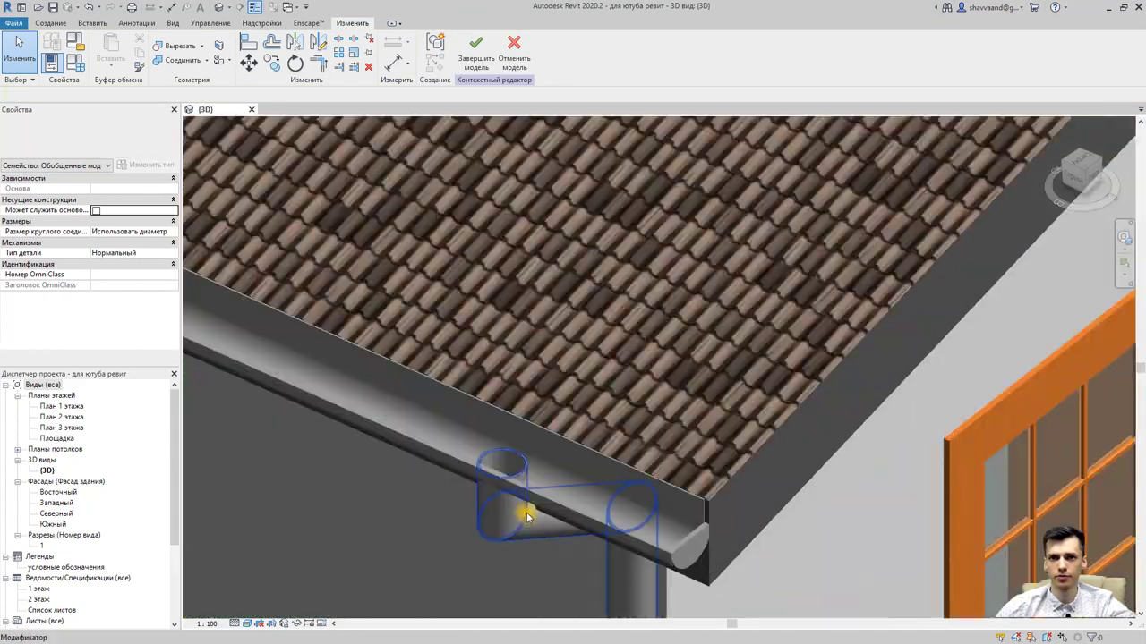
pyautogui.scroll(2, 528, 517)
pyautogui.click(525, 429)
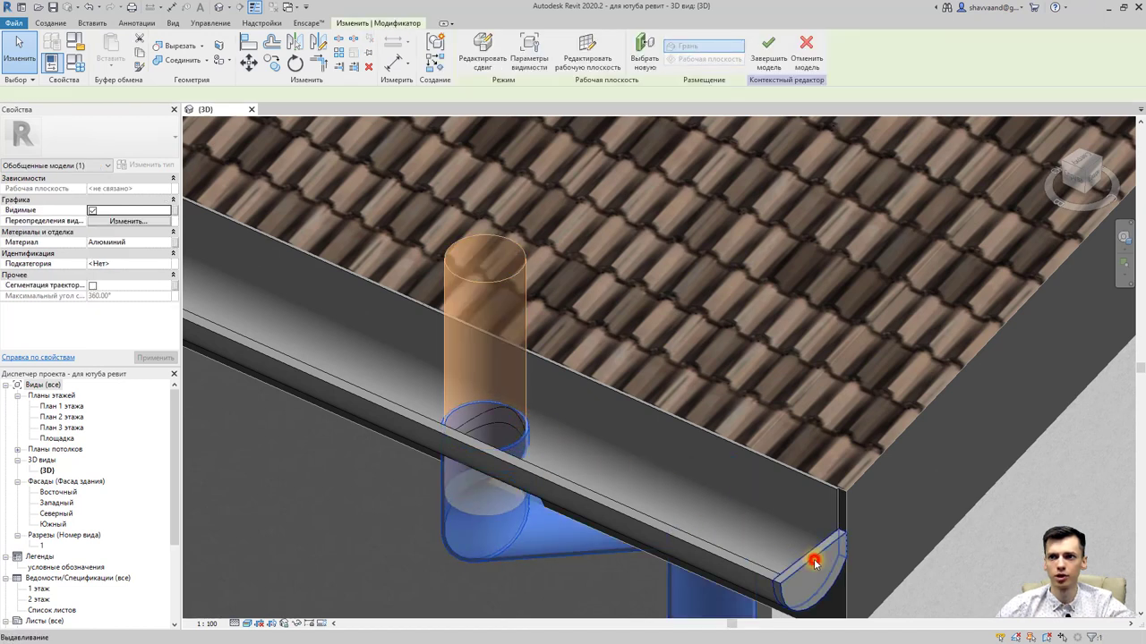
pyautogui.click(814, 561)
pyautogui.click(296, 624)
pyautogui.click(318, 594)
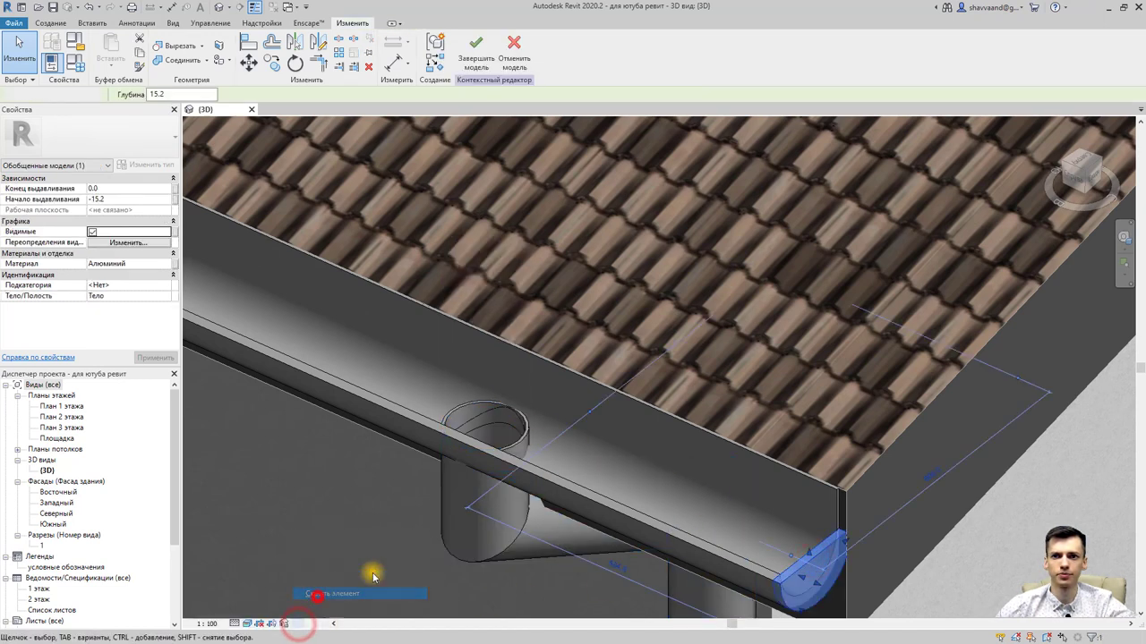
# Step: From the Back view, select the long gutter extrusion along the eave
pyautogui.click(1083, 171)
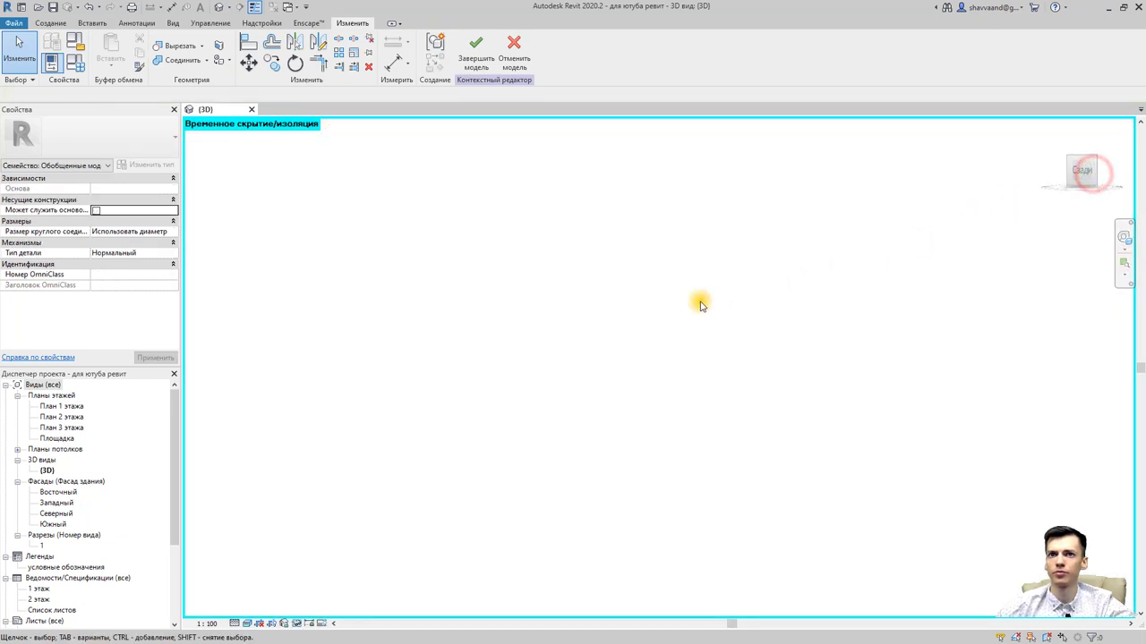
pyautogui.scroll(2, 565, 358)
pyautogui.scroll(3, 650, 364)
pyautogui.scroll(5, 716, 349)
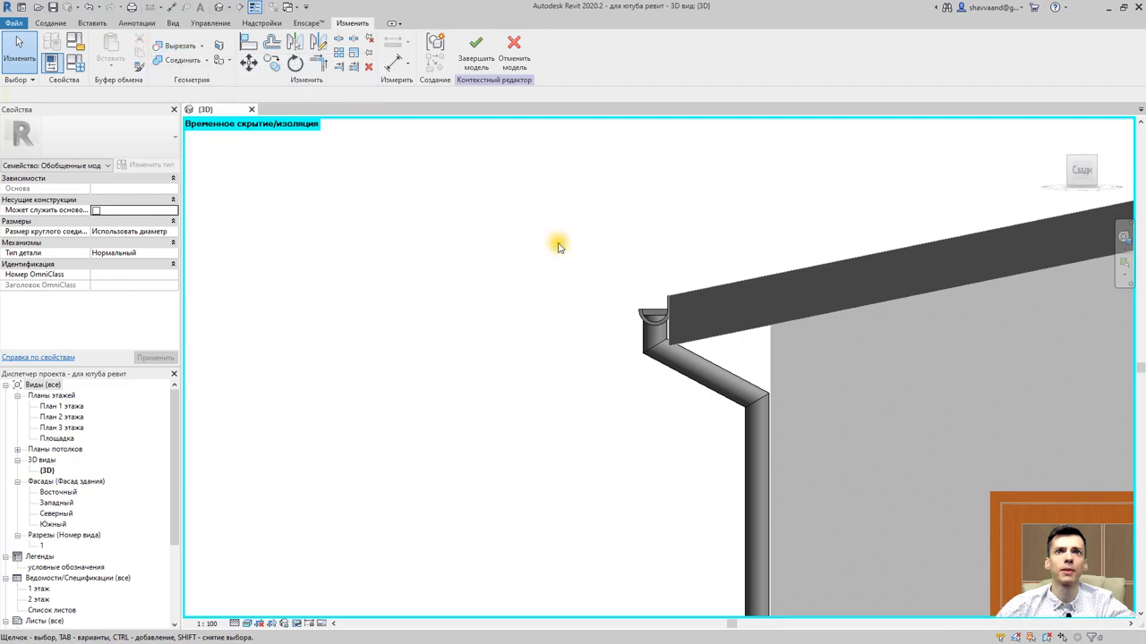
pyautogui.click(648, 329)
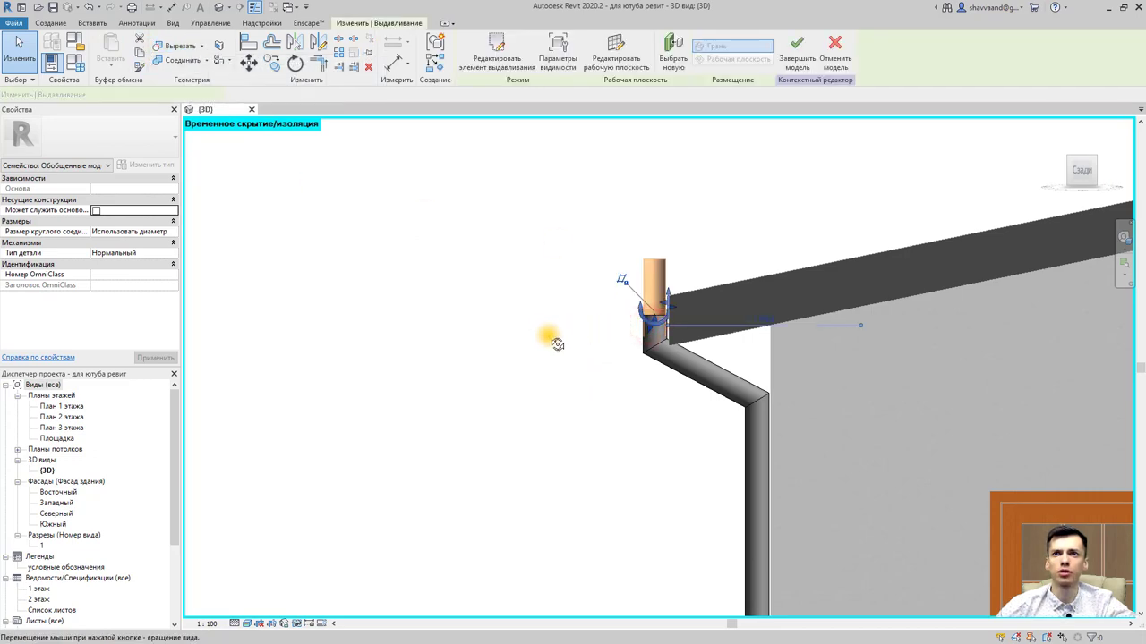
pyautogui.keyDown('shift'); pyautogui.moveTo(557, 344); pyautogui.dragTo(498, 289, button='middle'); pyautogui.keyUp('shift')
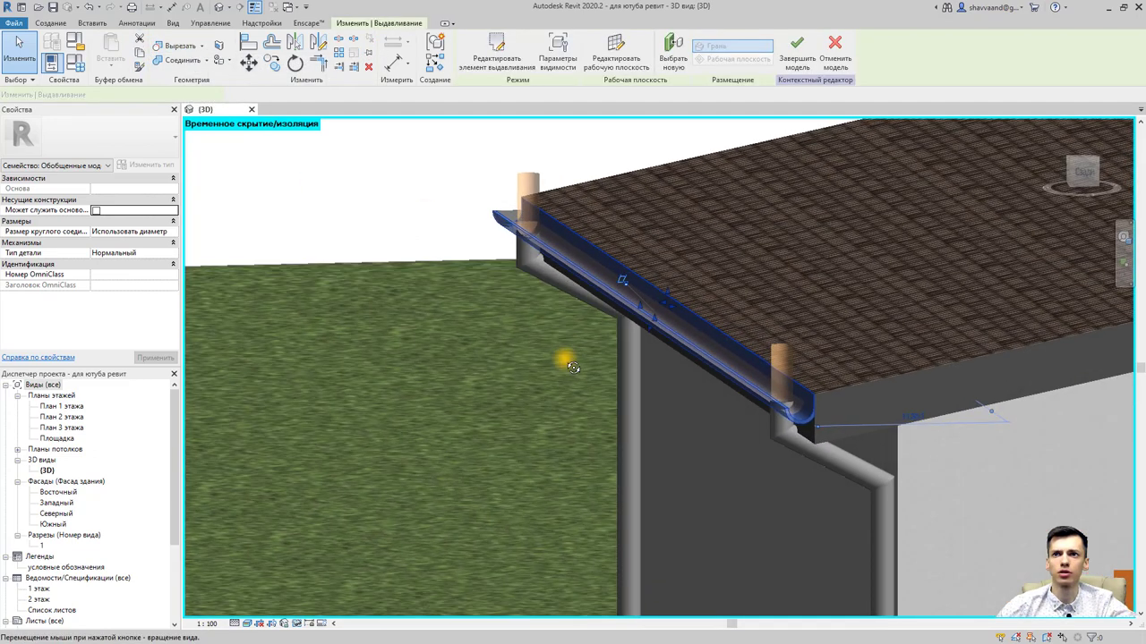
pyautogui.click(790, 428)
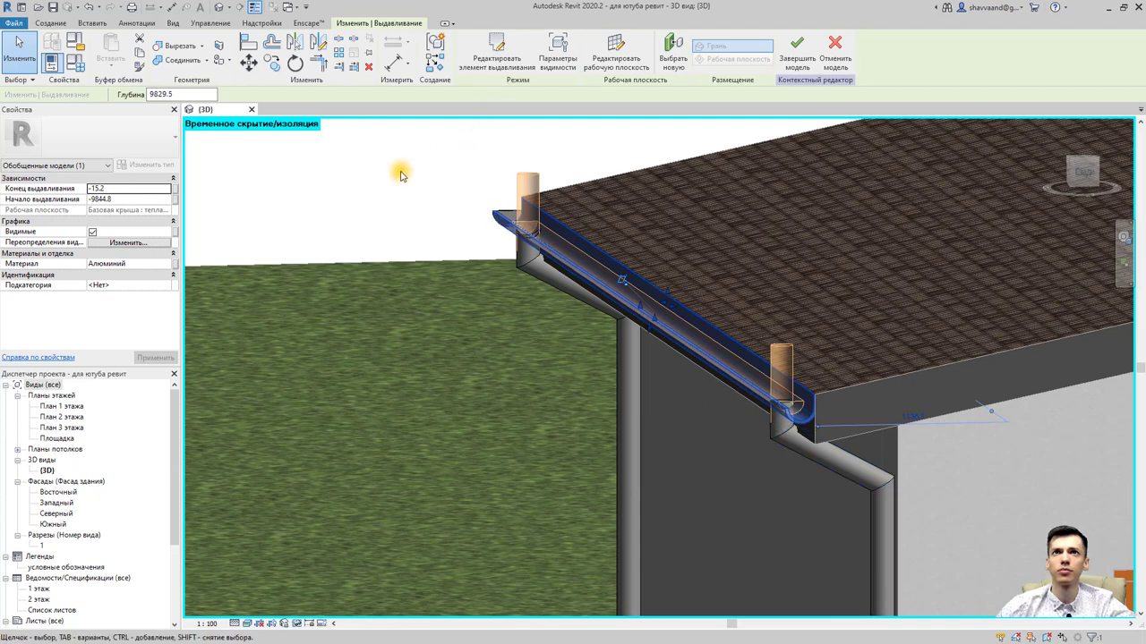
# Step: Start a new void extrusion from Void Forms in the Back view
pyautogui.click(61, 23)
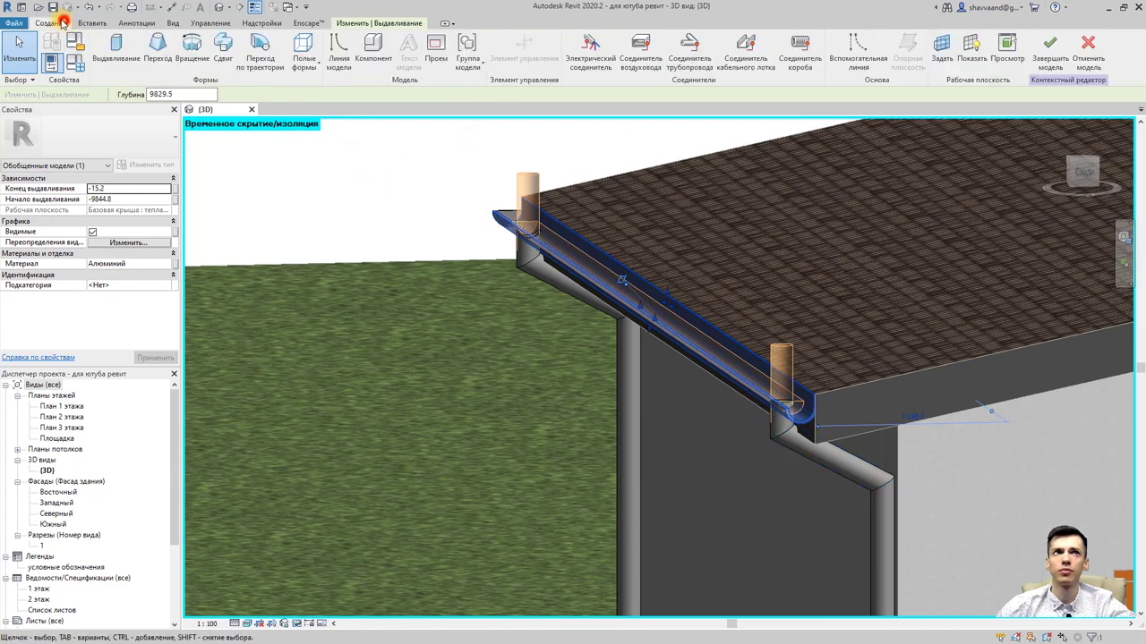
pyautogui.click(1082, 170)
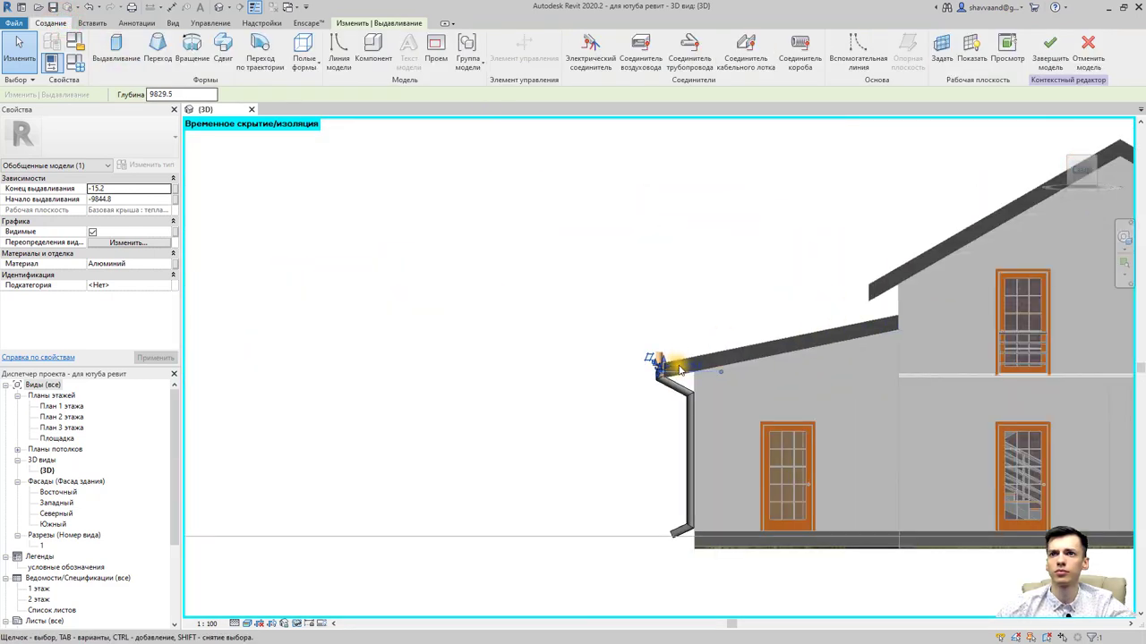
pyautogui.scroll(5, 770, 345)
pyautogui.scroll(4, 484, 403)
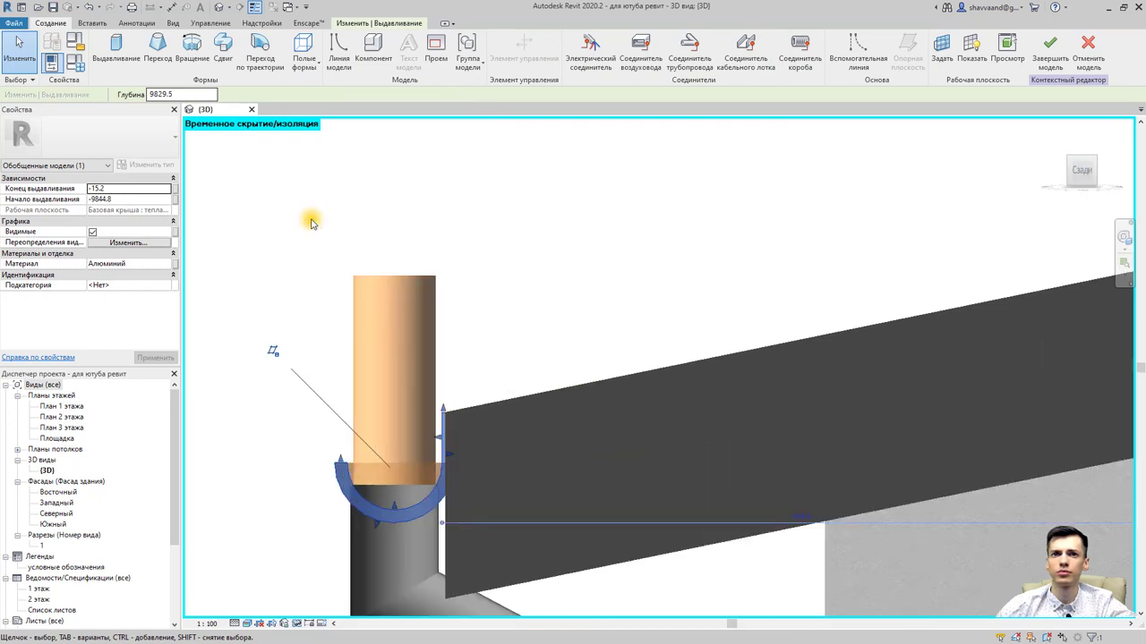
pyautogui.click(298, 55)
pyautogui.click(358, 83)
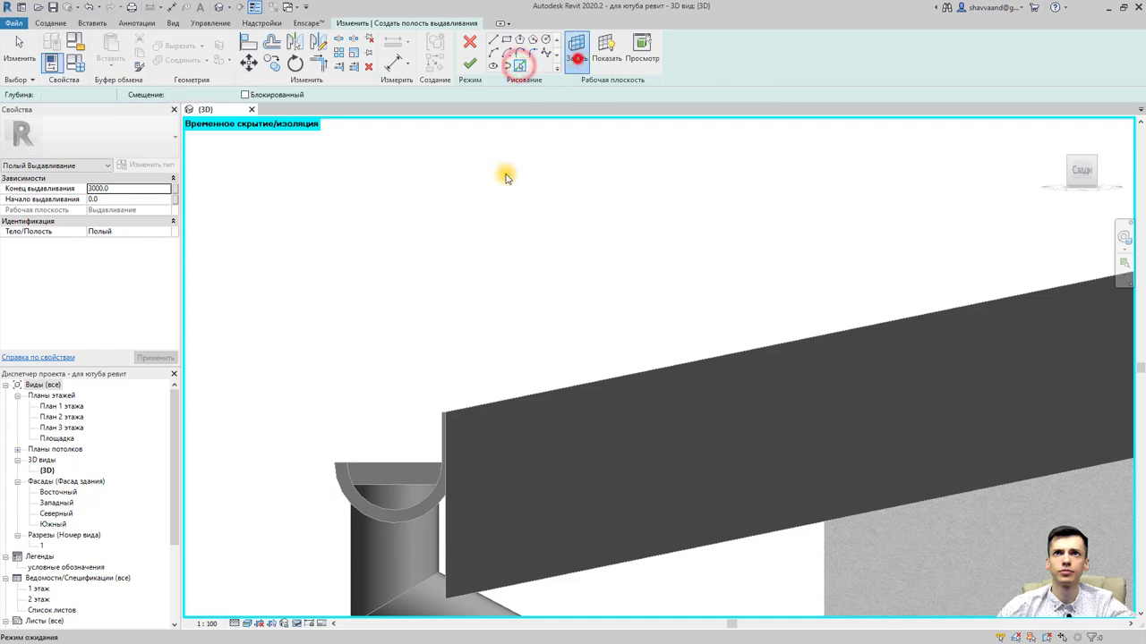
# Step: Set the gutter's end face as the sketch work plane
pyautogui.click(576, 49)
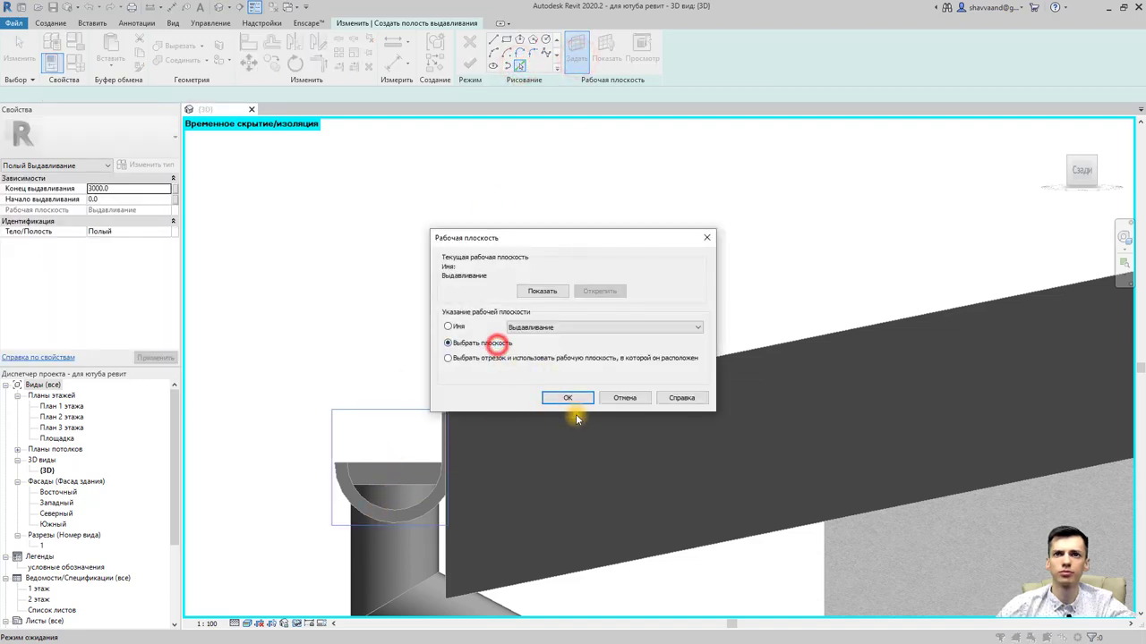
pyautogui.click(569, 398)
pyautogui.click(348, 481)
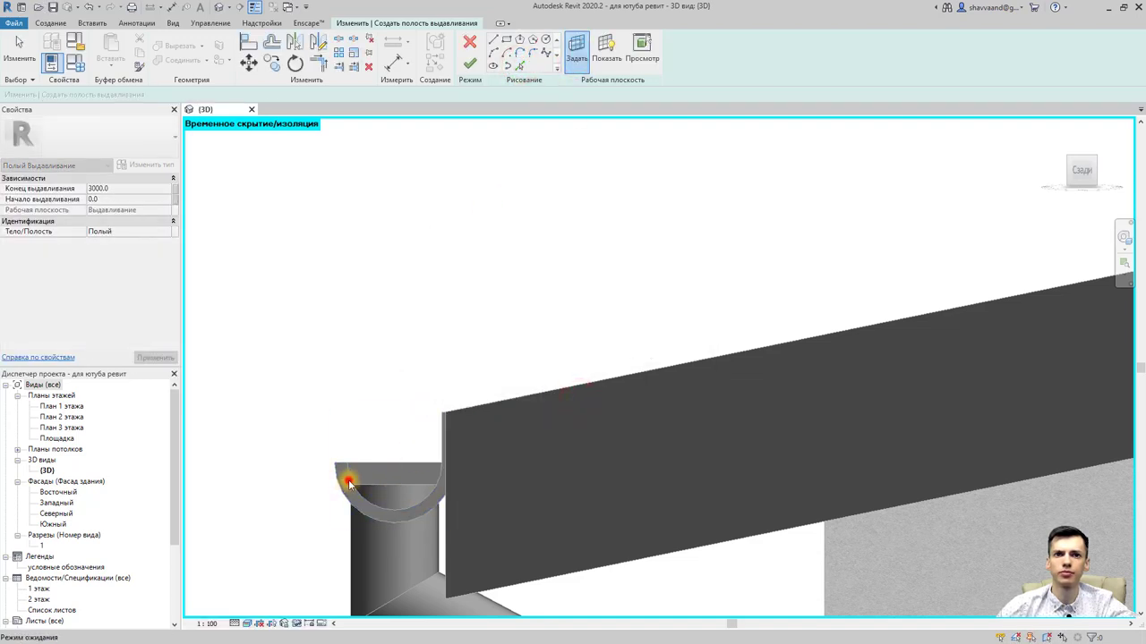
# Step: Sketch the half-round profile from the arc edge and a closing line, then finish the 3000-deep void
pyautogui.click(520, 64)
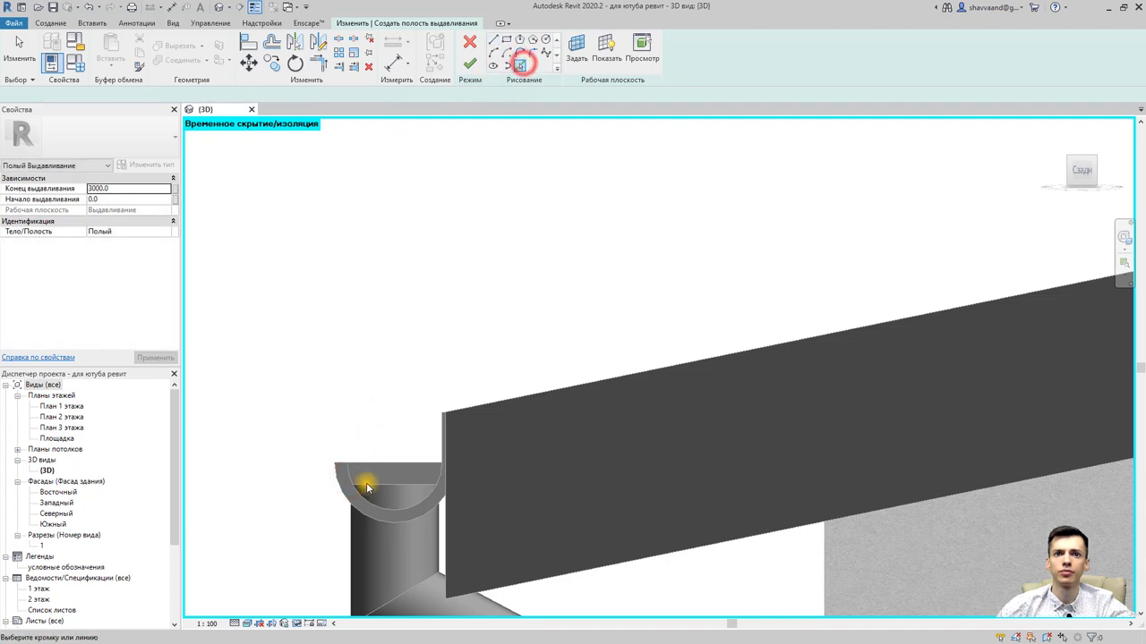
pyautogui.click(378, 504)
pyautogui.click(493, 41)
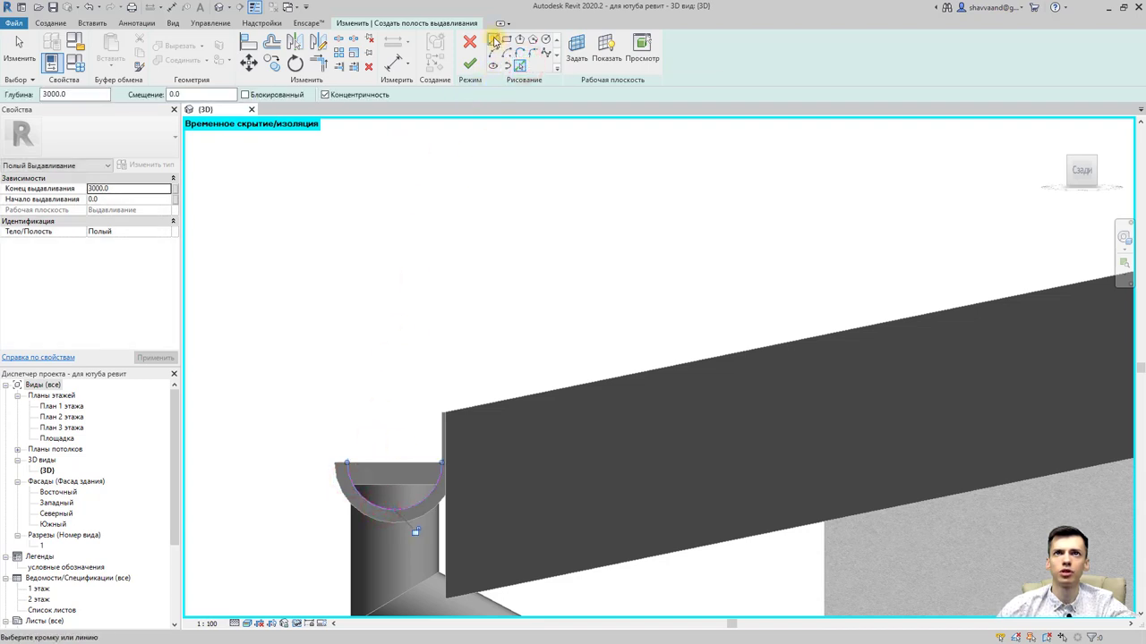
pyautogui.click(347, 463)
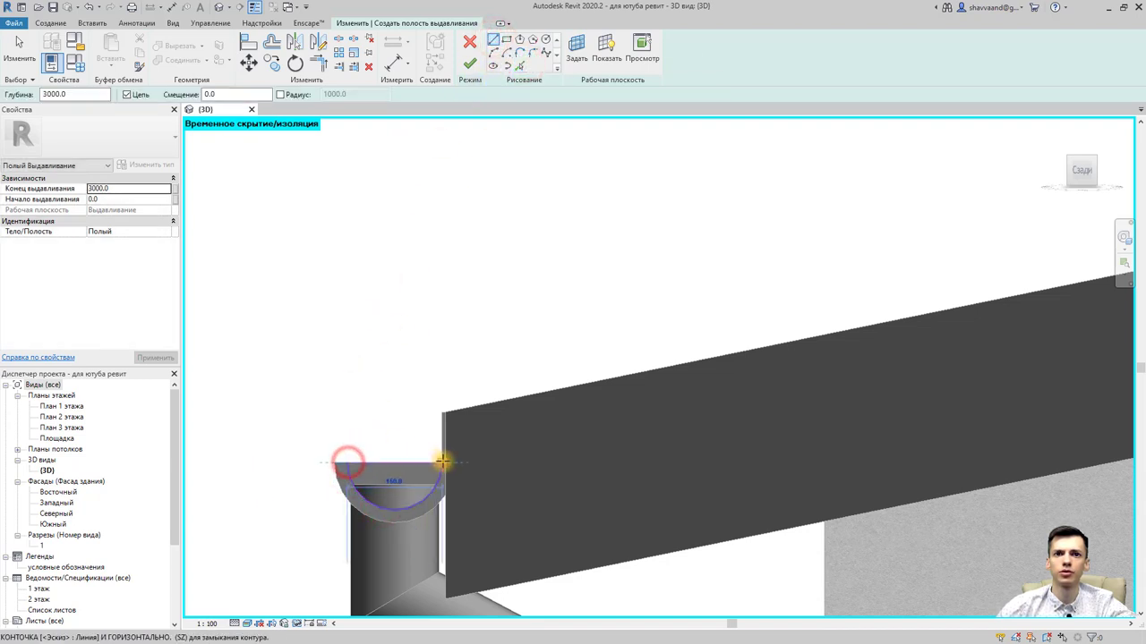
pyautogui.click(442, 461)
pyautogui.click(469, 63)
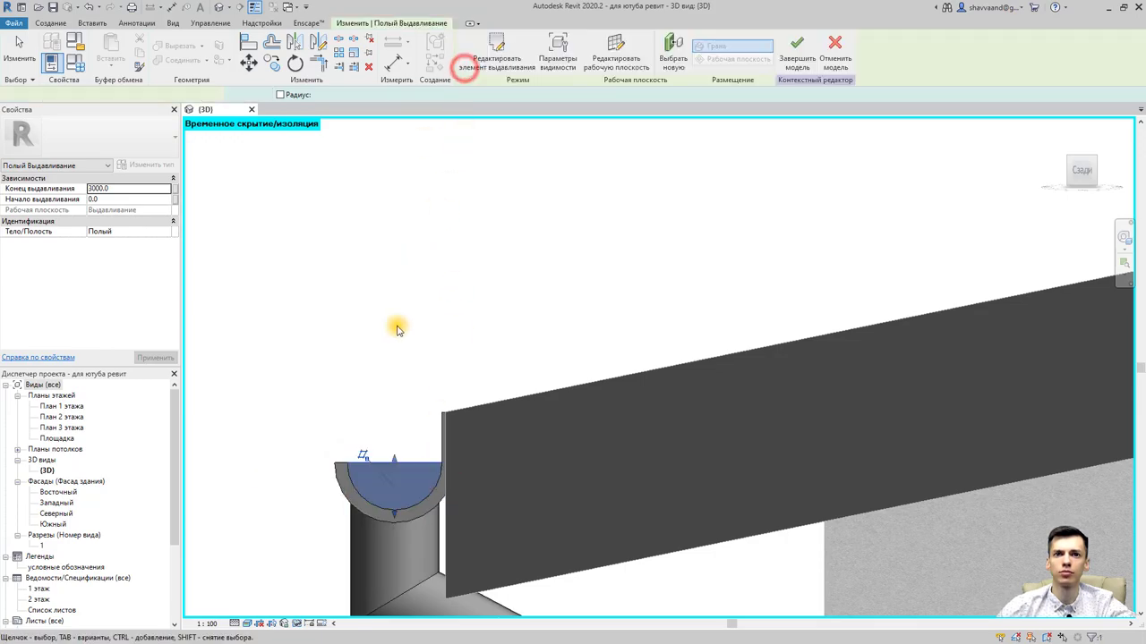
pyautogui.moveTo(397, 325)
pyautogui.keyDown('shift'); pyautogui.mouseDown(button='middle')
pyautogui.moveTo(545, 511)
pyautogui.moveTo(644, 418)
pyautogui.moveTo(647, 473)
pyautogui.mouseUp(button='middle'); pyautogui.keyUp('shift')
pyautogui.scroll(3, 647, 473)
pyautogui.scroll(1, 651, 494)
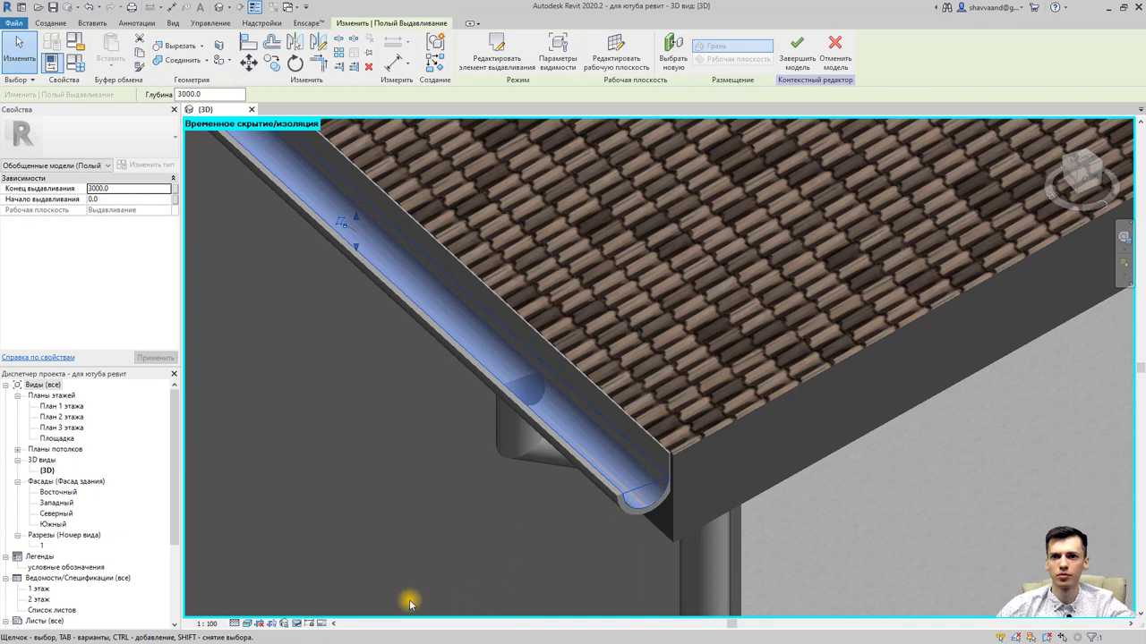
# Step: Reset Temporary Hide/Isolate to show the end cap again, then orbit toward the other roof corner
pyautogui.scroll(-3, 299, 335)
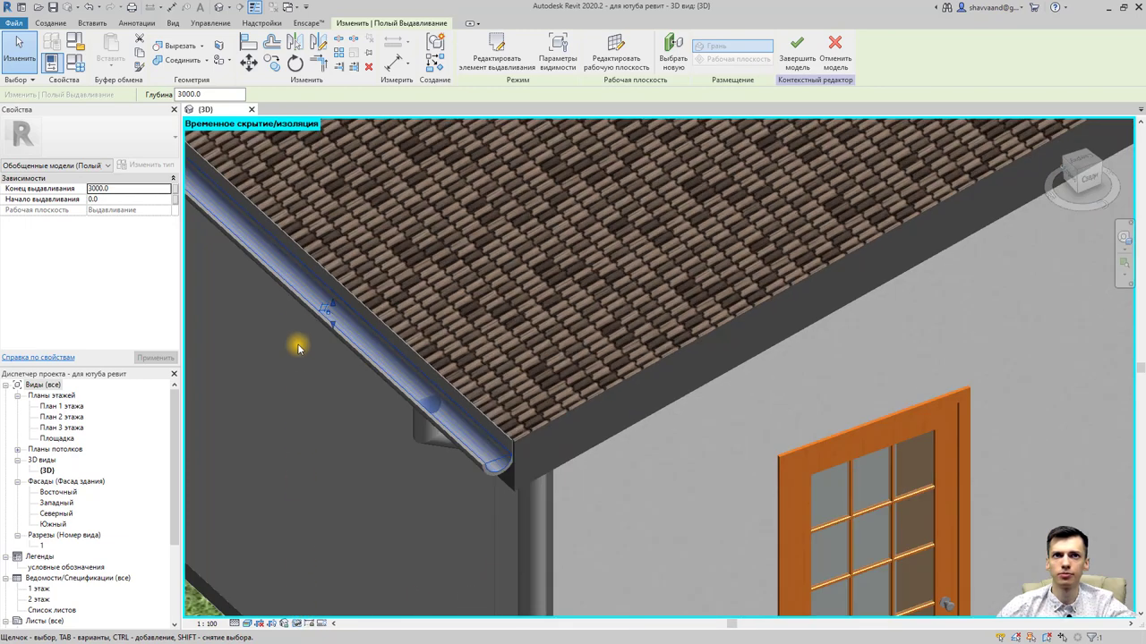
pyautogui.scroll(-2, 281, 307)
pyautogui.scroll(1, 353, 338)
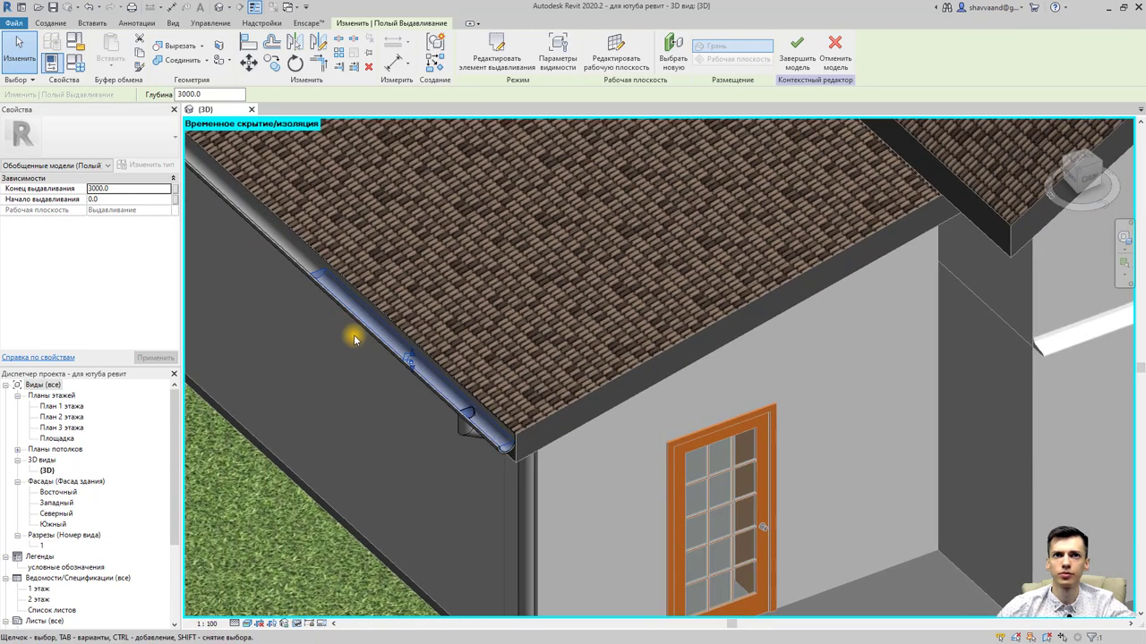
pyautogui.click(296, 626)
pyautogui.click(304, 612)
pyautogui.click(272, 541)
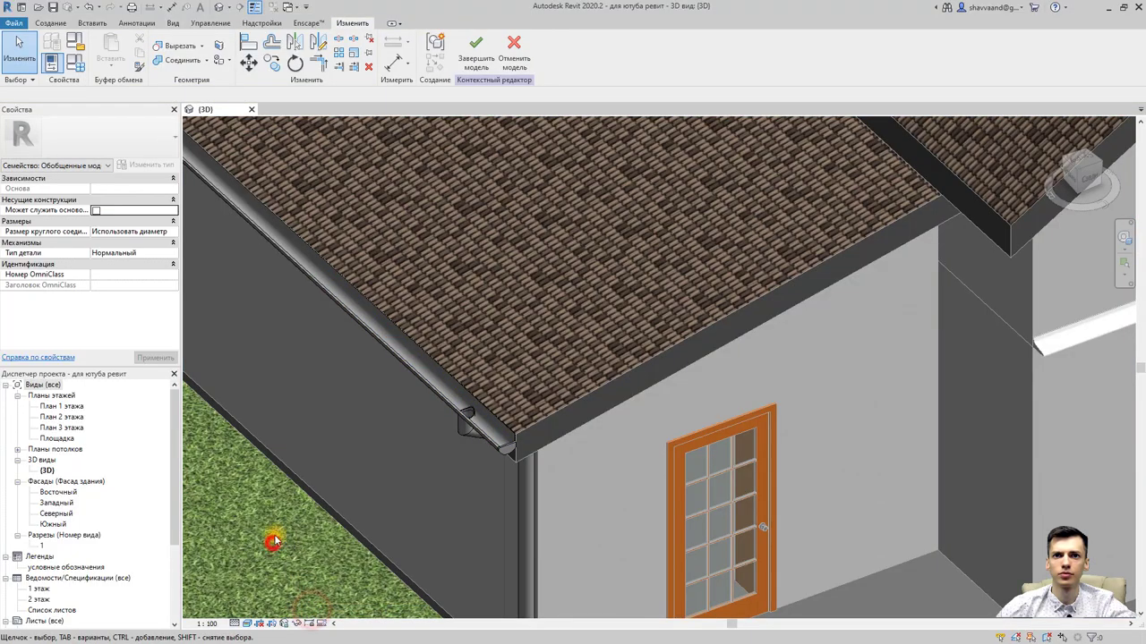
pyautogui.moveTo(271, 542)
pyautogui.keyDown('shift'); pyautogui.mouseDown(button='middle')
pyautogui.moveTo(342, 453)
pyautogui.moveTo(511, 366)
pyautogui.moveTo(608, 332)
pyautogui.moveTo(418, 448)
pyautogui.moveTo(608, 313)
pyautogui.moveTo(544, 352)
pyautogui.moveTo(540, 378)
pyautogui.moveTo(757, 325)
pyautogui.mouseUp(button='middle'); pyautogui.keyUp('shift')
pyautogui.scroll(2, 418, 447)
pyautogui.scroll(-3, 384, 465)
pyautogui.scroll(3, 731, 504)
pyautogui.scroll(2, 736, 491)
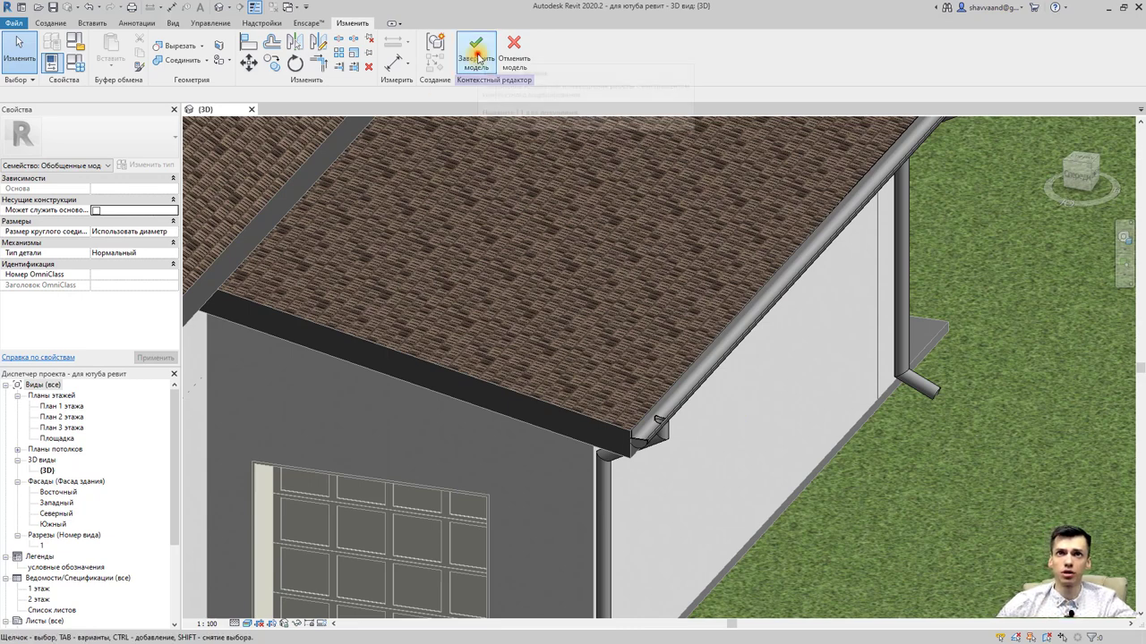
# Step: Finish the in-place gutter model and orbit to review the house's gutters and downpipes
pyautogui.click(481, 66)
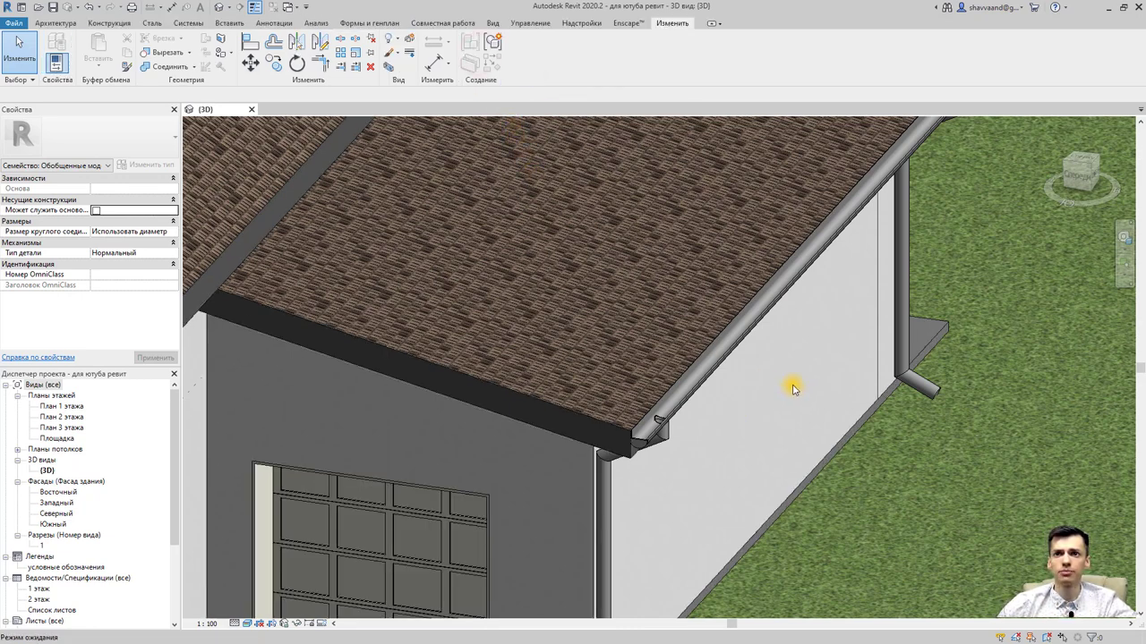
pyautogui.scroll(-5, 792, 388)
pyautogui.moveTo(836, 371)
pyautogui.keyDown('shift'); pyautogui.mouseDown(button='middle')
pyautogui.moveTo(859, 388)
pyautogui.moveTo(551, 350)
pyautogui.moveTo(537, 358)
pyautogui.mouseUp(button='middle'); pyautogui.keyUp('shift')
pyautogui.scroll(3, 890, 322)
pyautogui.scroll(3, 608, 450)
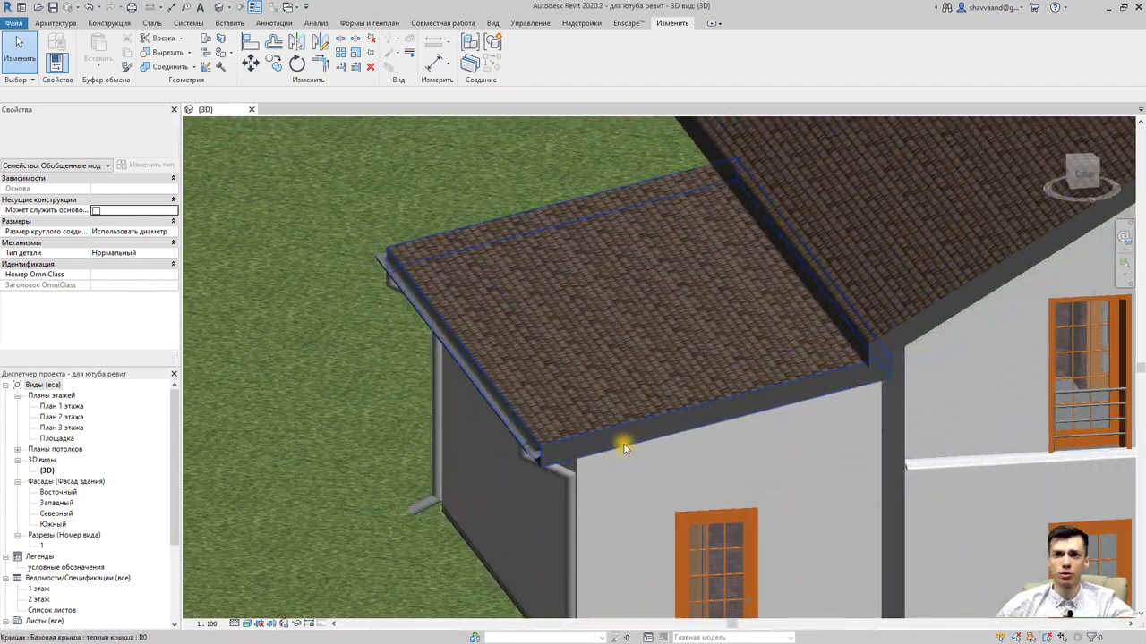
pyautogui.scroll(-3, 537, 465)
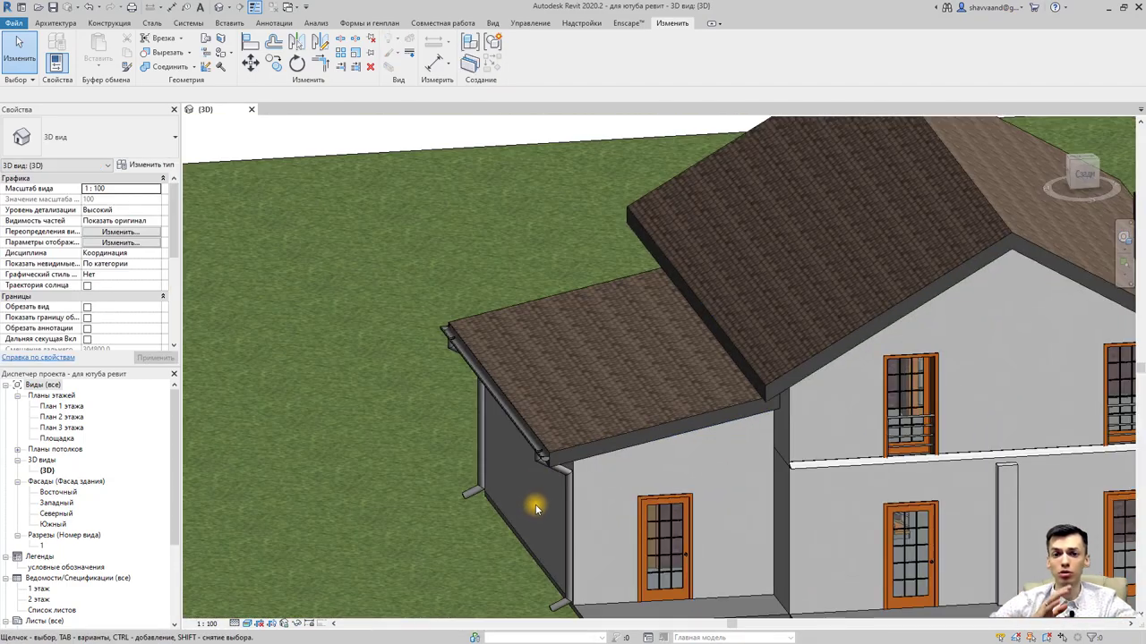